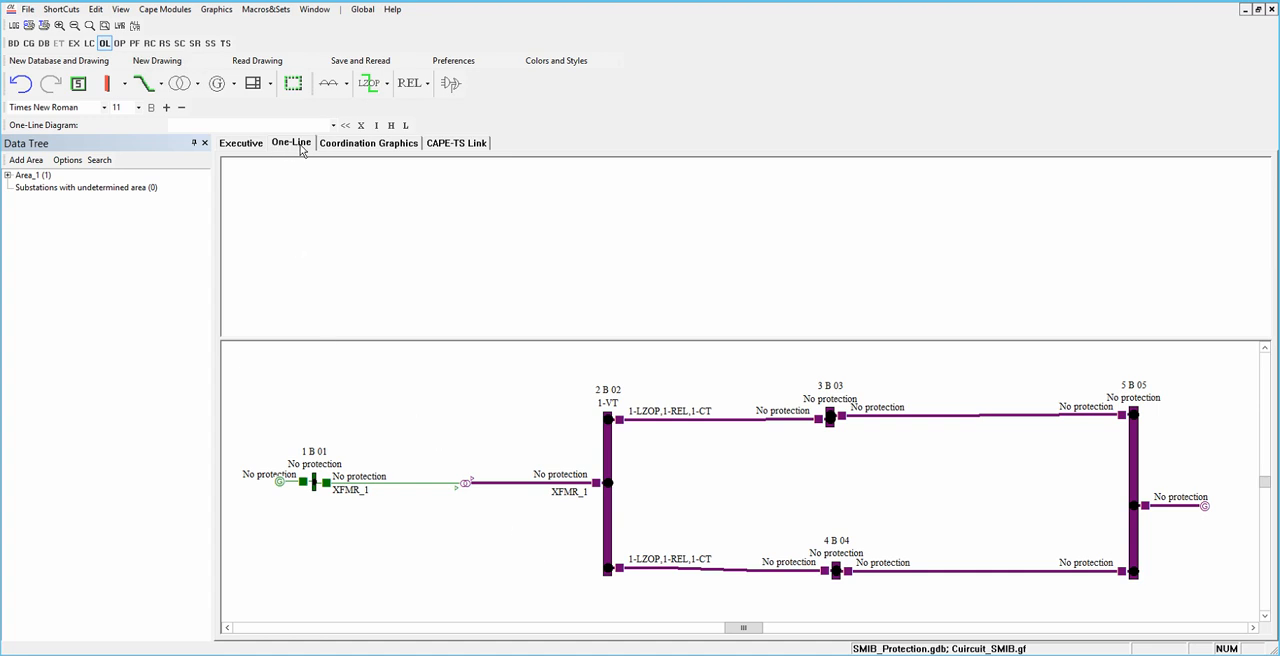
Step: Open the device data of the active SEL-321-5_5A relay protecting the line from 2 B 02 to 4 B 04
click(621, 573)
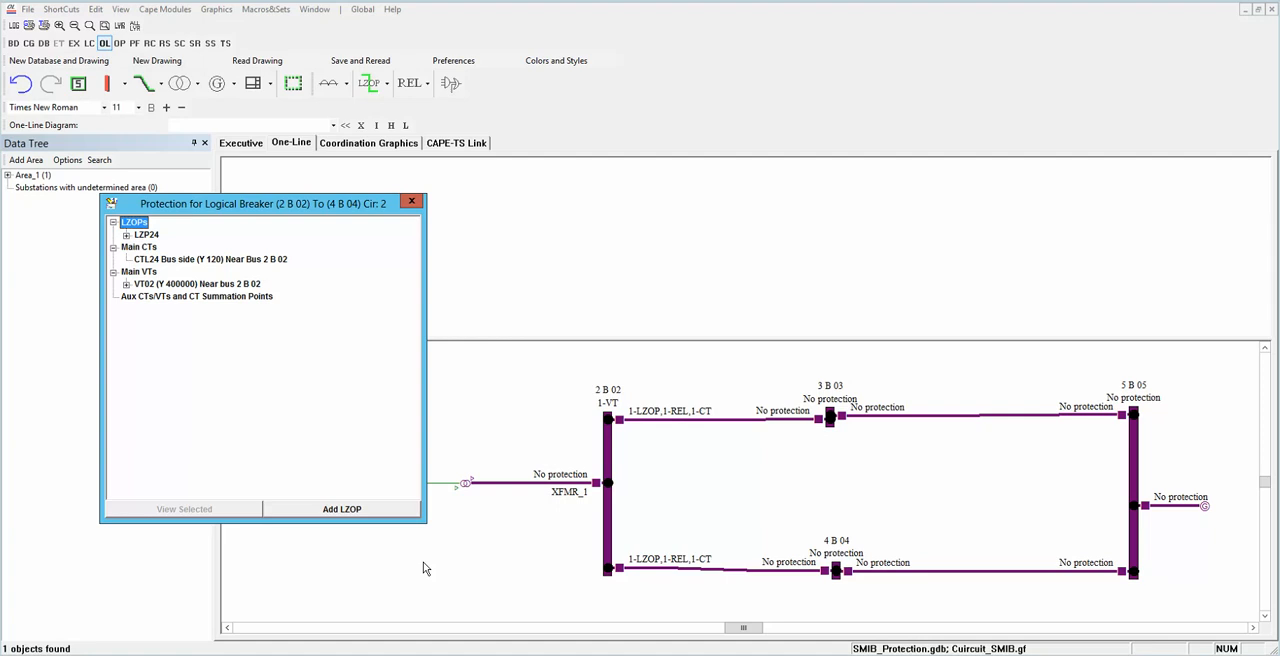
click(127, 236)
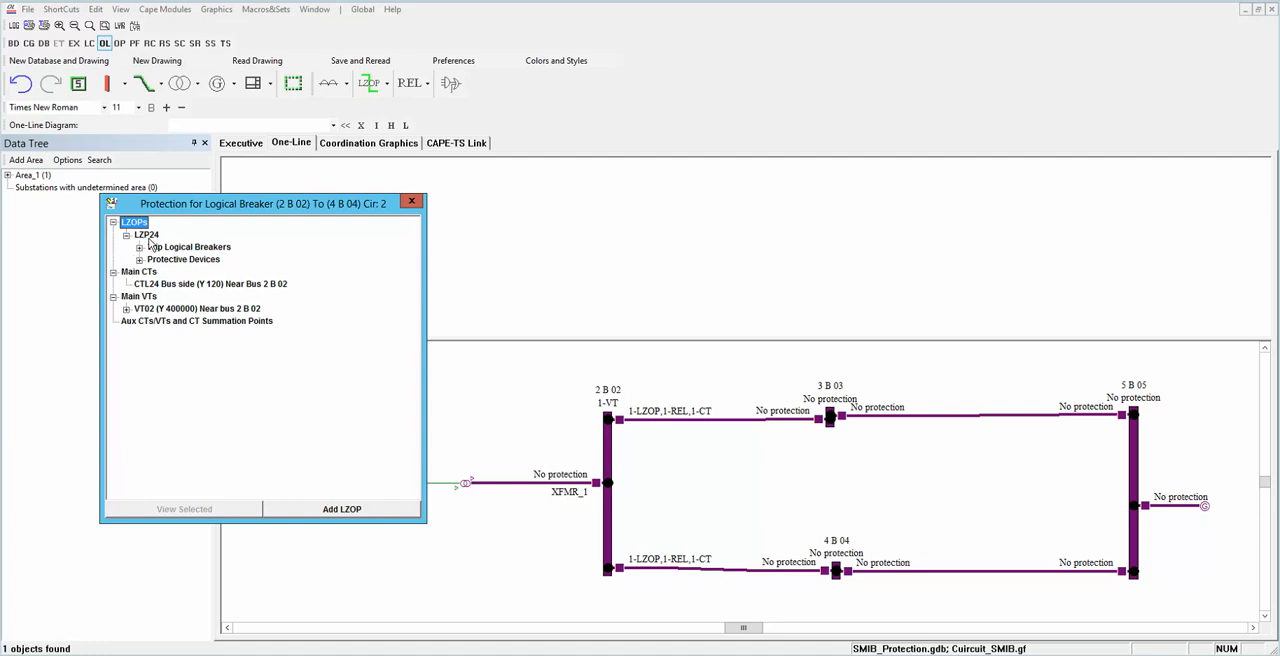
click(140, 260)
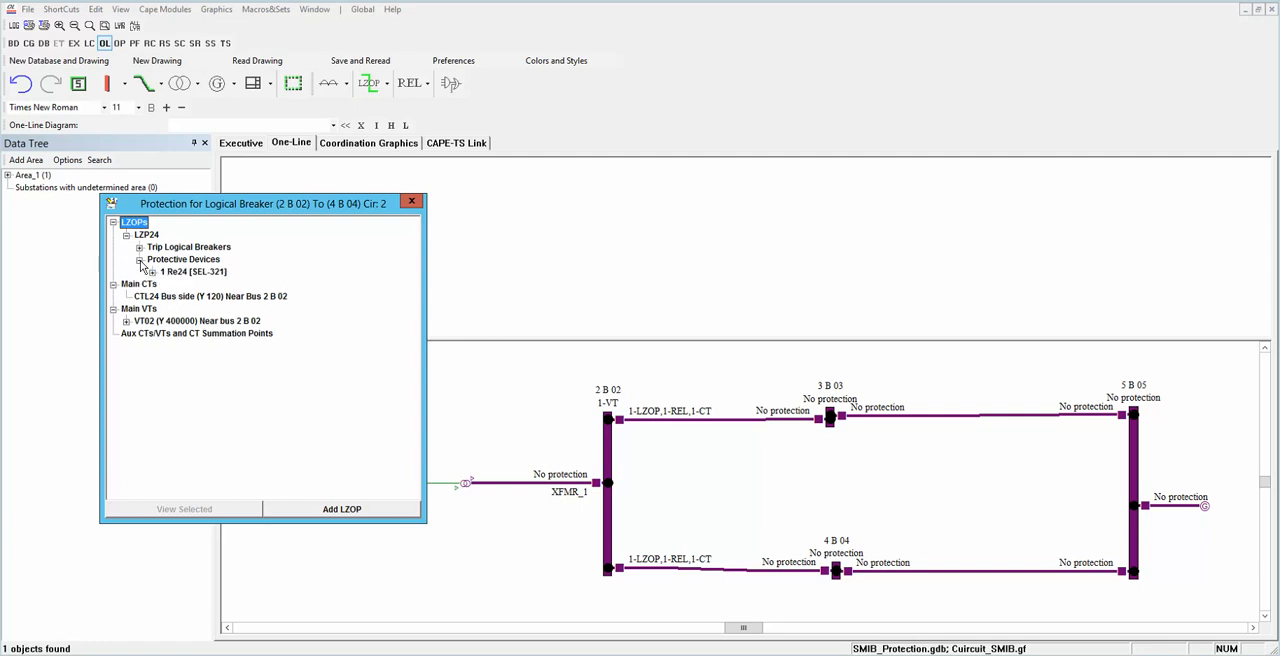
click(152, 272)
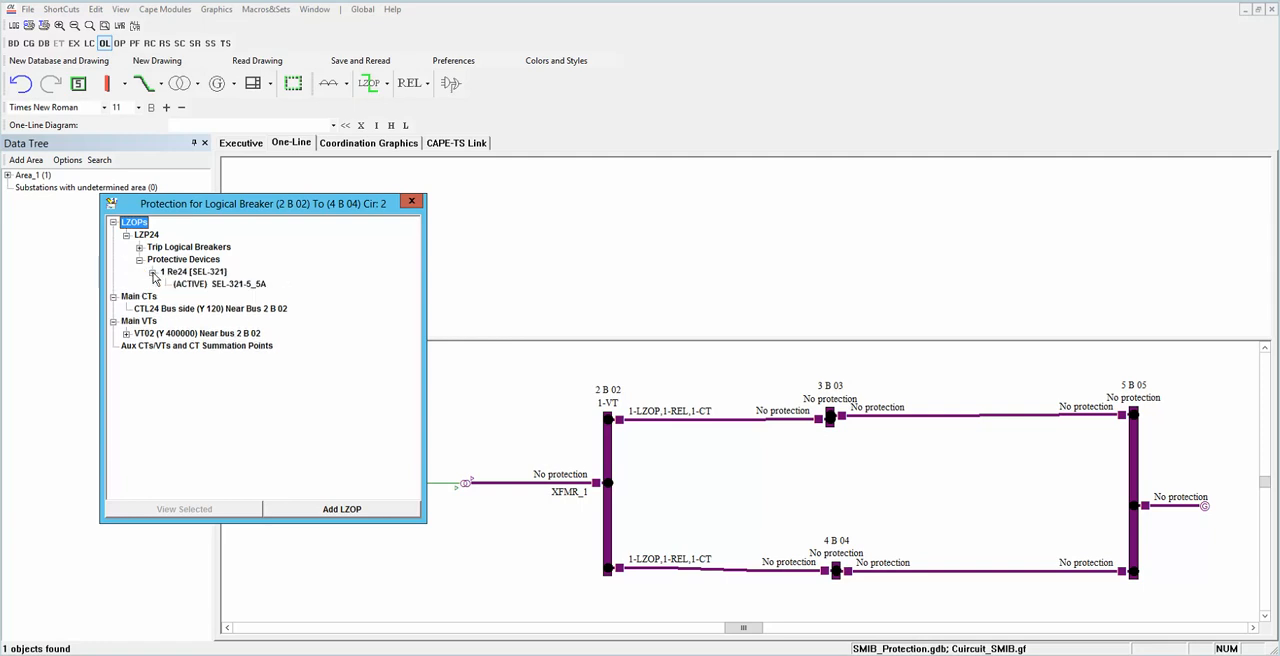
click(189, 285)
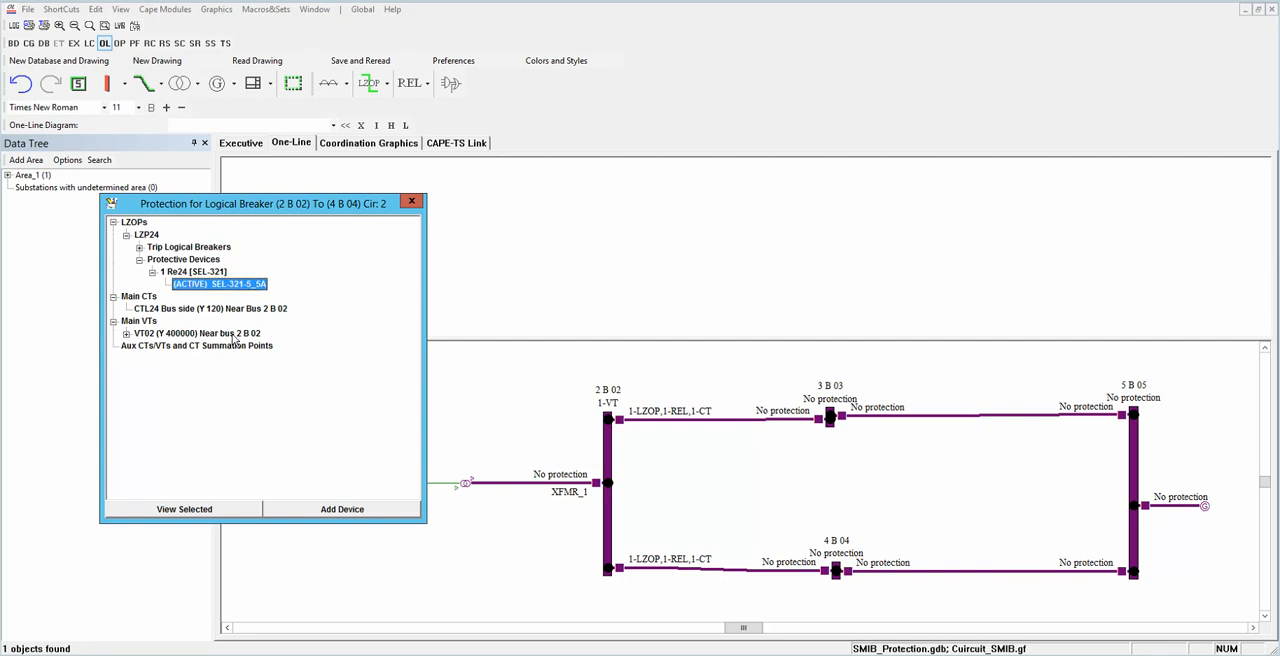
click(201, 510)
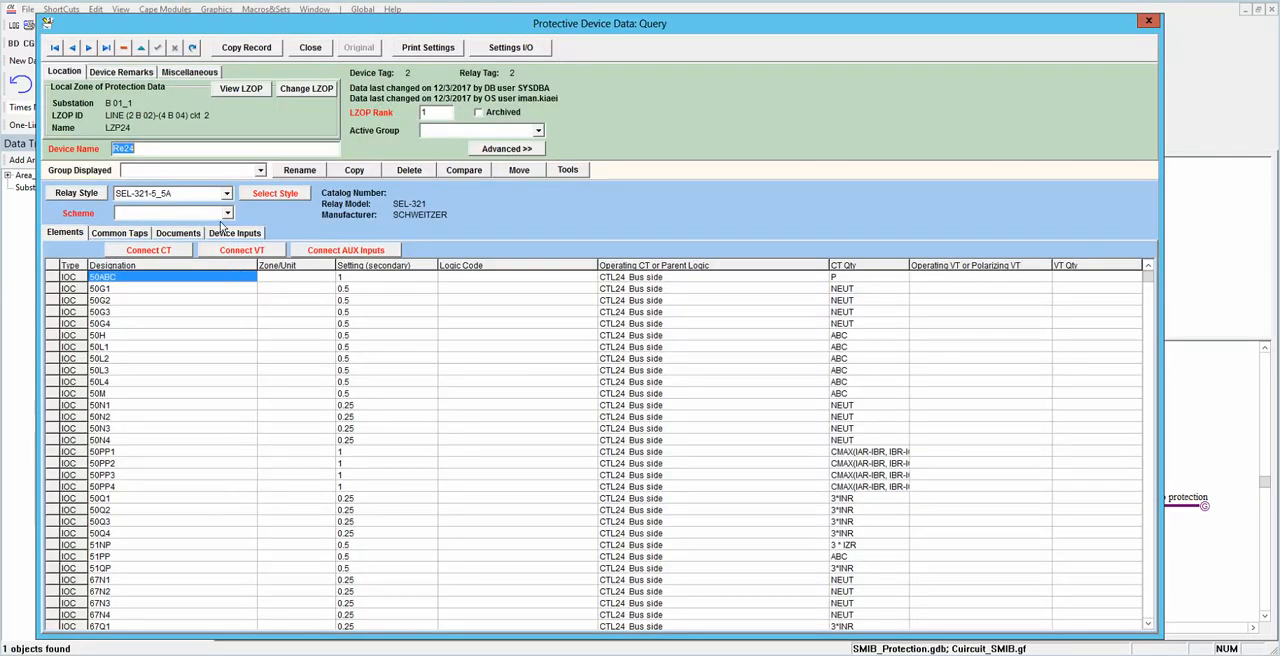
Step: Open manual trip logic assignment for zone of protection LZP24 and expand the elements of relay Re24
click(244, 89)
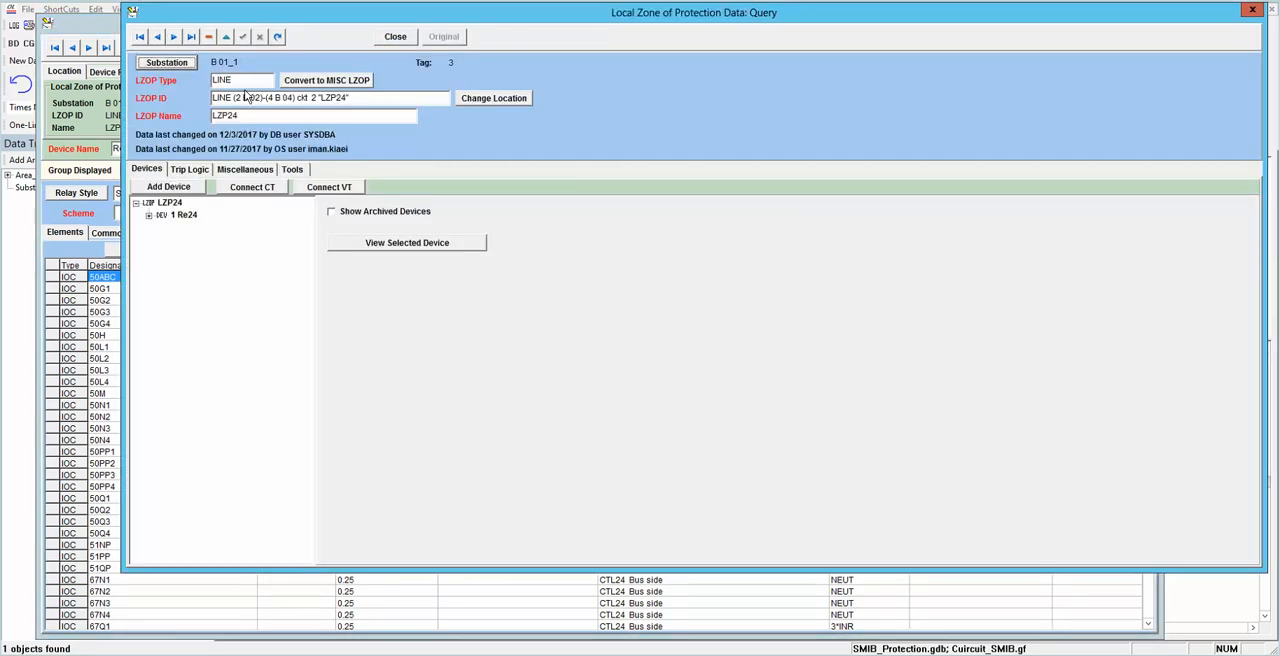
click(187, 170)
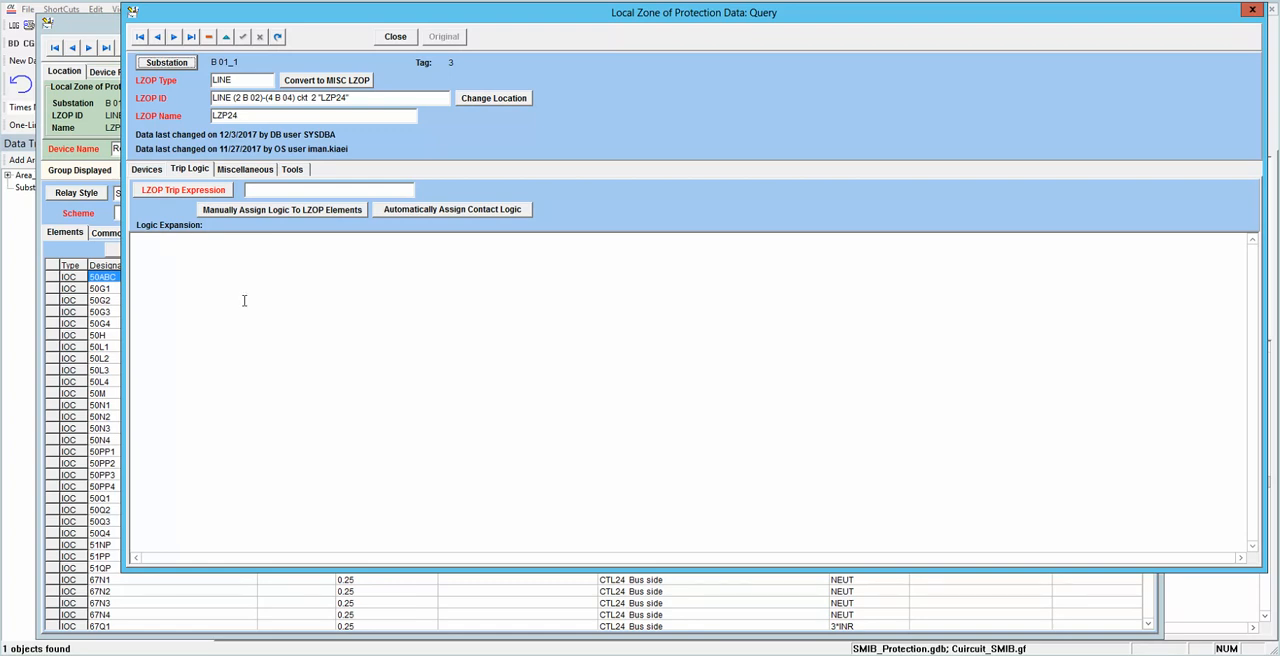
click(275, 208)
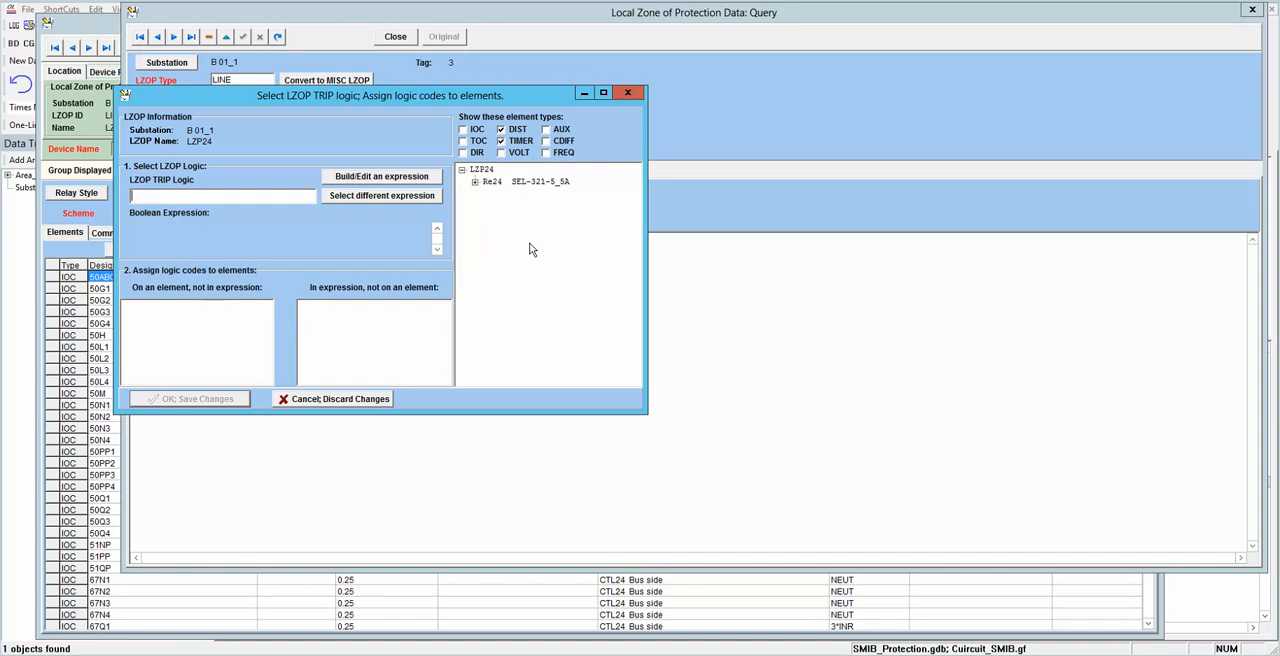
click(476, 183)
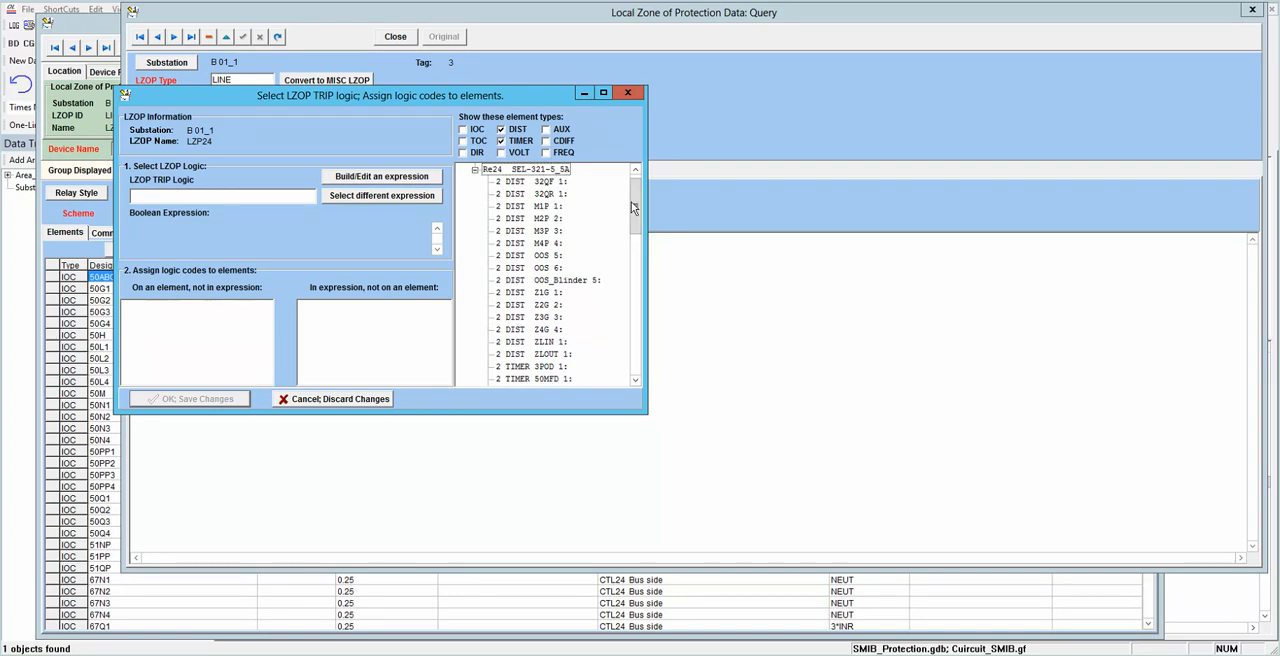
Step: Examine the distance and timer elements of Re24, temporarily including the IOC, DIR and AUX element types
drag(636, 223, 642, 194)
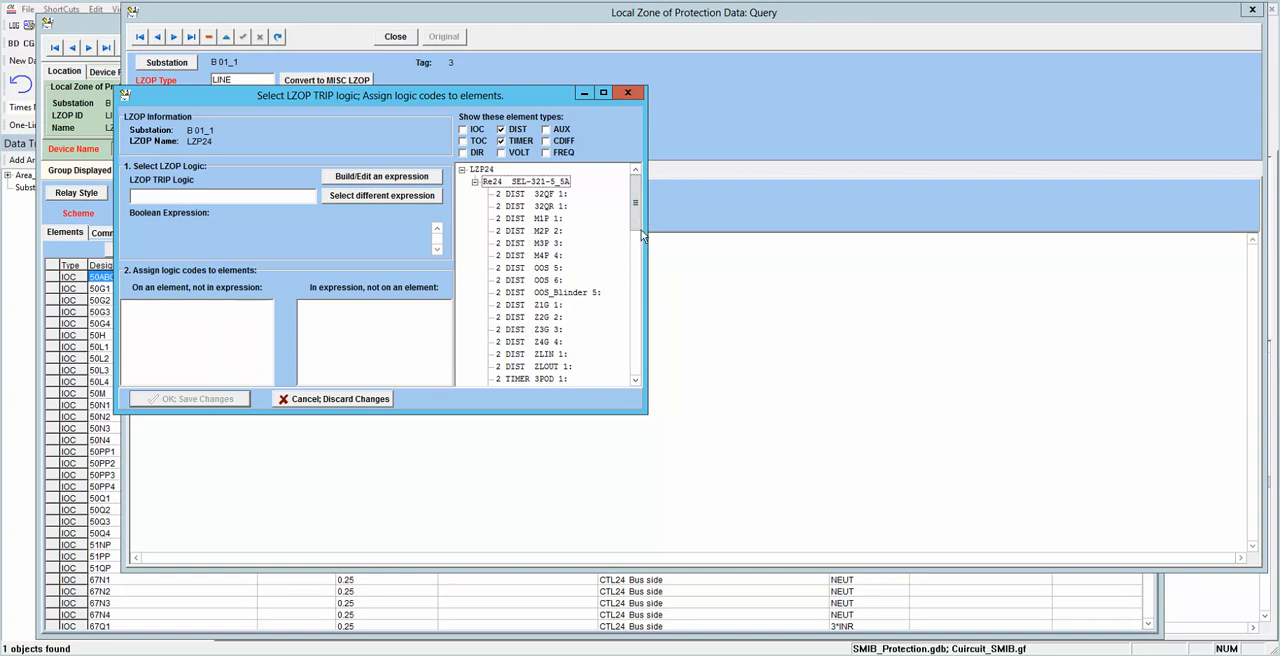
drag(636, 233, 634, 280)
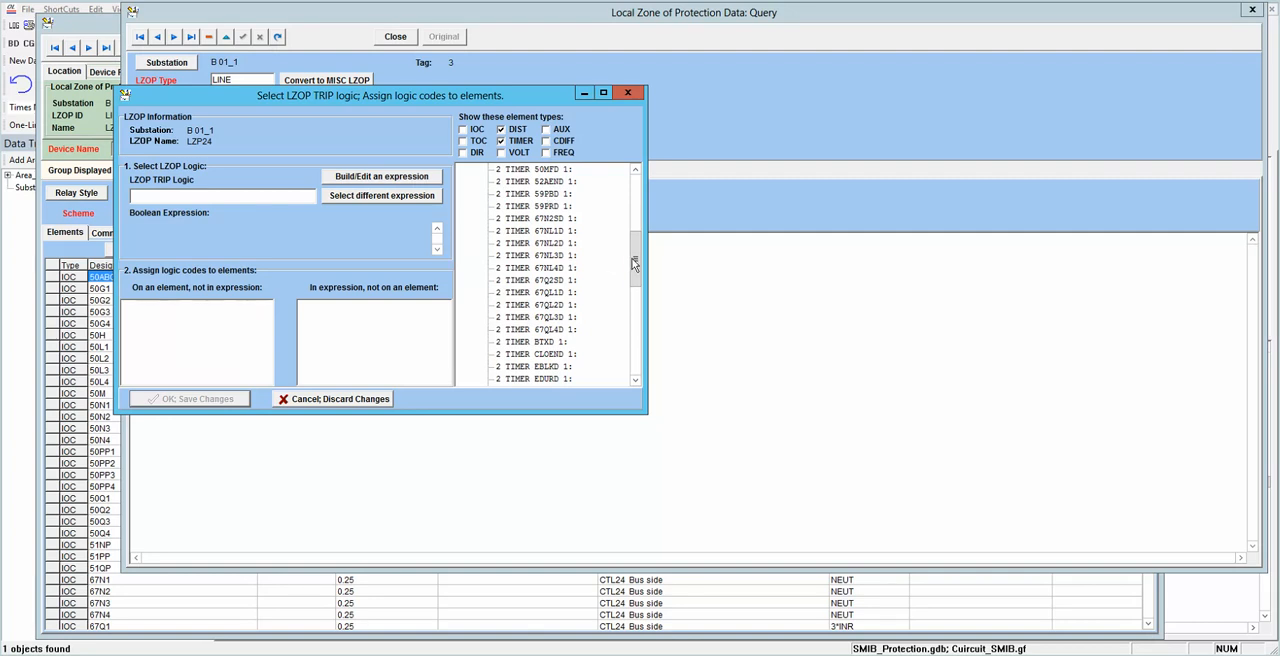
drag(634, 267, 634, 305)
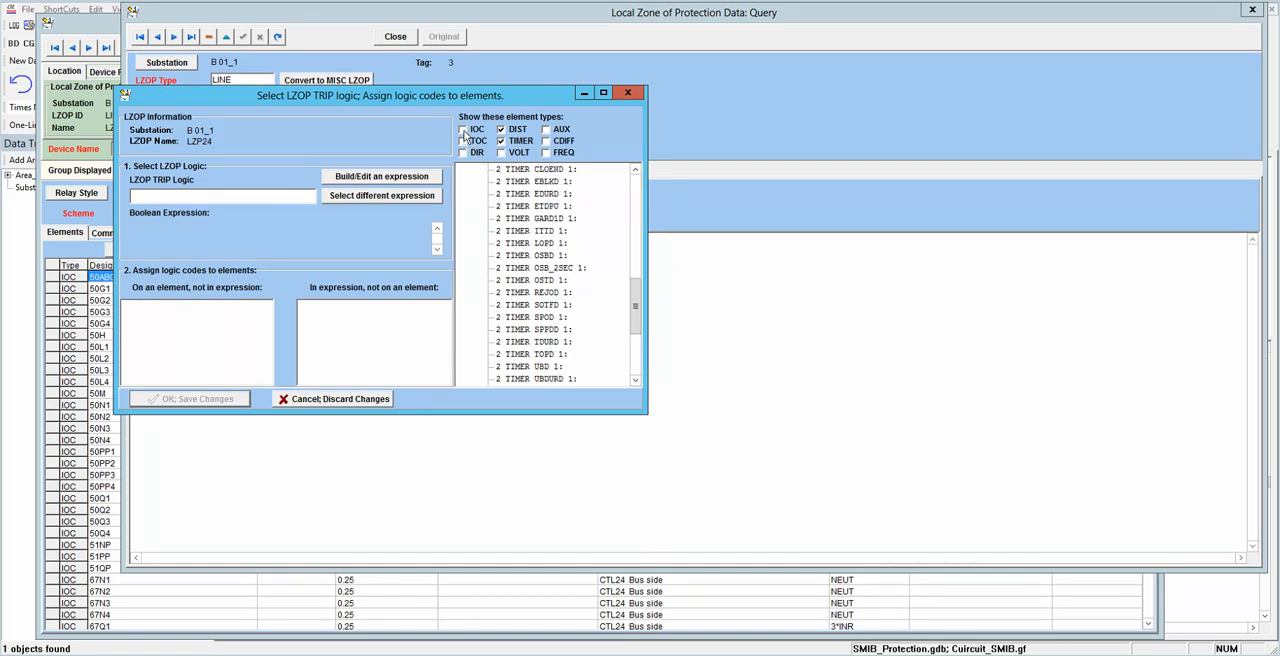
click(463, 130)
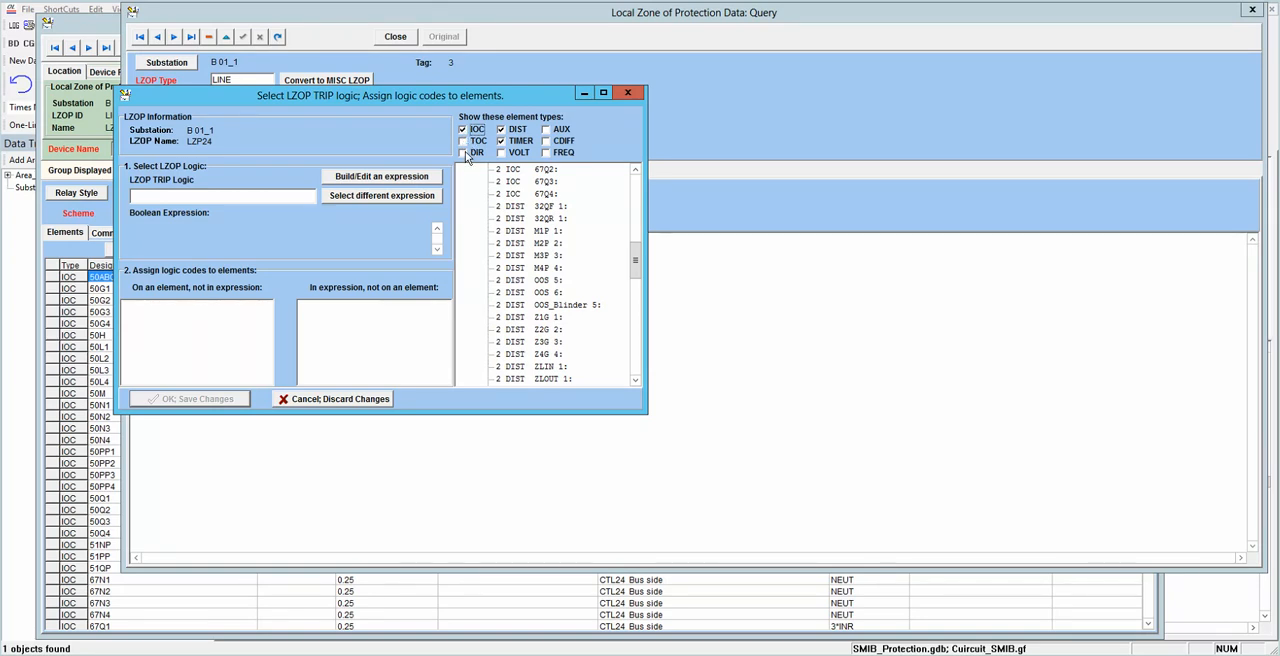
click(463, 152)
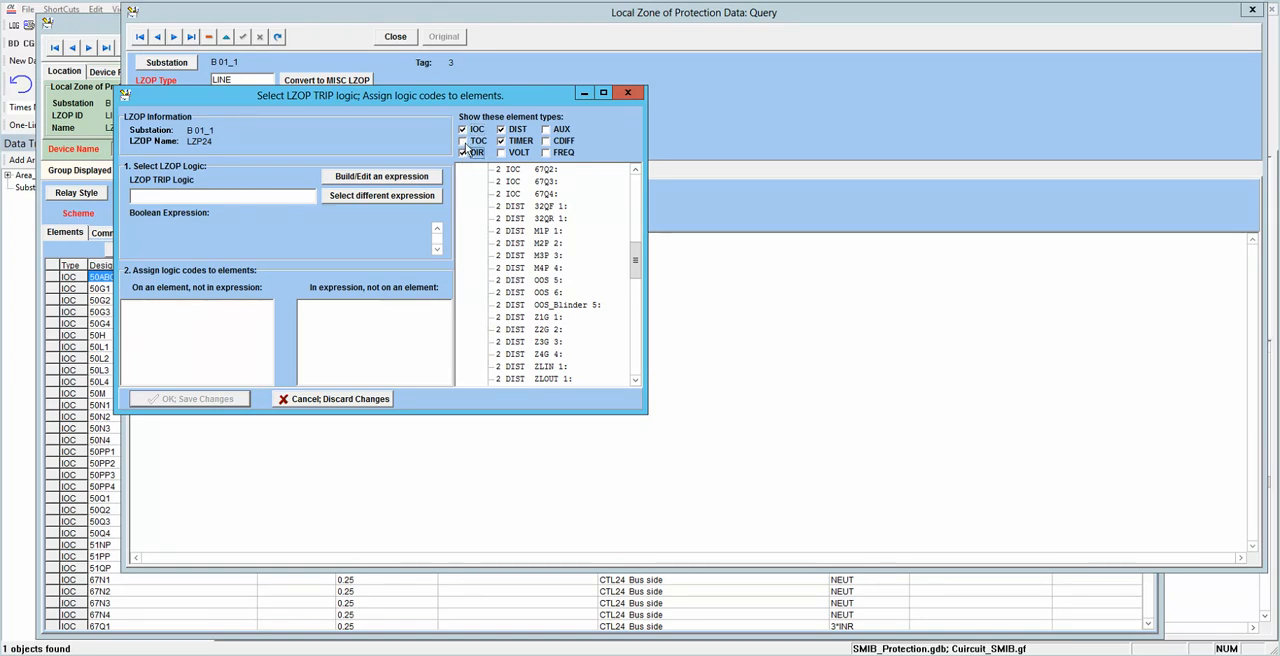
click(545, 129)
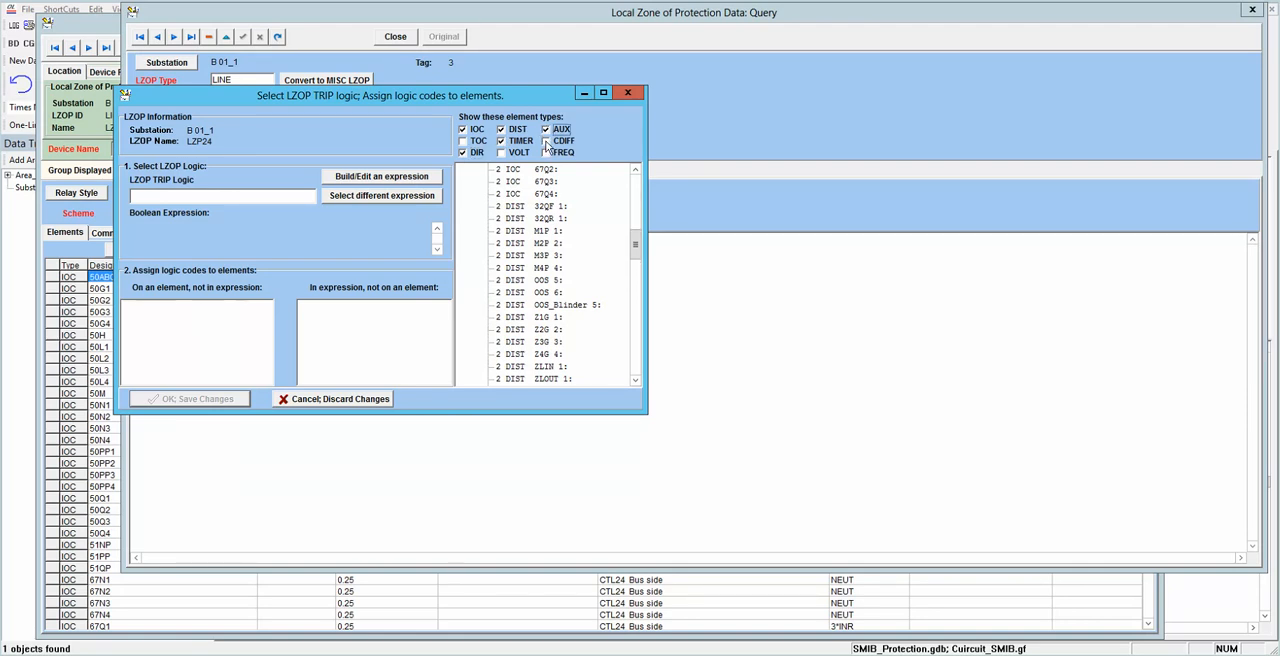
click(545, 129)
click(464, 129)
click(463, 152)
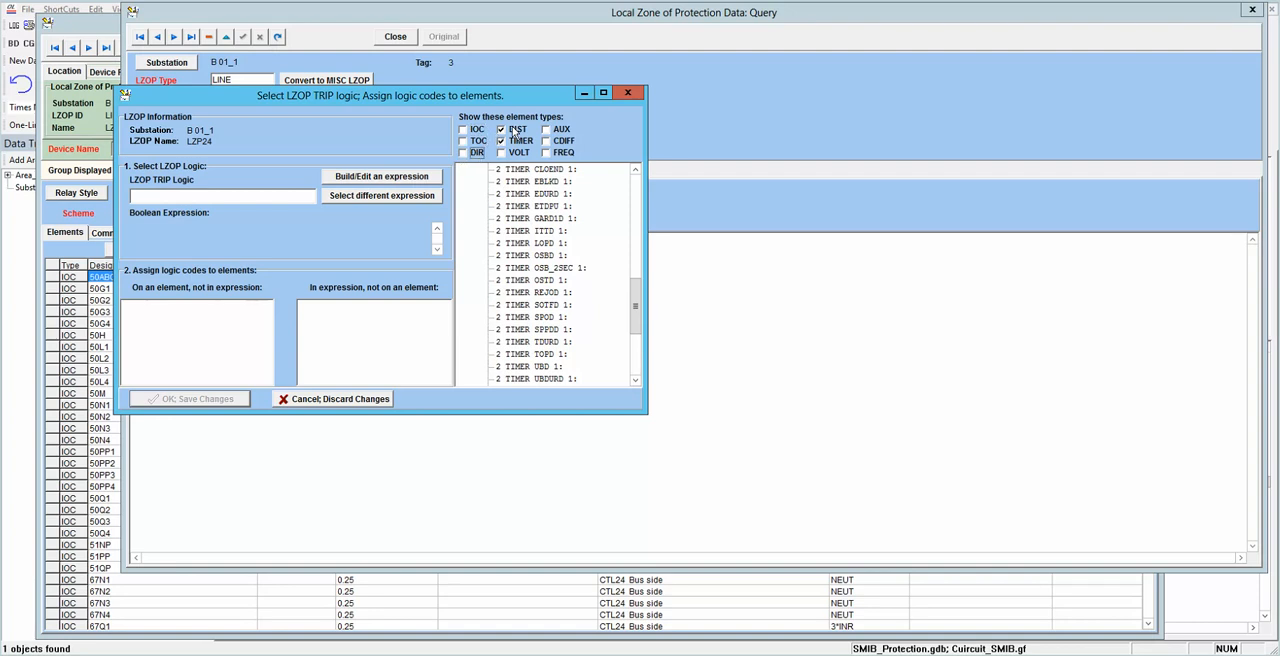
drag(632, 299, 636, 185)
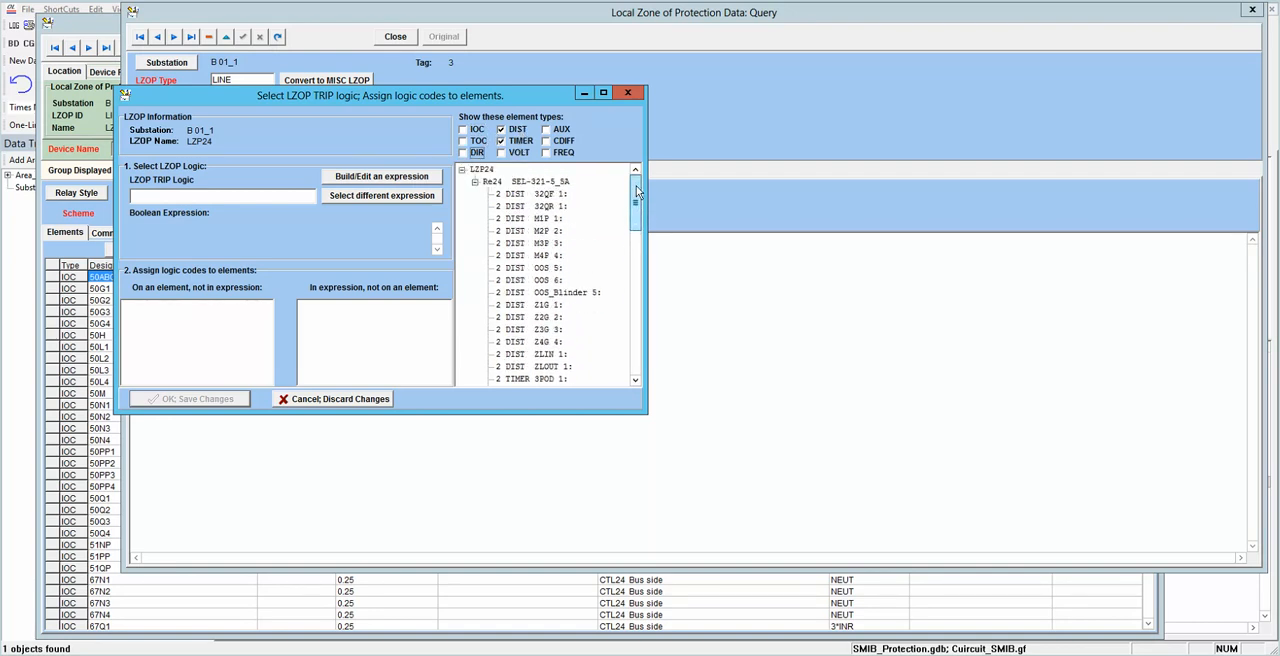
Step: Start building a new LZOP trip logic expression and try to name it TL_24
click(213, 197)
click(365, 181)
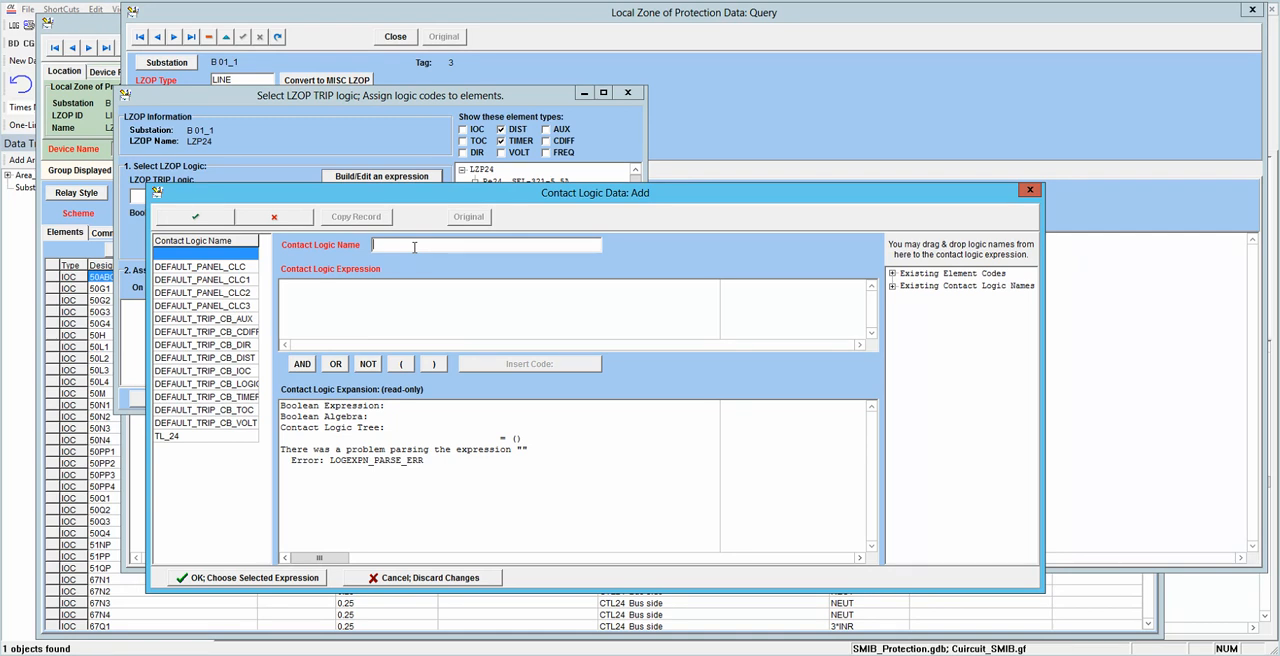
text(_24)
click(394, 295)
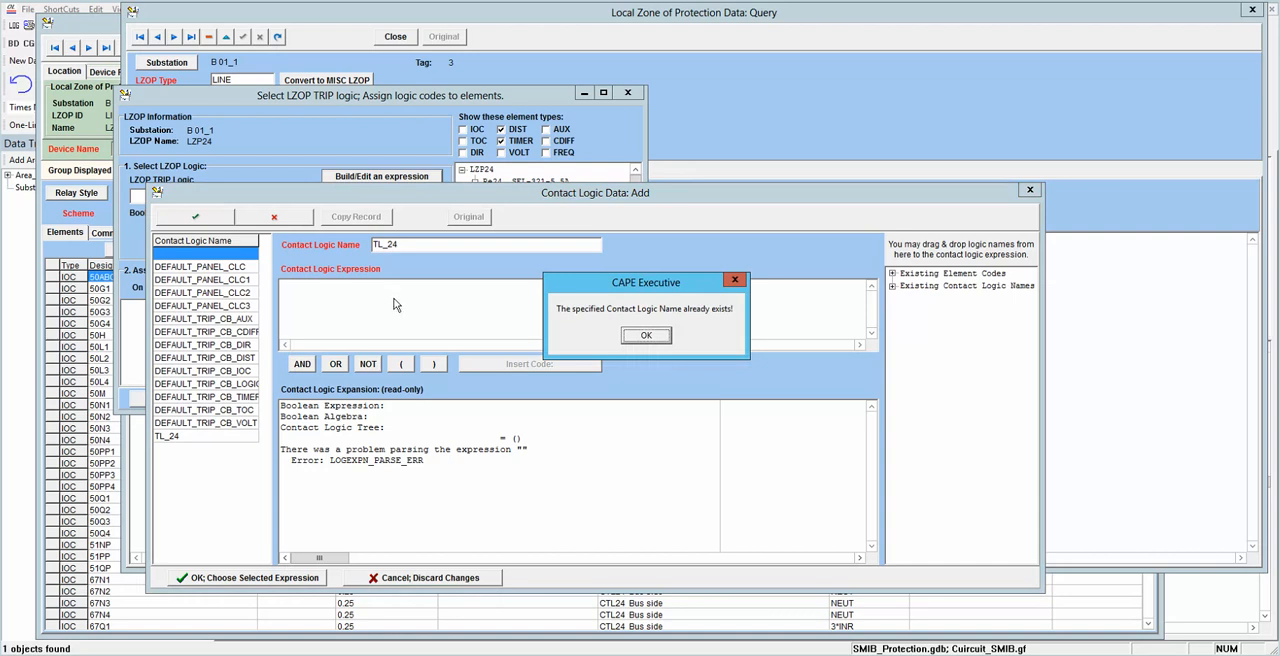
click(643, 338)
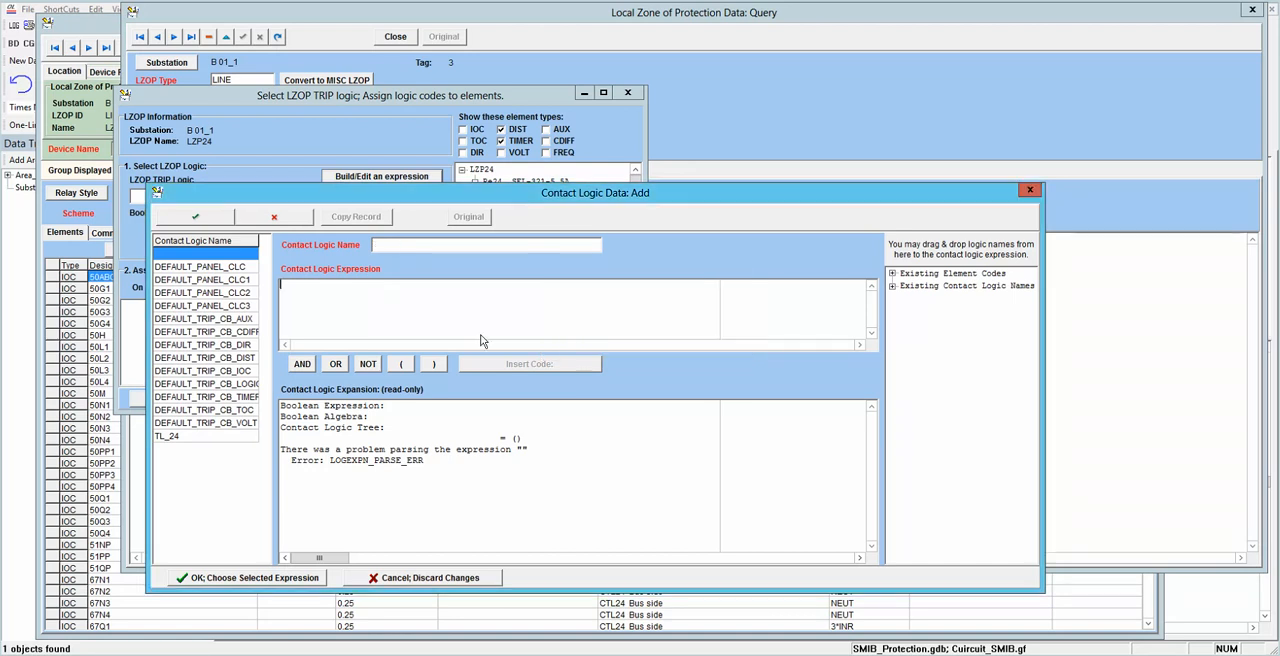
Step: Name the new contact logic TL_line24
click(397, 245)
text(TL_li)
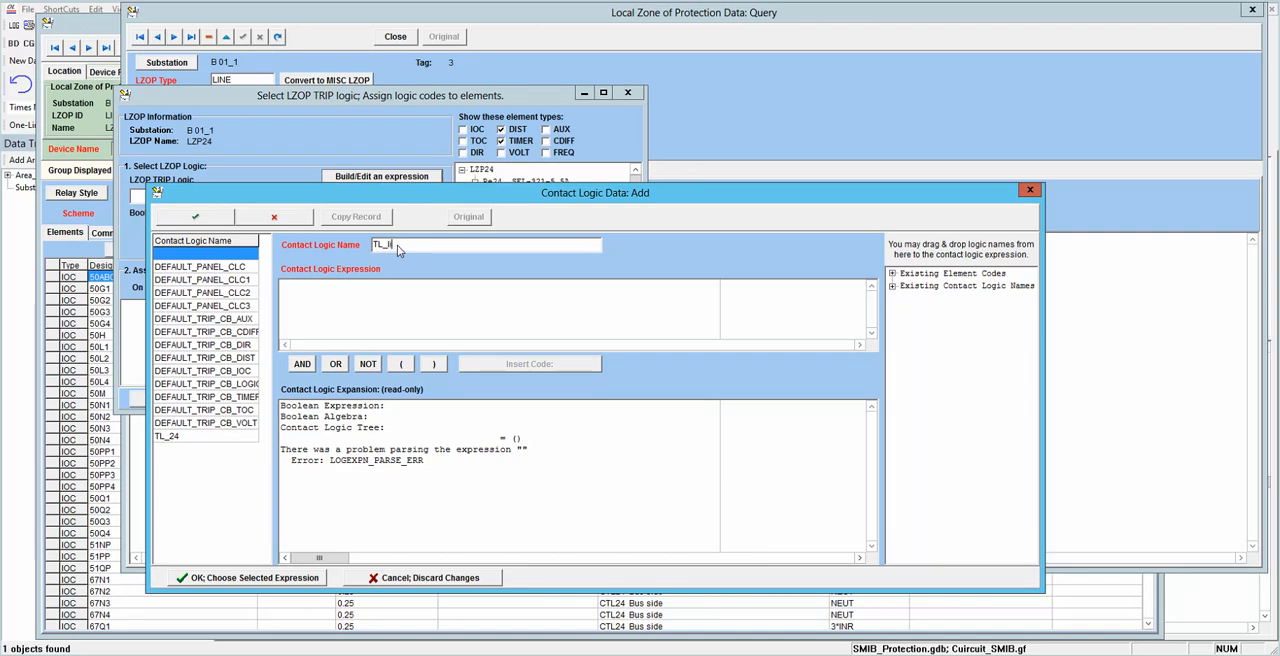
text(ne24)
Step: Define the contact logic expression as Z1 or Z2T and choose it as the LZOP trip logic
click(390, 285)
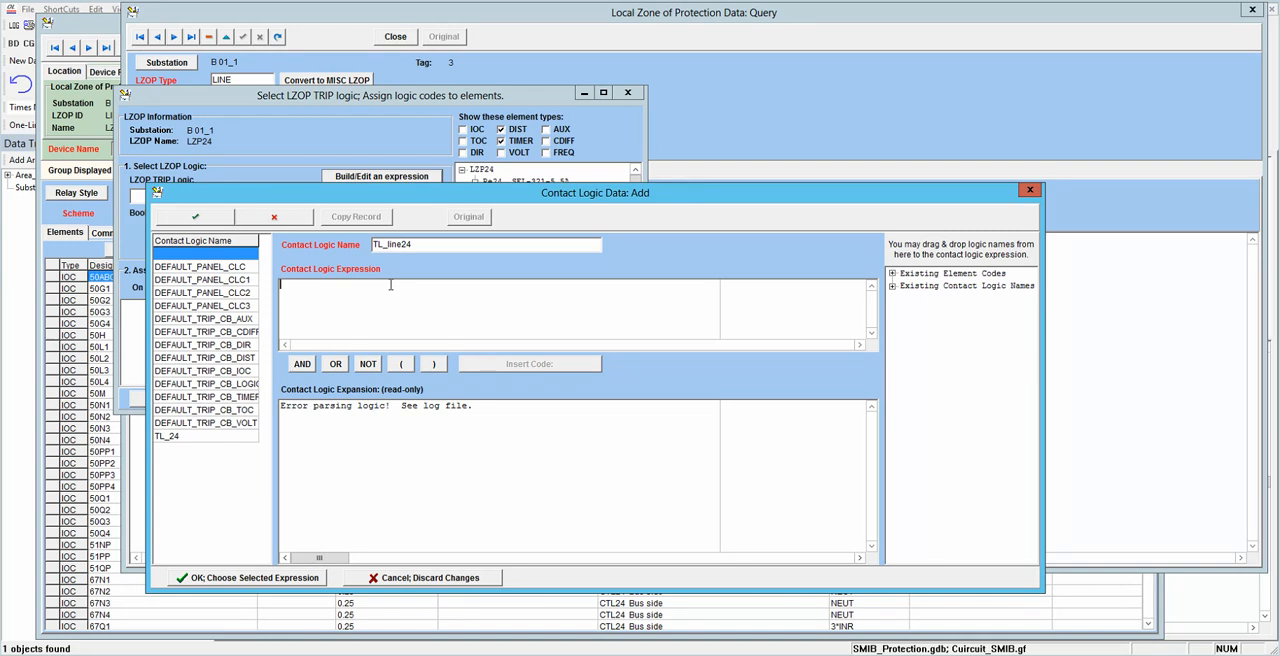
text(2)
text(1)
click(340, 365)
text(Z)
text(T)
click(312, 579)
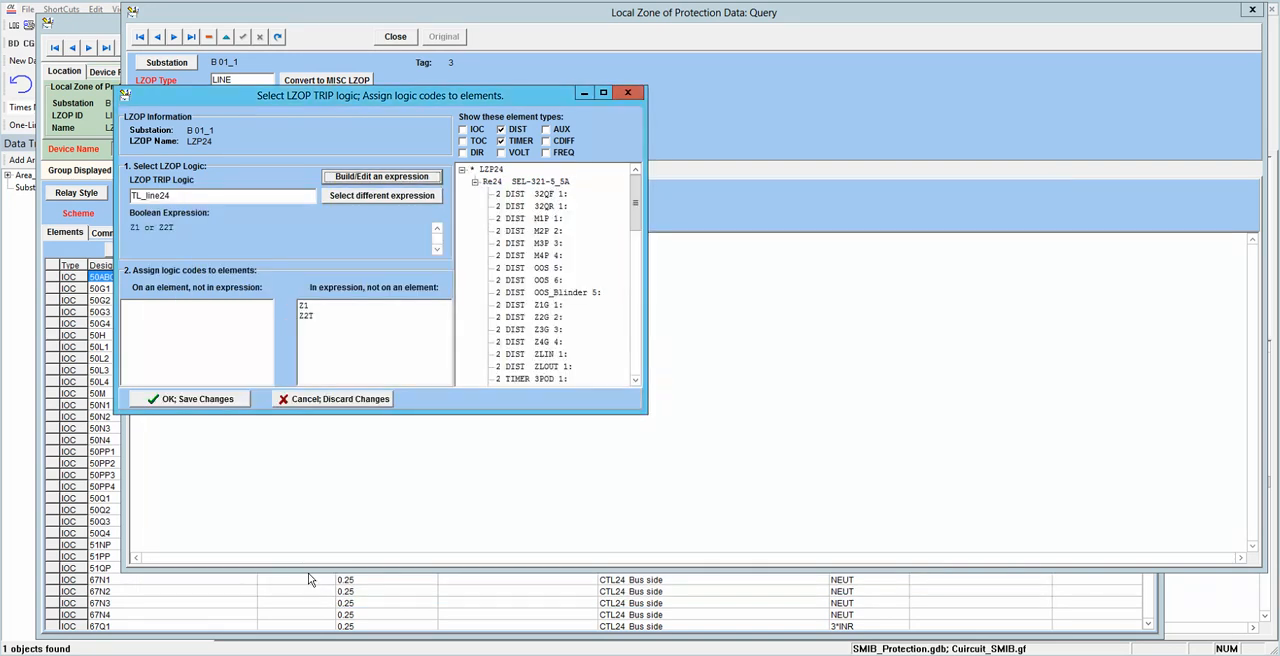
Step: Assign logic code Z1 to the distance element M1P of relay Re24
click(305, 306)
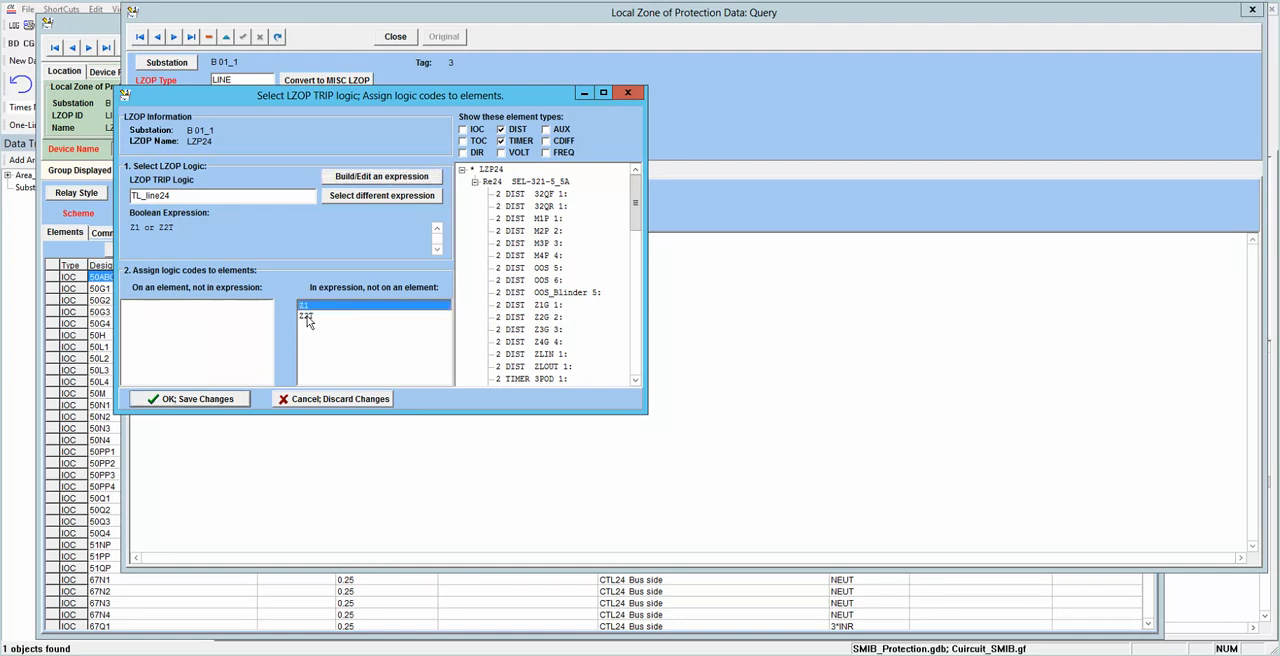
click(306, 317)
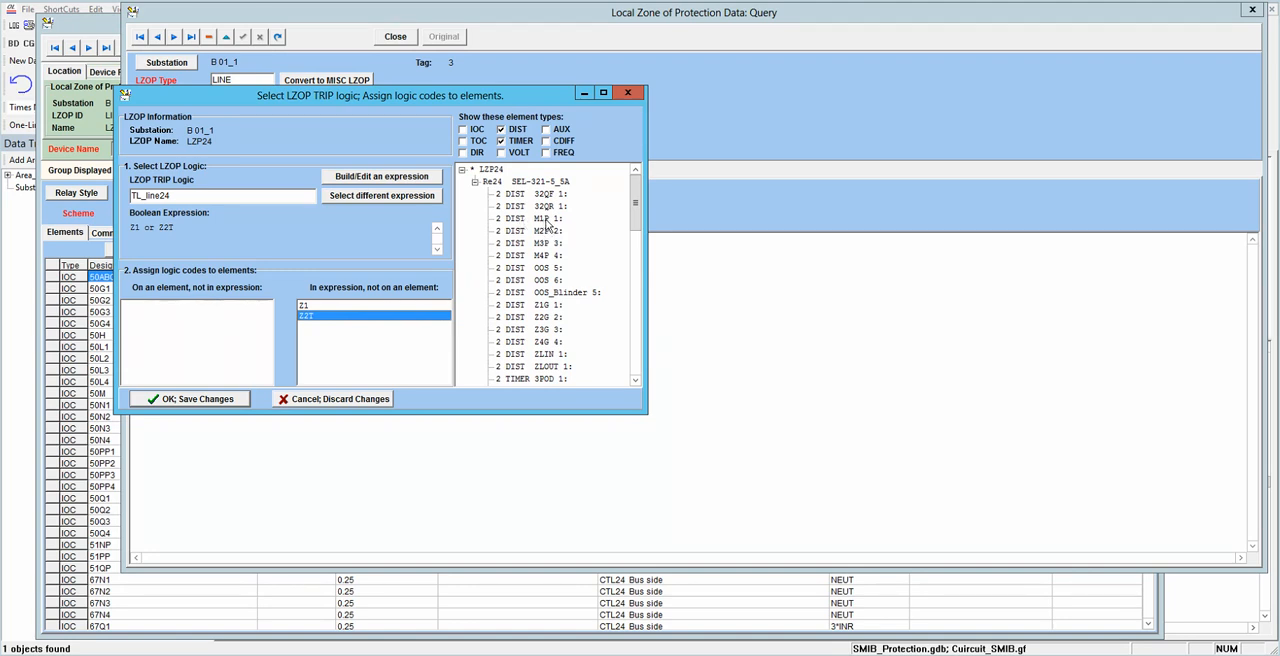
drag(547, 220, 305, 305)
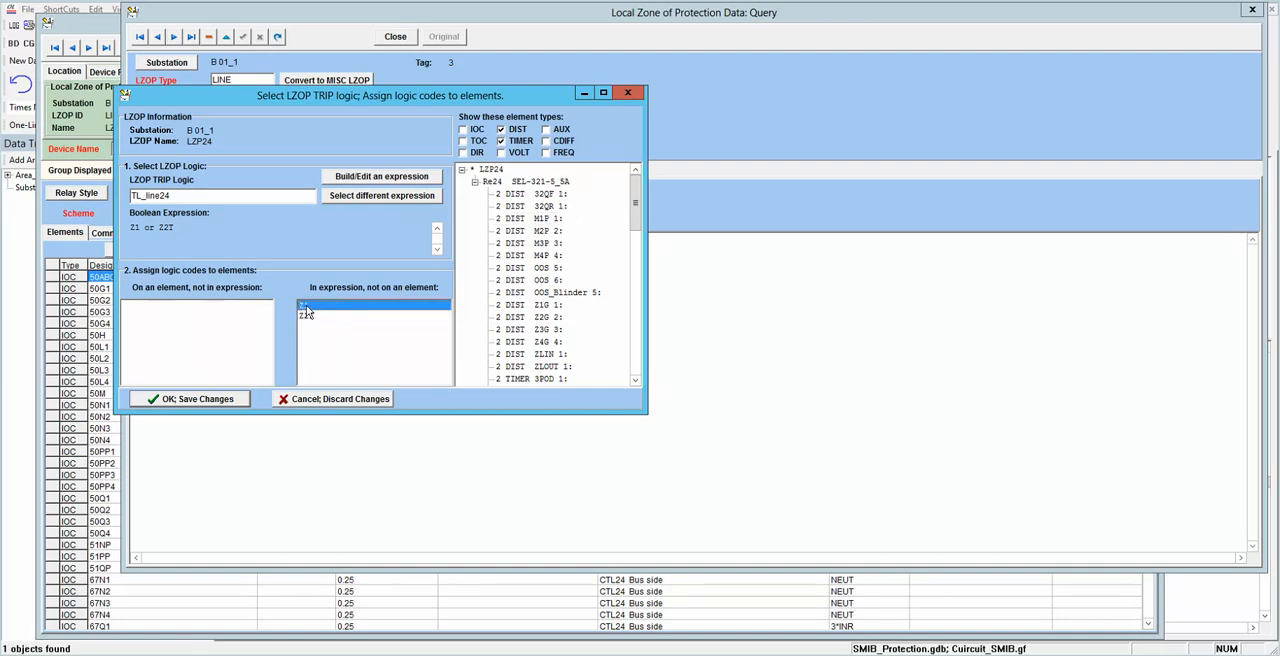
click(566, 220)
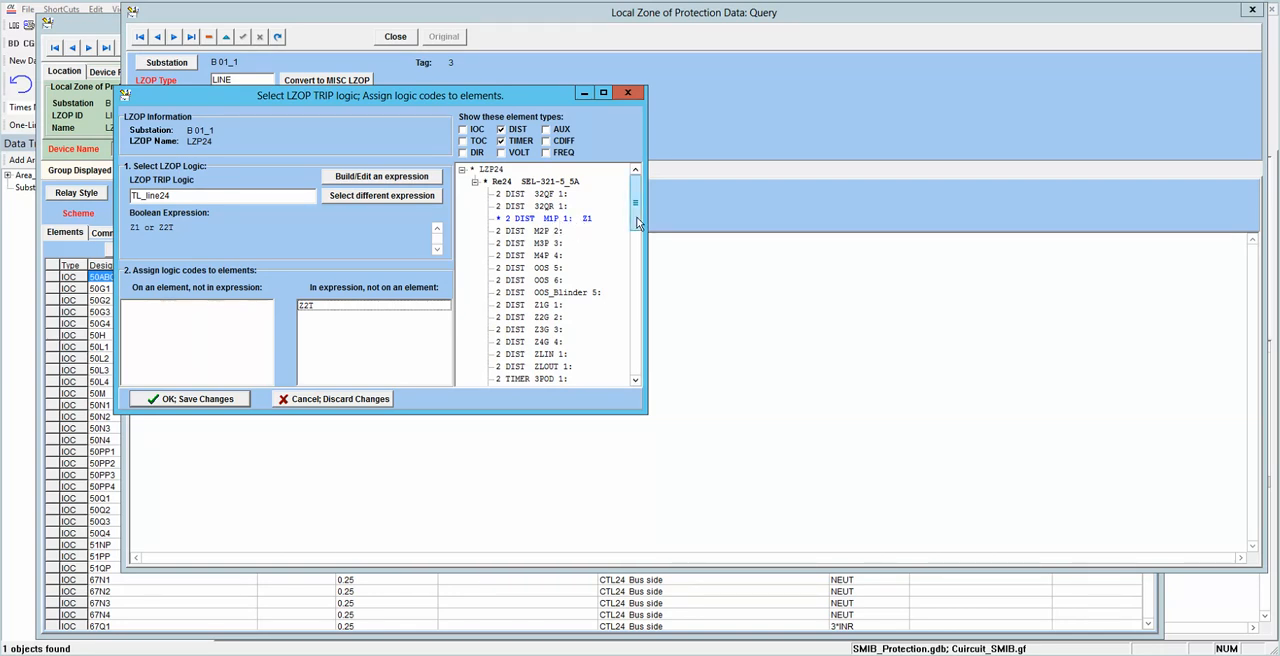
Step: Assign logic code Z2T to the timer element Z2PD and save the trip logic assignments
drag(638, 222, 635, 324)
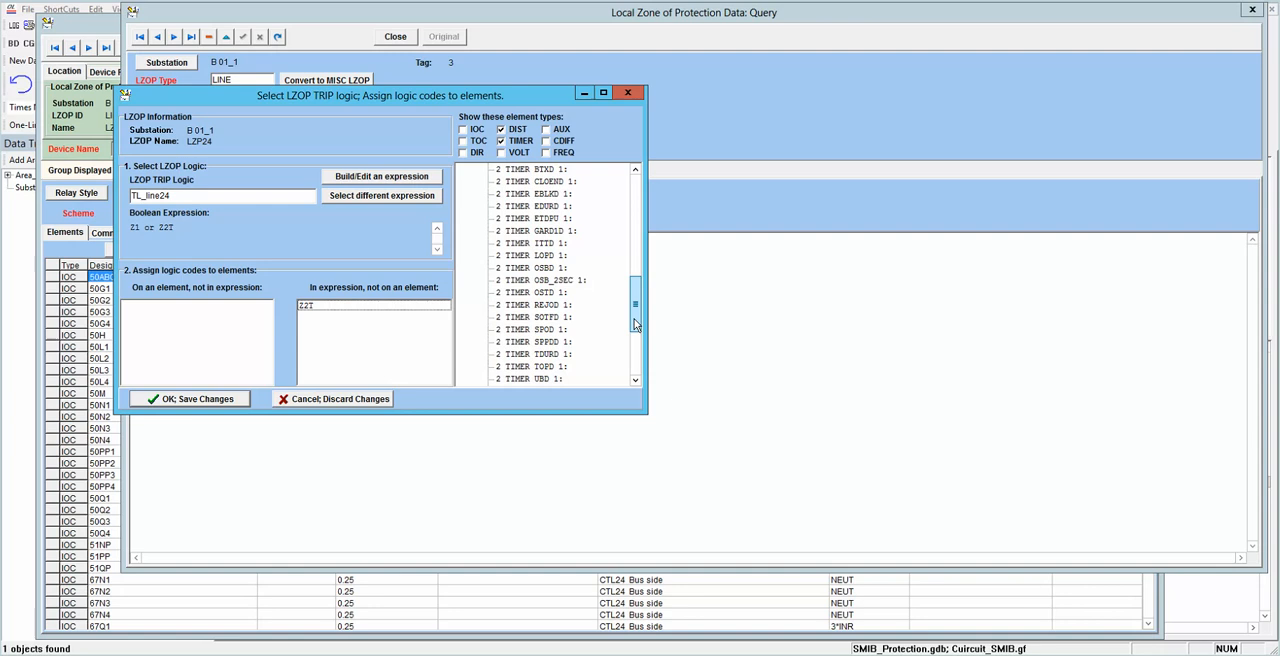
drag(635, 324, 636, 336)
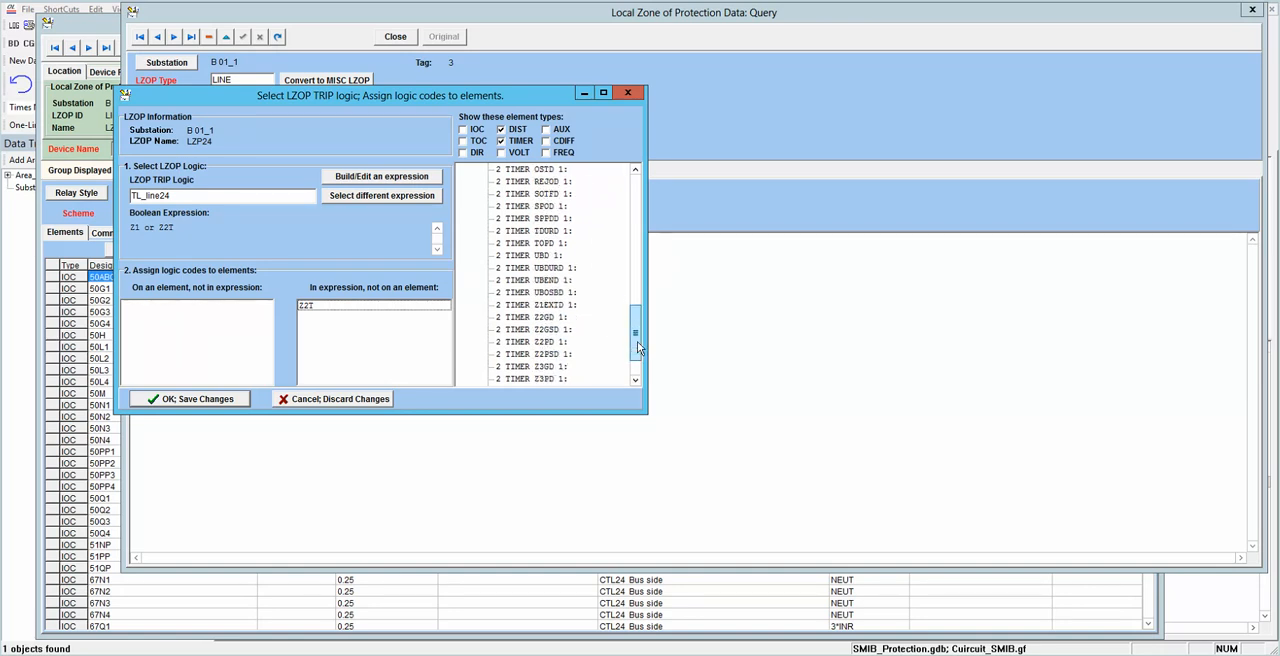
scroll(541, 343, down, 2)
click(307, 305)
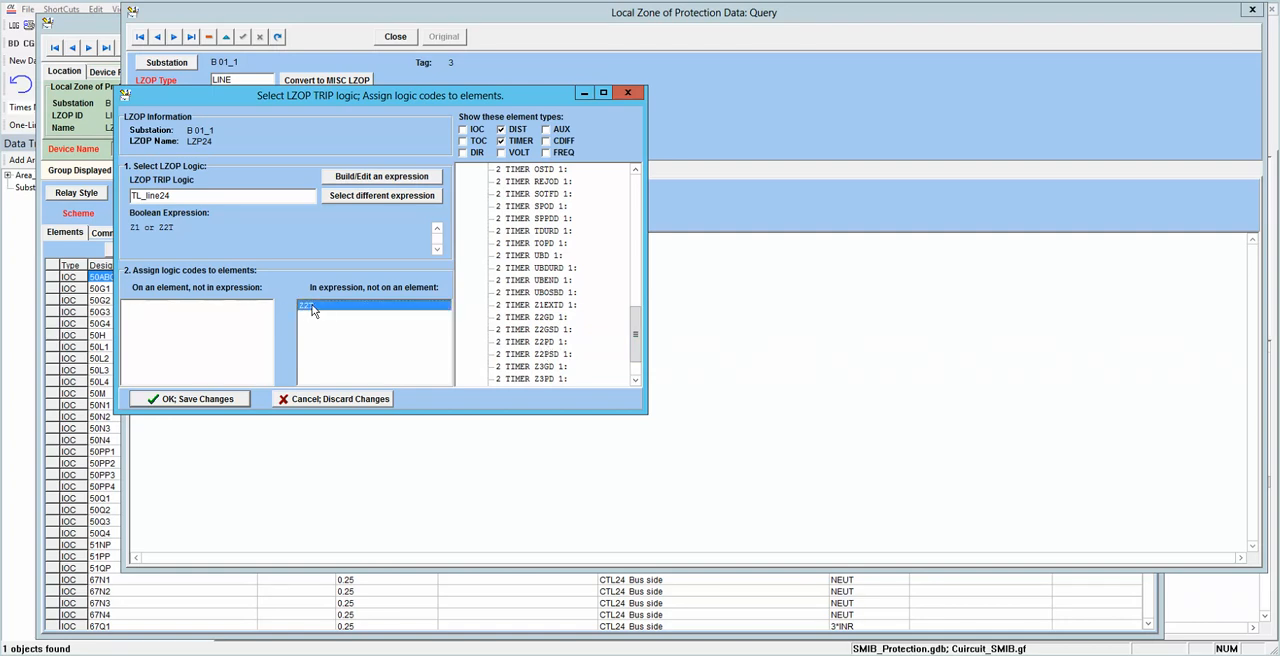
click(567, 343)
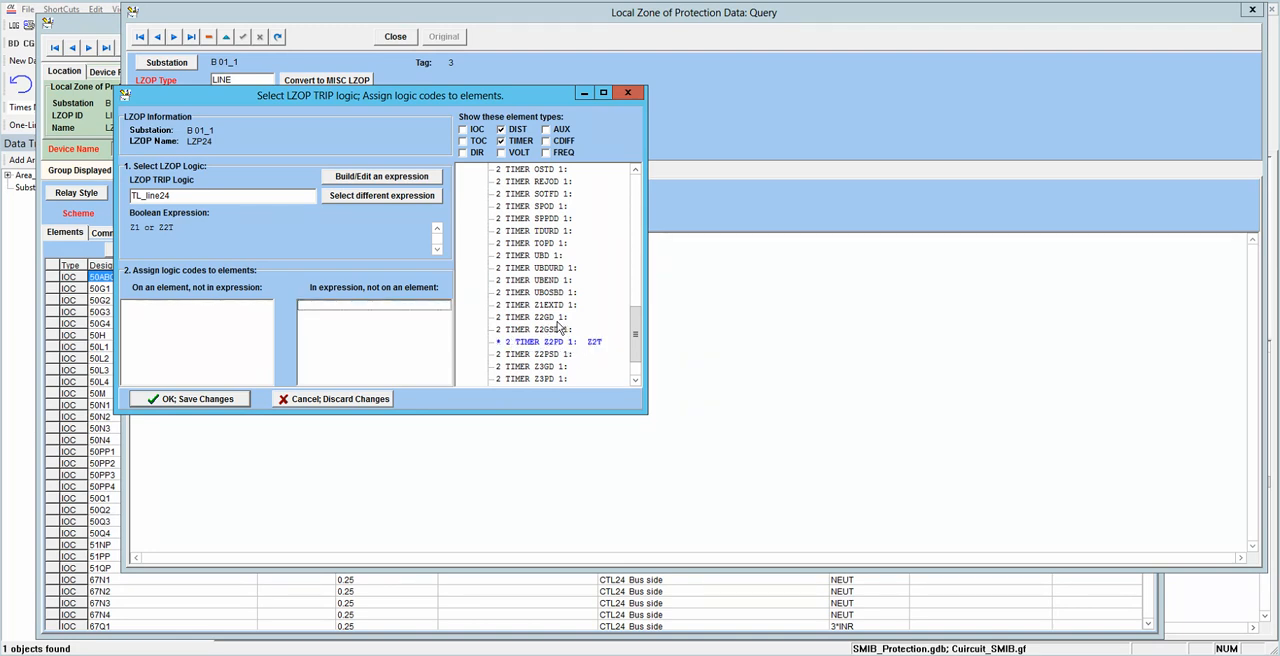
click(226, 404)
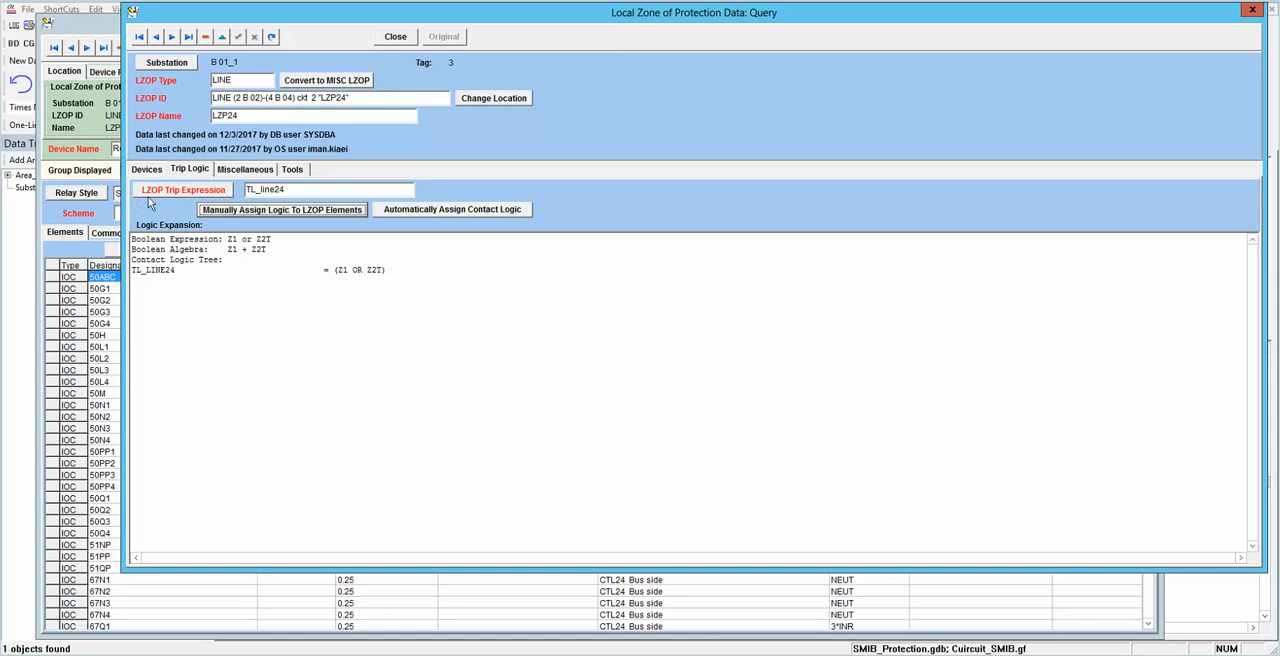
Step: Find the common tap Z2PD of relay Re24, set it to 10 cycles and save the relay data
click(396, 37)
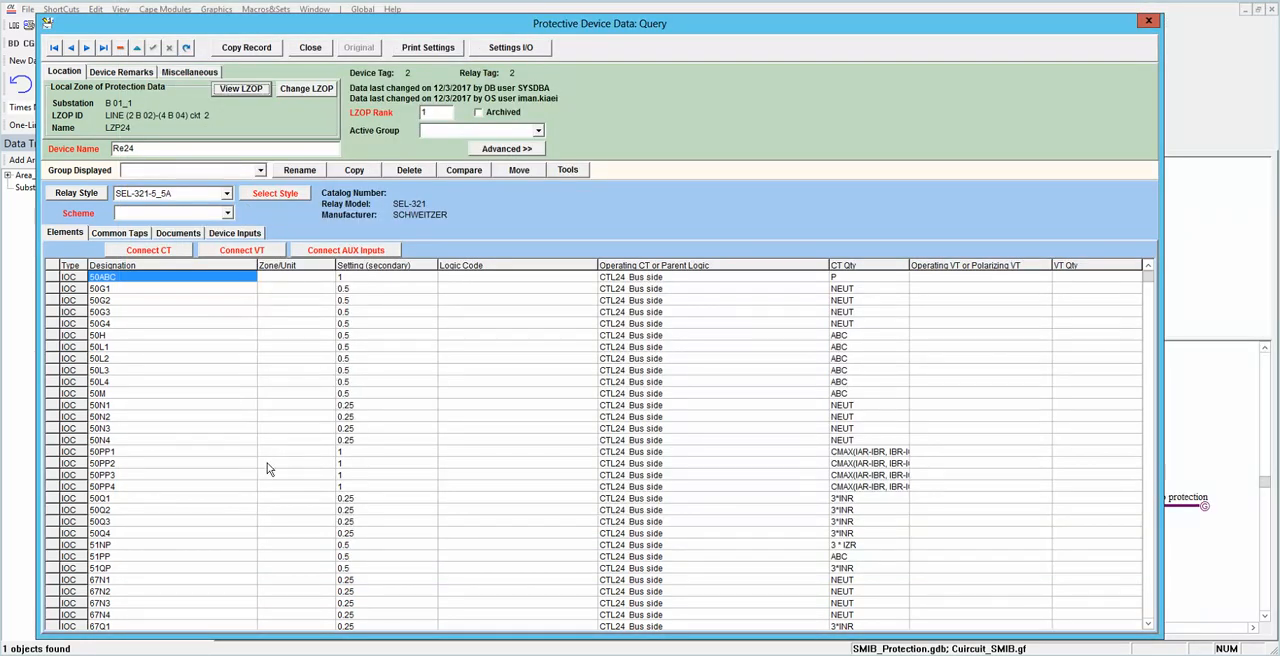
click(135, 235)
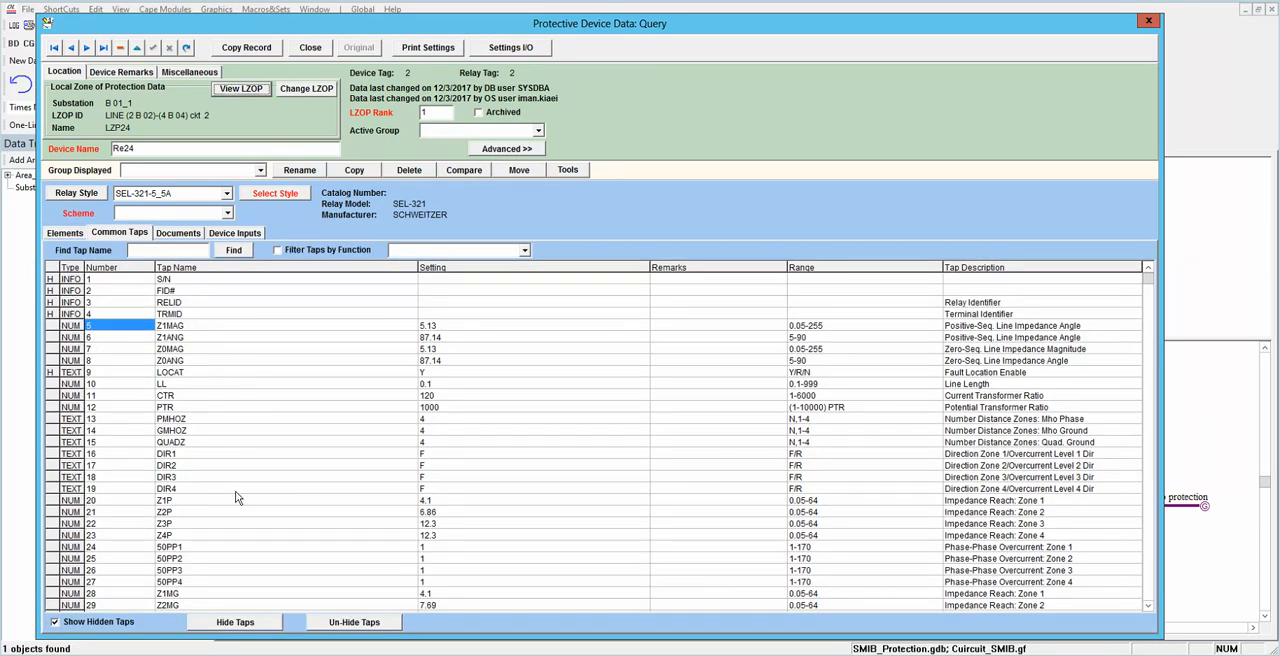
drag(1149, 280, 1145, 300)
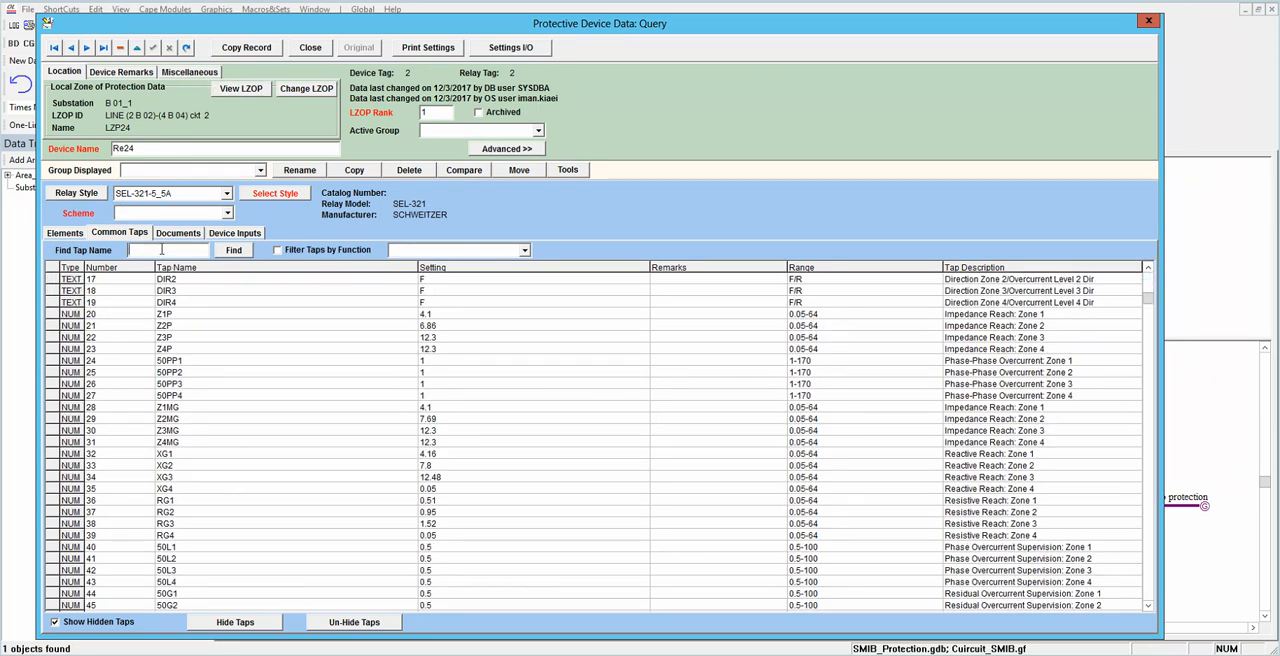
text(z2pd)
click(239, 252)
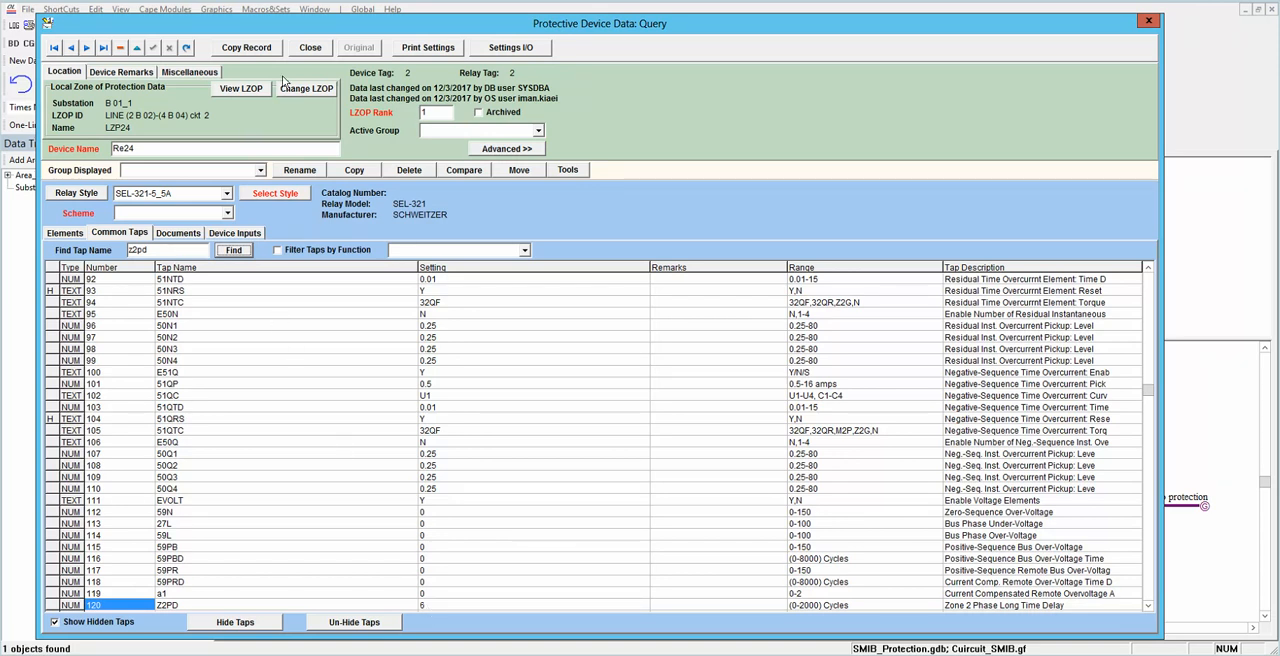
double_click(439, 607)
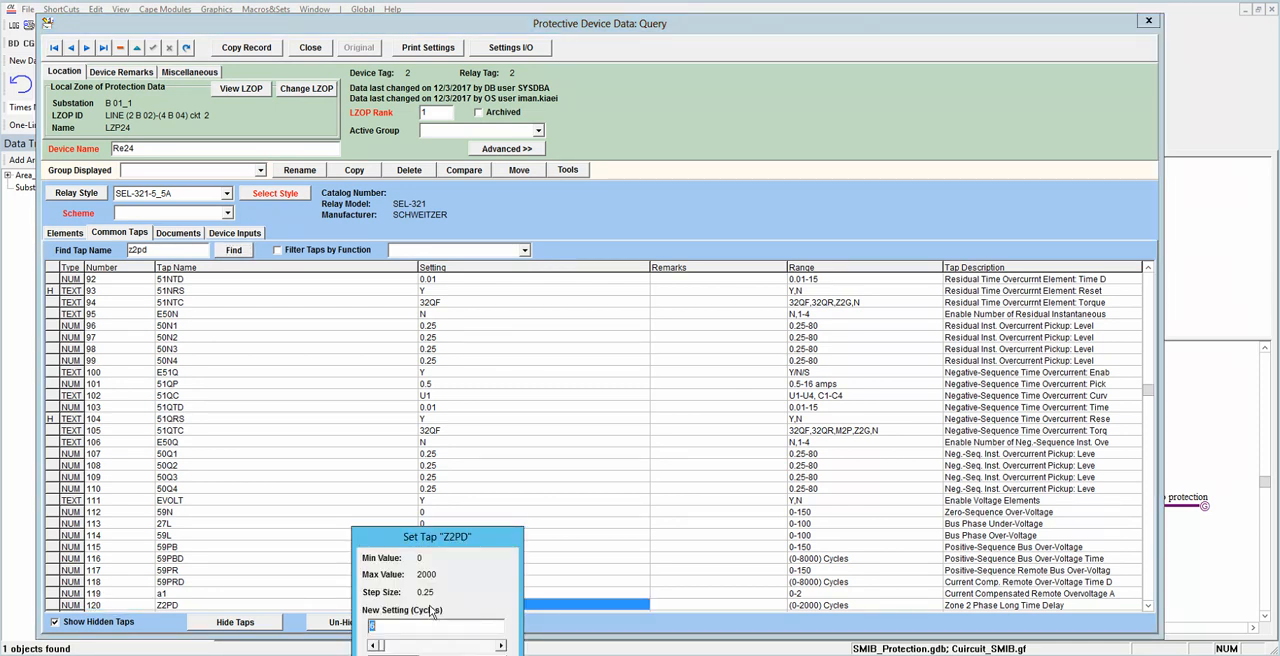
text(10)
key(Return)
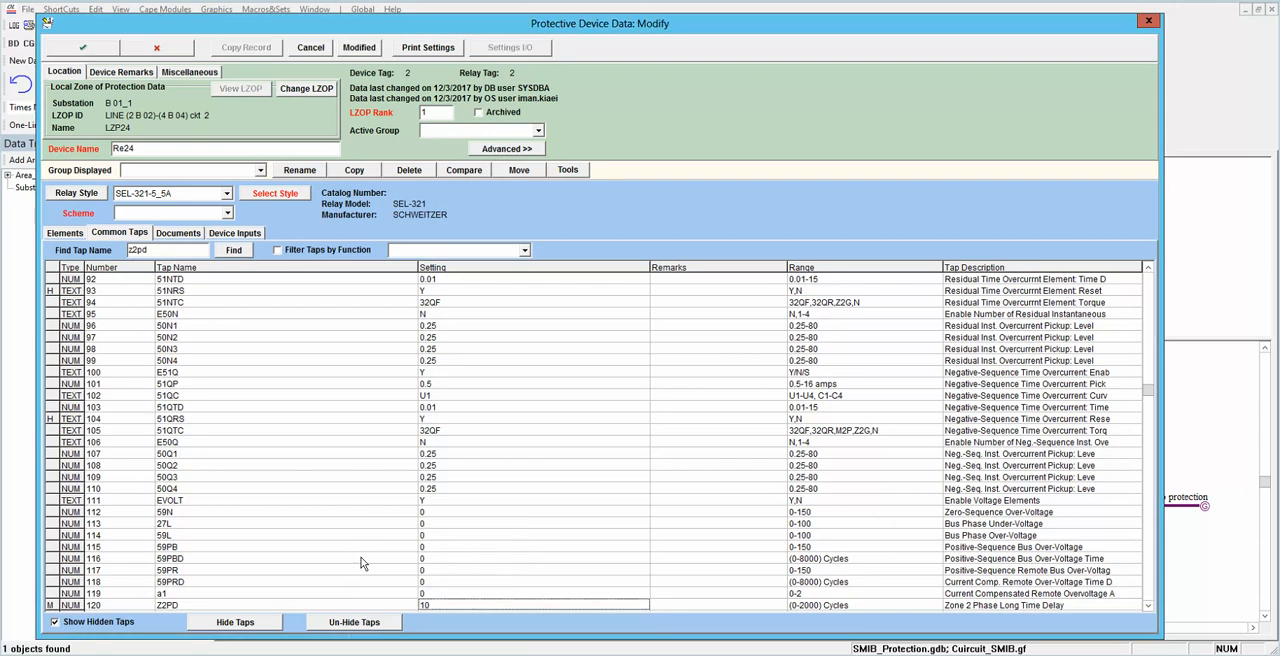
click(95, 51)
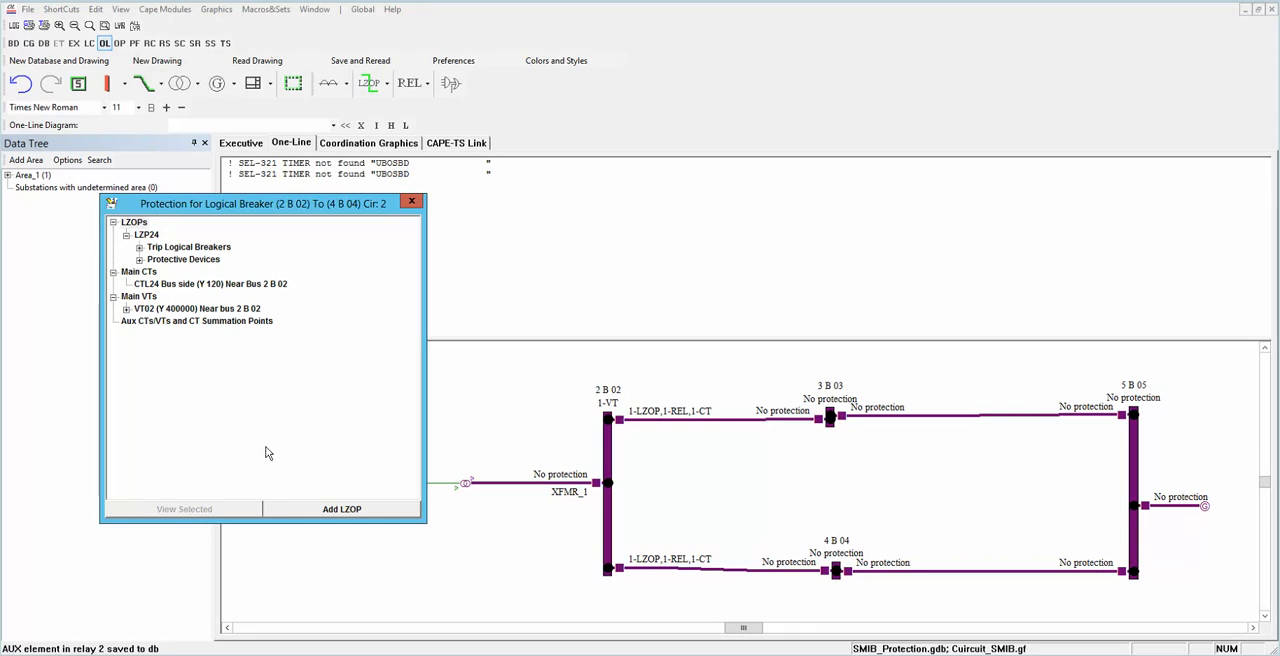
click(413, 203)
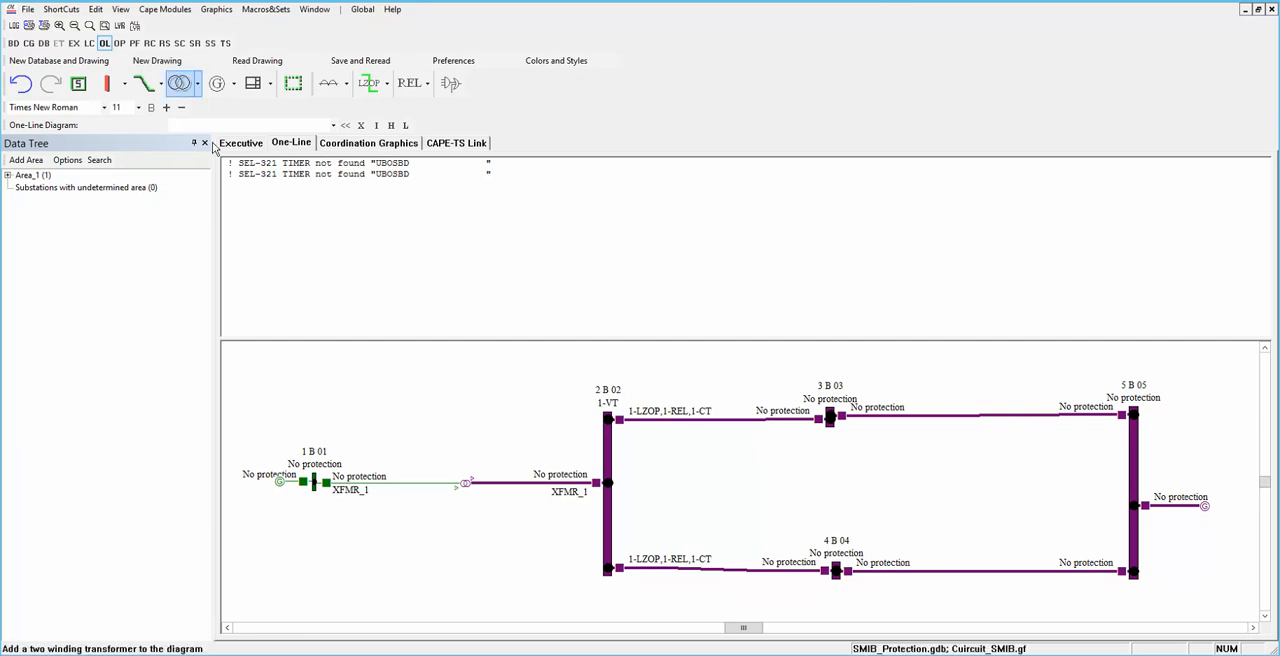
Step: Initialize the Coordination Graphics display with distance element M1P of relay Re24, under LZP24 in substation B 01_1
click(361, 146)
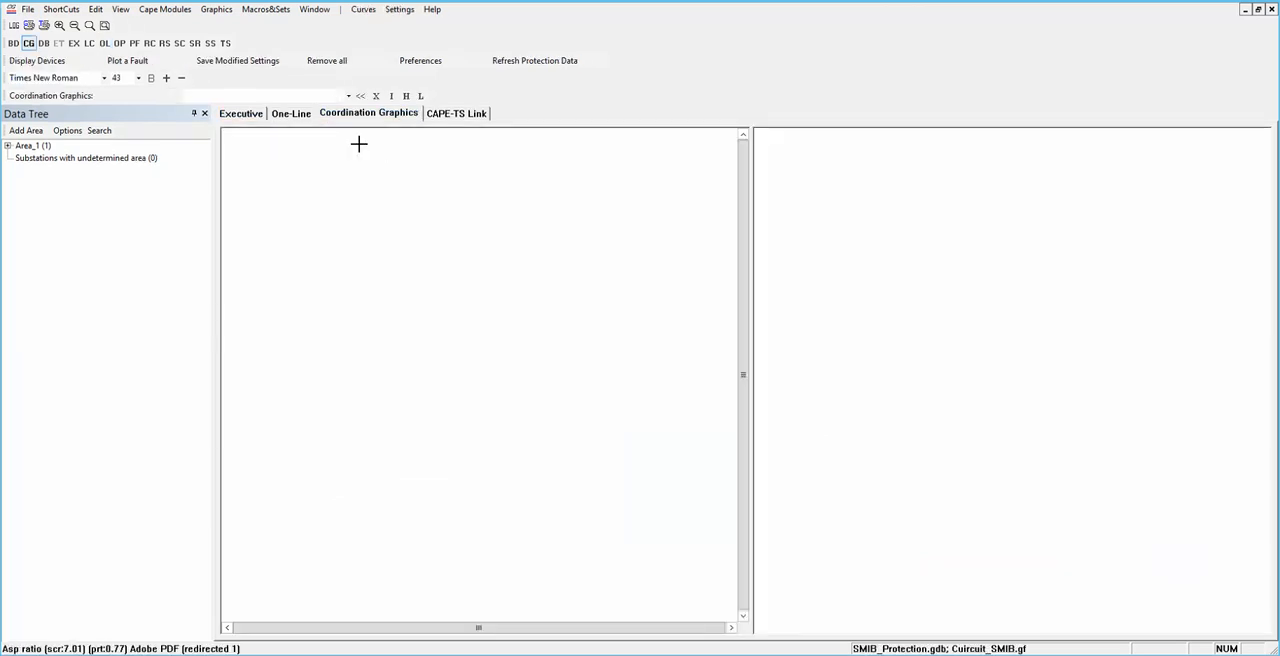
click(7, 146)
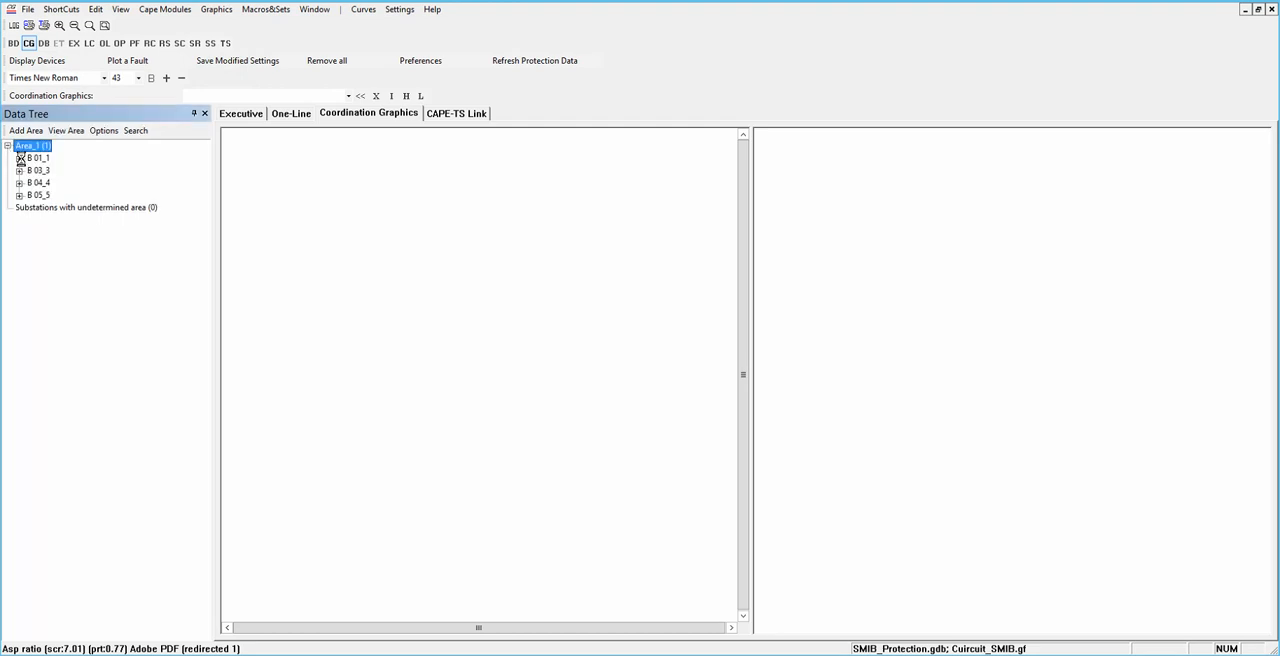
click(20, 158)
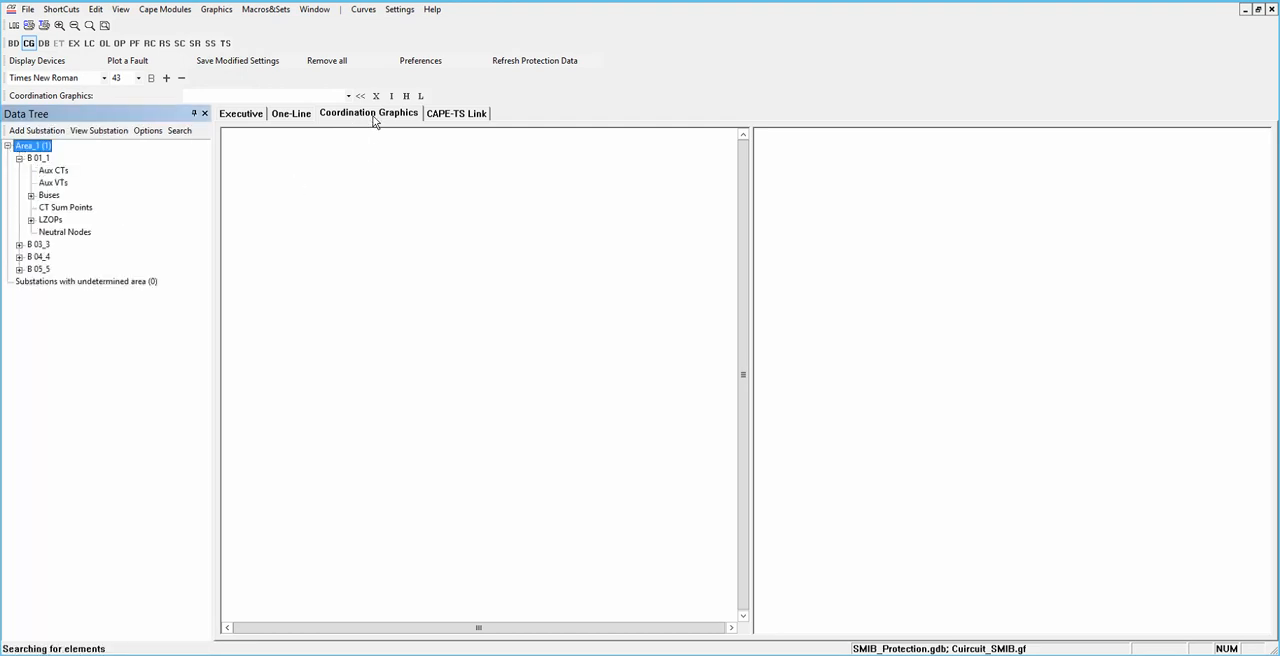
click(31, 220)
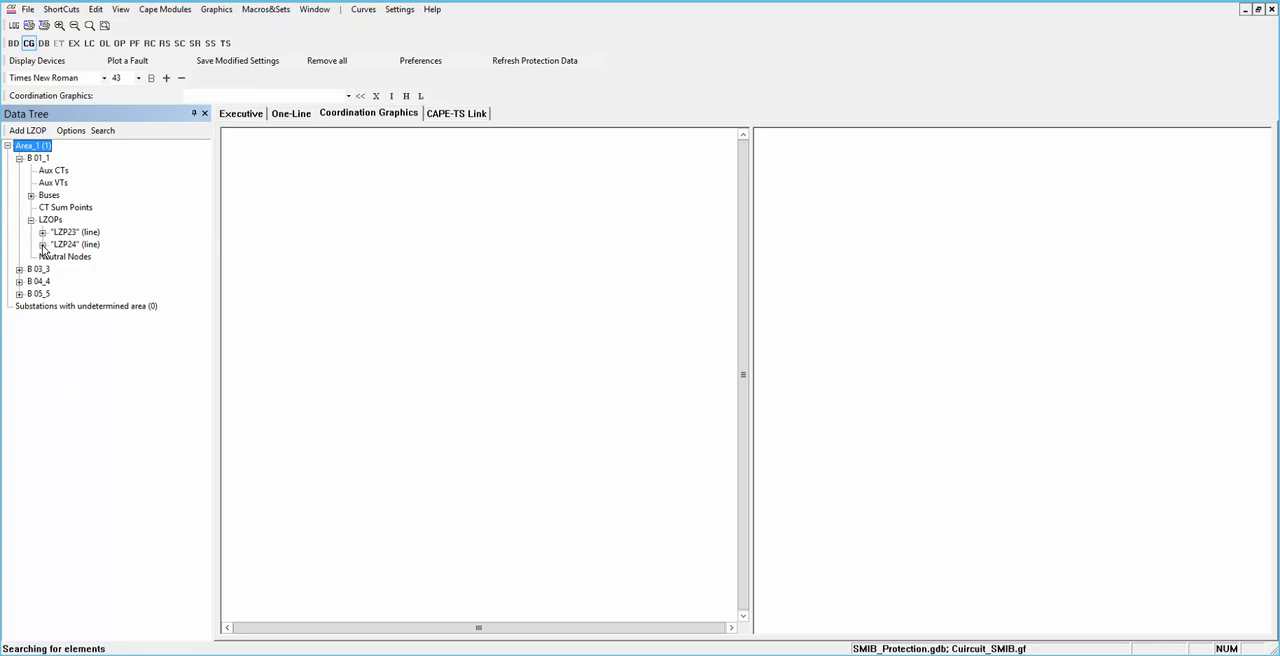
click(42, 245)
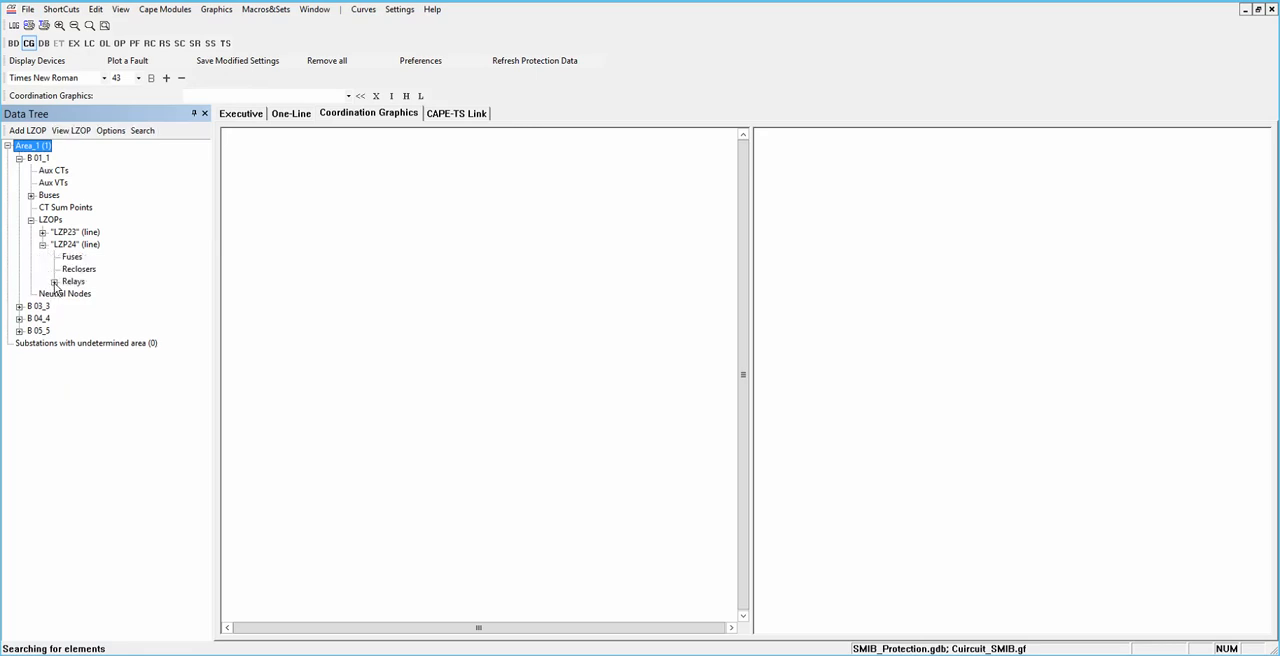
click(54, 282)
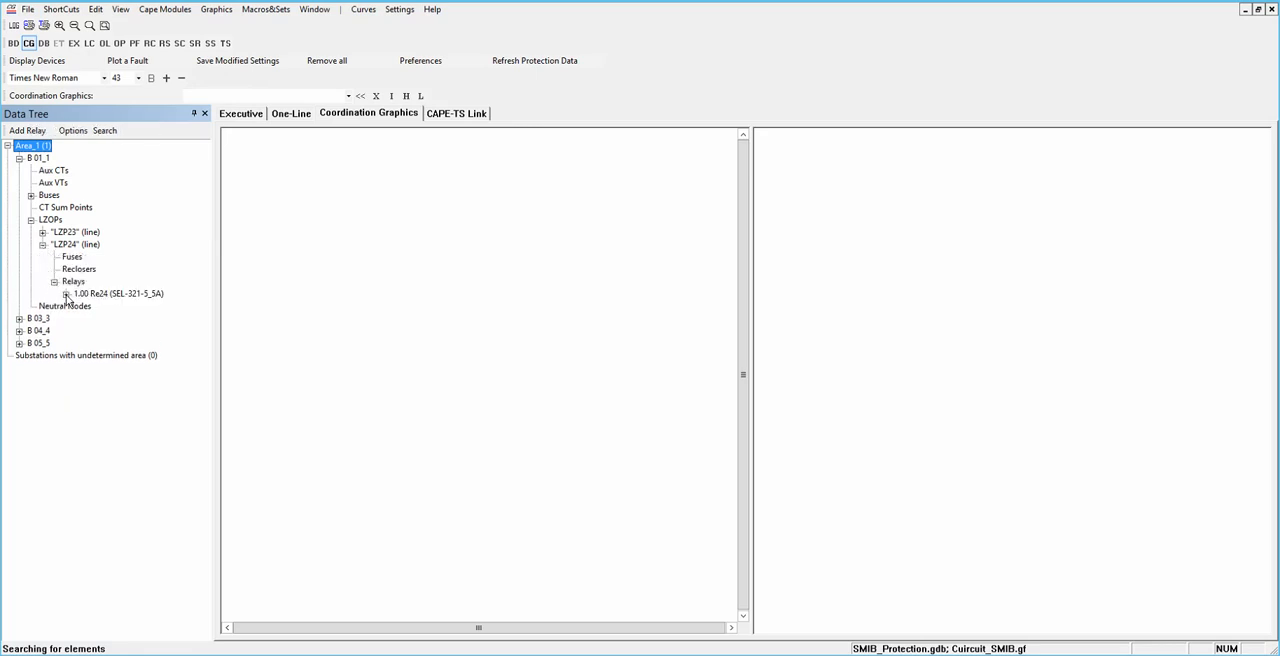
click(65, 294)
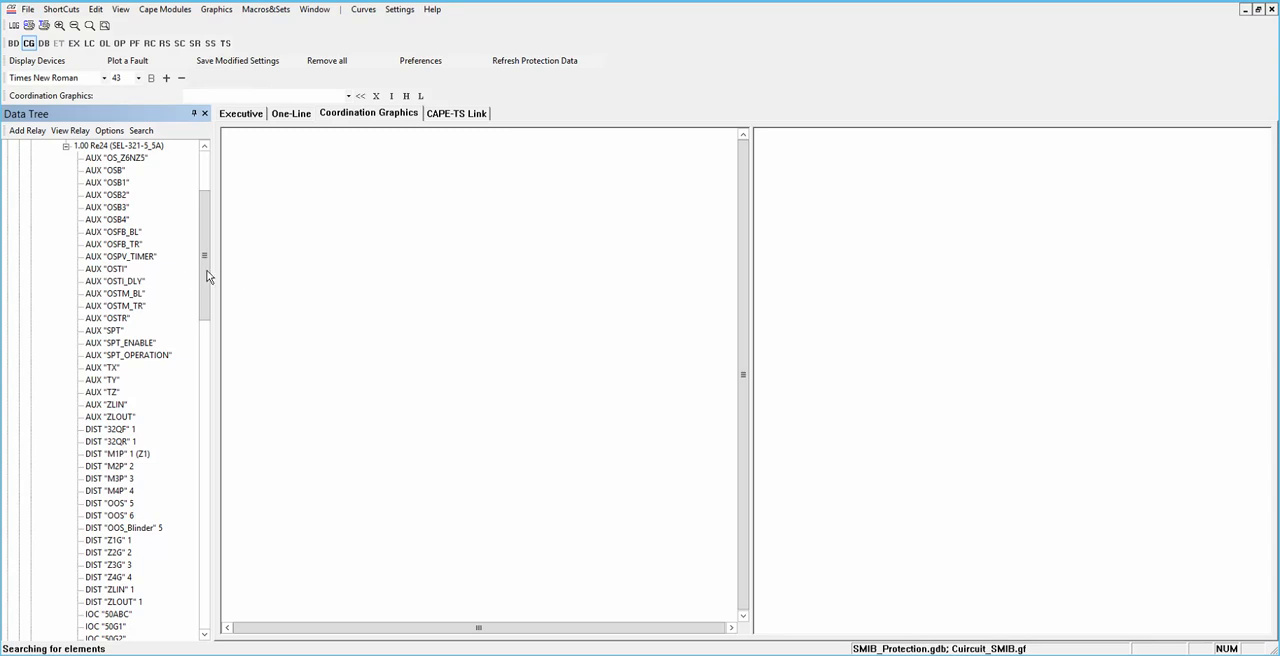
scroll(206, 337, down, 7)
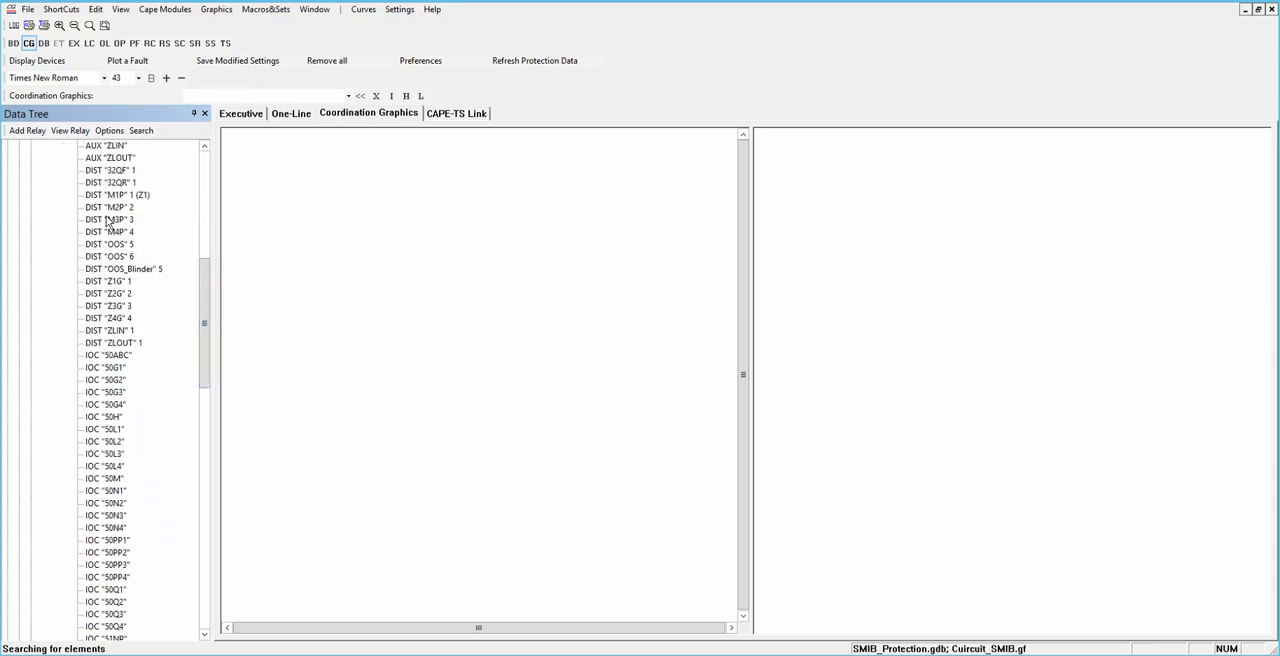
click(115, 196)
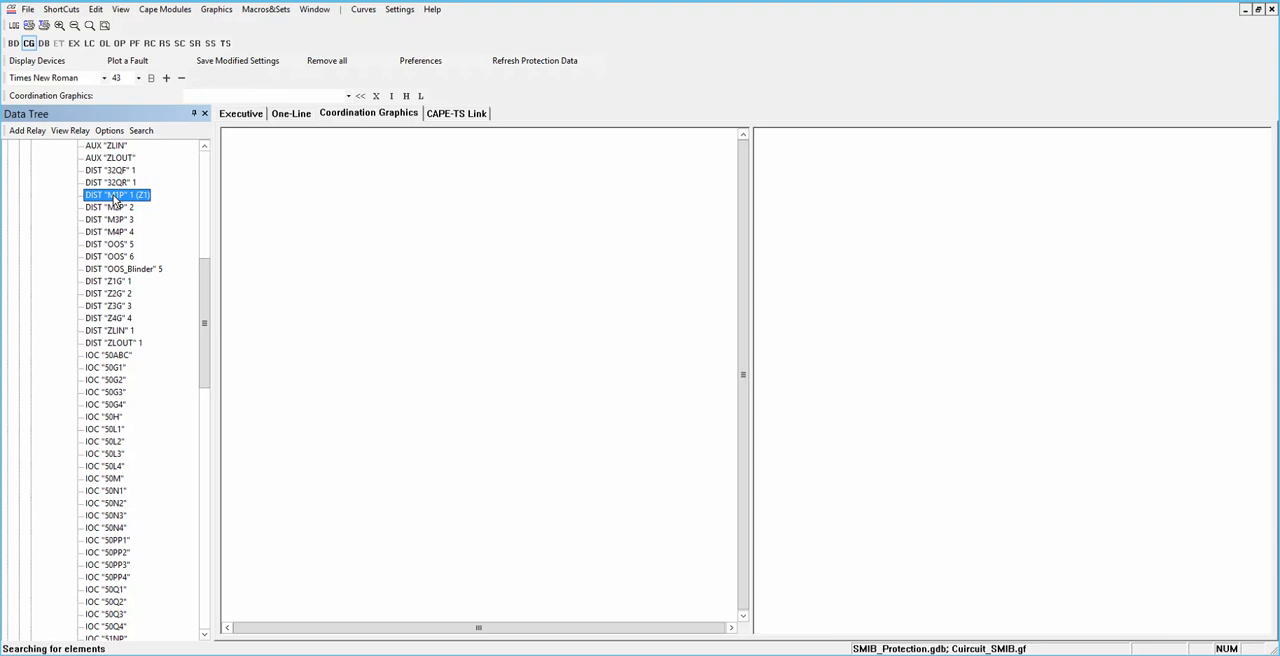
right_click(119, 198)
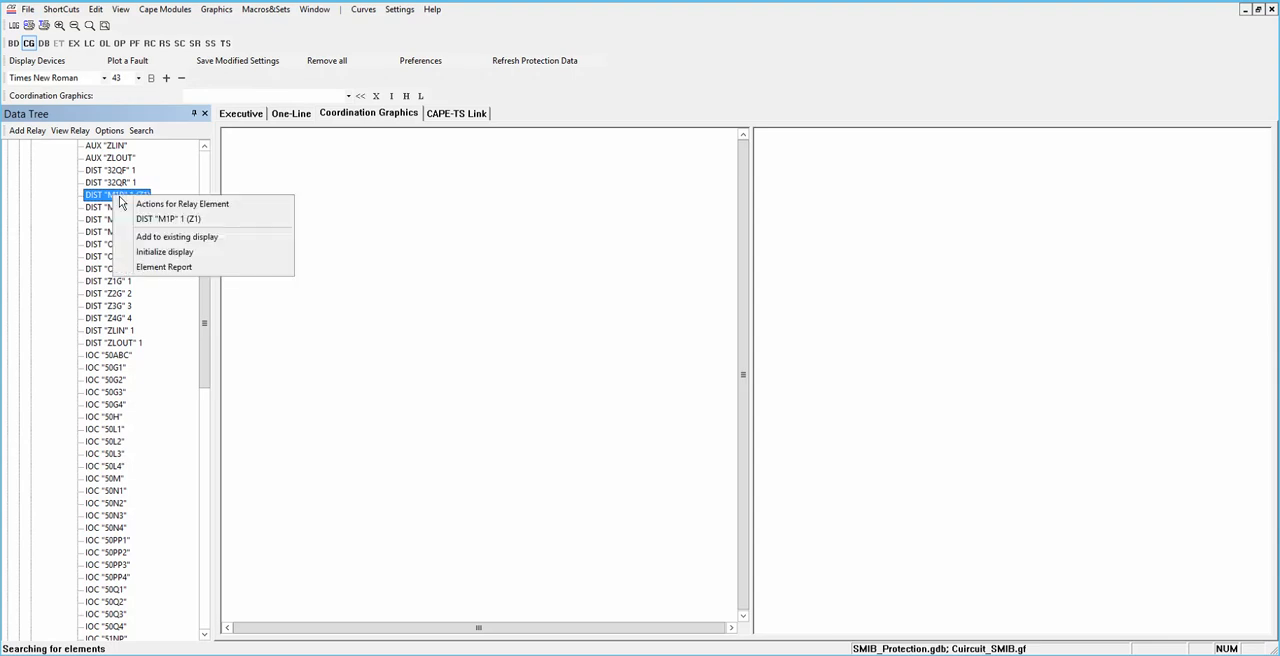
click(148, 252)
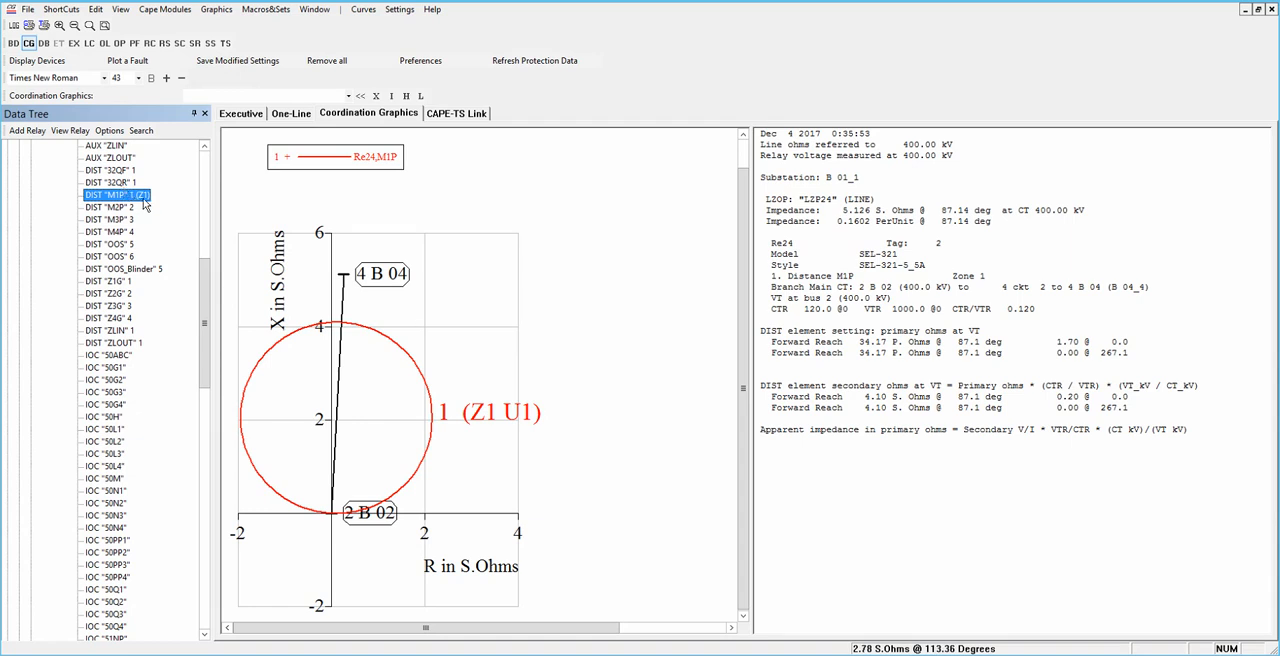
Step: Add distance element M2P and the out-of-step elements OOS 5 and OOS 6 of Re24 to the impedance diagram
click(114, 209)
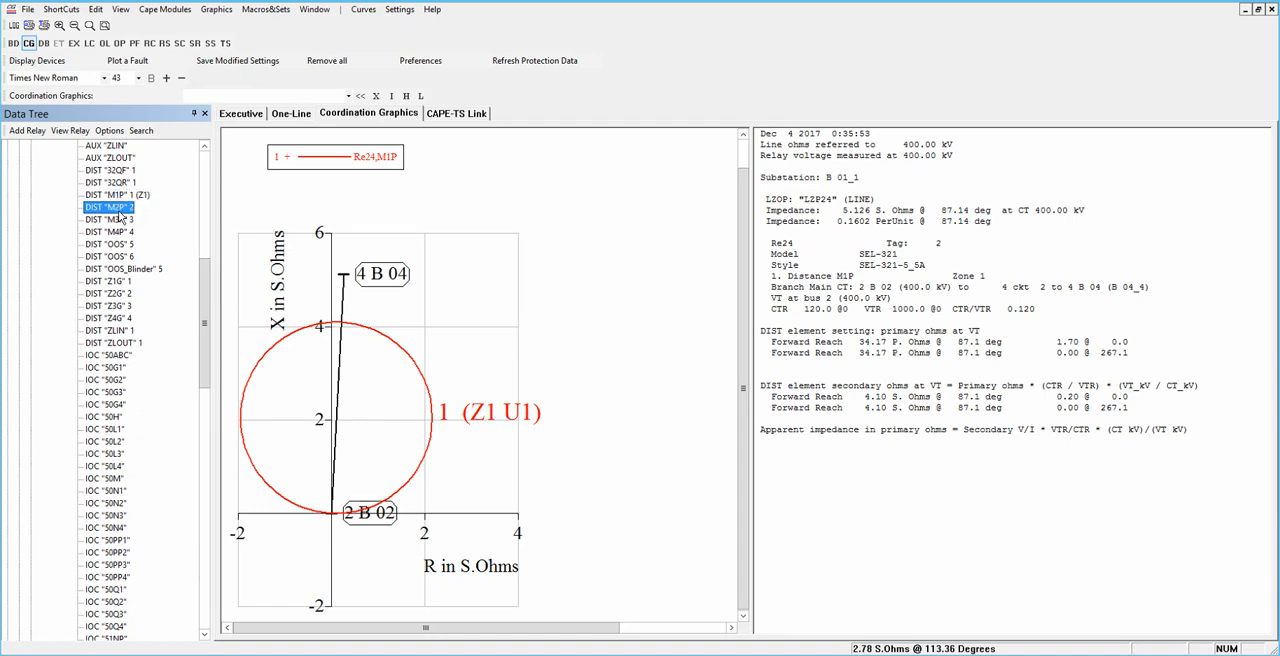
drag(114, 208, 297, 301)
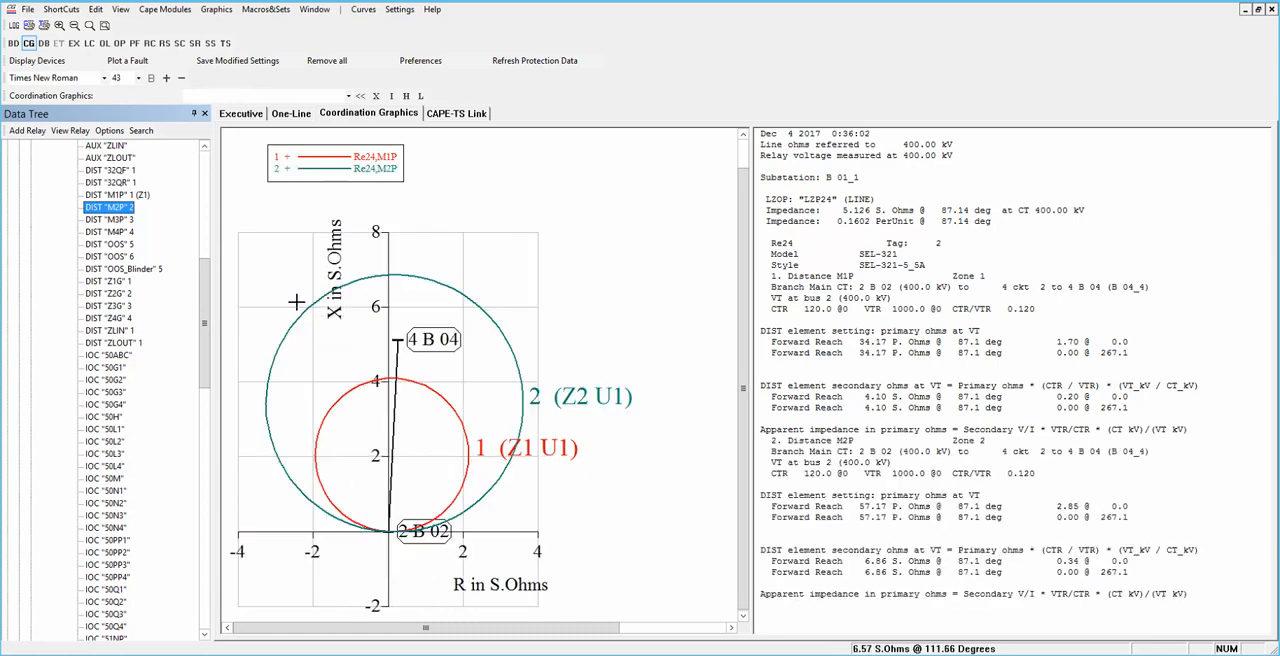
drag(206, 366, 208, 190)
scroll(150, 490, down, 6)
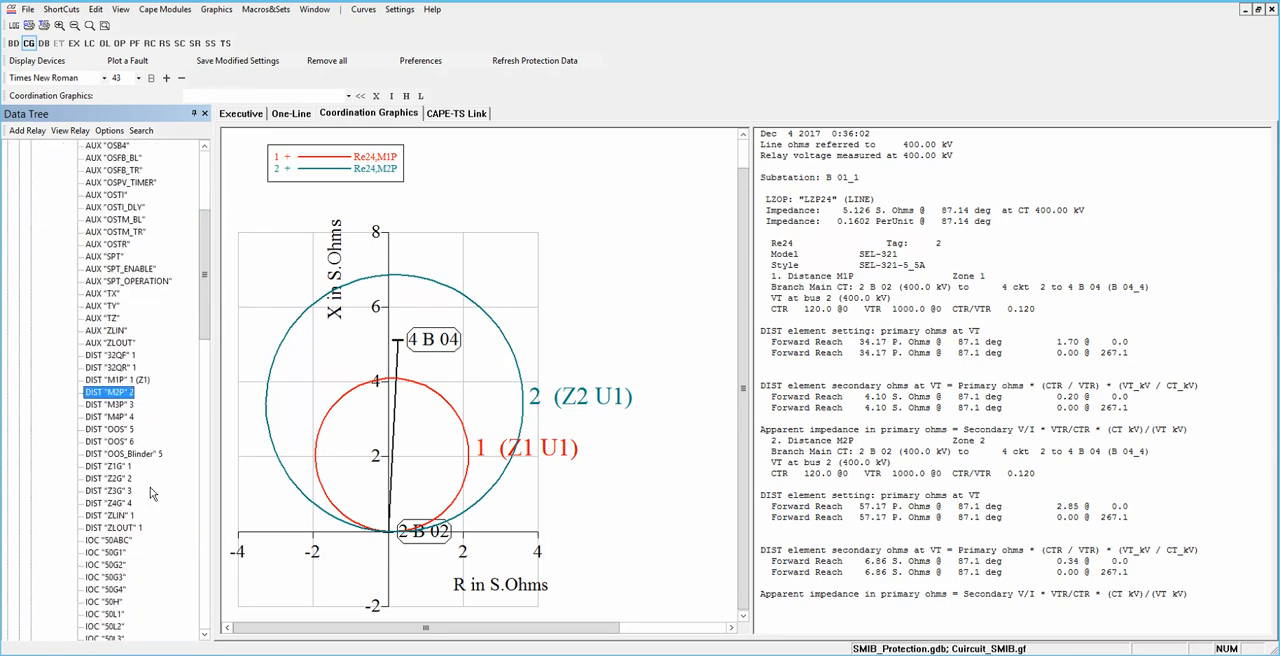
click(116, 431)
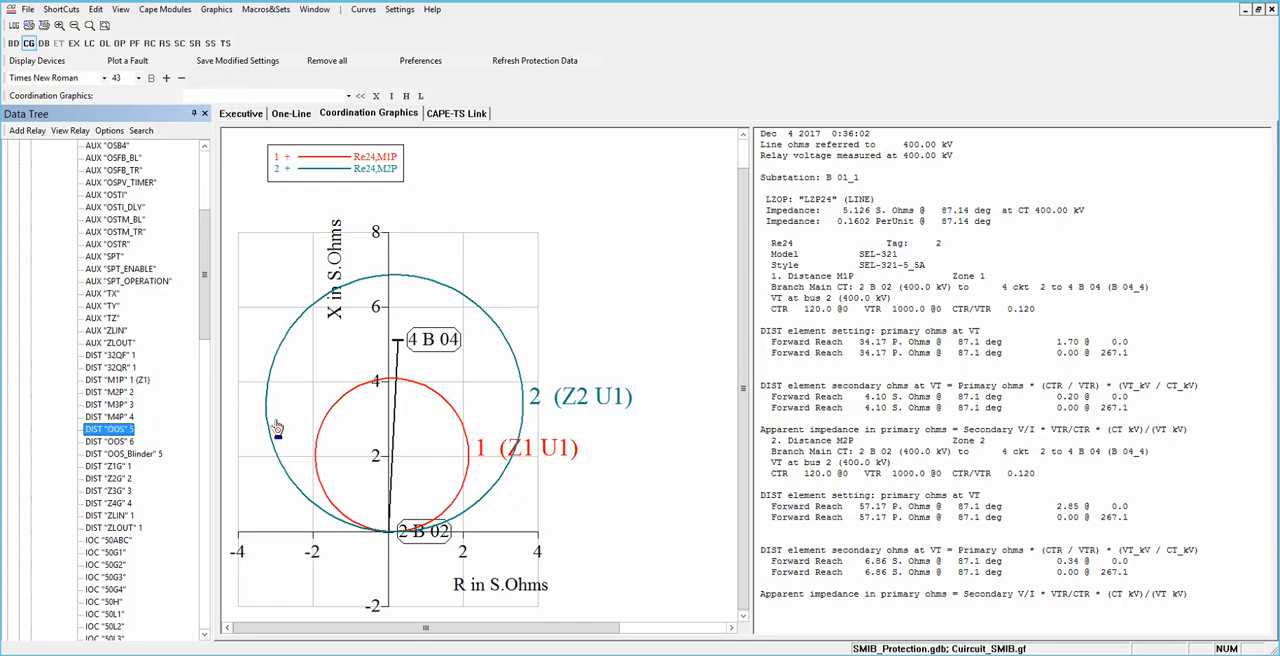
click(116, 441)
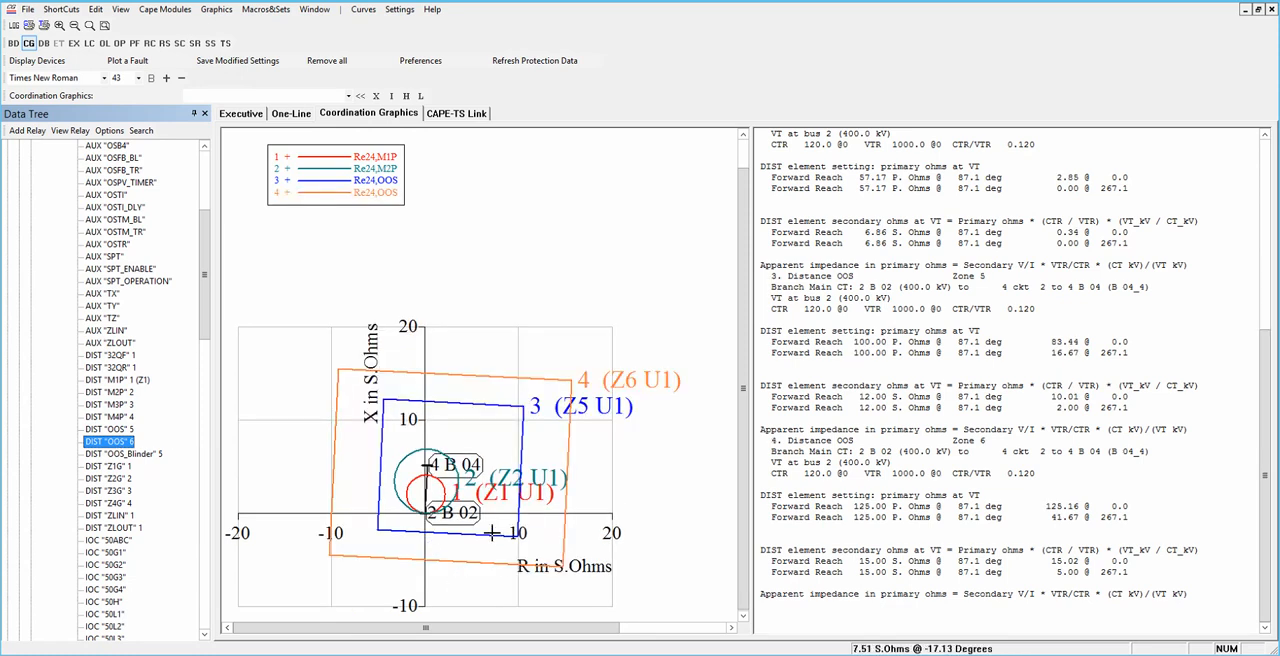
Step: Apply a three-phase midline fault at distance 0.5 from bus 4 to bus 2 on the plotted line
right_click(428, 484)
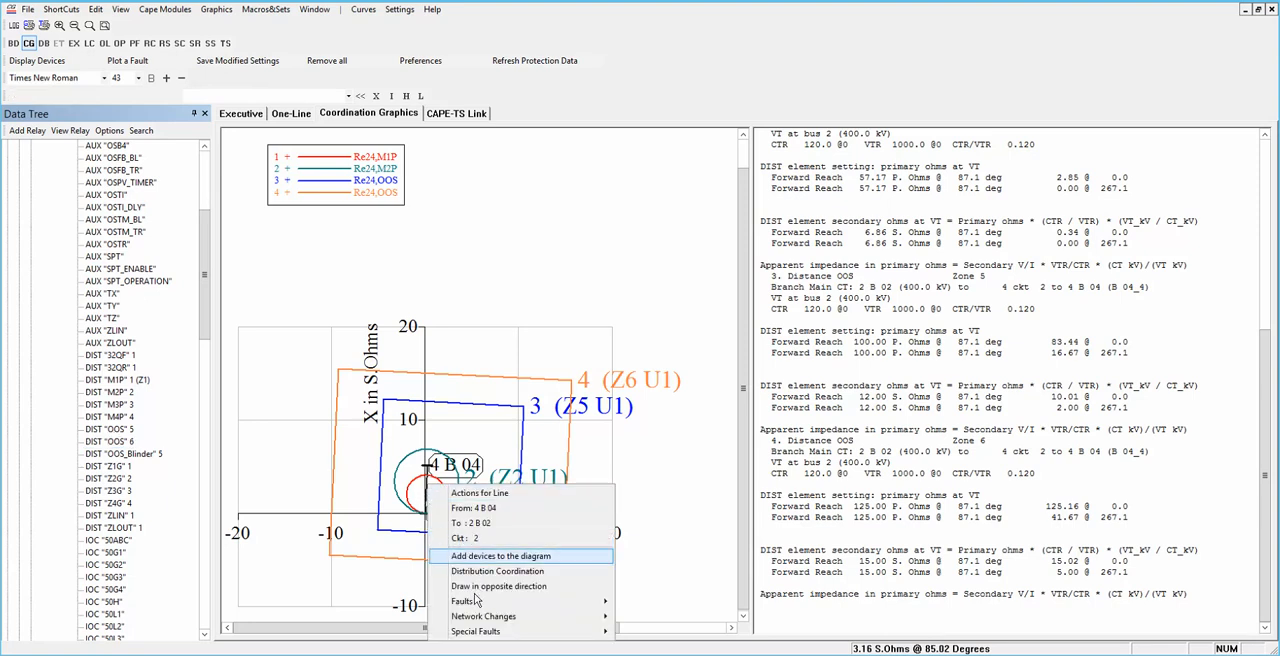
mouse_move(474, 607)
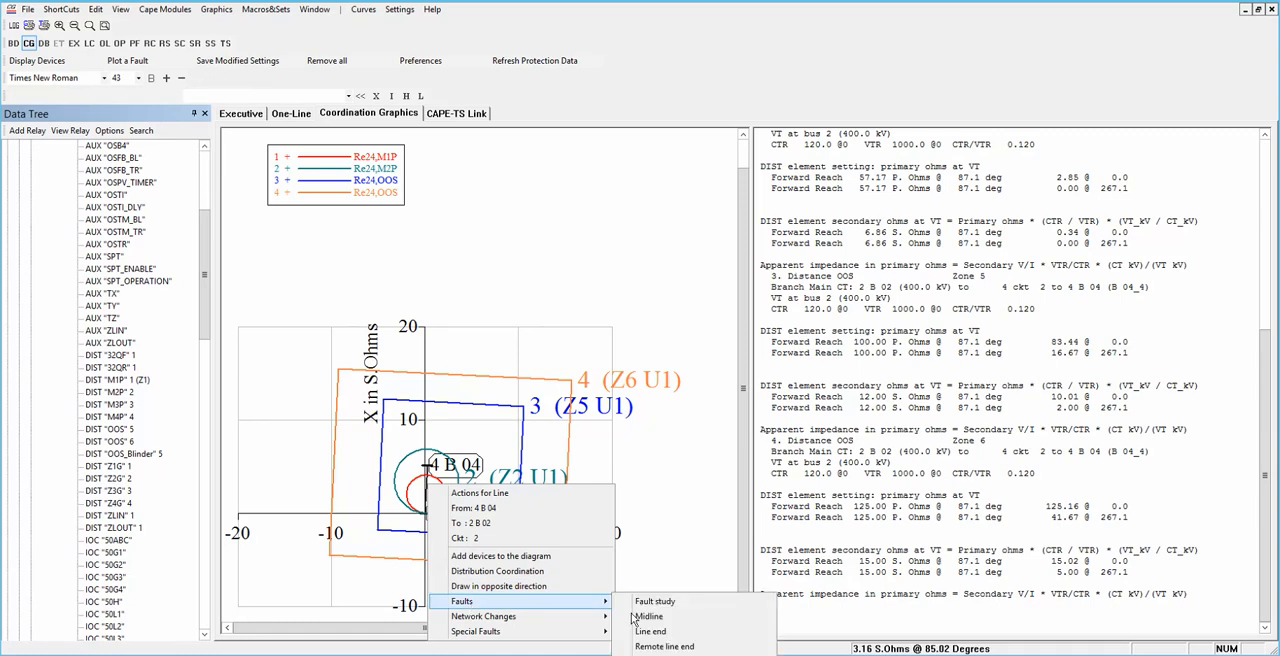
click(650, 618)
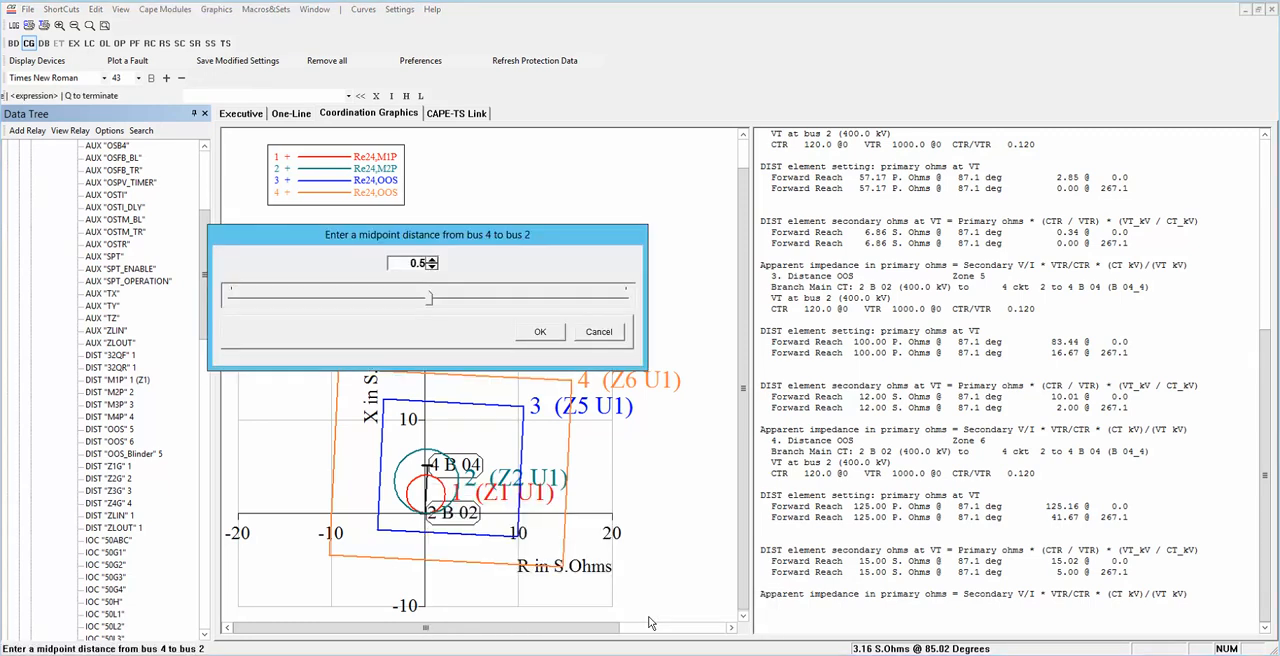
click(540, 333)
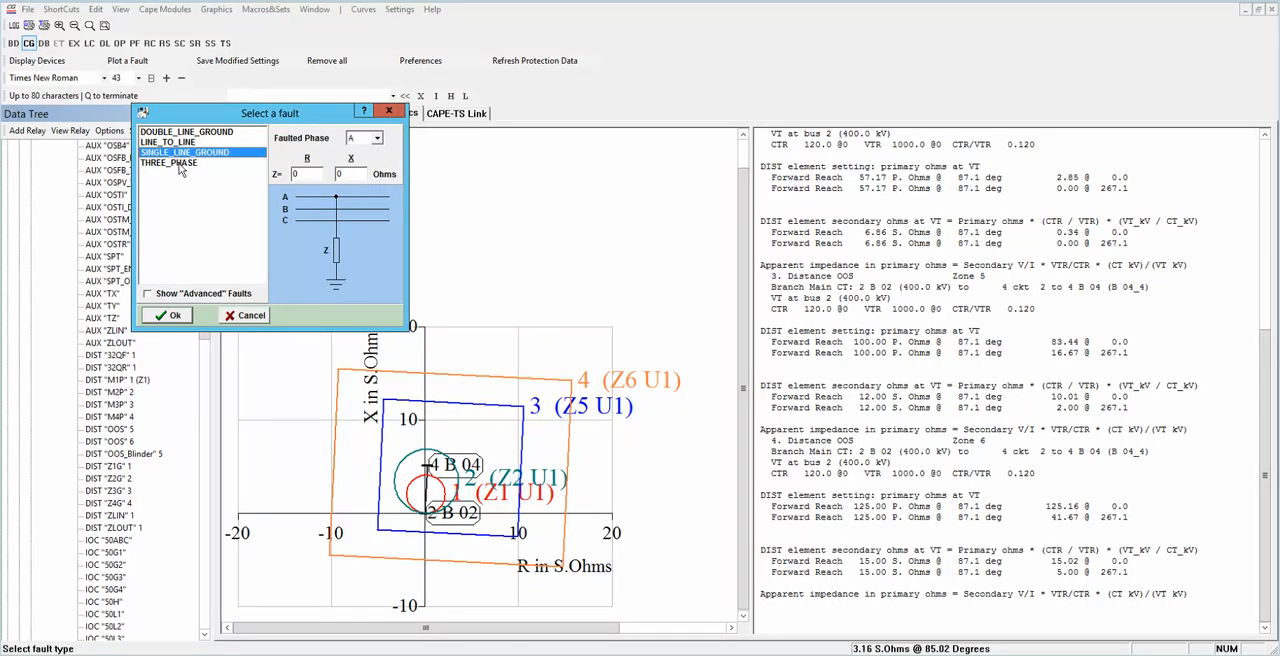
click(180, 163)
click(169, 316)
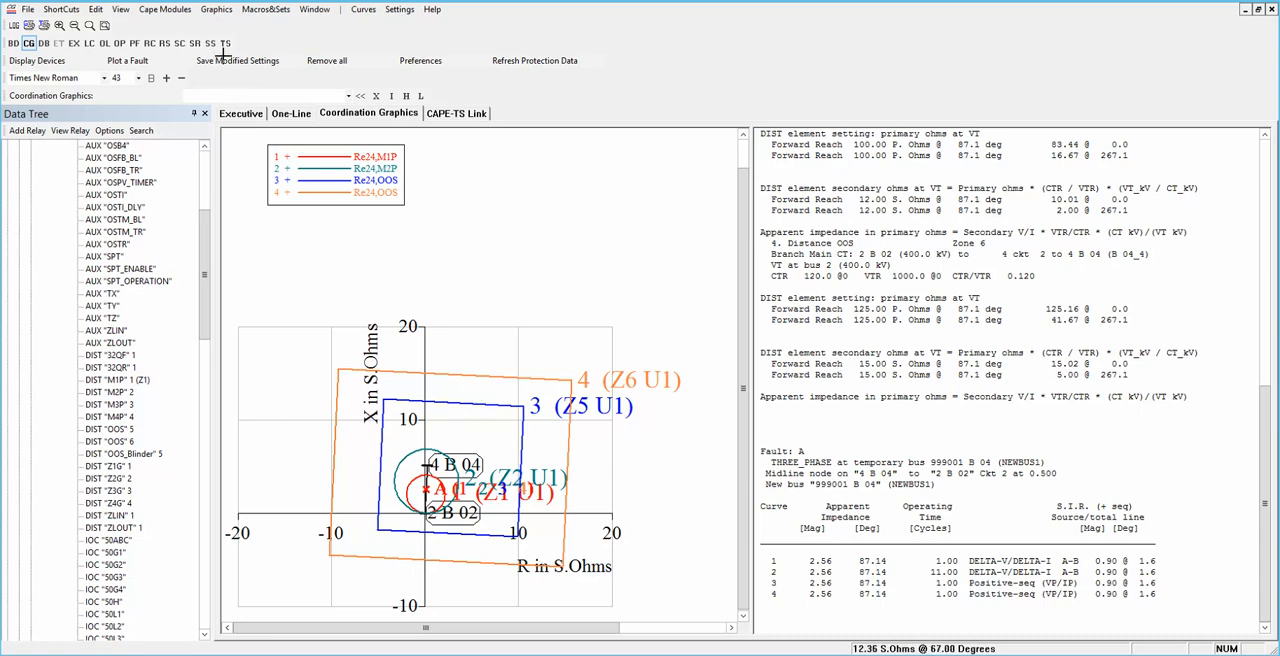
Step: On the one-line diagram, open the SEL-321 relay Relay23 of LZP23 at bus 2 B 02's breaker on the line to 3 B 03
click(290, 114)
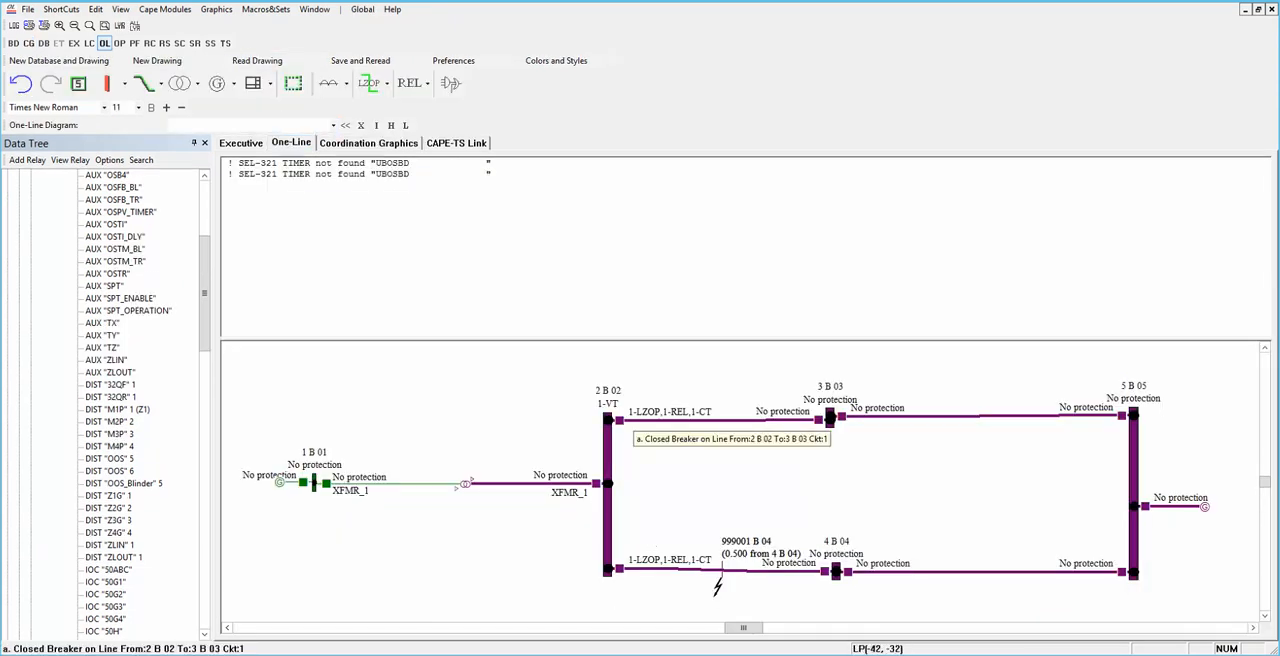
click(620, 422)
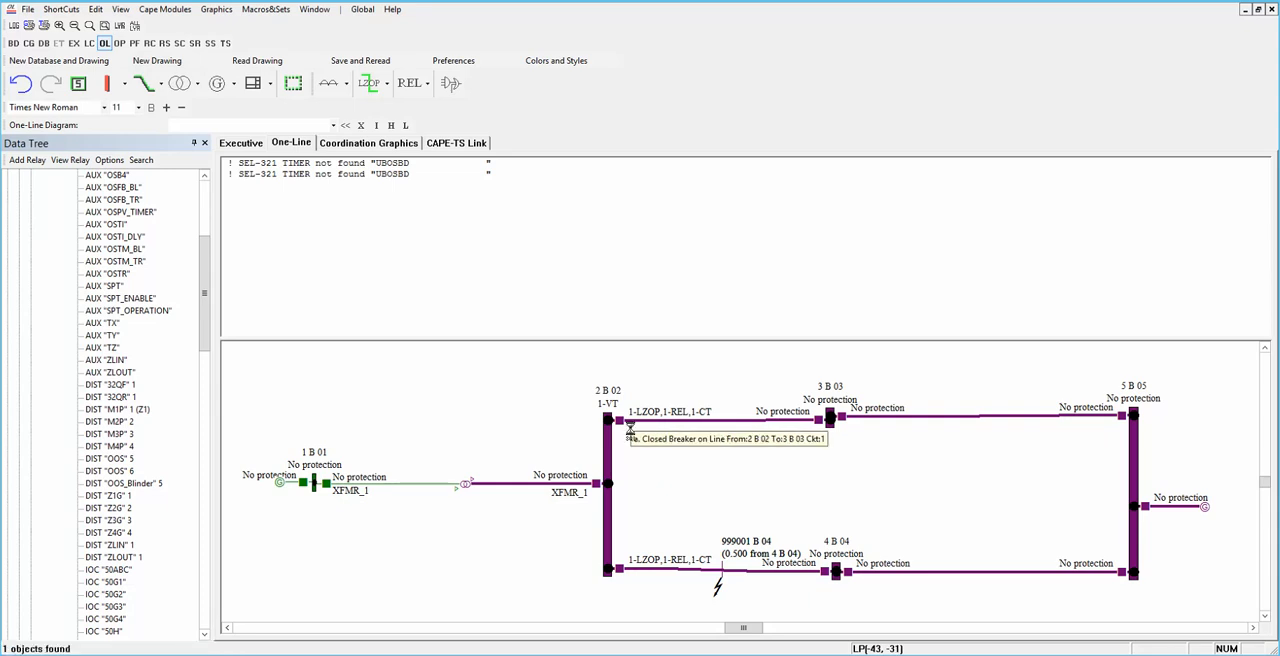
double_click(620, 425)
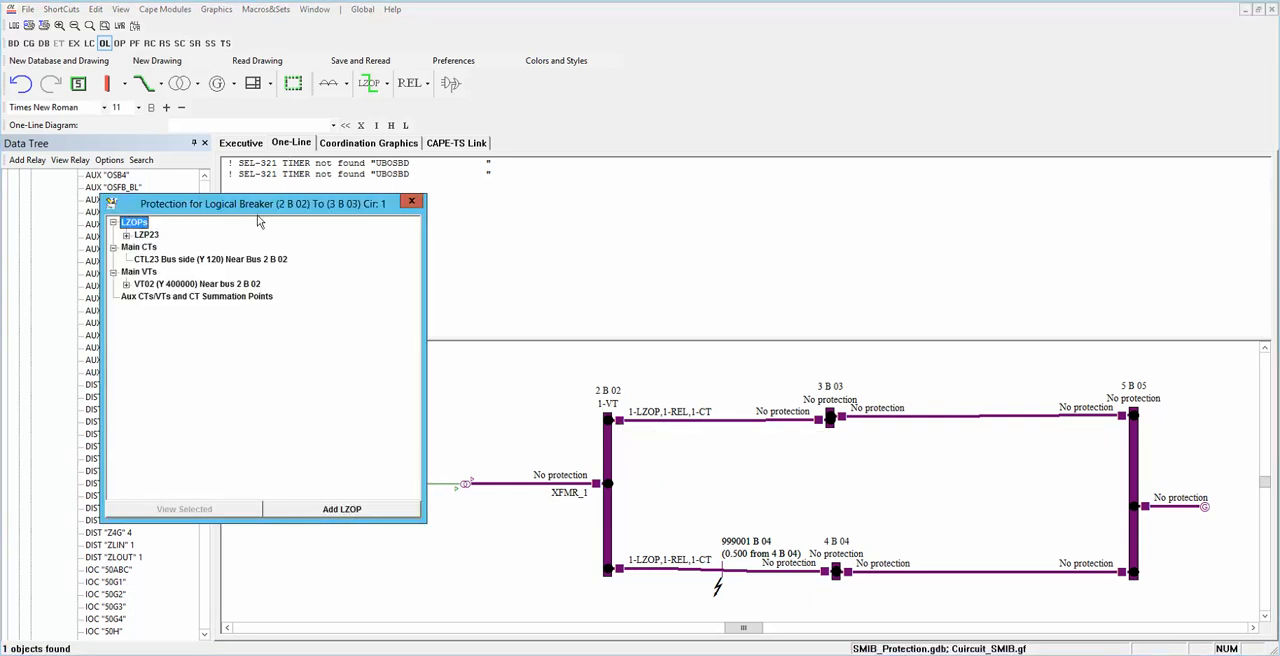
click(127, 235)
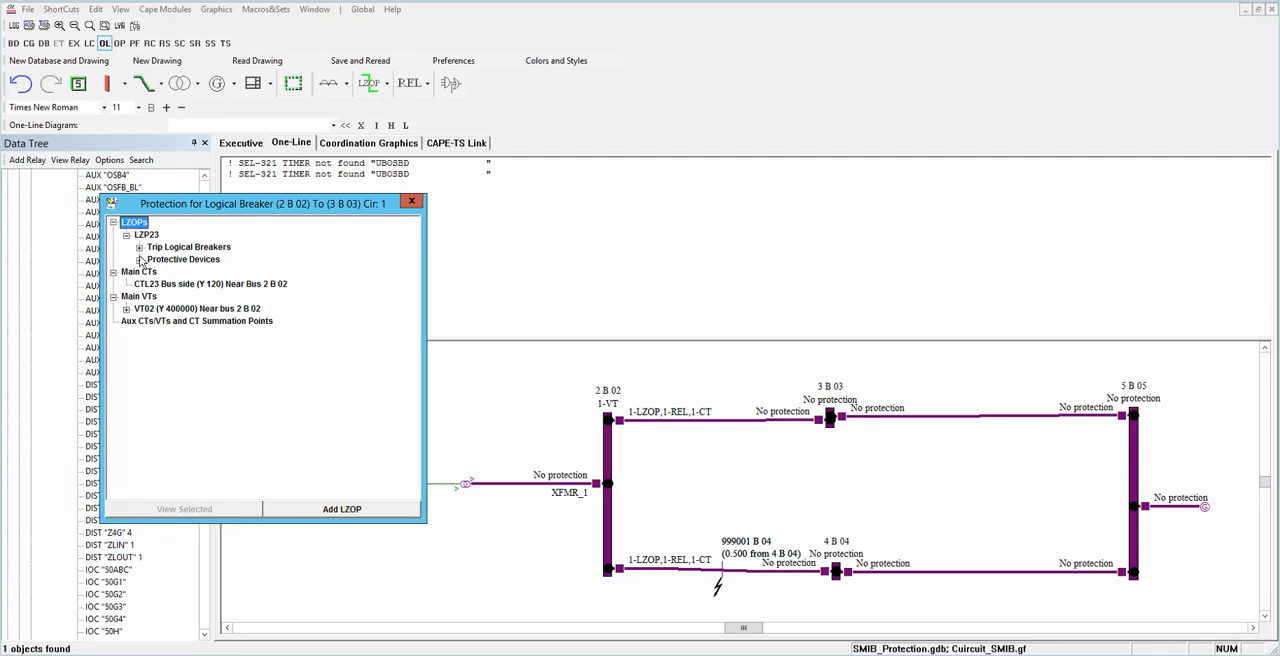
click(140, 260)
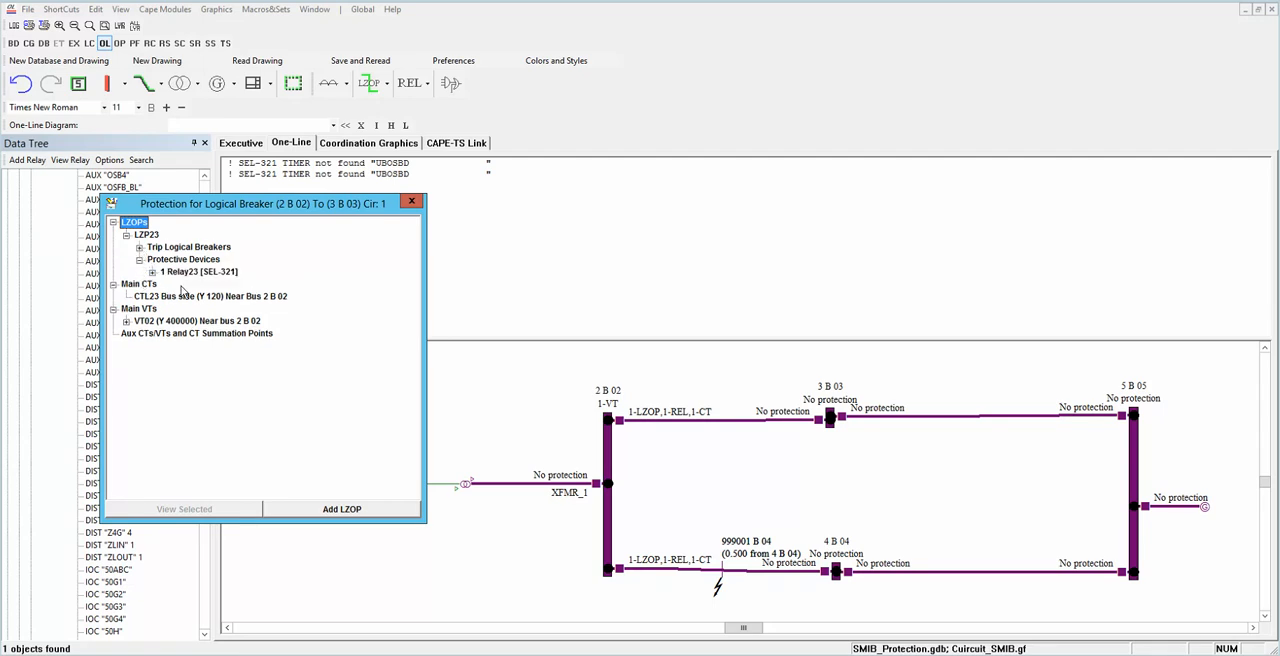
click(153, 272)
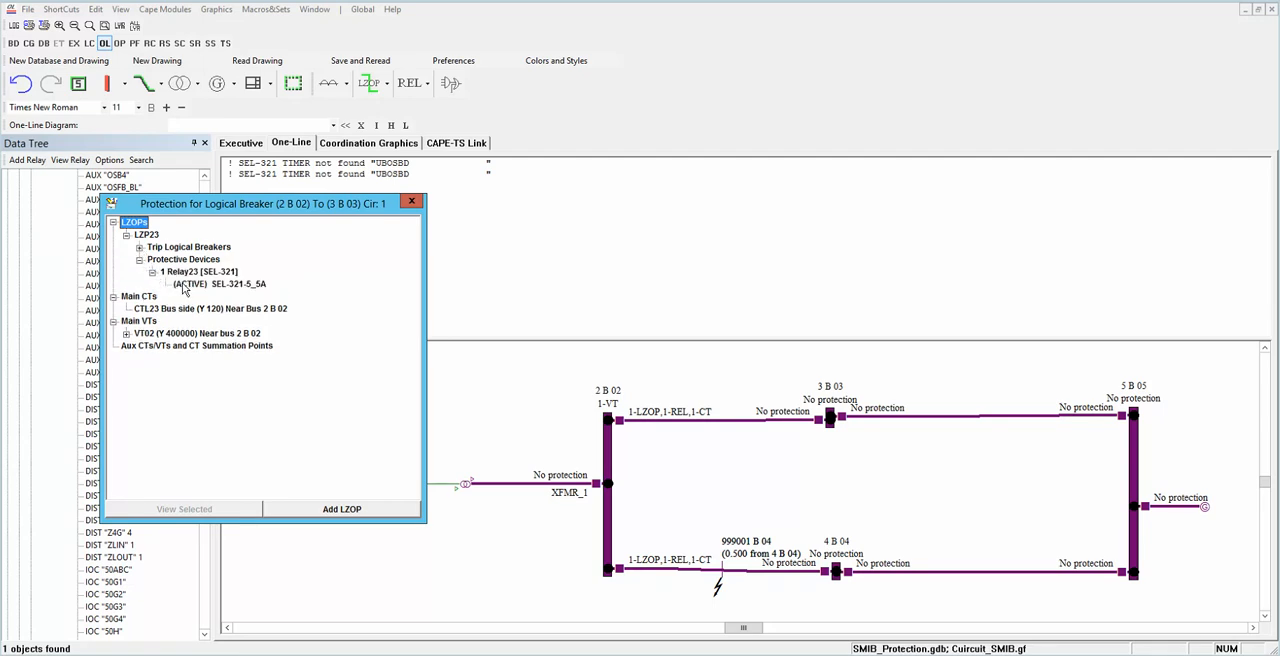
click(193, 285)
double_click(182, 282)
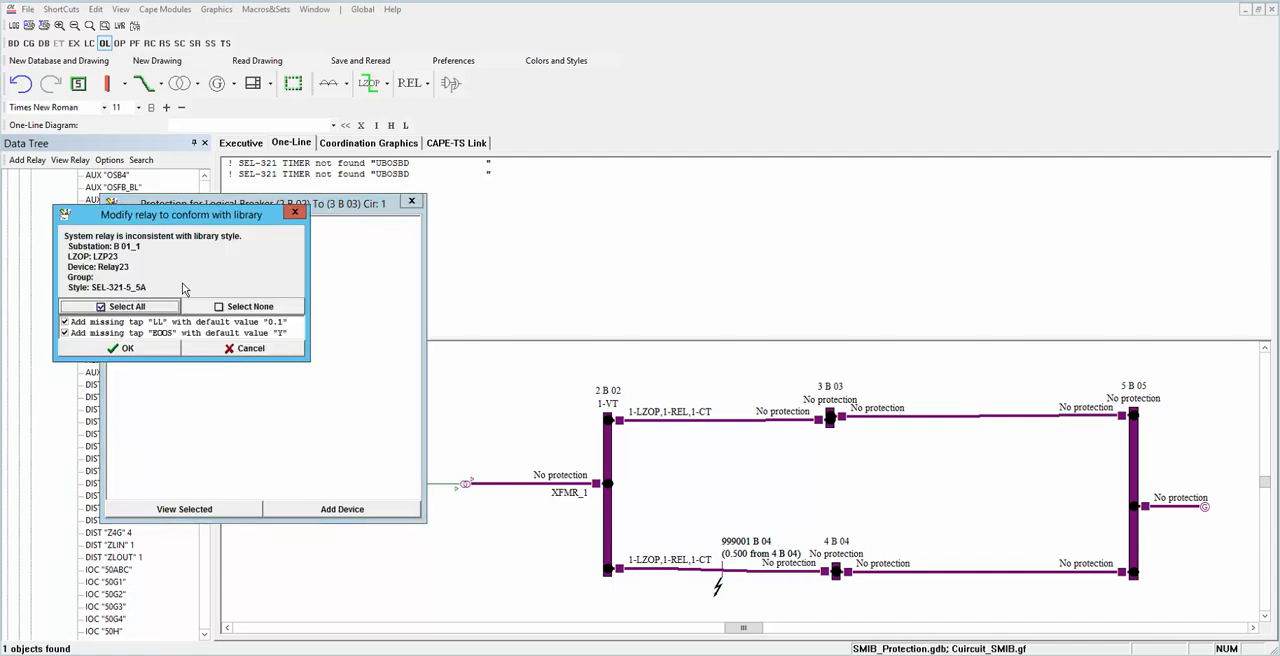
Step: Add the missing taps LL and EOOS to Relay23 with their library default values and save the relay data
click(157, 352)
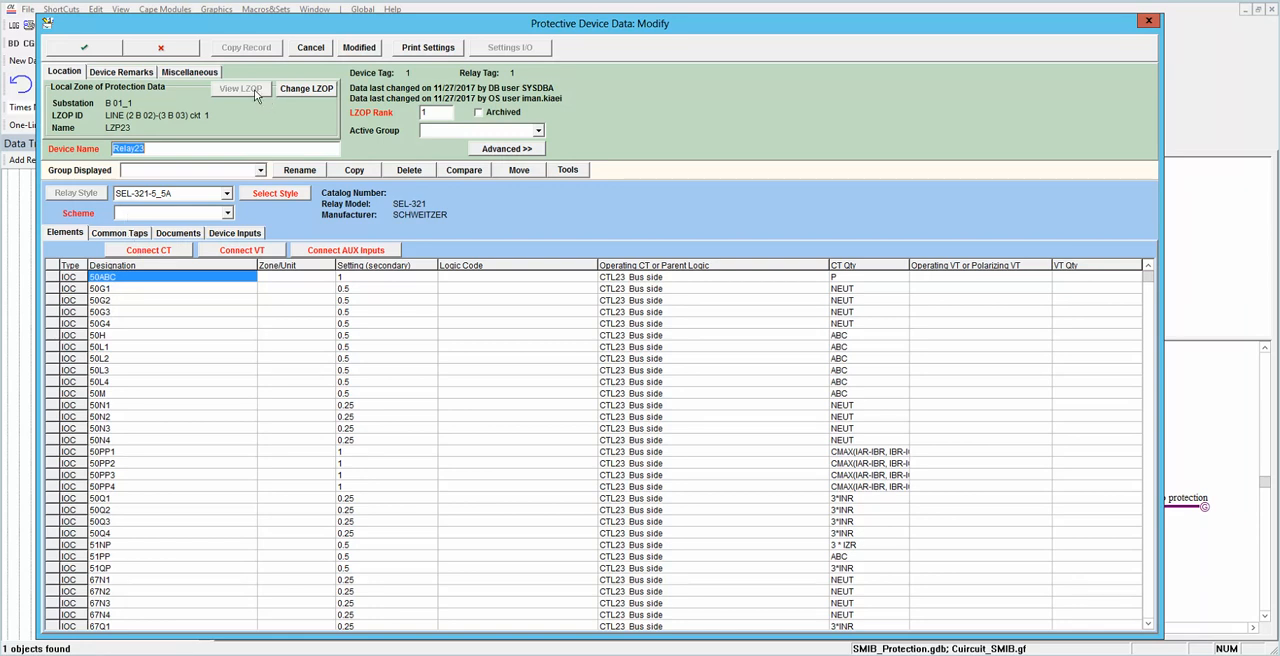
click(84, 47)
click(96, 47)
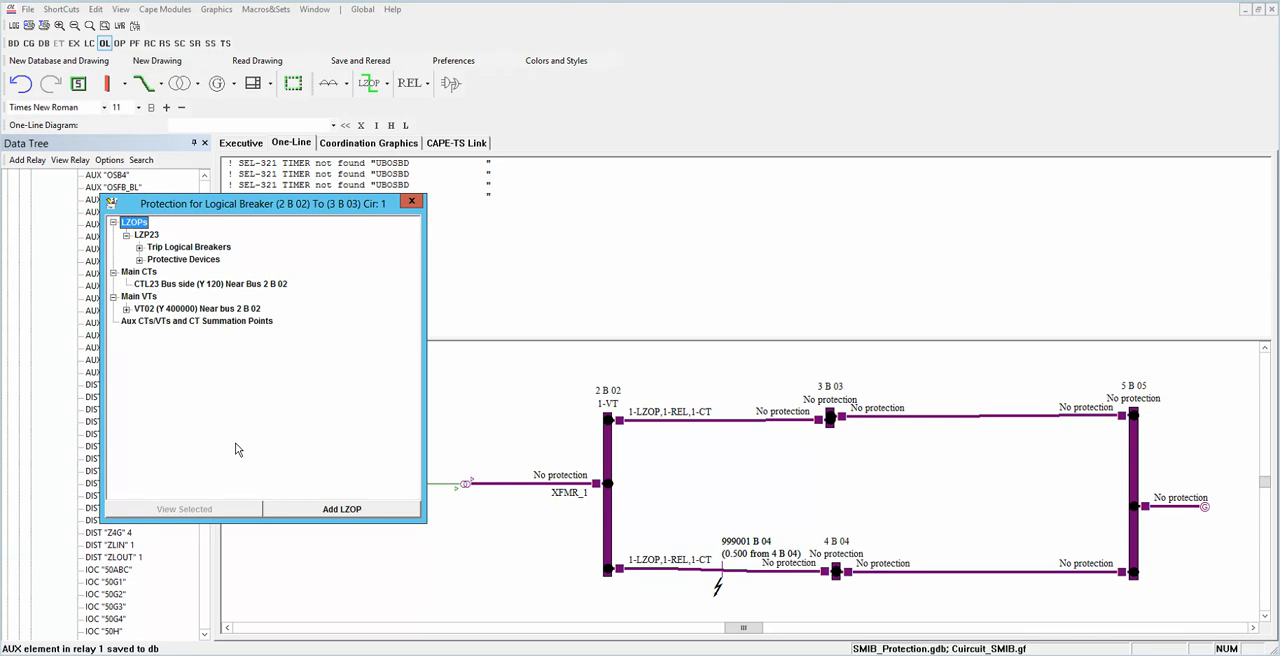
Step: Reopen Relay23, view its local zone of protection LZP23 and open the manual assignment of trip logic to its elements
click(140, 260)
click(203, 287)
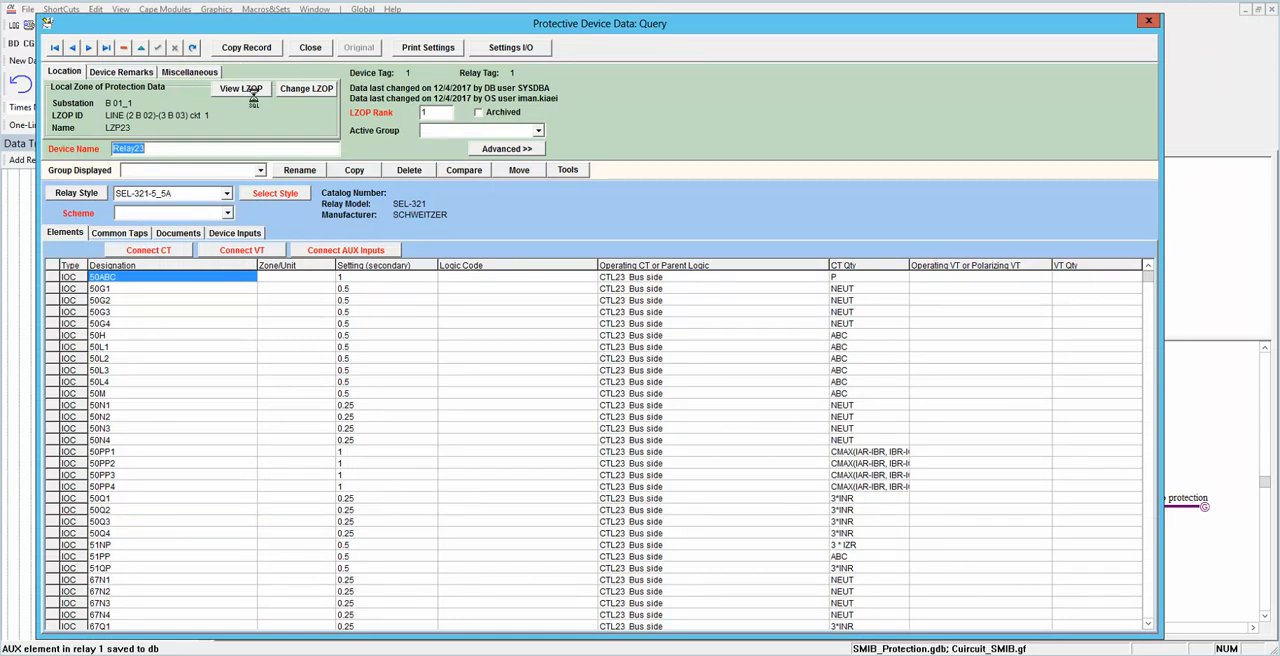
click(242, 89)
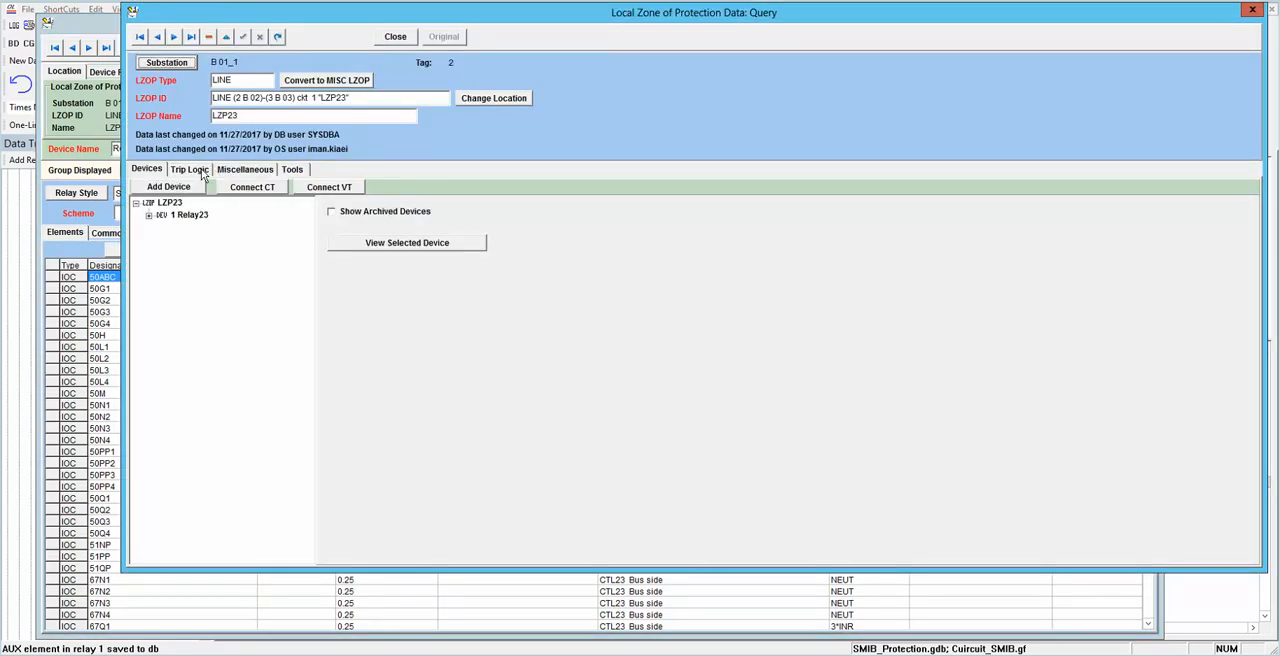
click(203, 172)
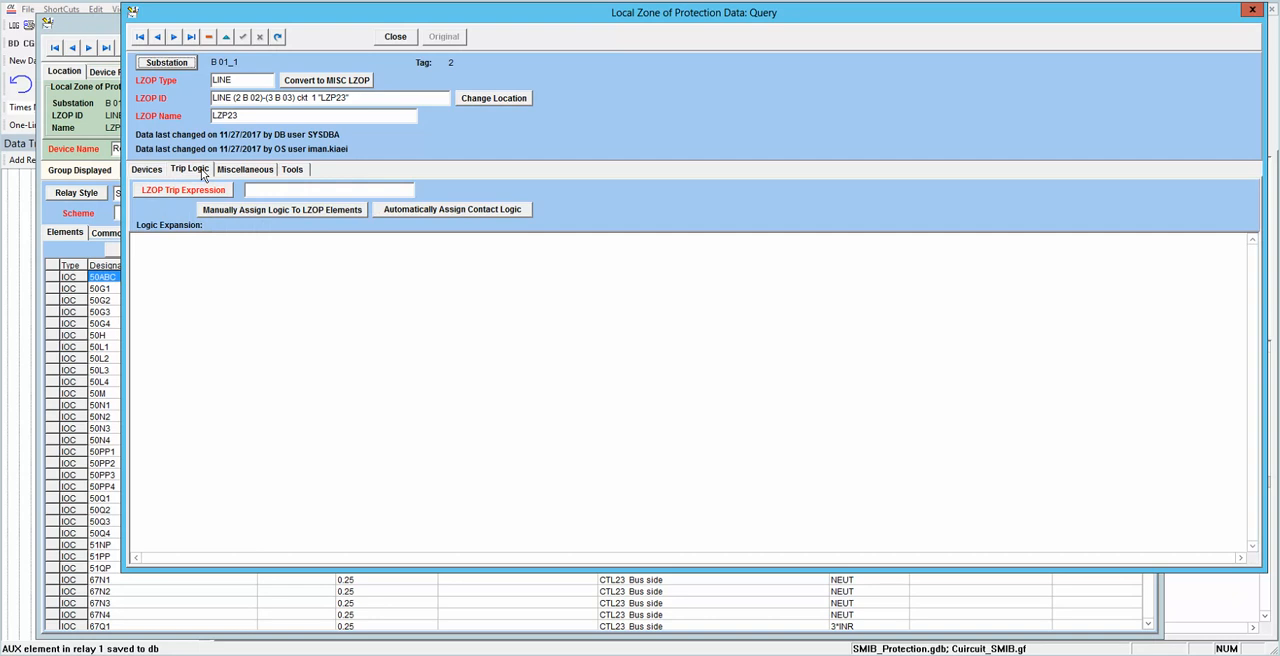
click(293, 211)
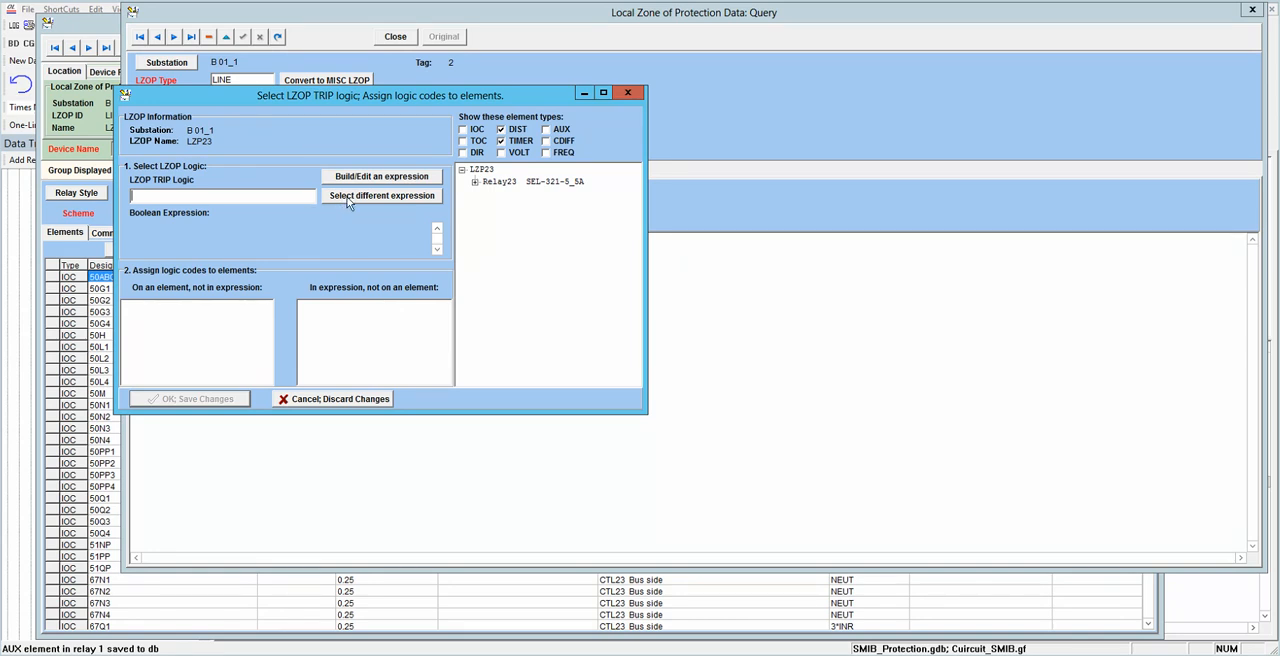
click(348, 196)
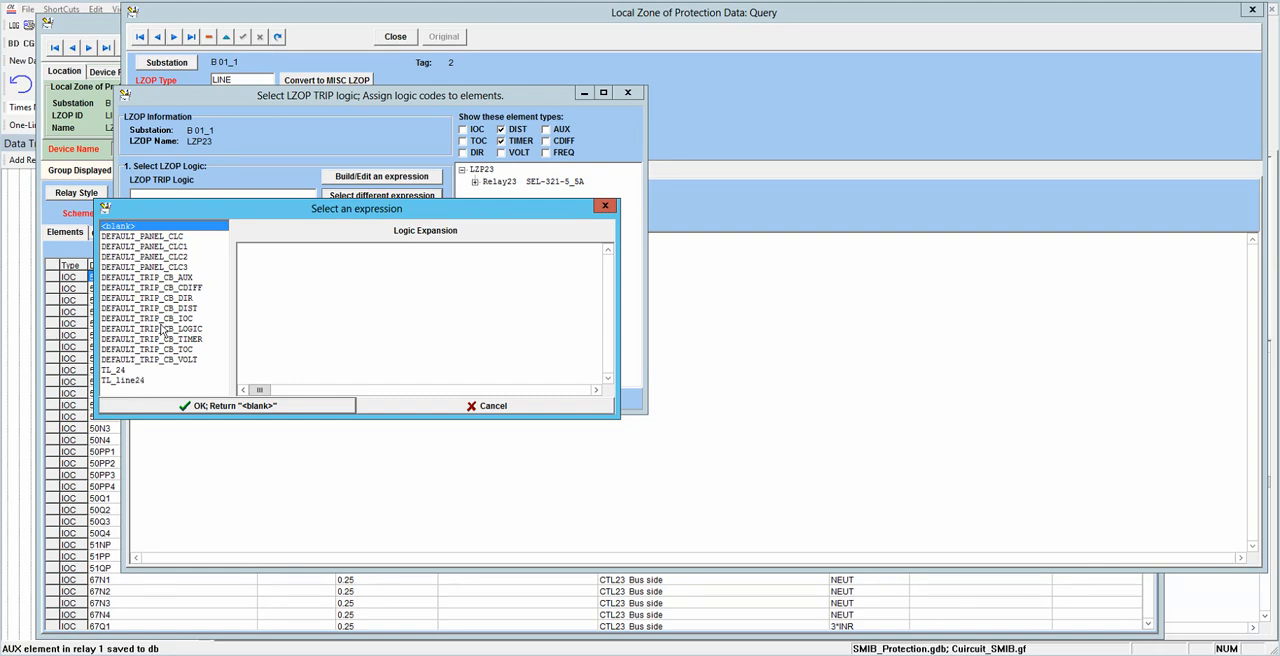
click(428, 403)
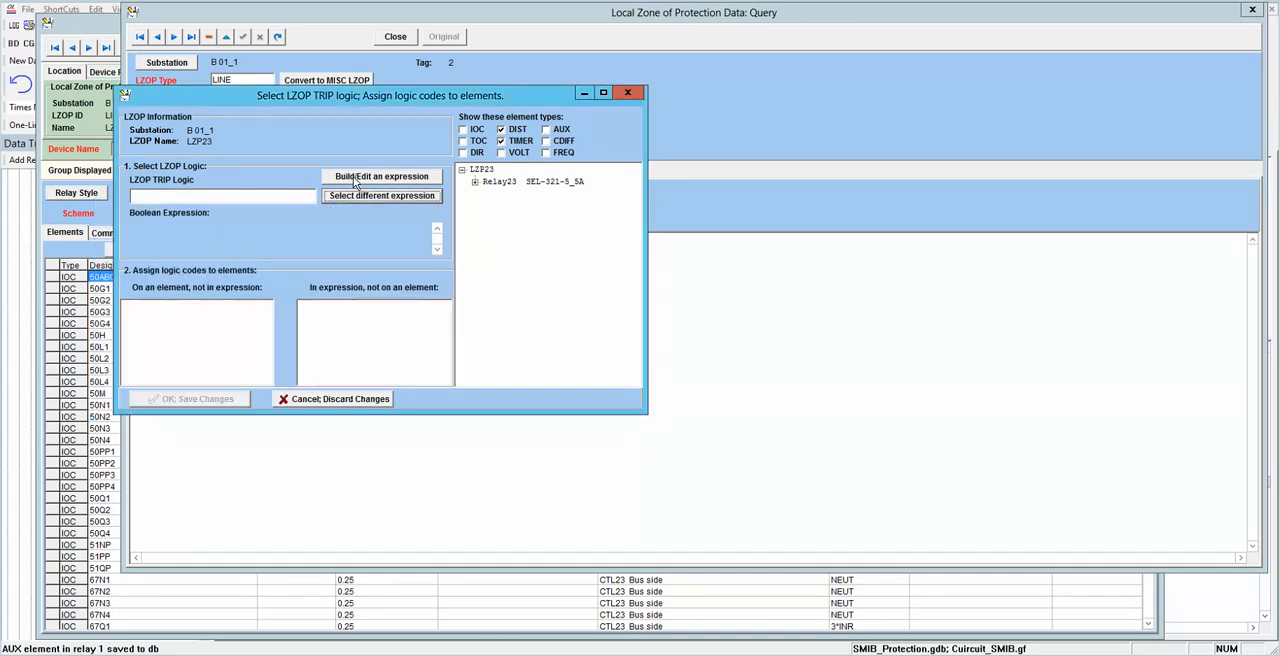
Step: Build a new contact logic named TL_line23 for LZP23, starting its expression with Zone1
click(354, 178)
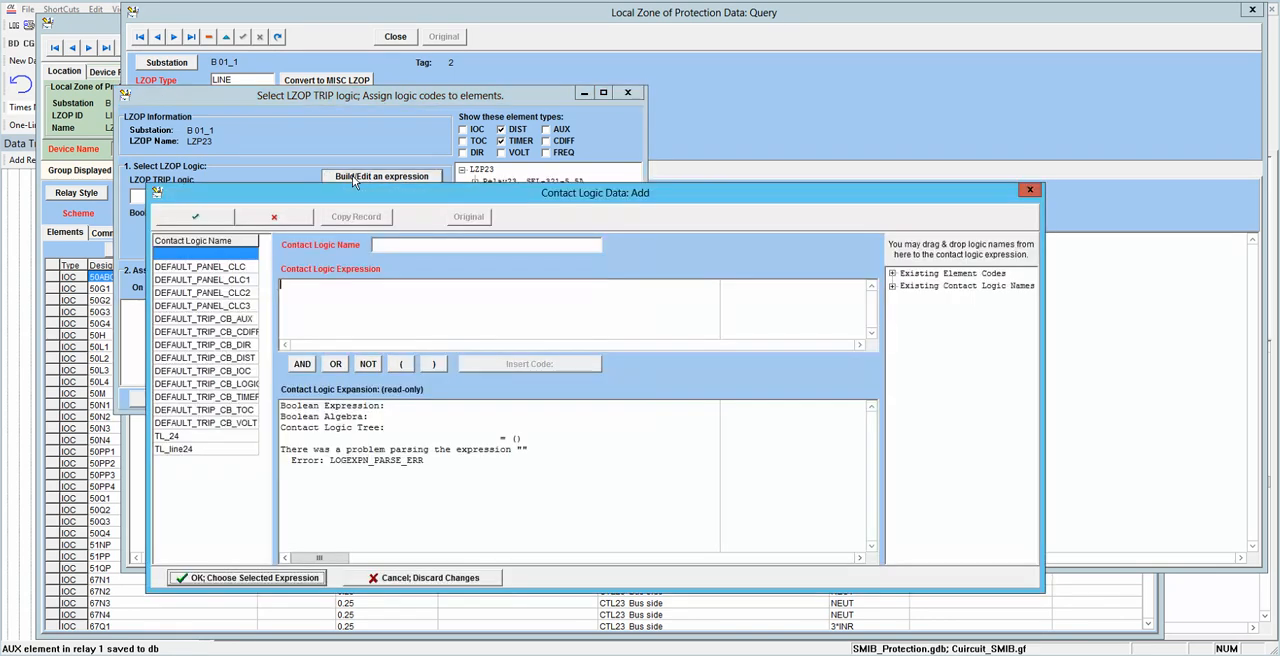
click(404, 246)
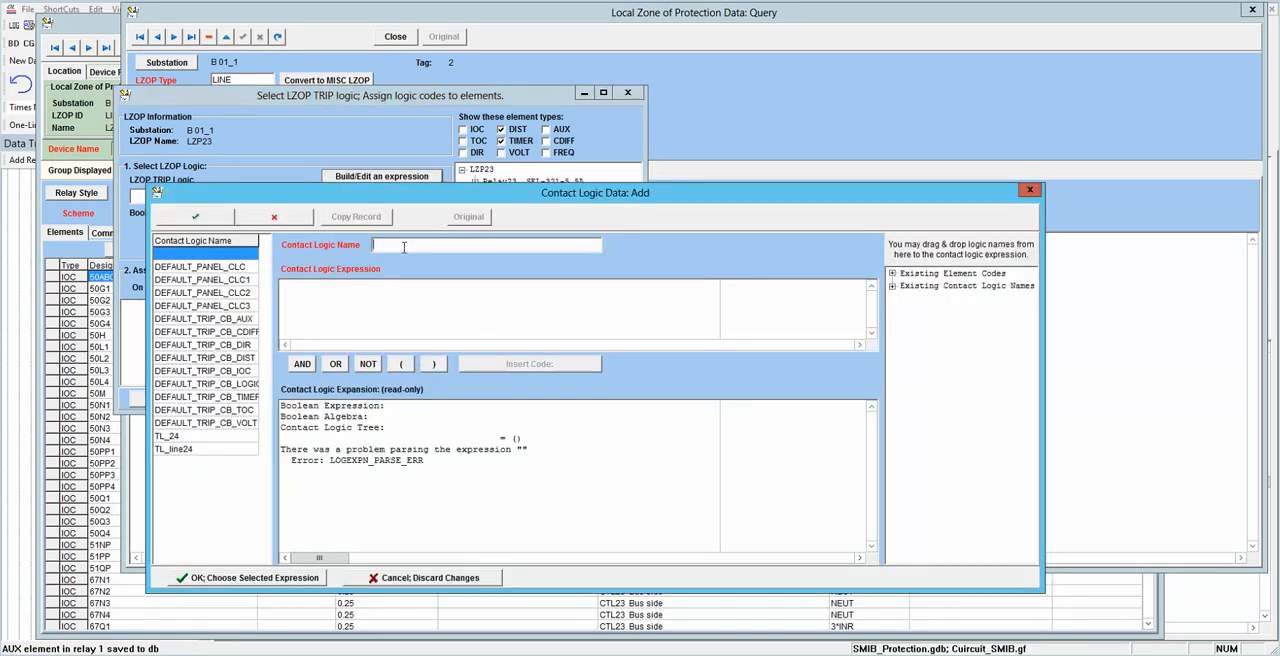
text(TL_line23)
click(406, 299)
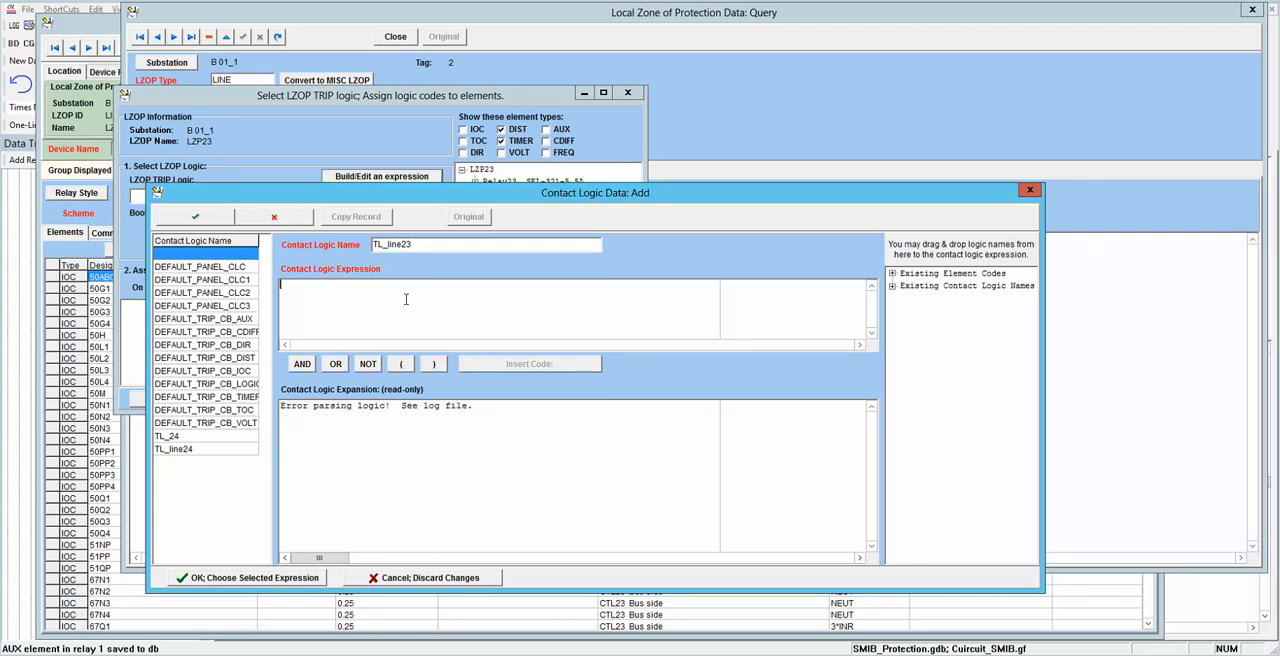
text(2one1)
click(310, 366)
click(335, 366)
click(368, 366)
key(BackSpace)
key(BackSpace)
key(BackSpace)
key(BackSpace)
key(BackSpace)
key(BackSpace)
key(BackSpace)
key(BackSpace)
key(BackSpace)
key(BackSpace)
key(BackSpace)
key(BackSpace)
Step: Complete the TL_line23 expression as Zone1 or Zone2TD and choose it as the trip logic of LZP23
click(343, 365)
text(Zone2TD)
click(285, 580)
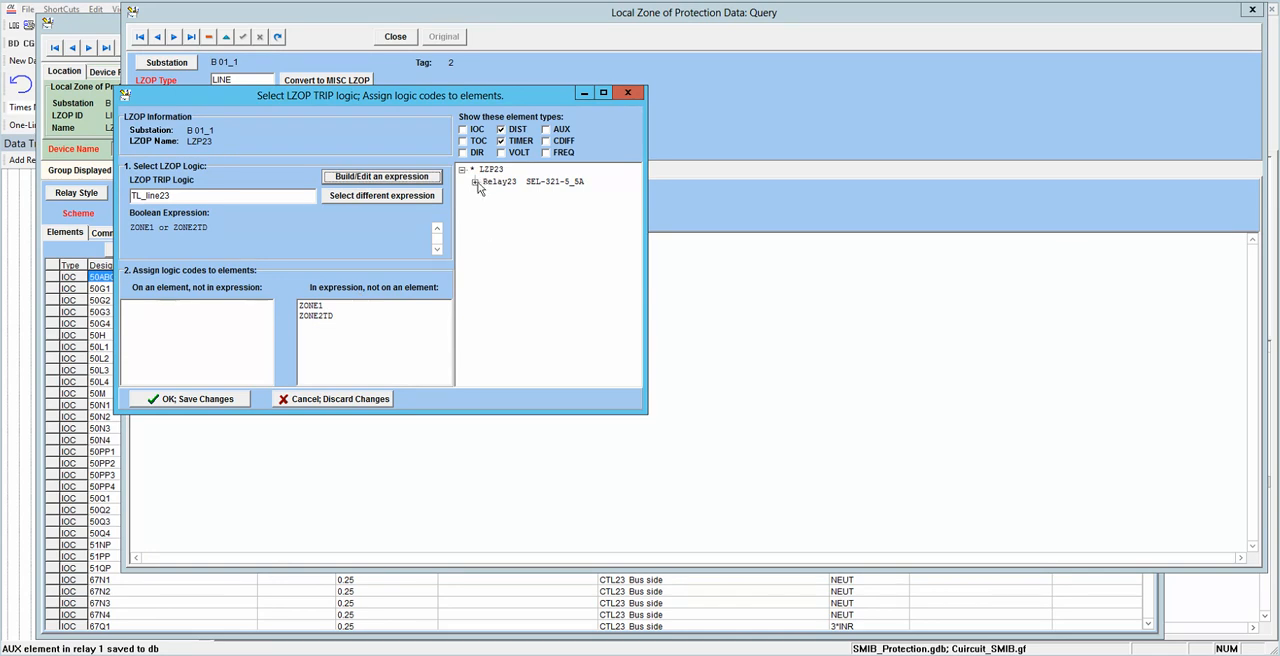
Step: Assign ZONE1 to distance element M1P and ZONE2TD to timer Z2PD of Relay23, save the logic and close the LZP23 data
click(476, 182)
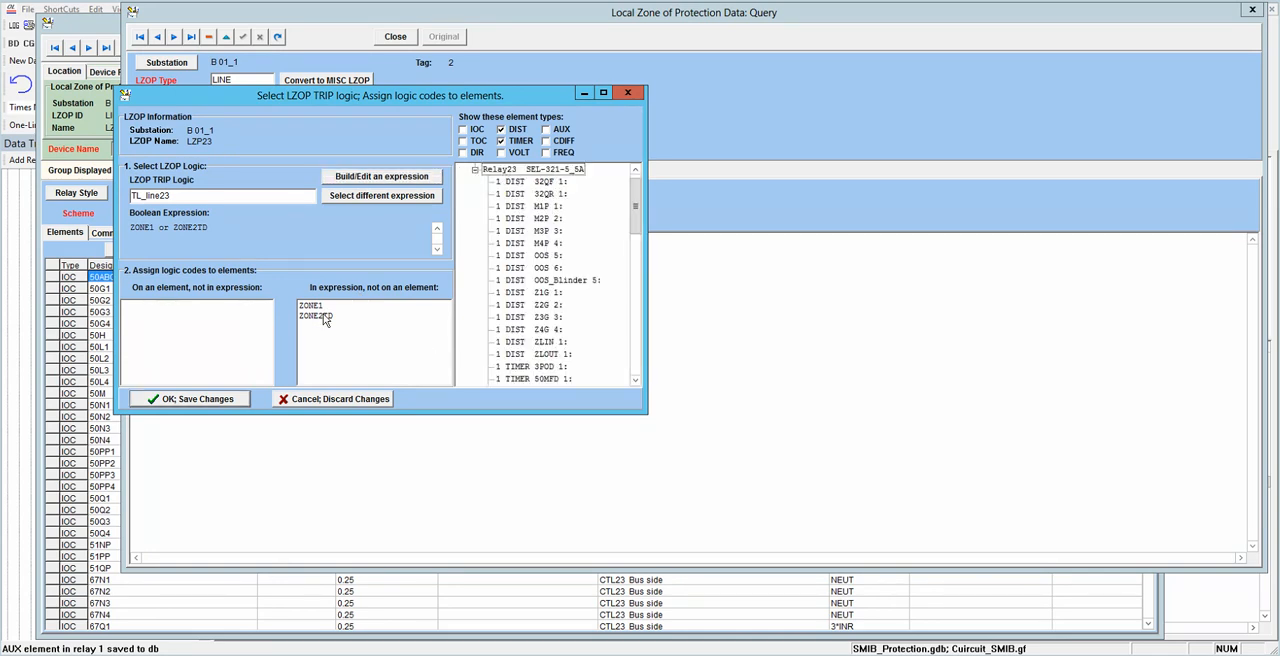
drag(316, 306, 563, 212)
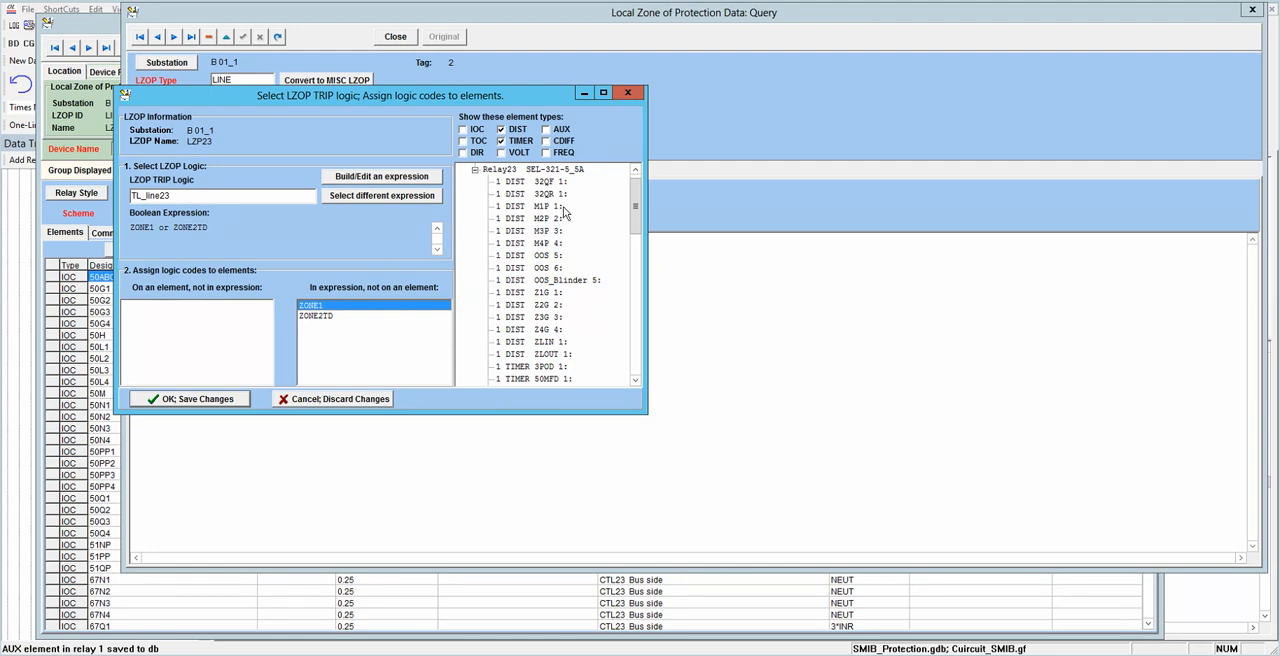
scroll(641, 285, down, 2)
scroll(639, 278, down, 10)
scroll(634, 351, down, 1)
drag(314, 305, 548, 360)
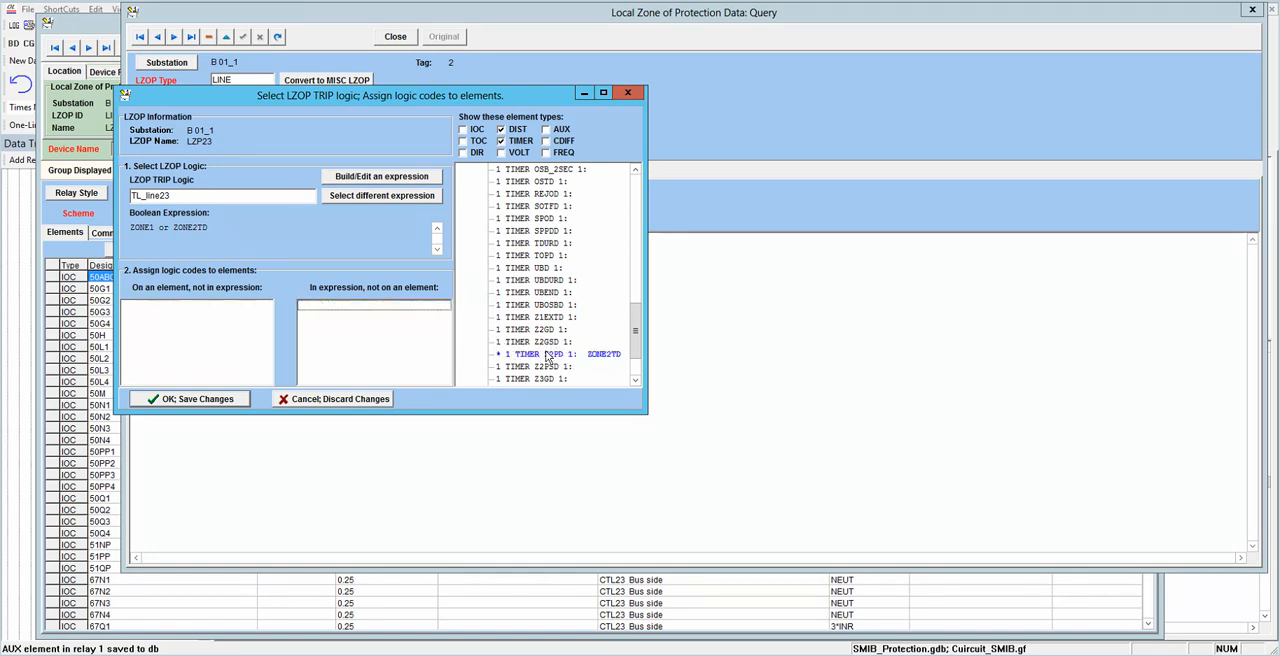
click(233, 400)
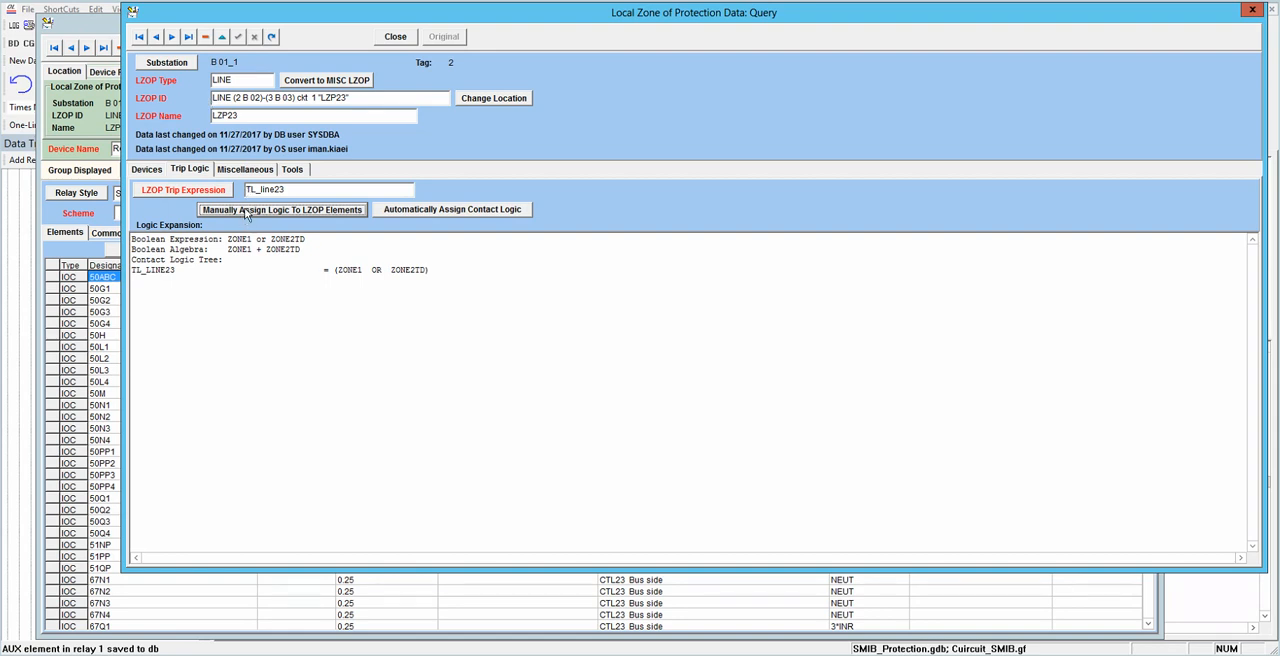
click(395, 37)
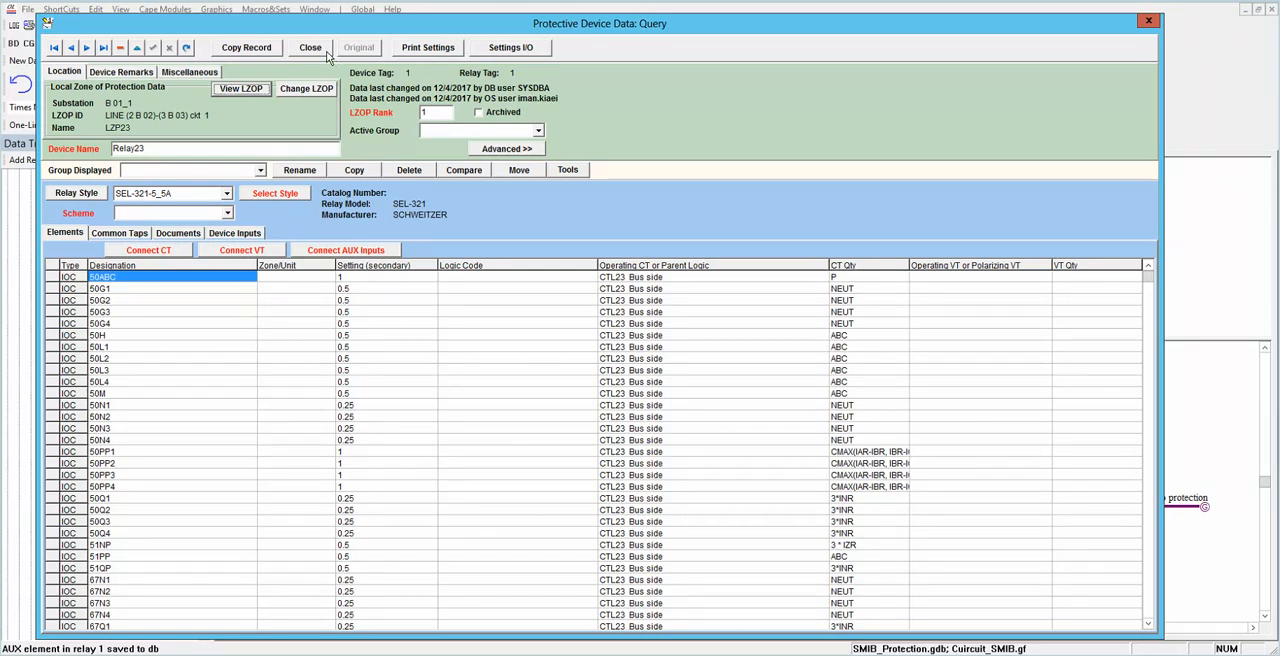
Step: Find the common tap Z2PD of Relay23 to check its time delay, and close the relay data and breaker protection list
click(129, 234)
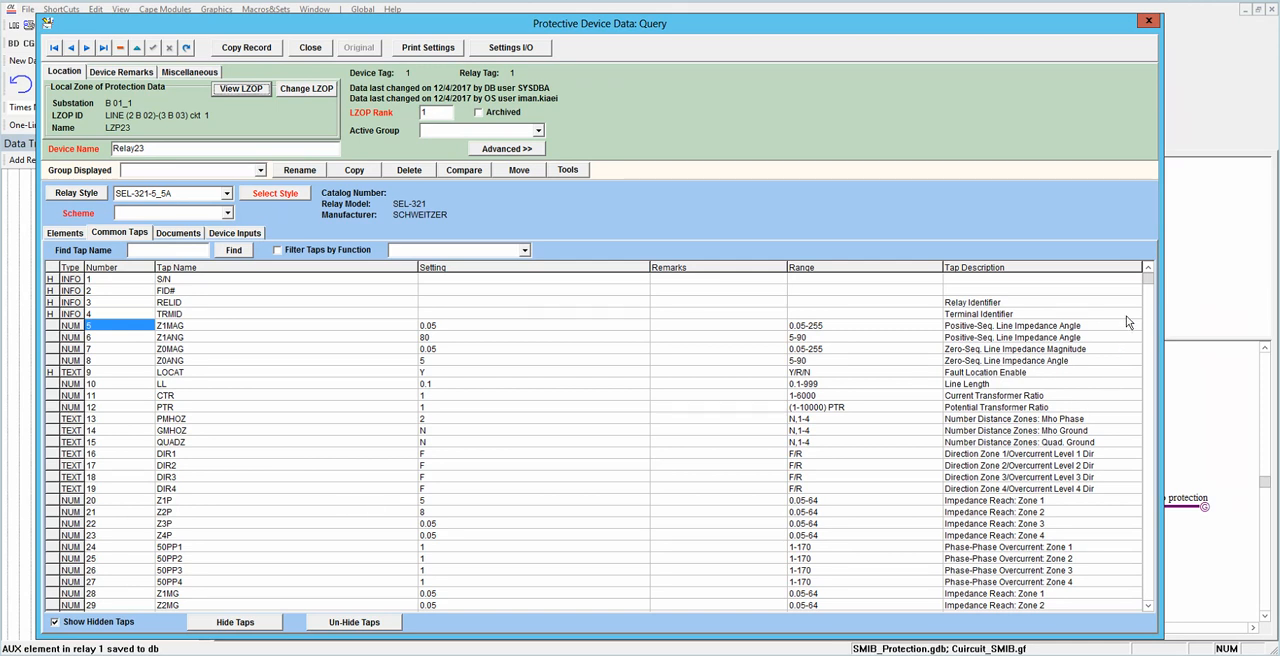
scroll(1148, 300, down, 9)
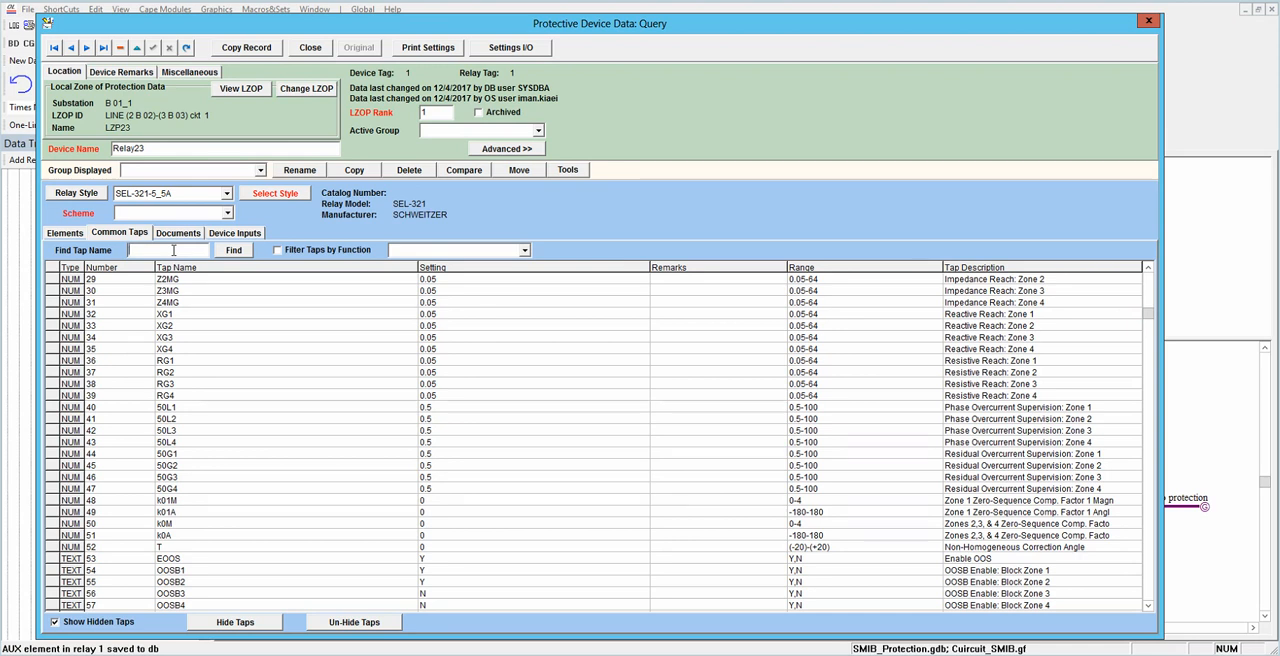
text(pd)
click(240, 254)
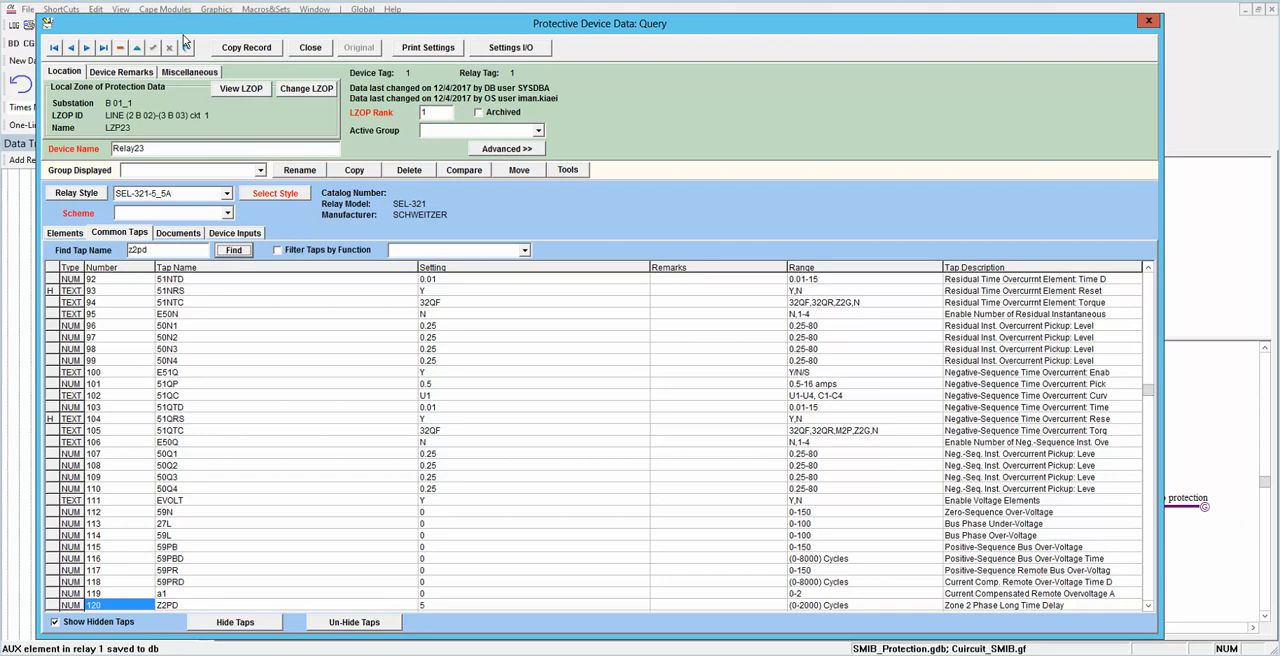
click(310, 48)
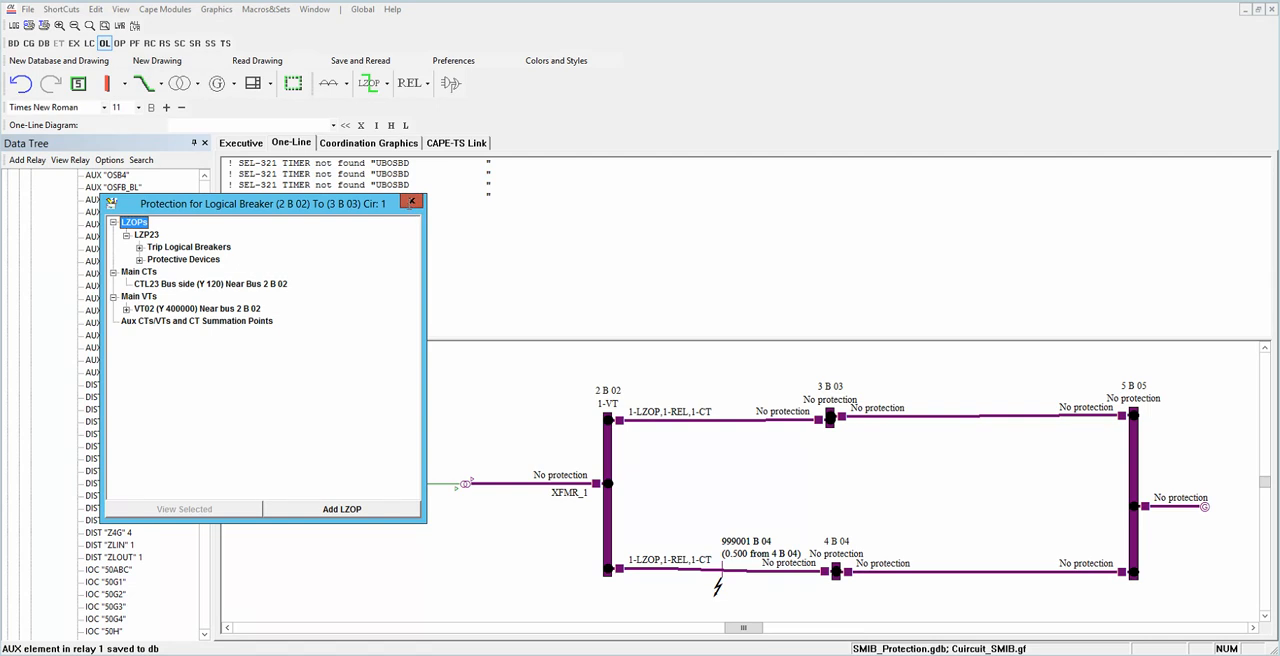
click(411, 201)
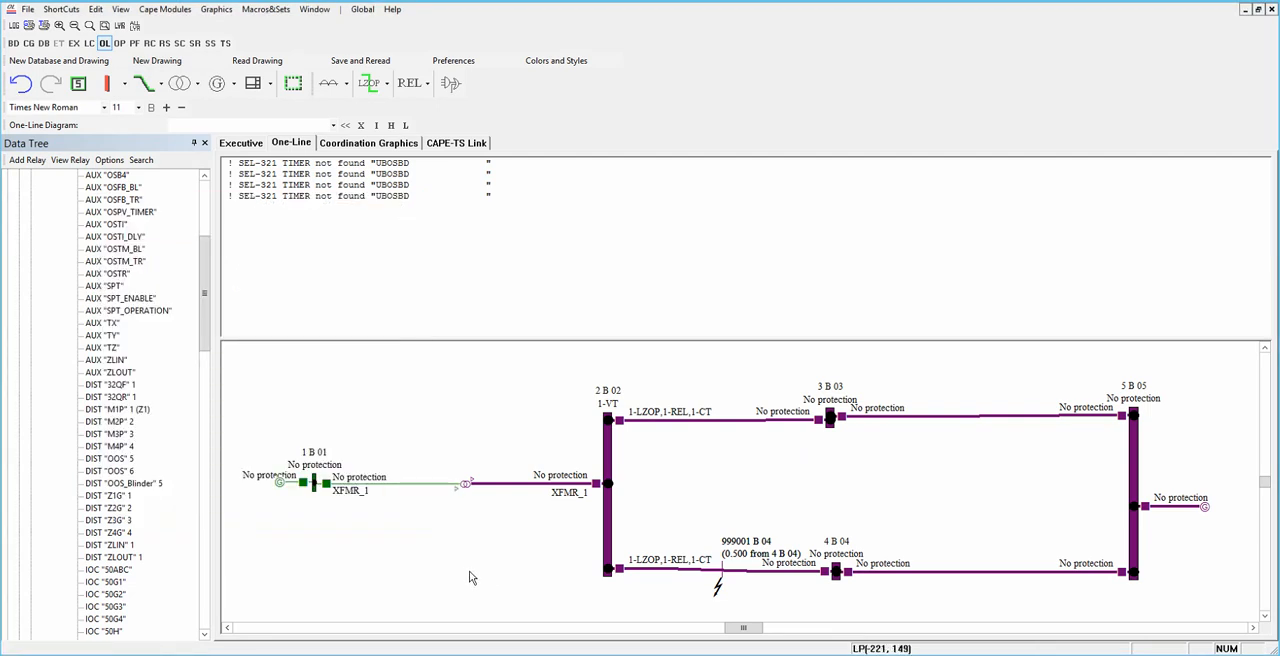
Step: Open the CAPE-TS Link simulation file settings and set Transient_Stability_converted.sav as the load flow file
click(617, 575)
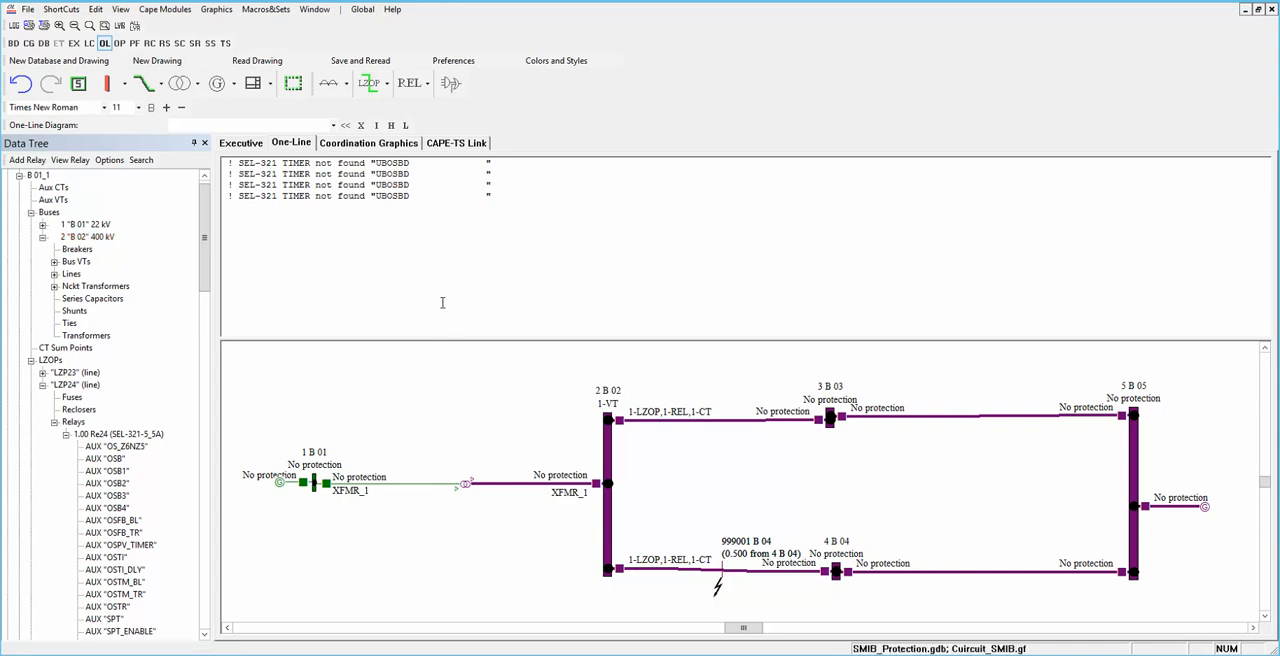
click(445, 144)
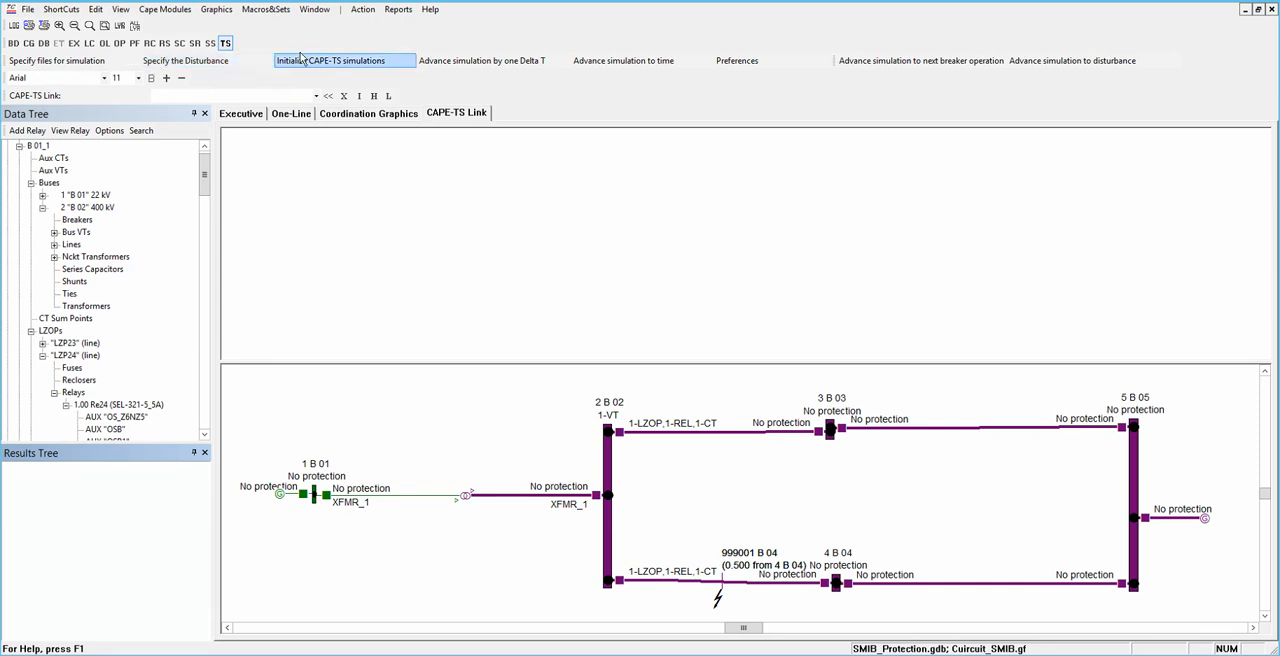
click(100, 64)
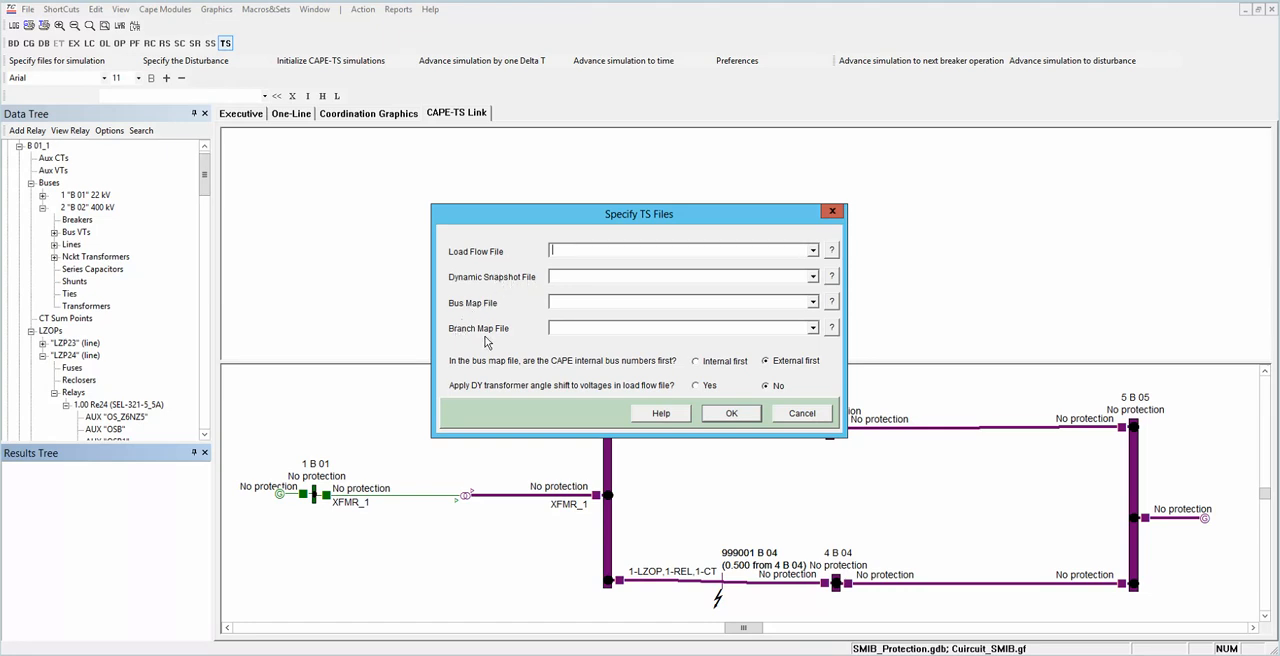
click(831, 252)
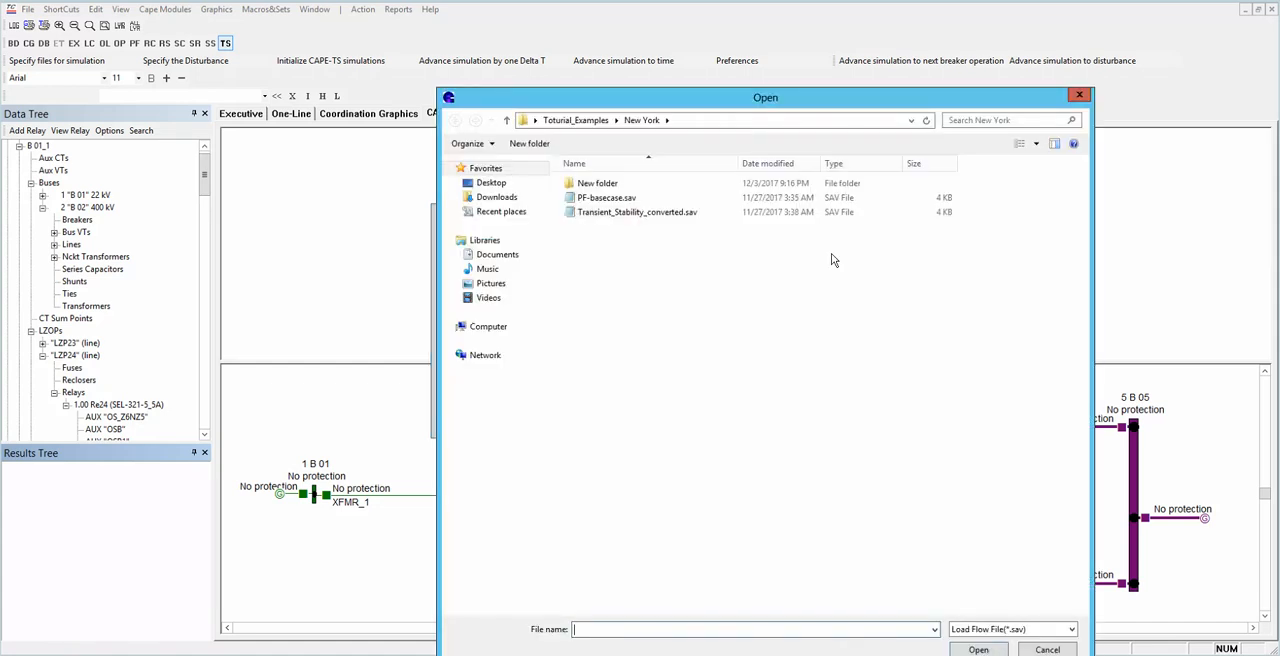
click(650, 214)
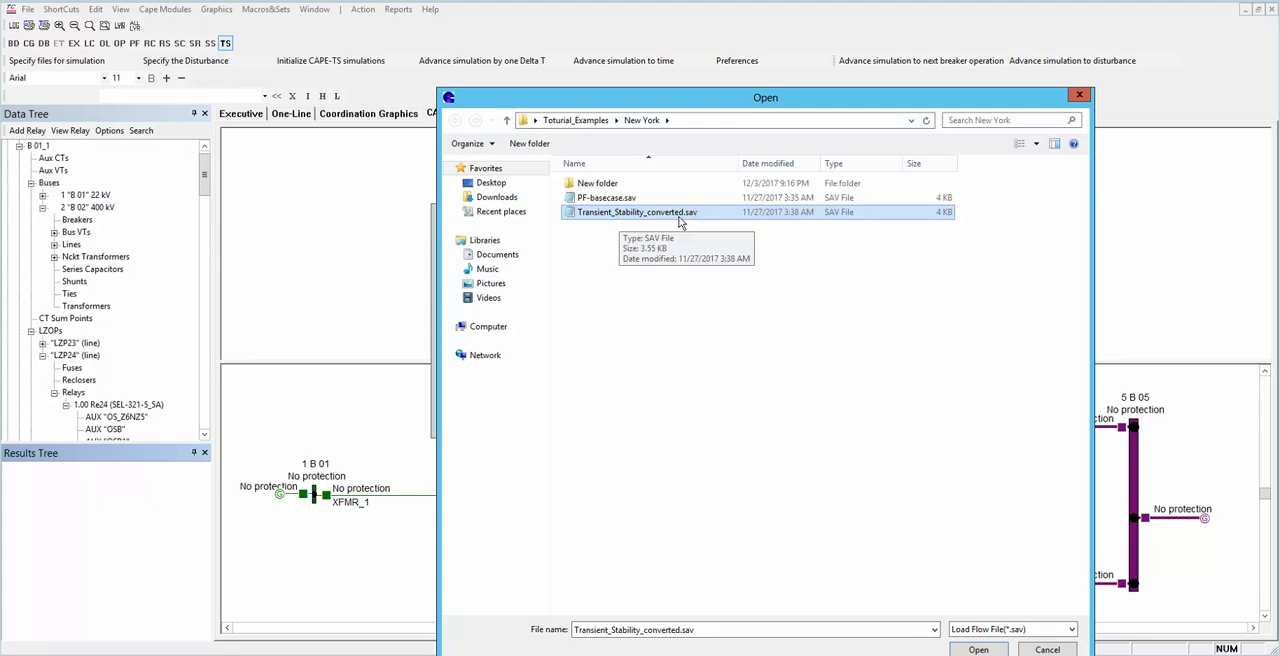
drag(785, 107, 788, 83)
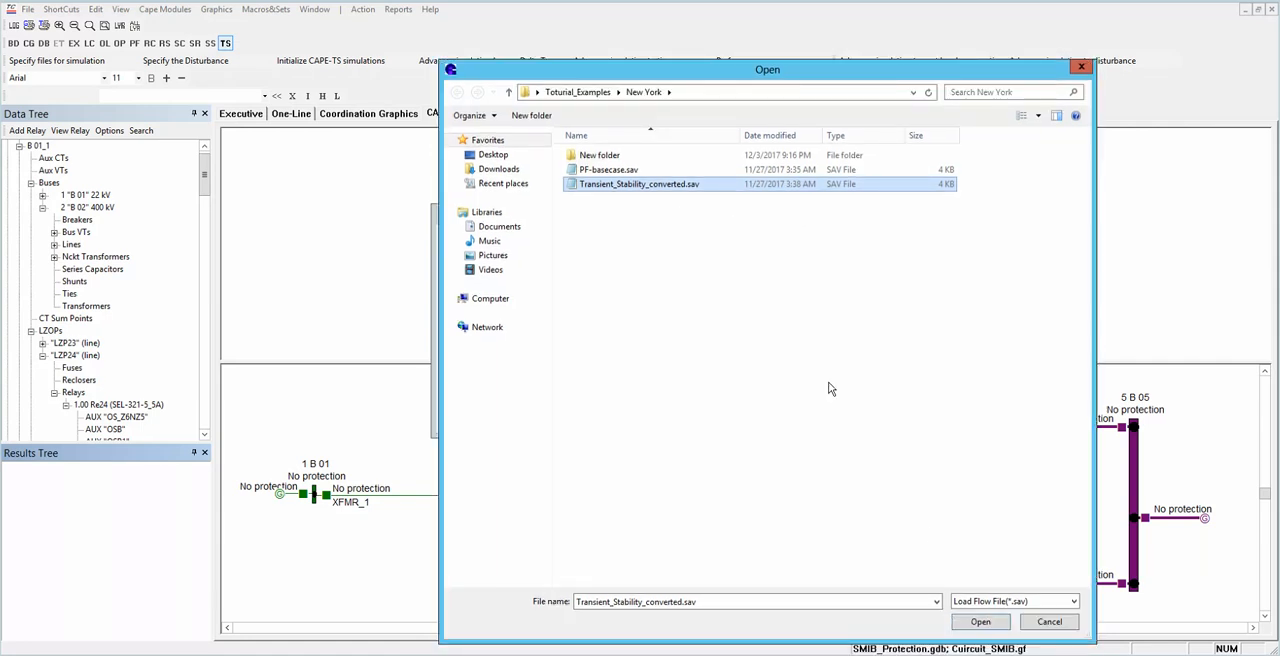
click(965, 625)
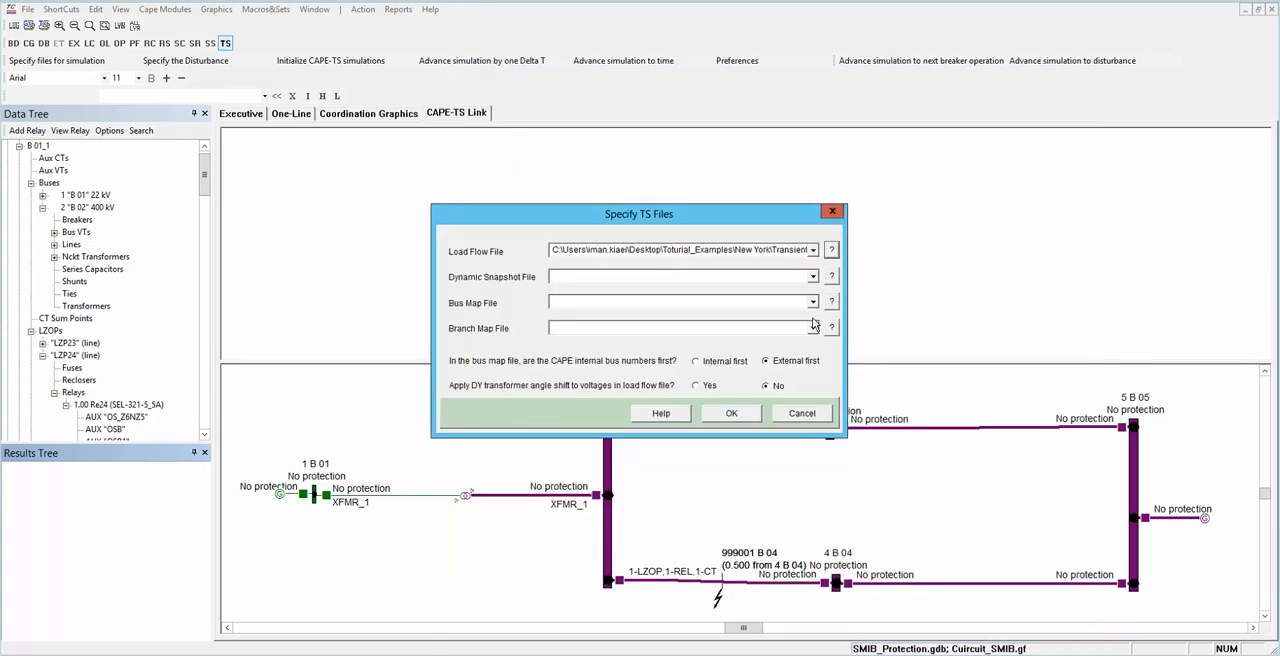
Step: Set Snapshot.snp as the dynamic snapshot file and Bus_mapped.bme as the bus map file
click(831, 278)
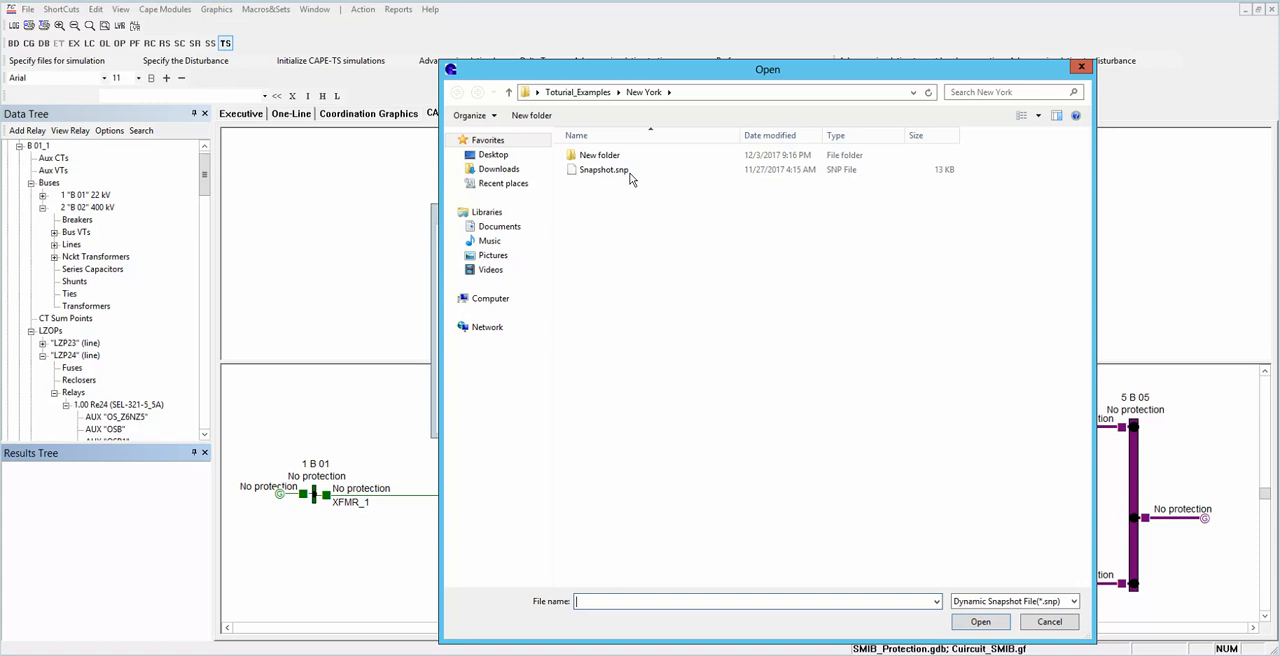
click(630, 172)
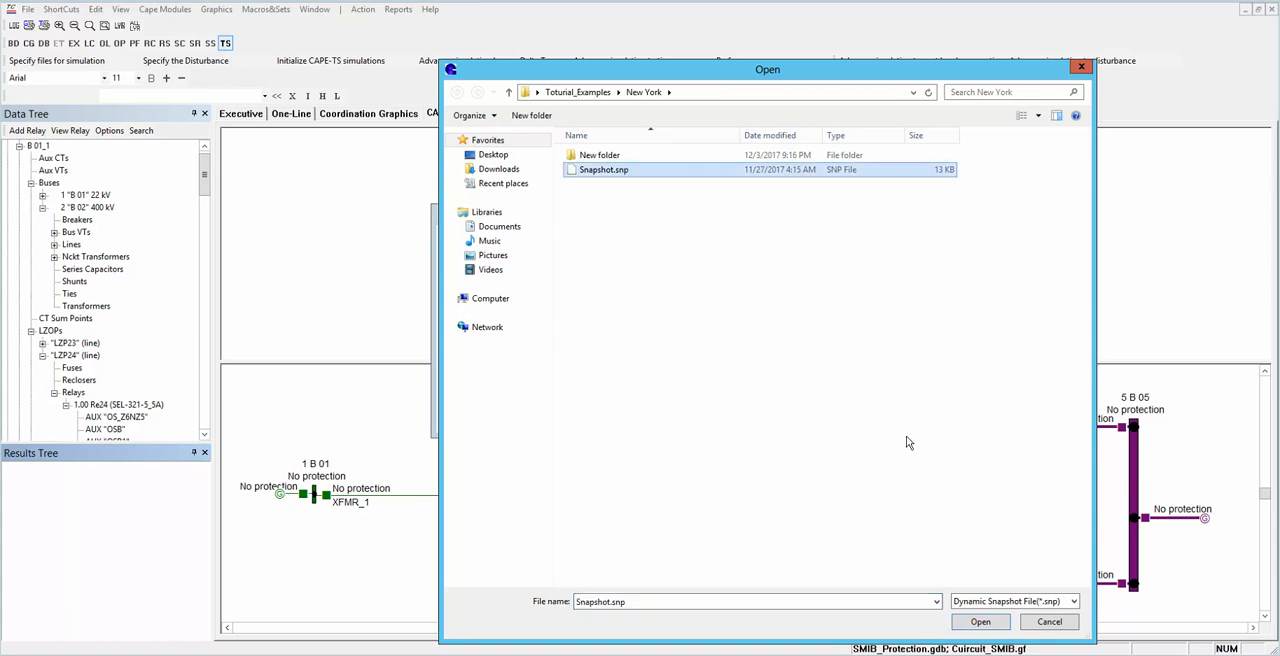
click(985, 622)
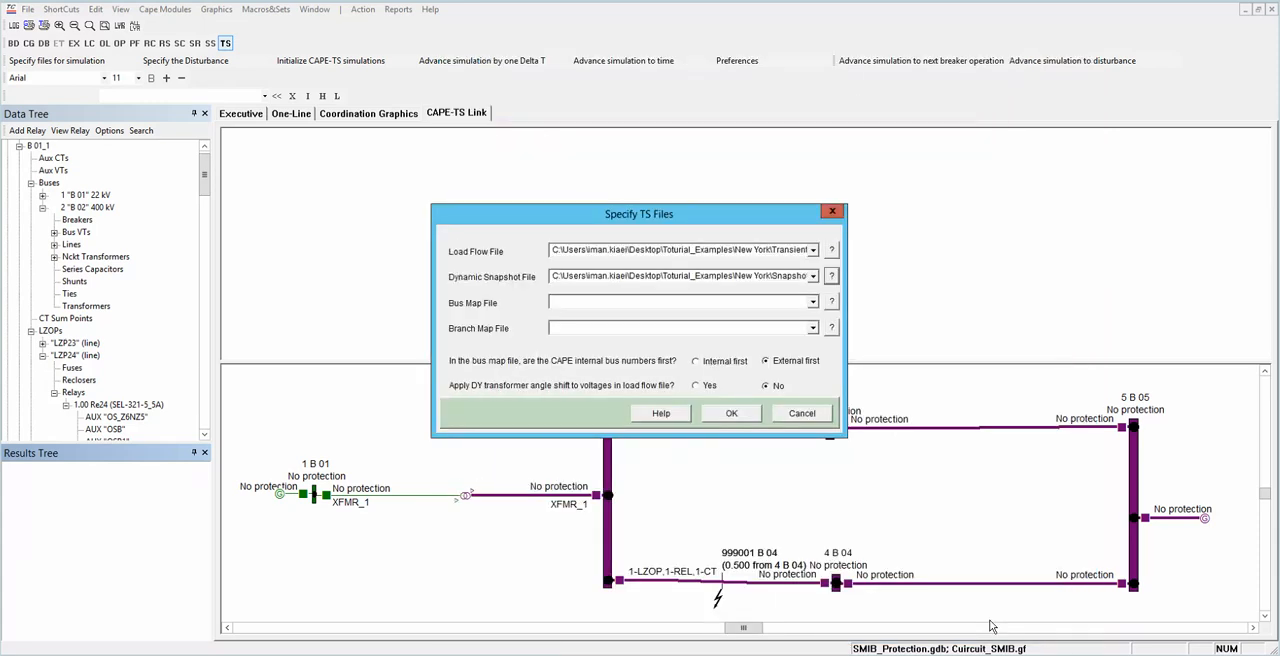
click(833, 304)
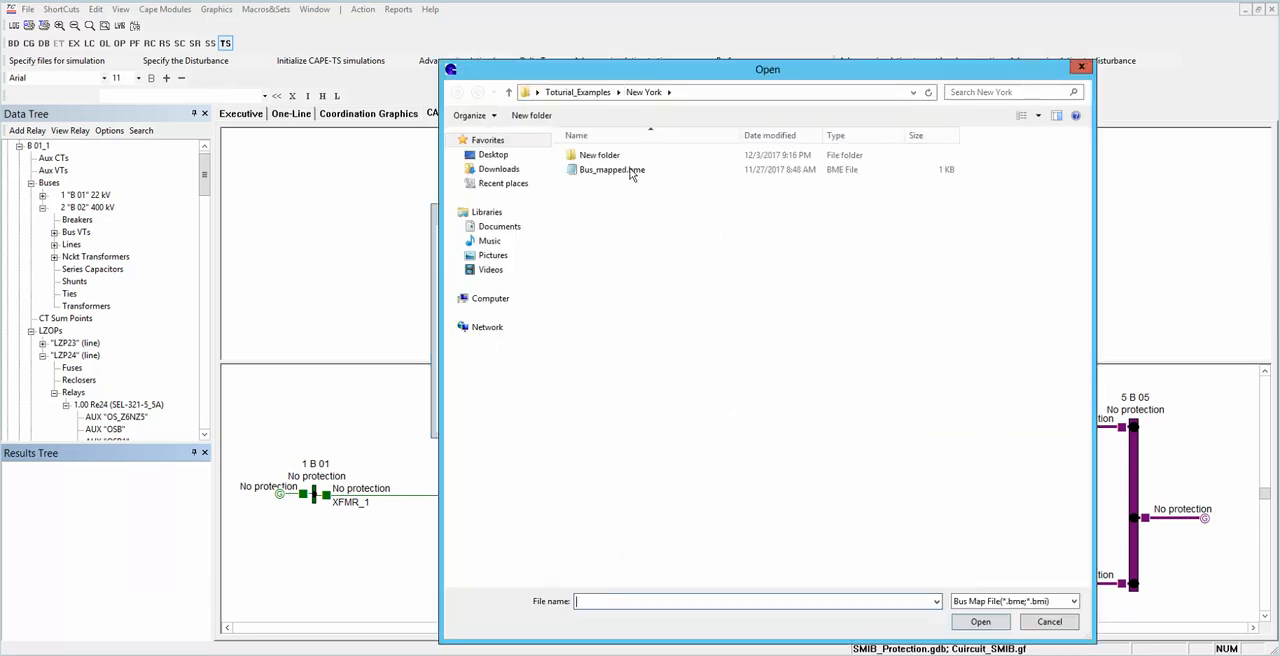
click(631, 170)
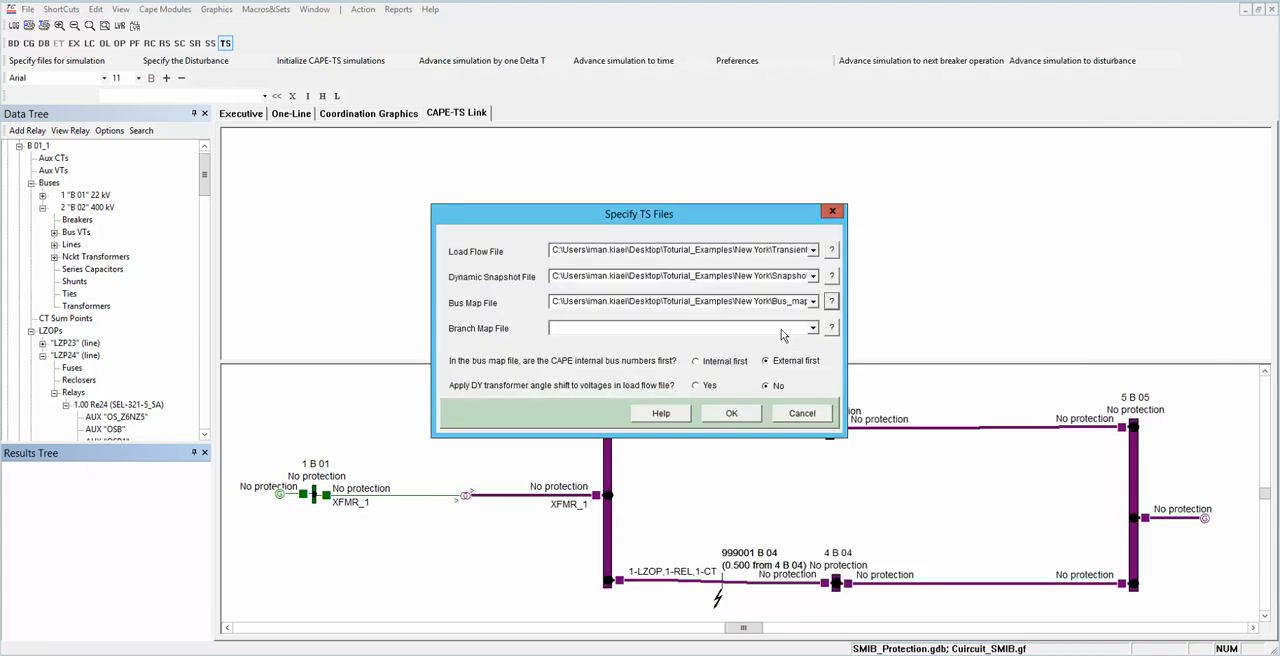
Step: Set Branch_mapped.brm as the branch map file and accept the simulation file specification
click(832, 329)
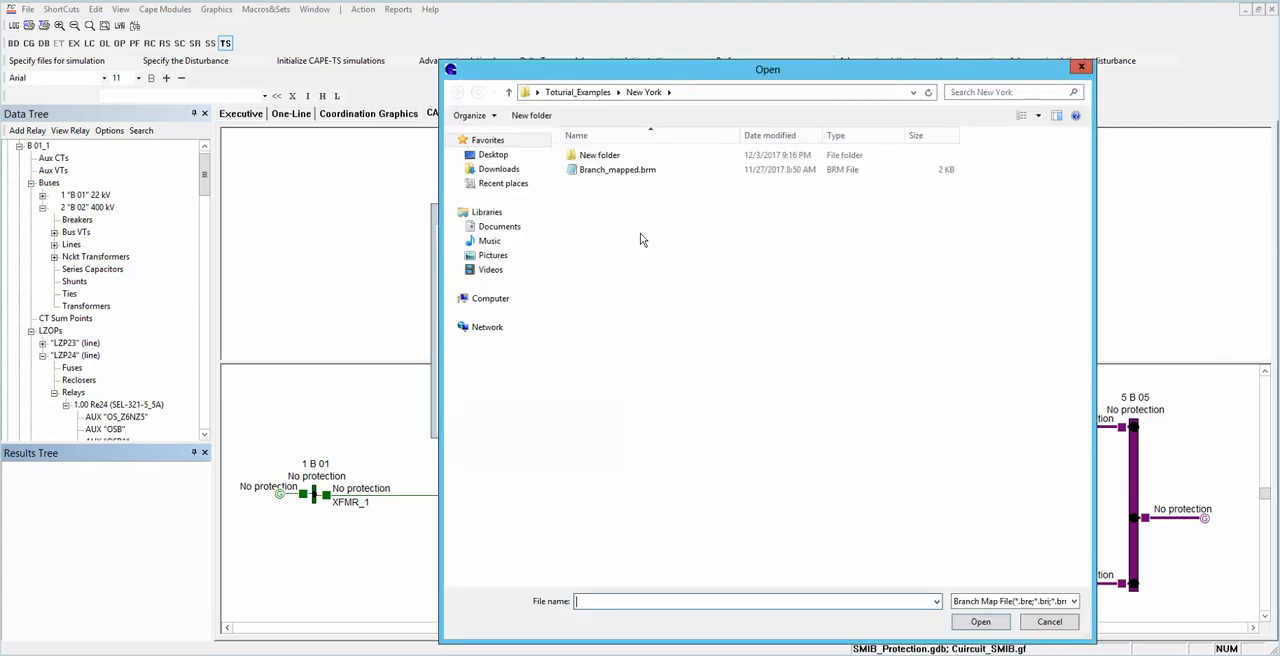
click(632, 171)
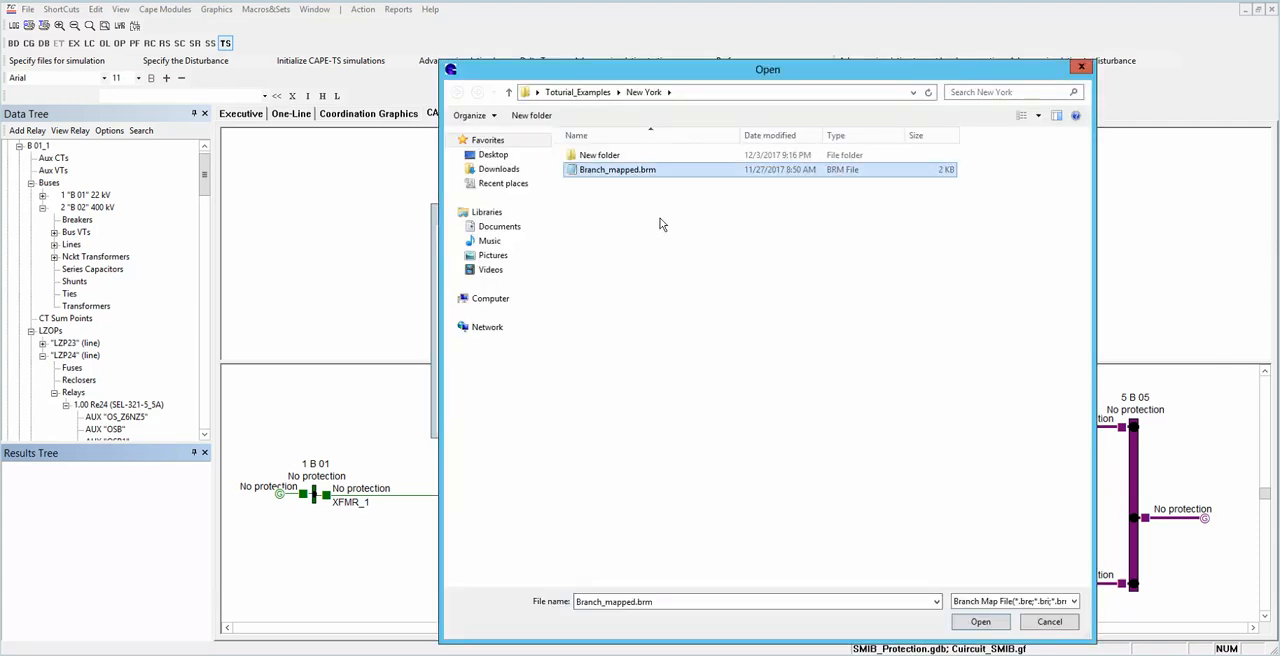
click(980, 621)
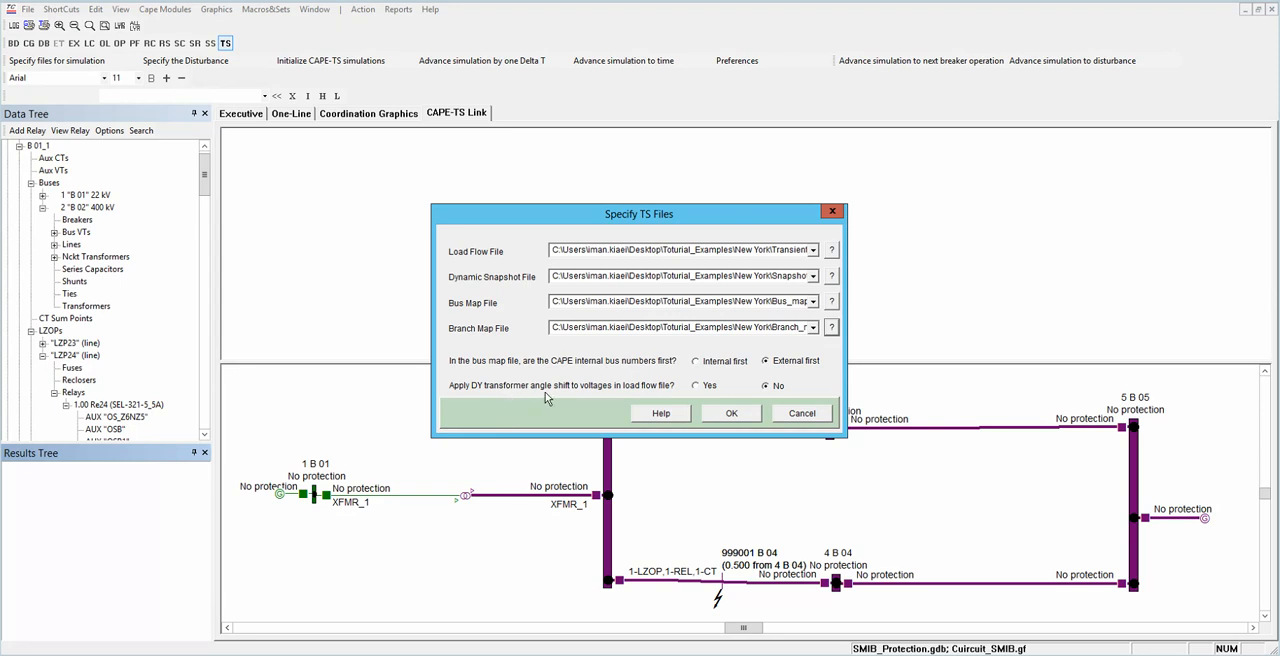
click(730, 414)
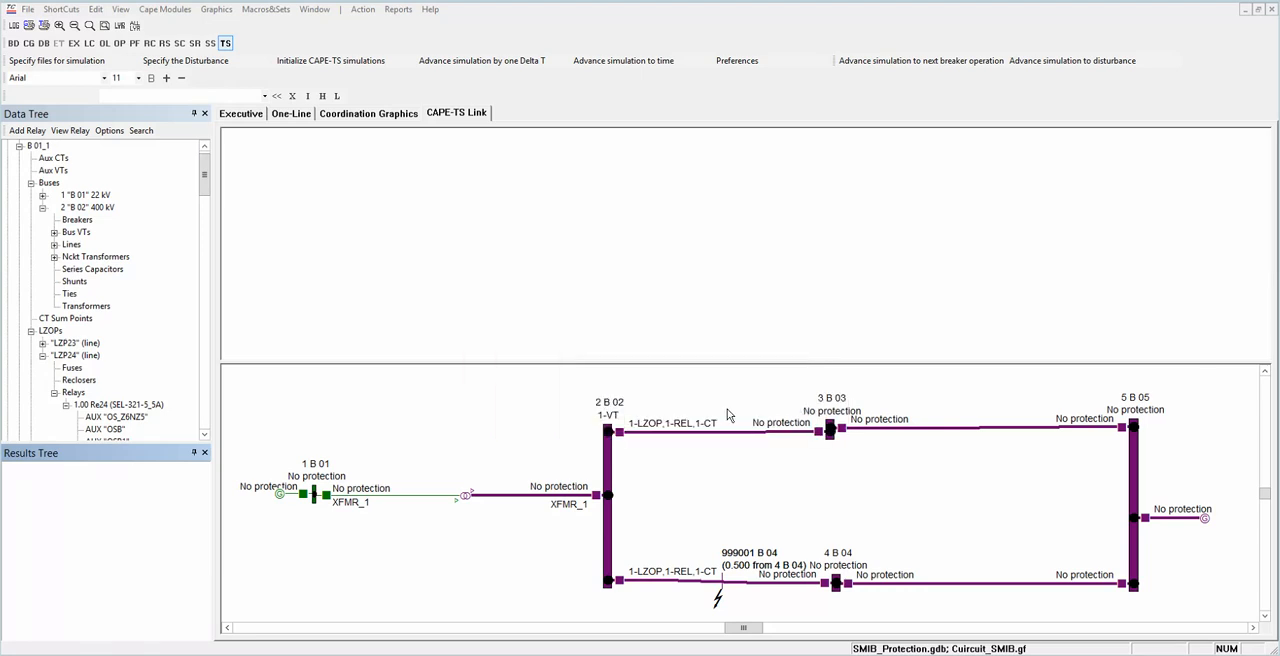
click(208, 67)
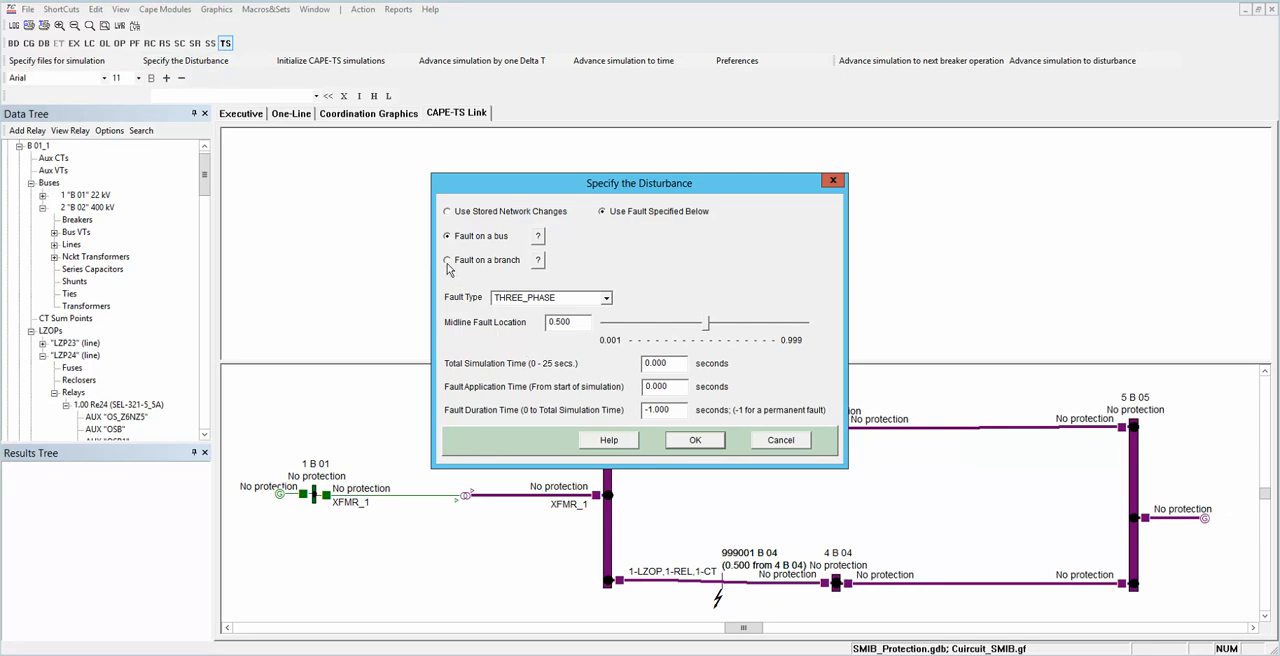
click(538, 260)
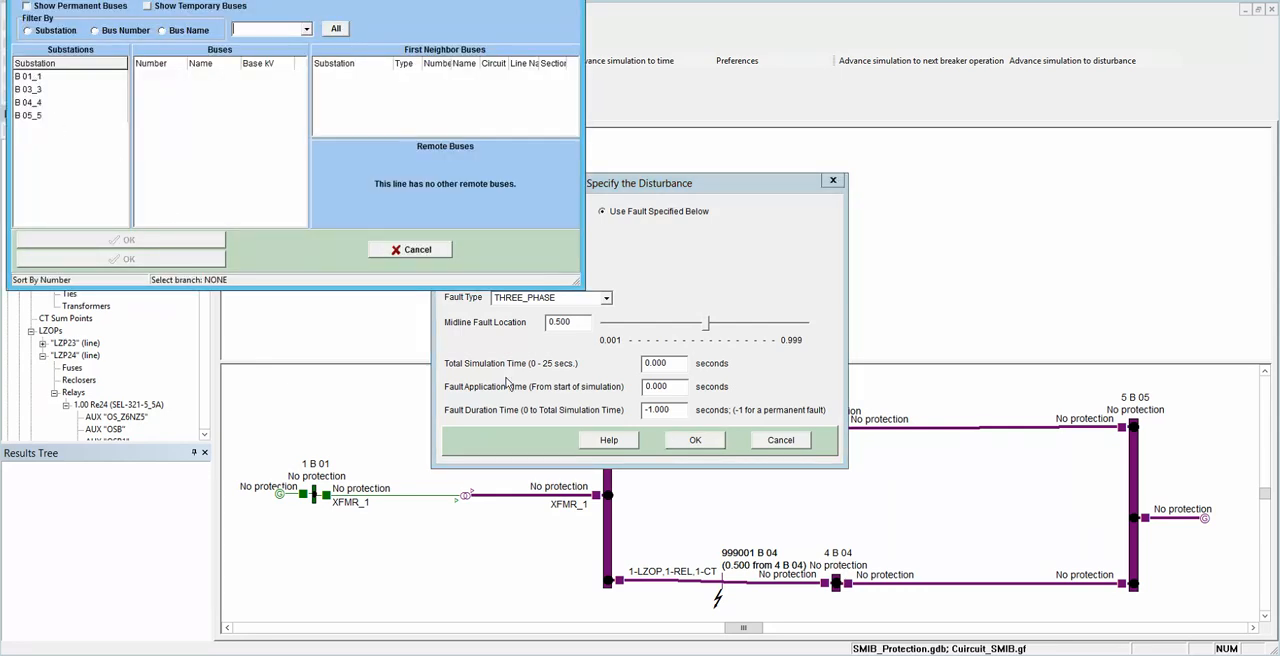
click(423, 251)
click(779, 440)
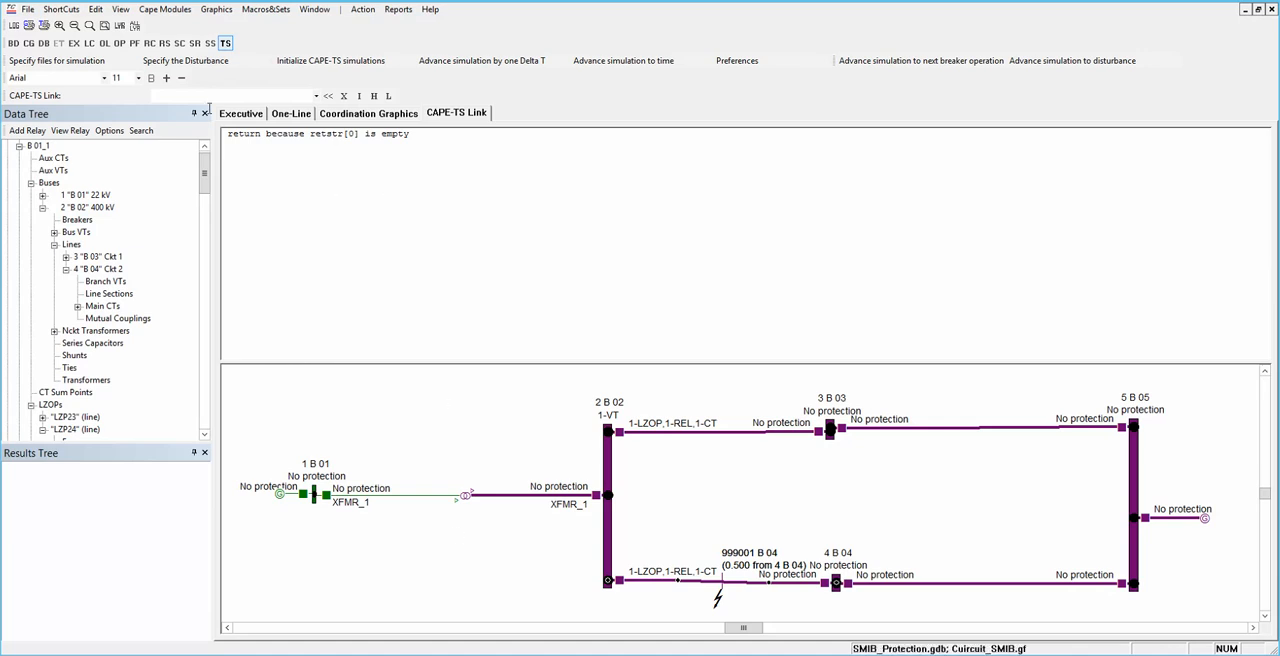
Step: Specify the disturbance as a three-phase fault on the branch from 2 B 02 to 4 B 04, circuit 2
click(190, 66)
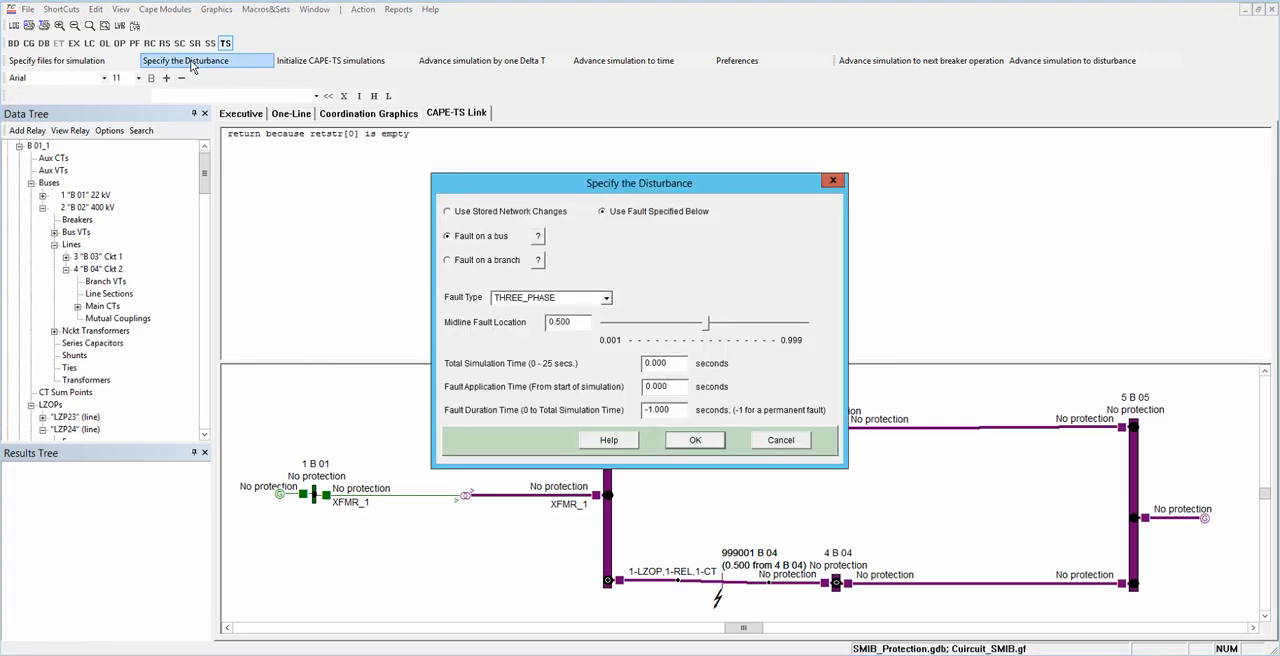
click(472, 265)
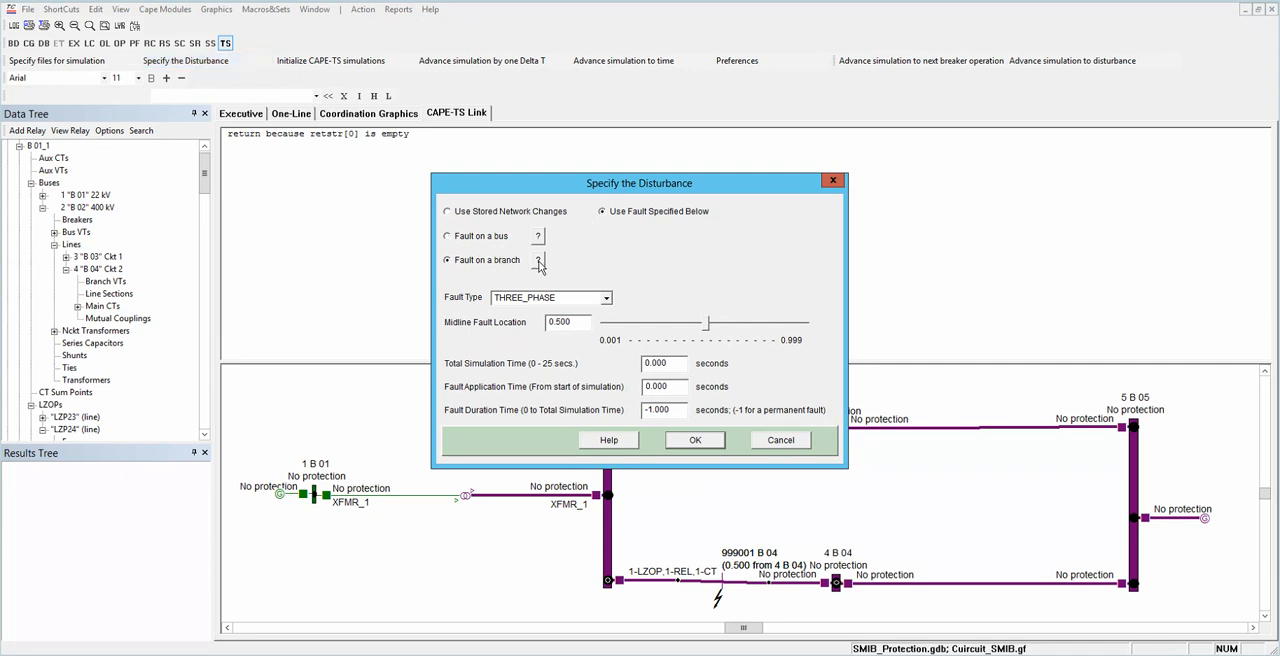
click(538, 261)
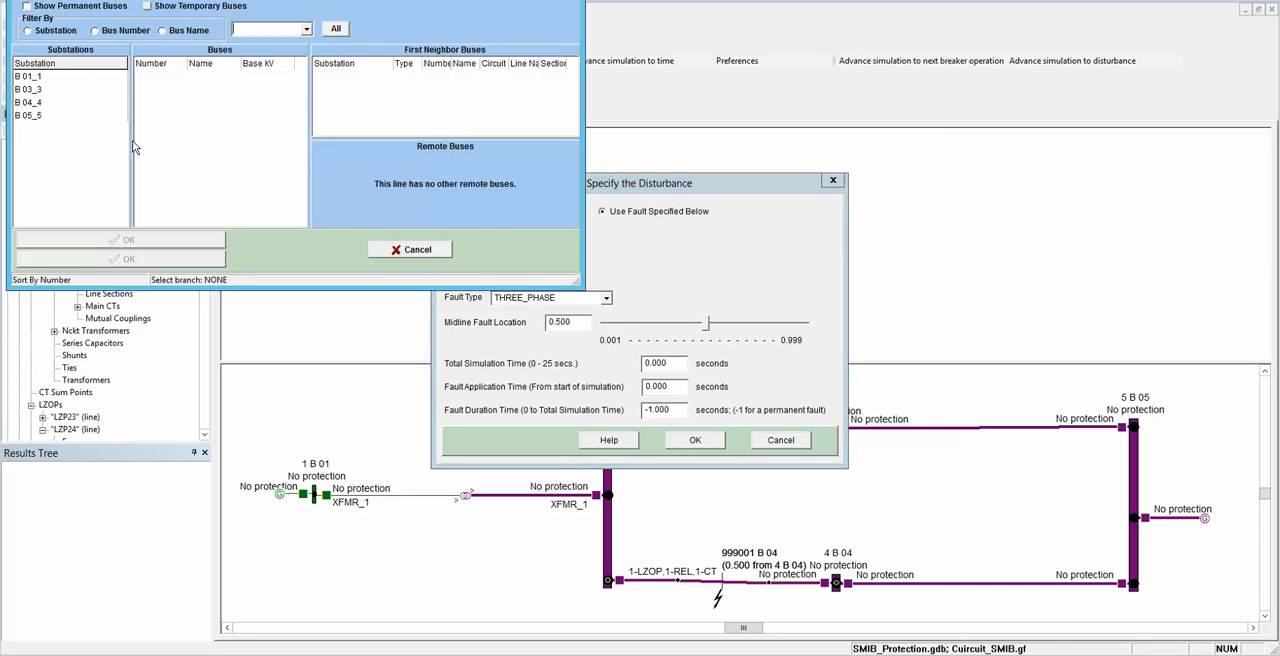
click(28, 77)
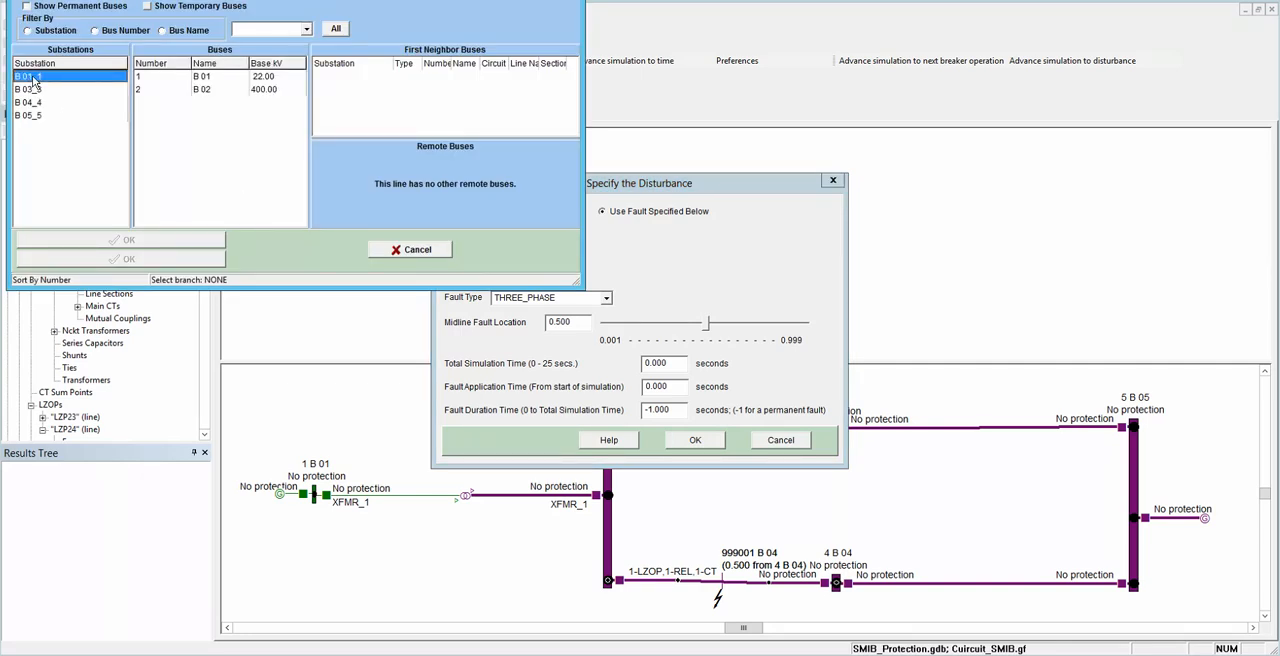
click(142, 92)
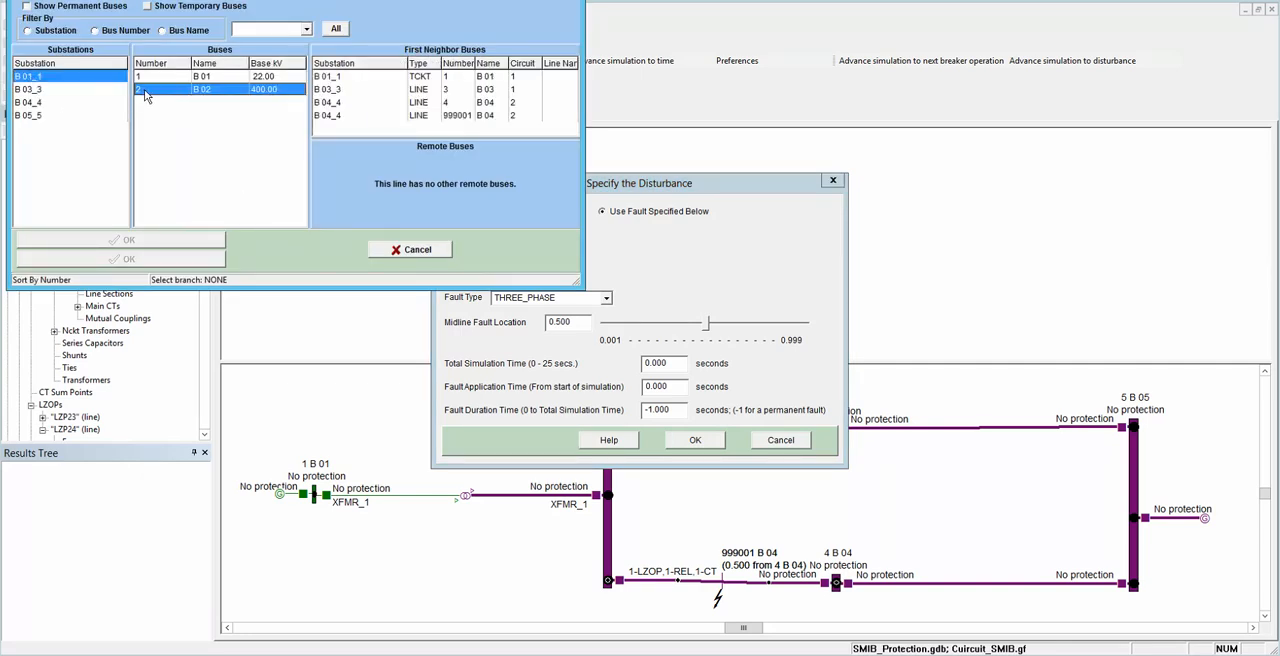
click(330, 104)
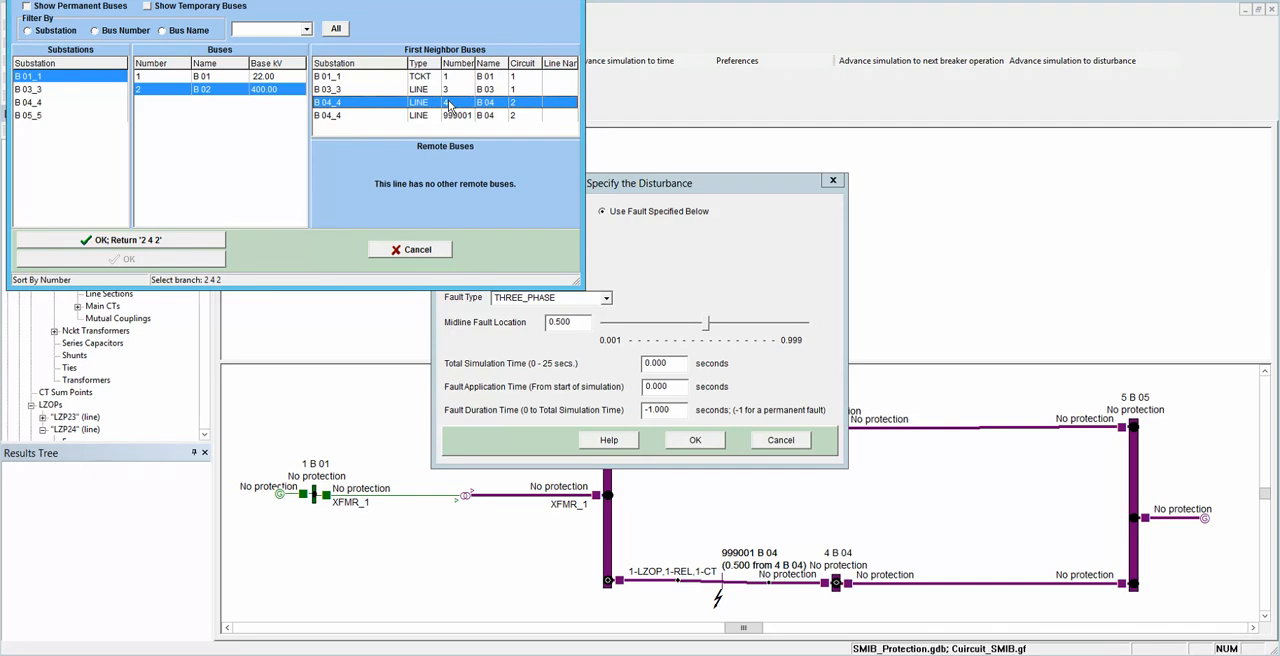
click(218, 243)
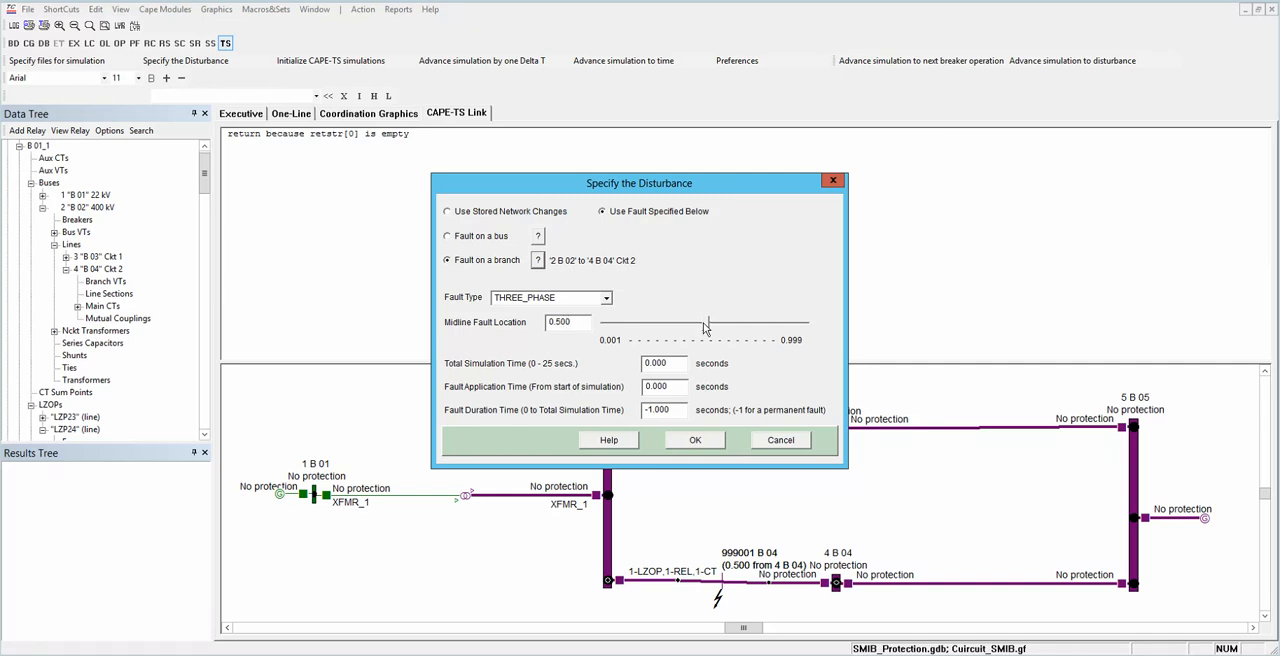
Step: Set the midline fault location to 0.9, total simulation time to 5 s and fault application time to 0.5 s, and accept the disturbance
click(562, 321)
drag(556, 321, 571, 321)
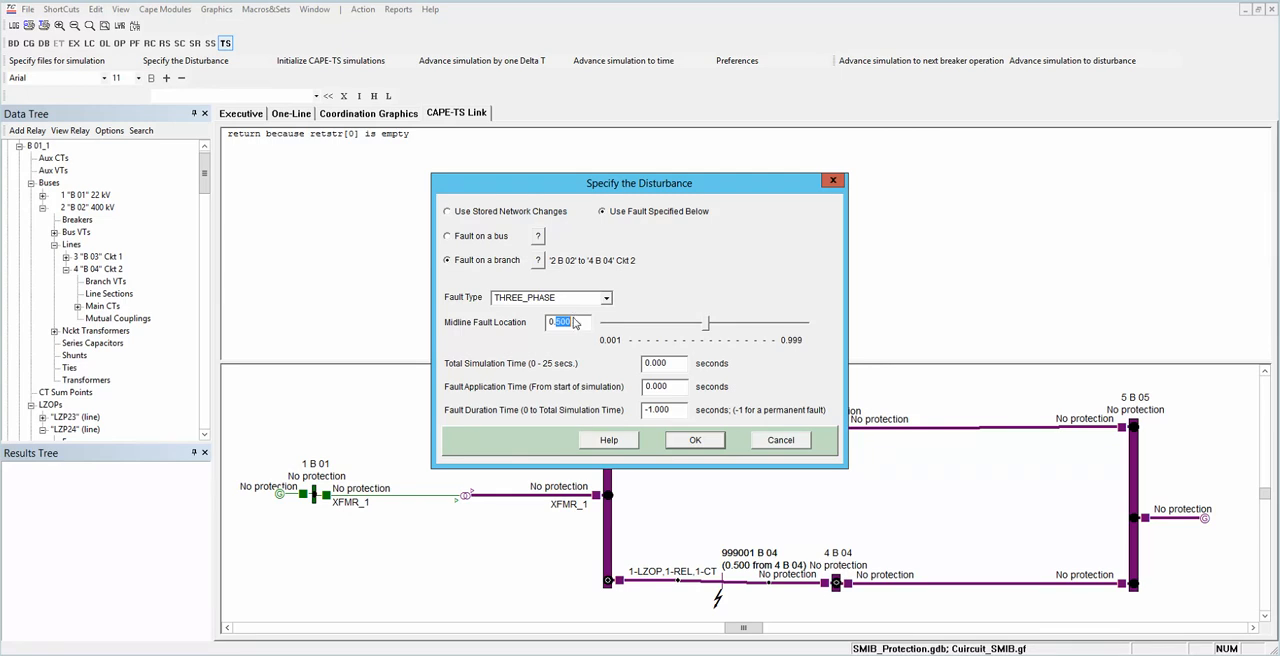
text(9)
double_click(646, 364)
text(5)
double_click(661, 385)
text(0.5)
click(703, 439)
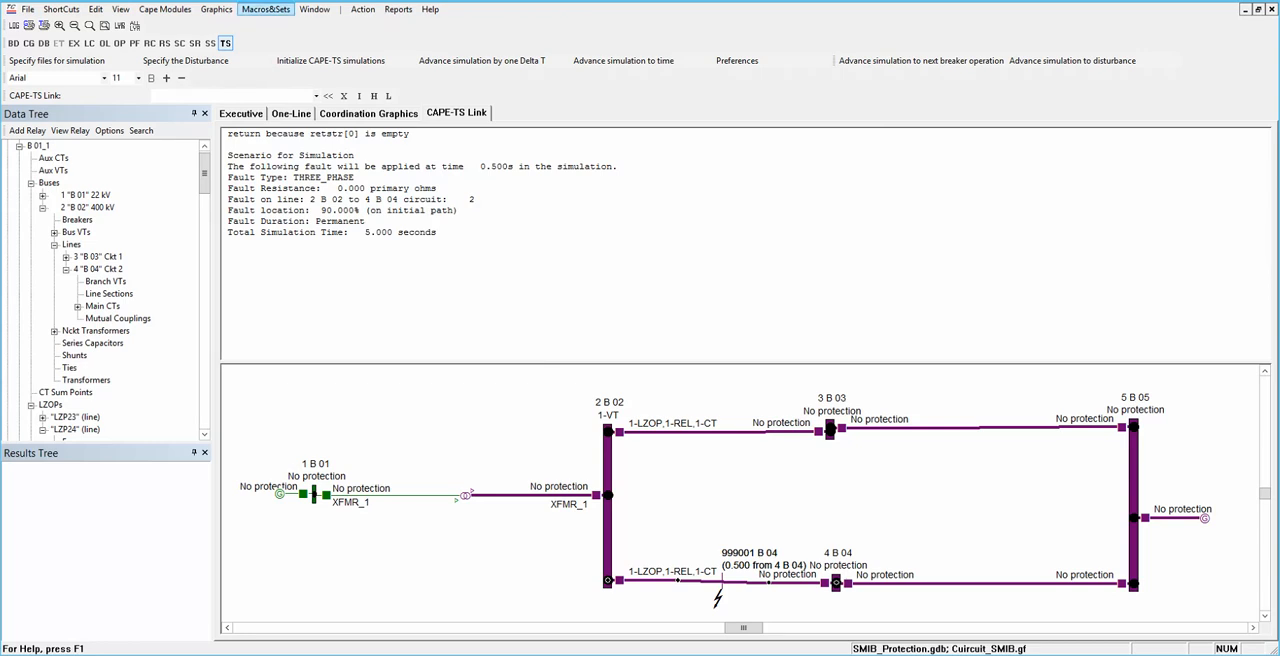
Step: Open the set definitions, examine the bus set ALLBUSES and its option for adding a single bus, without adding one
click(268, 10)
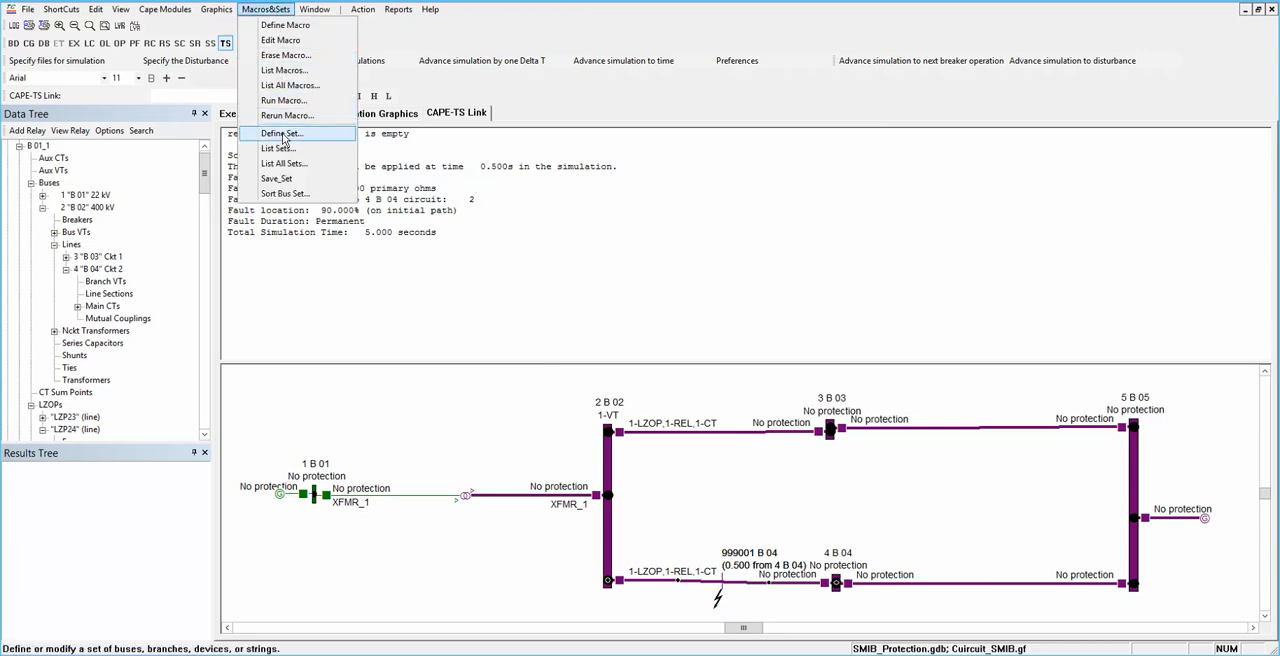
click(282, 134)
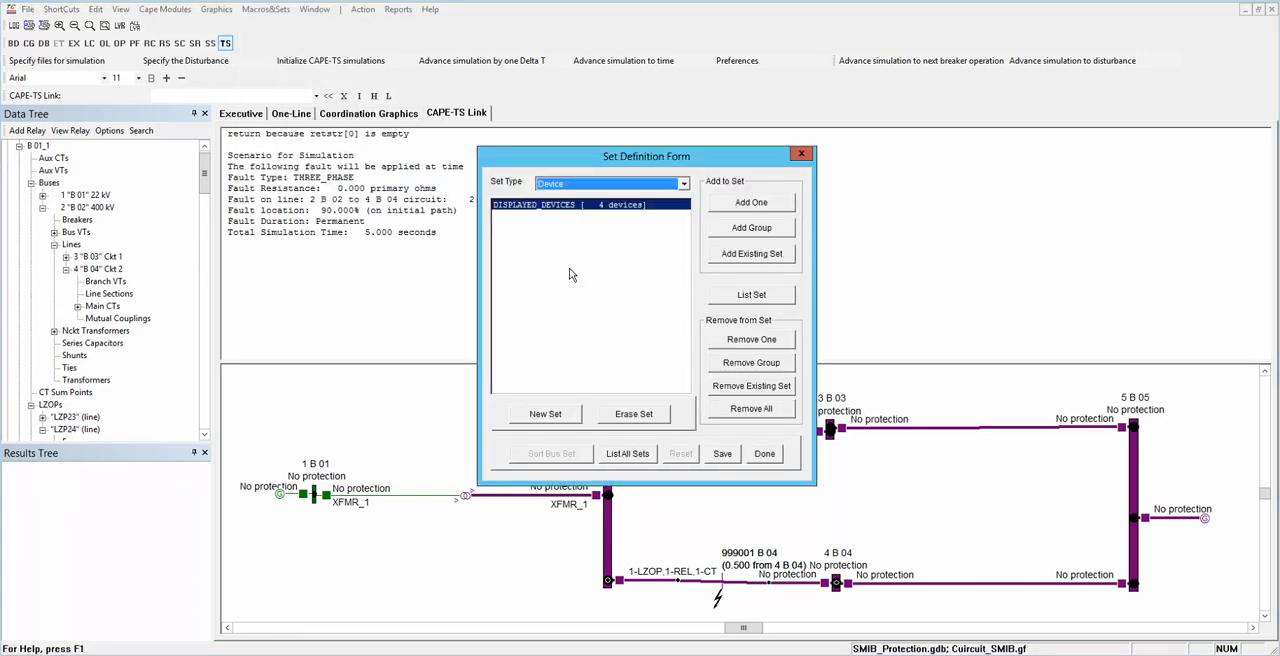
click(686, 186)
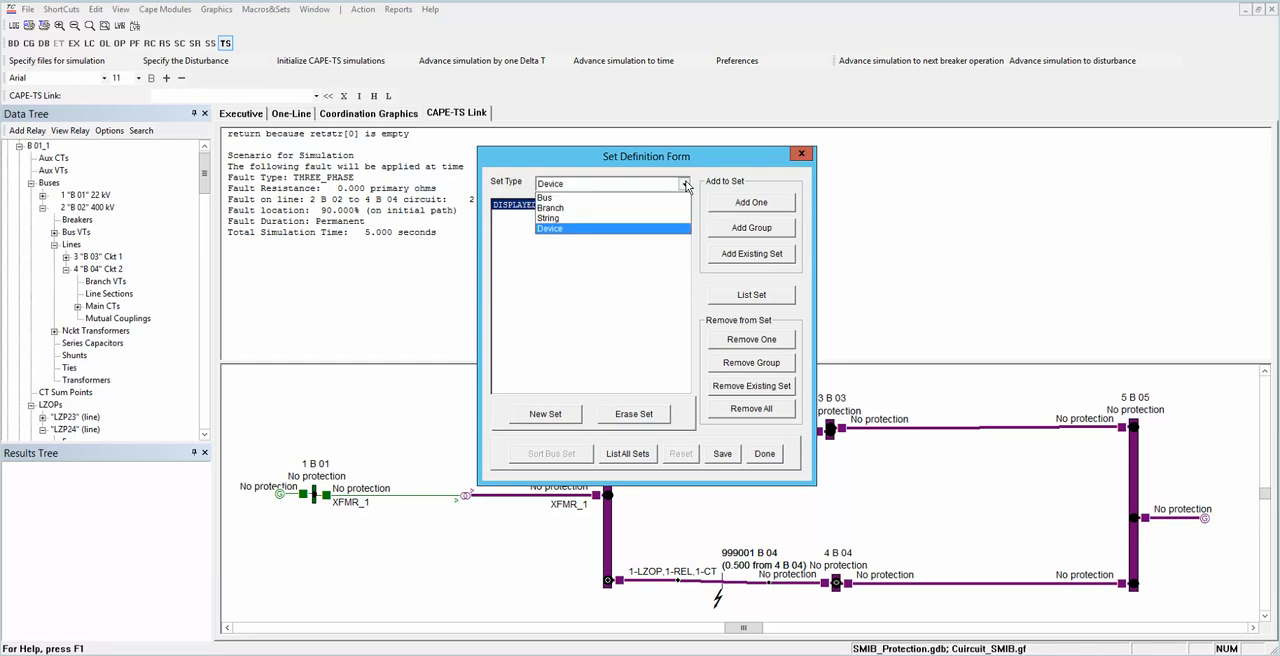
click(558, 200)
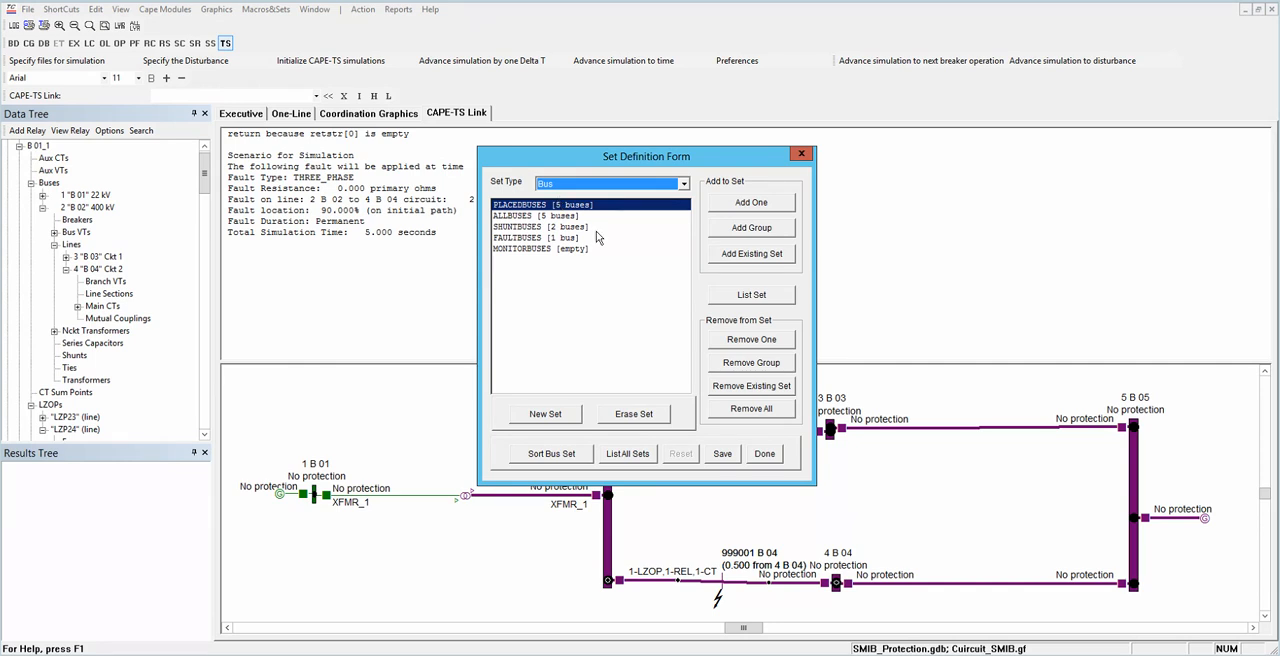
click(522, 218)
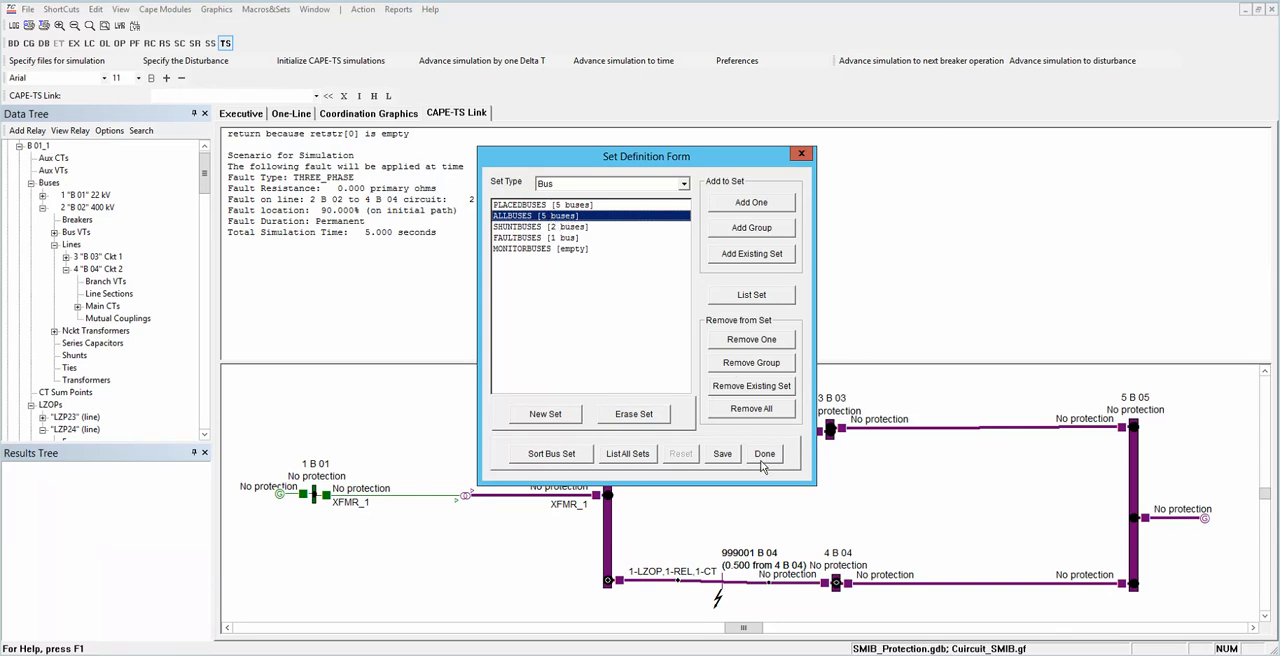
click(751, 203)
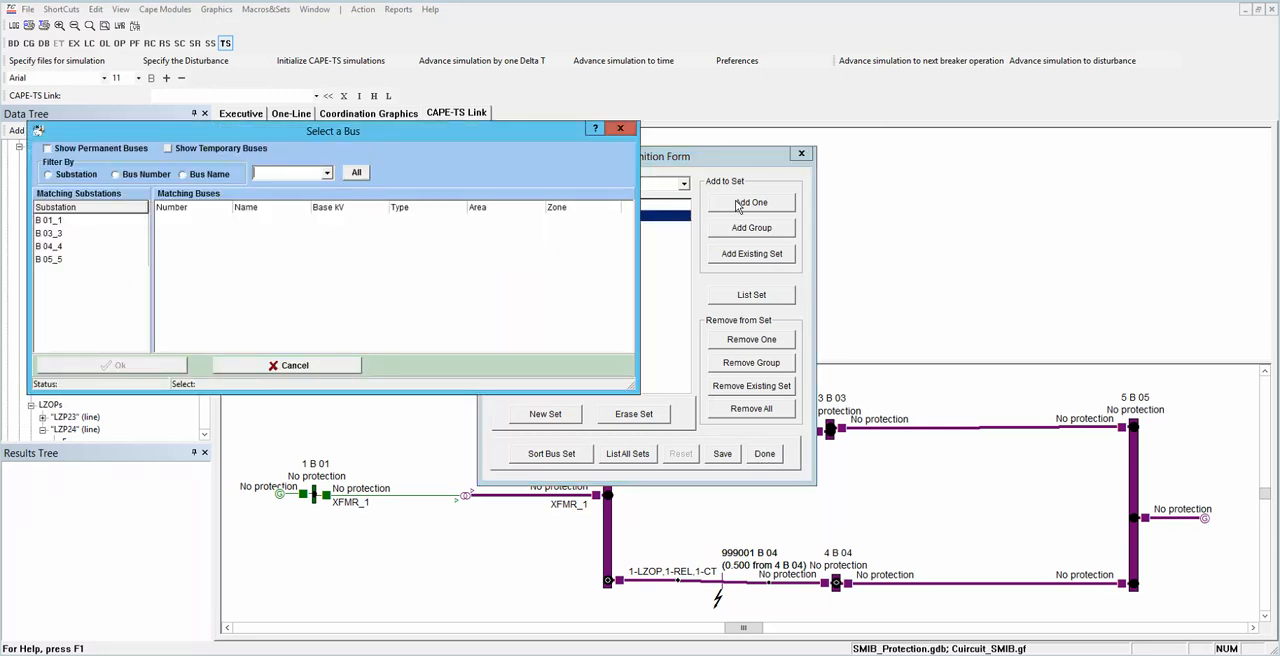
click(286, 365)
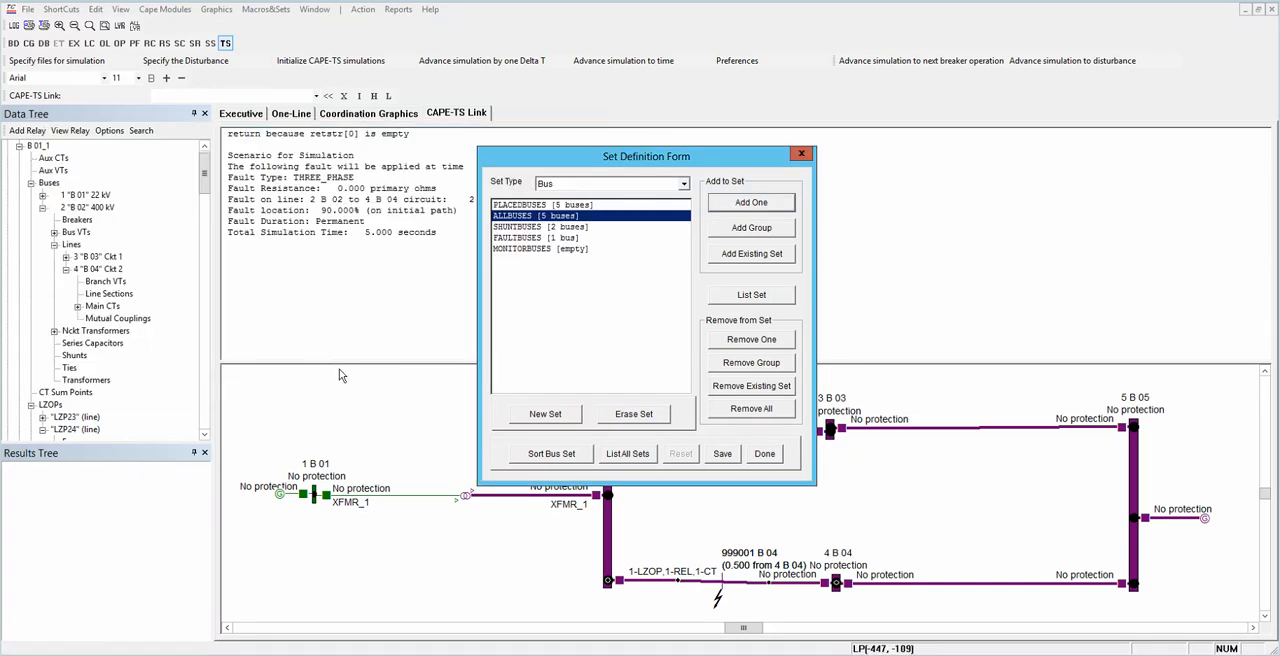
Step: Create a new device set named Display_relay24 in the set definitions
click(764, 454)
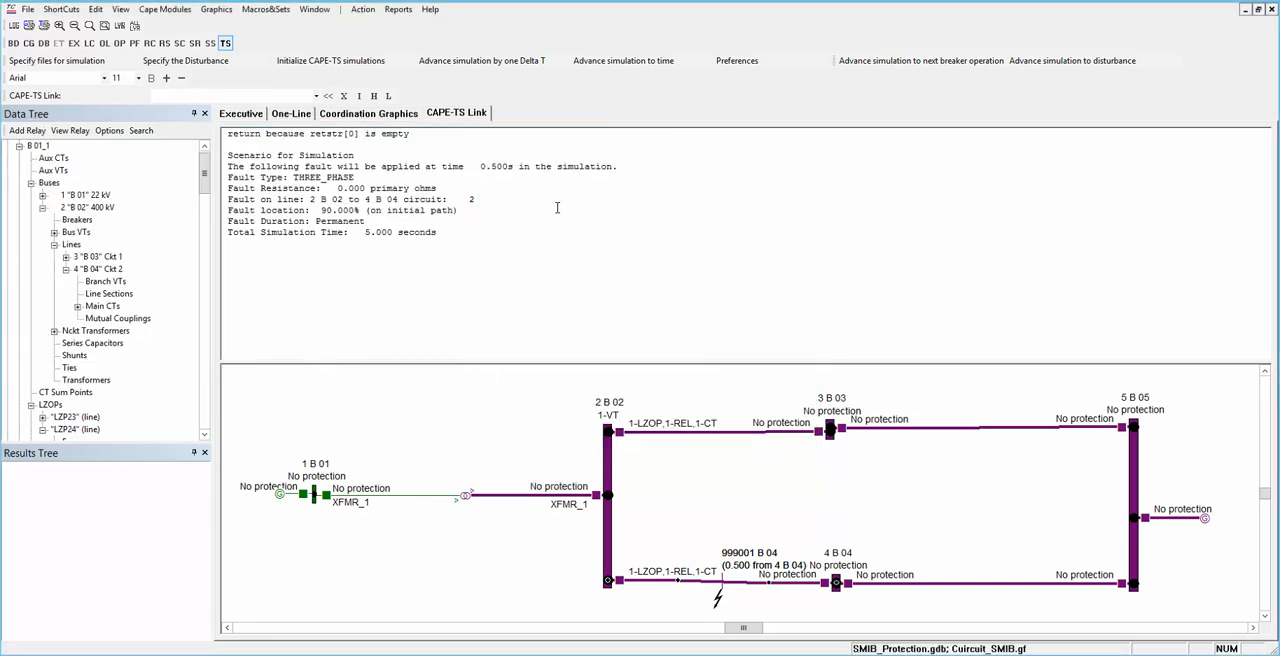
click(277, 12)
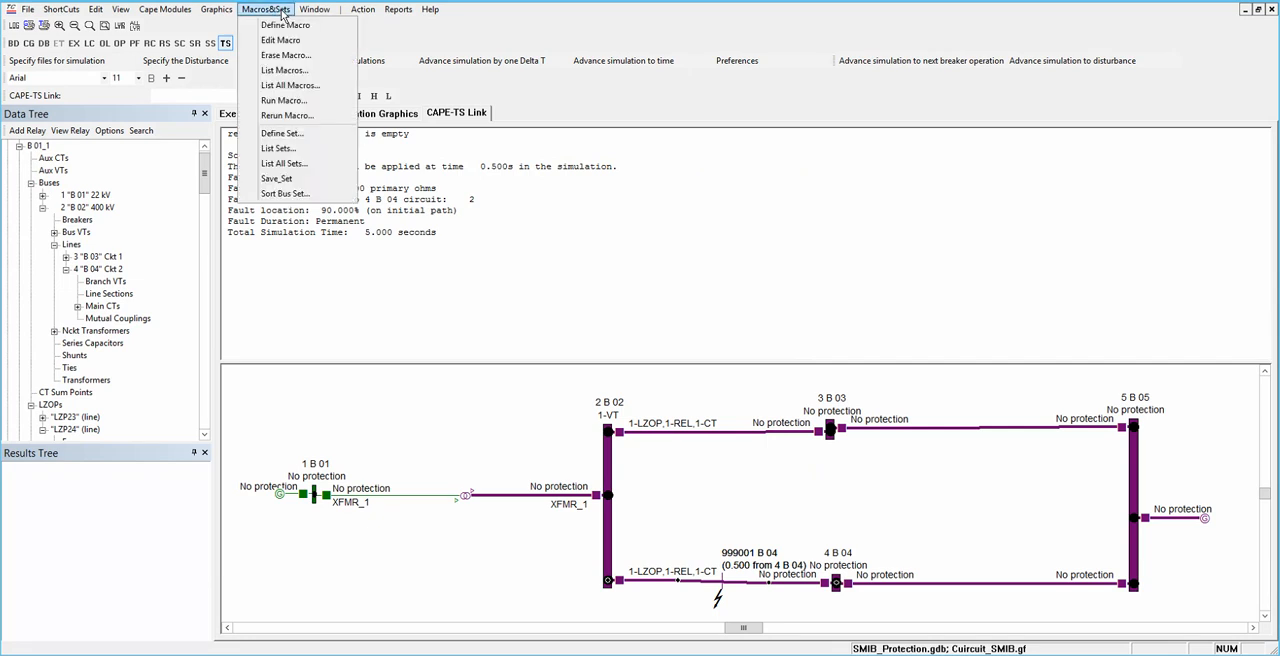
click(293, 136)
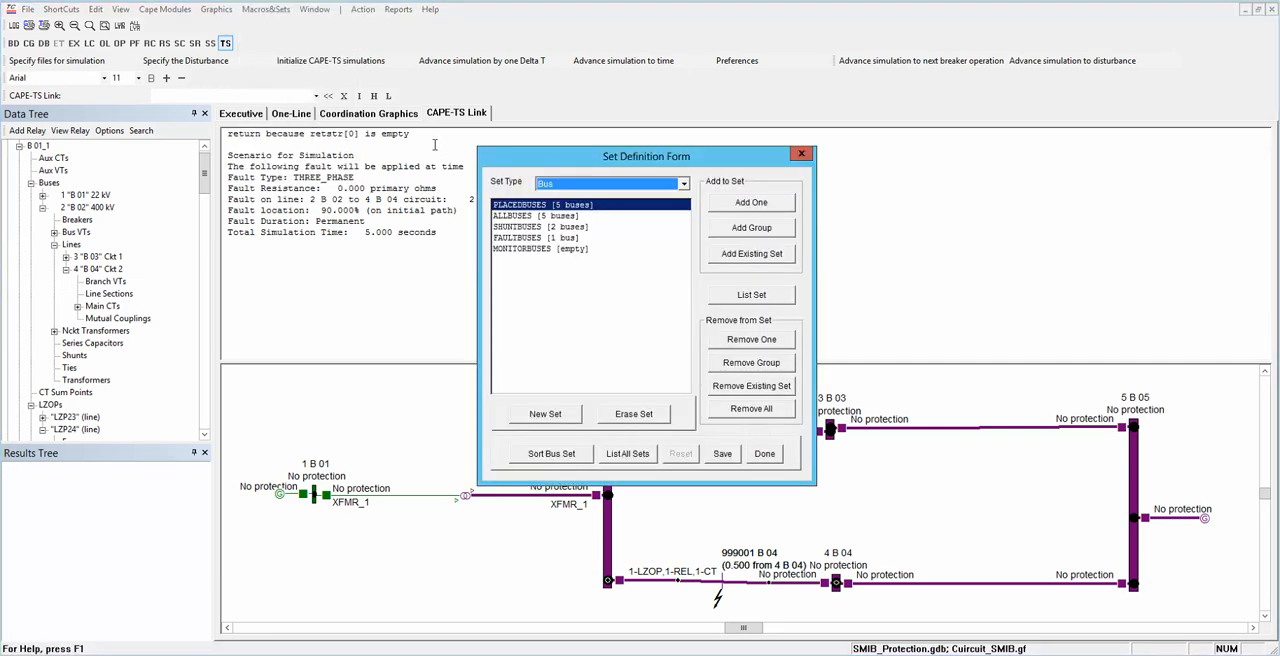
click(684, 184)
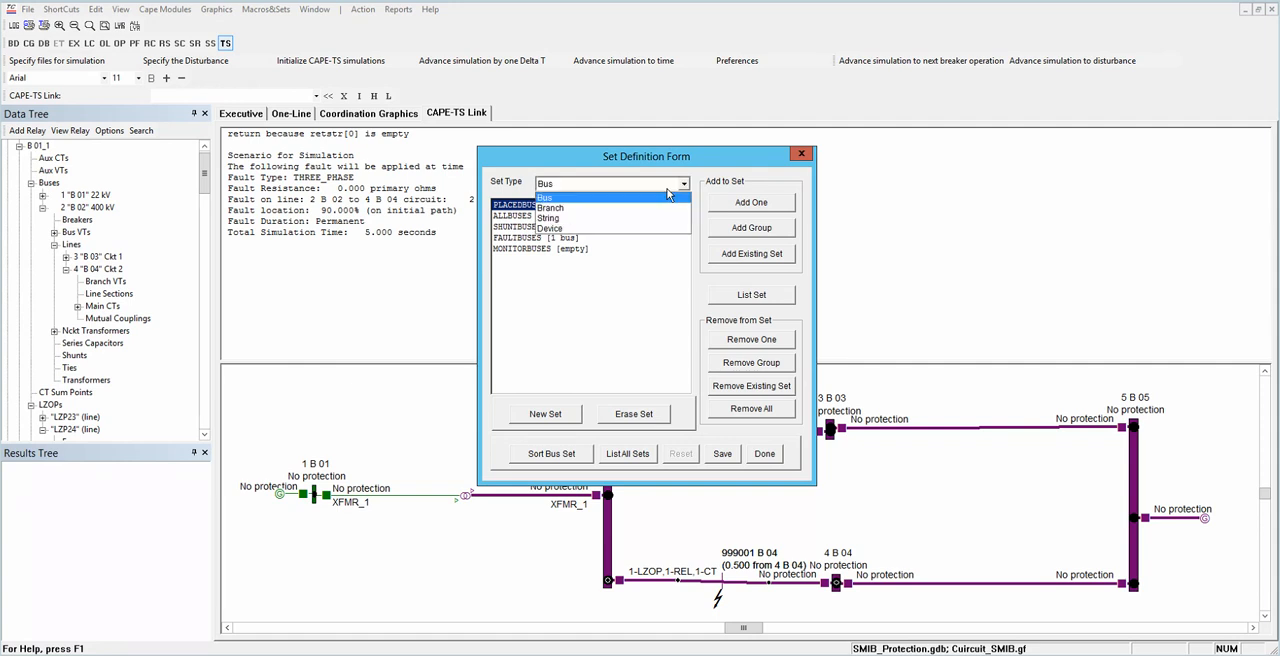
click(556, 228)
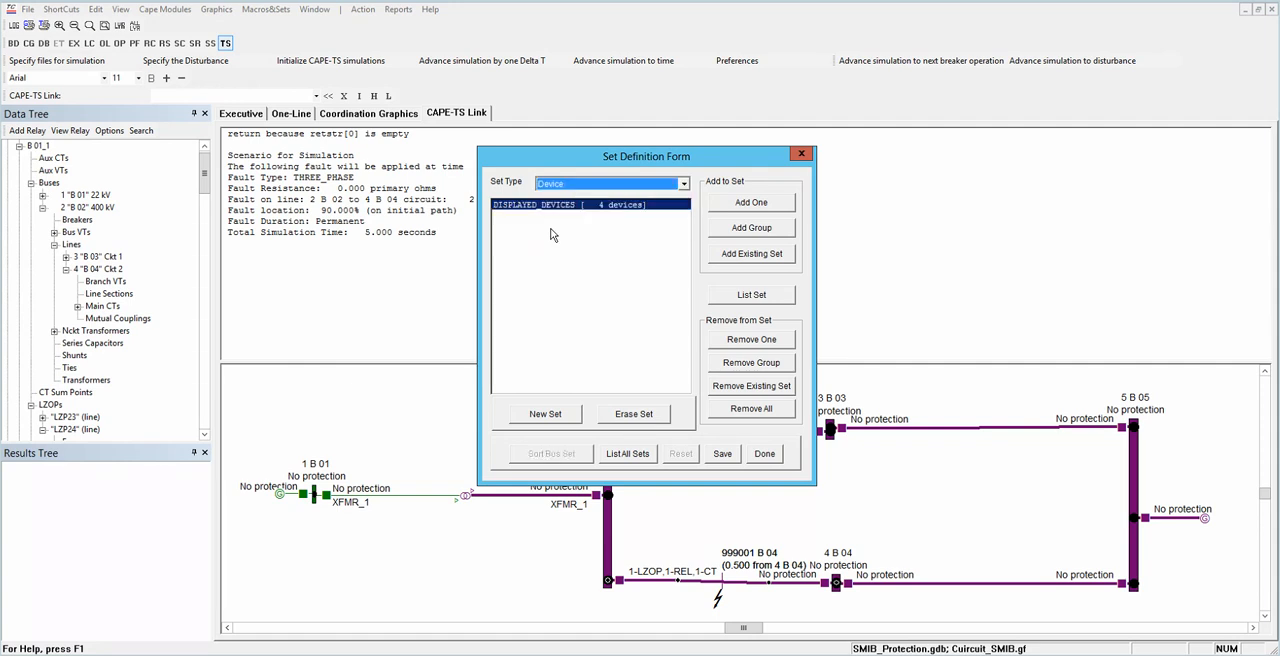
click(562, 418)
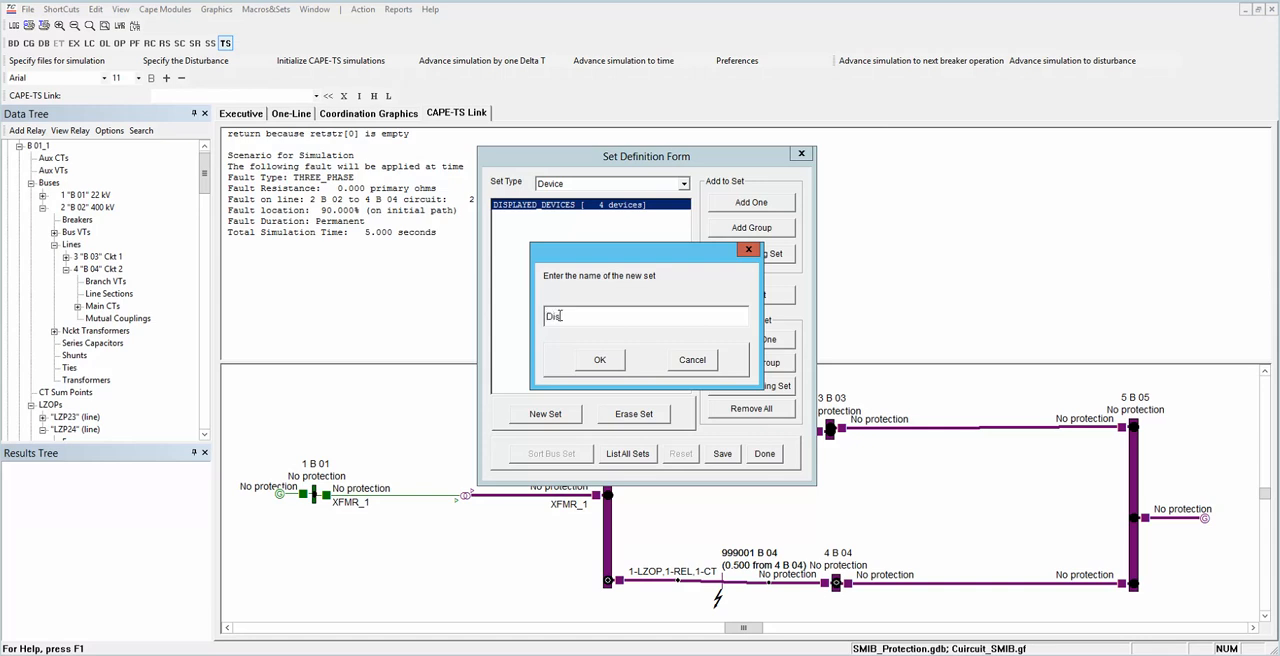
text(ay)
text(_relay24)
click(614, 364)
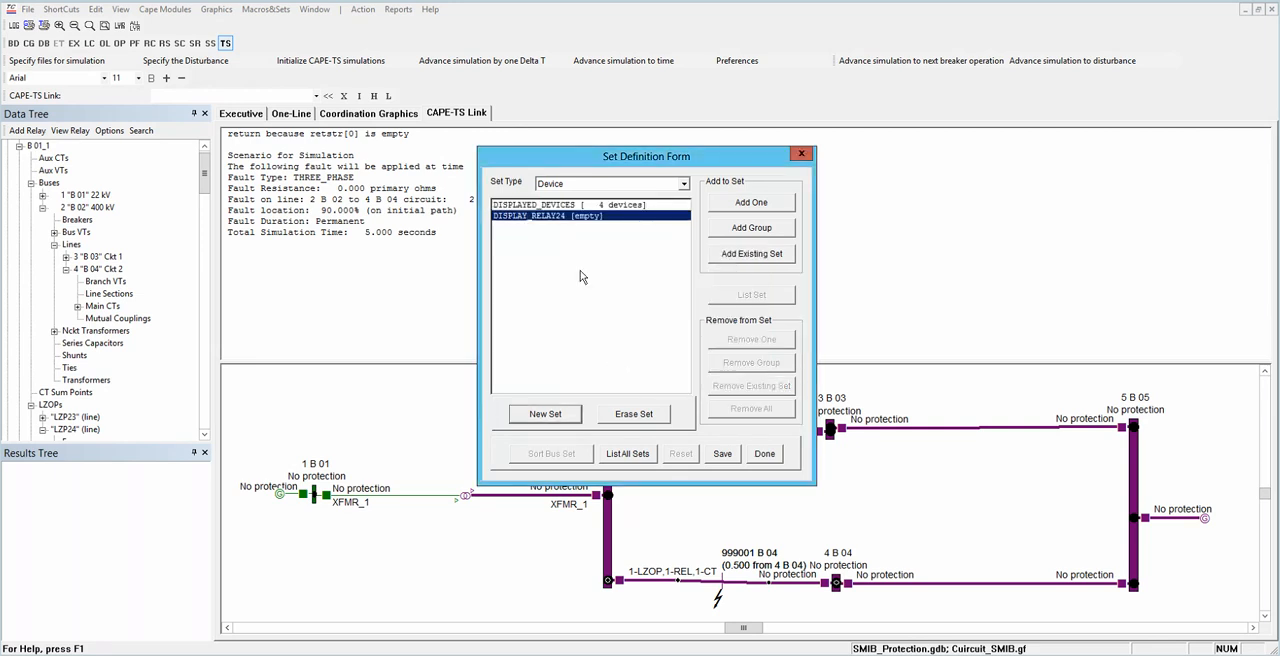
Step: Add the M1P and M2P distance elements of relay Re24 on LZP24 at substation B 01_1 to DISPLAY_RELAY24, and finish the set definitions
click(751, 203)
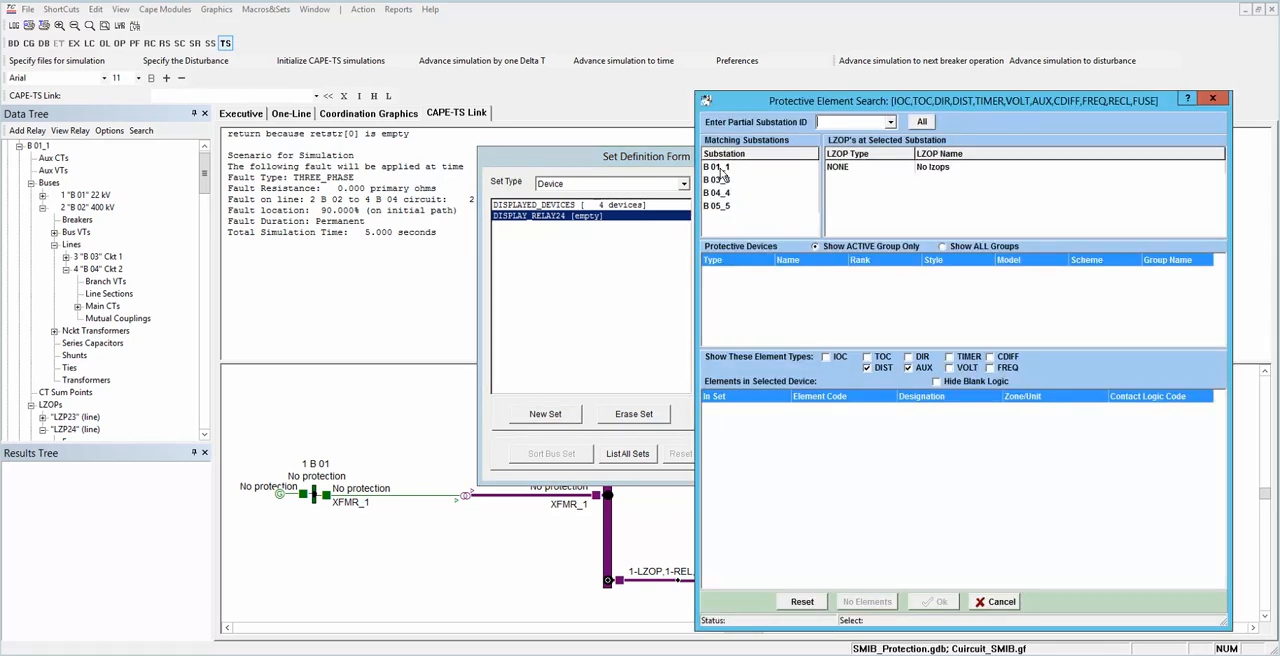
click(720, 168)
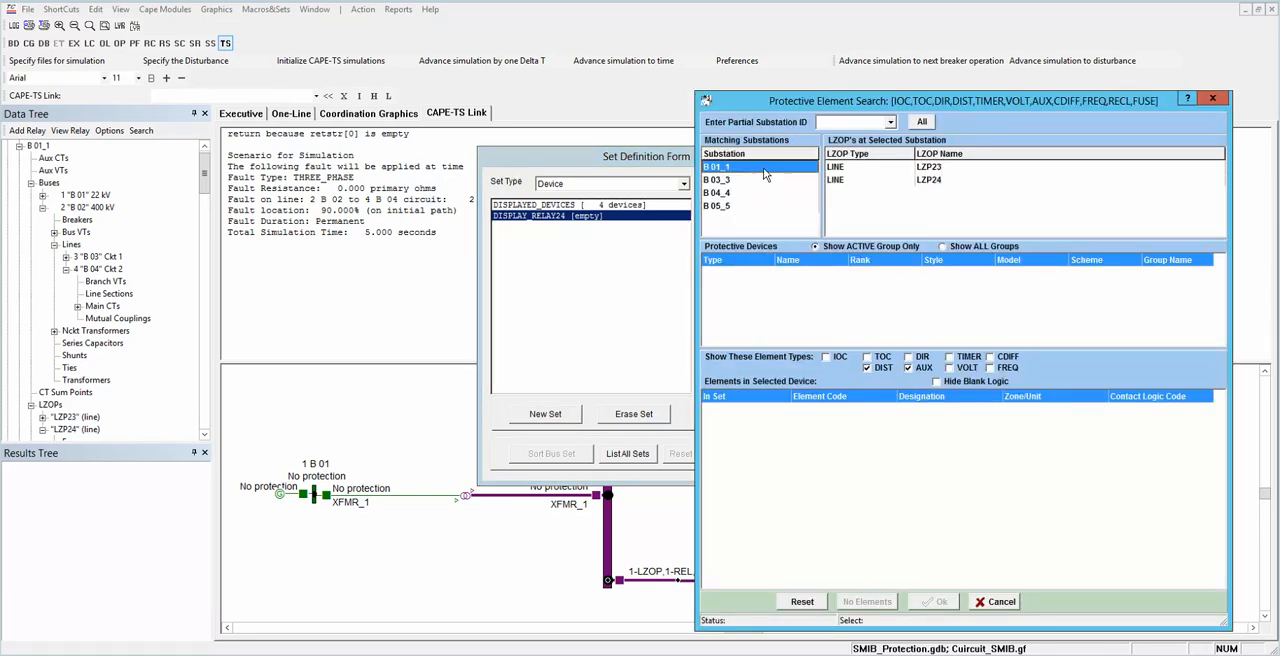
click(836, 182)
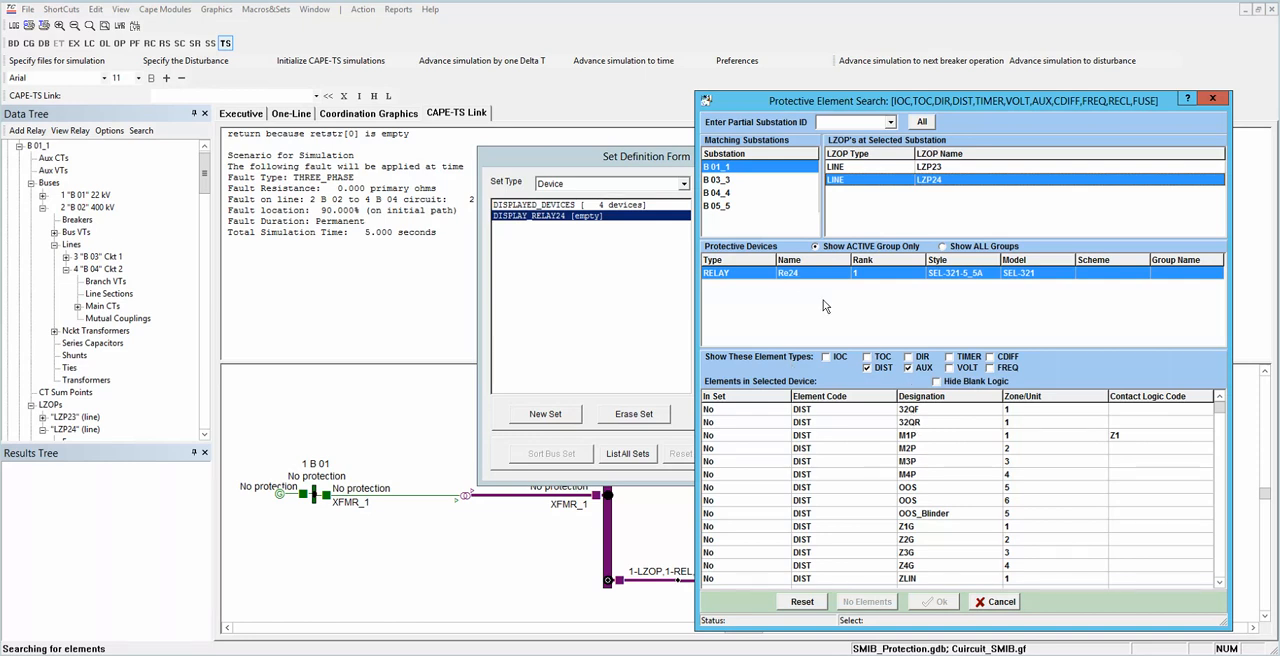
double_click(912, 437)
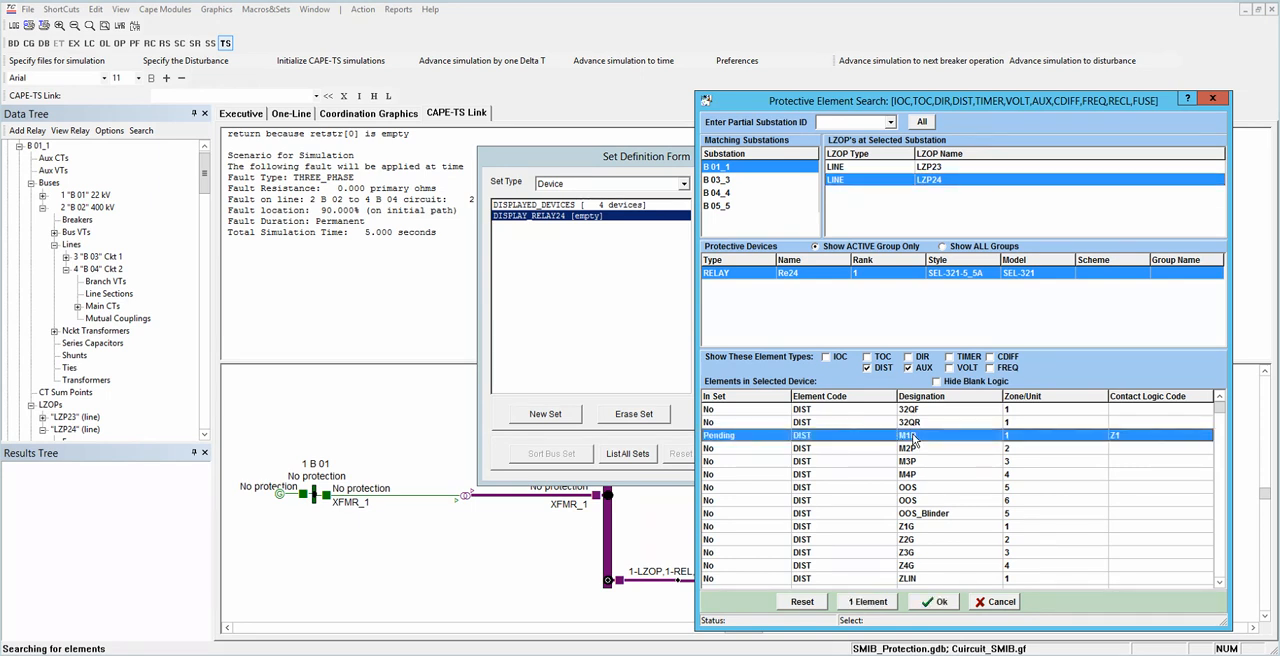
double_click(912, 450)
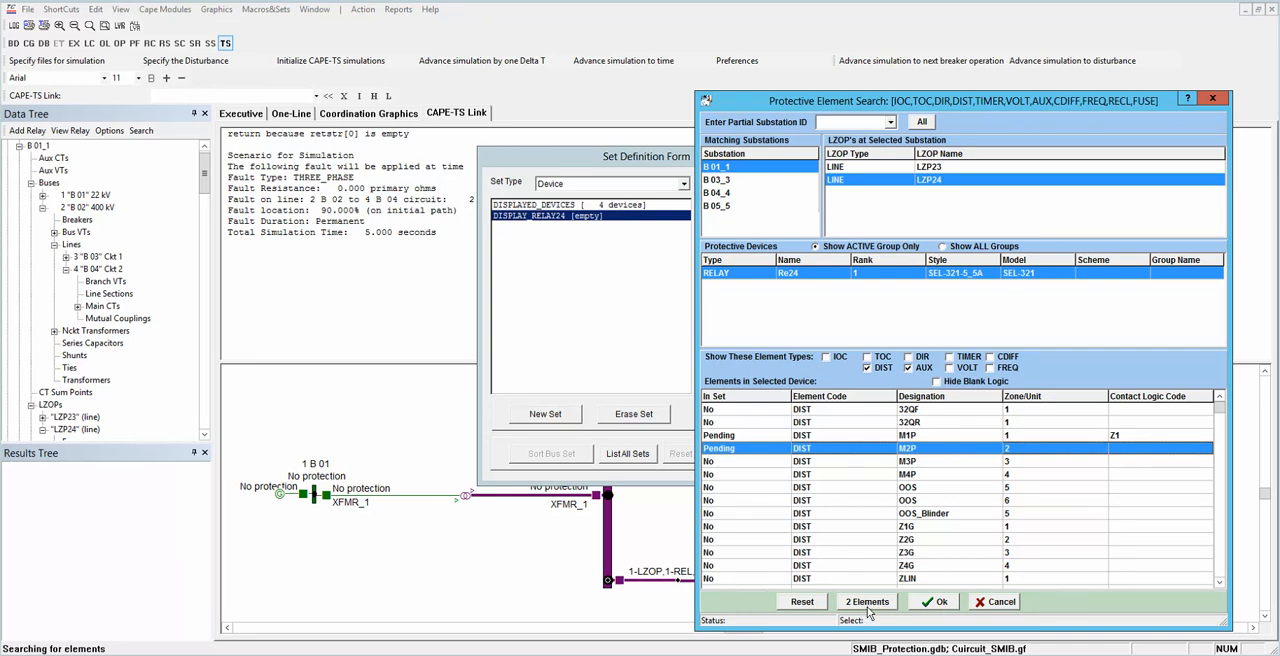
click(922, 601)
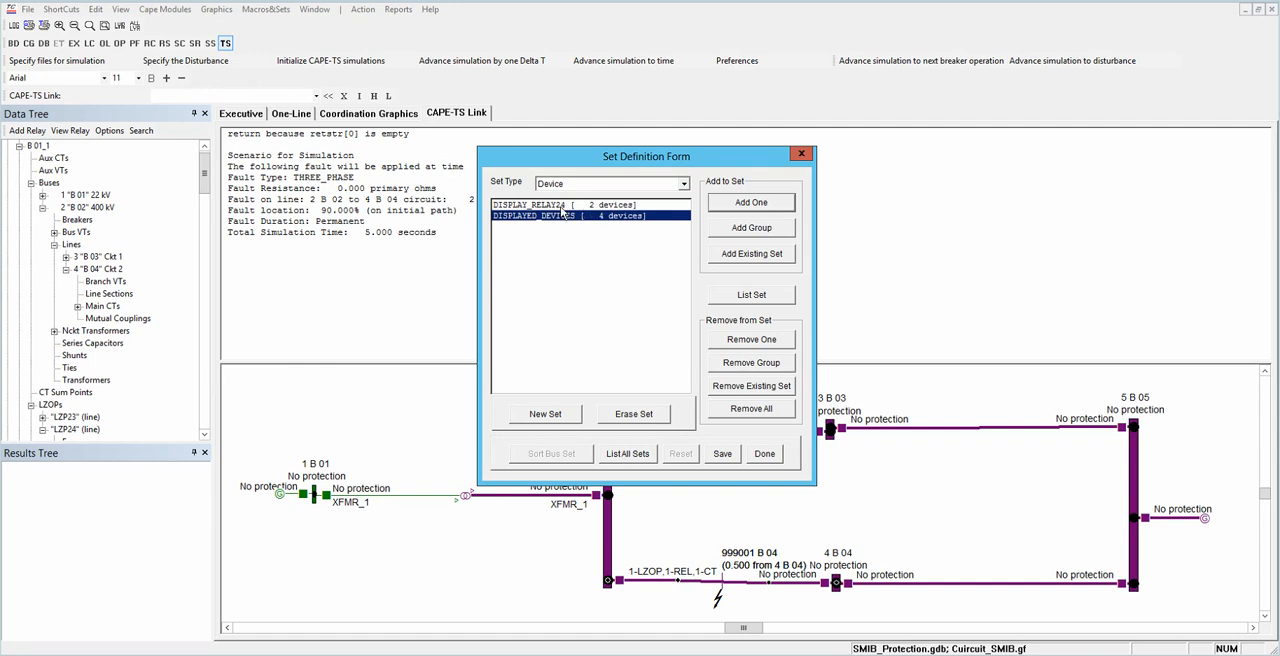
click(763, 456)
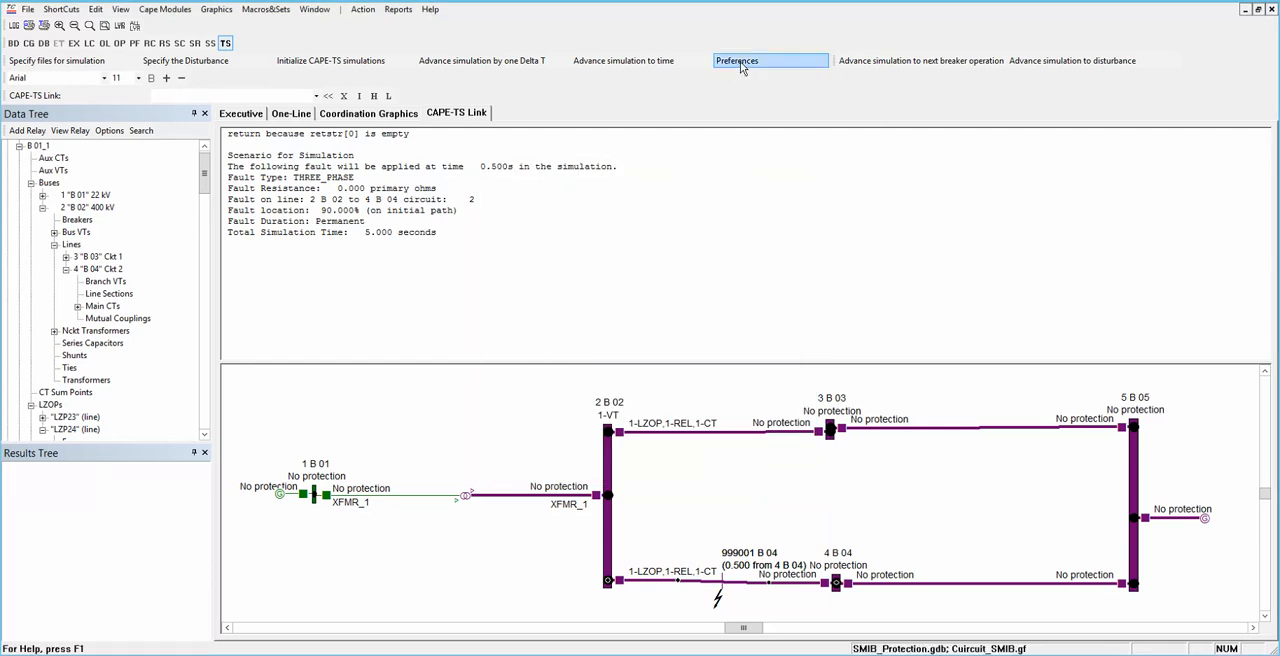
Step: In the report preferences, monitor Va and Vp for the bus set ALLBUSES and Ip for the branch set PLACEDBRANCHES
click(740, 61)
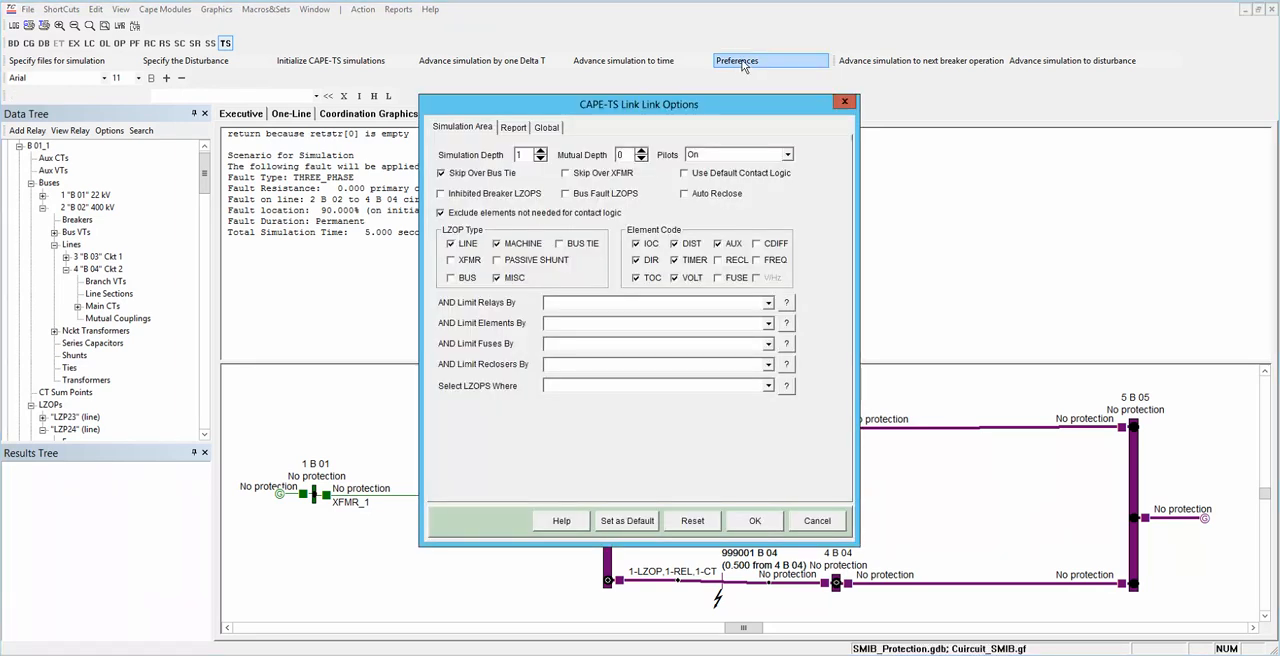
click(512, 128)
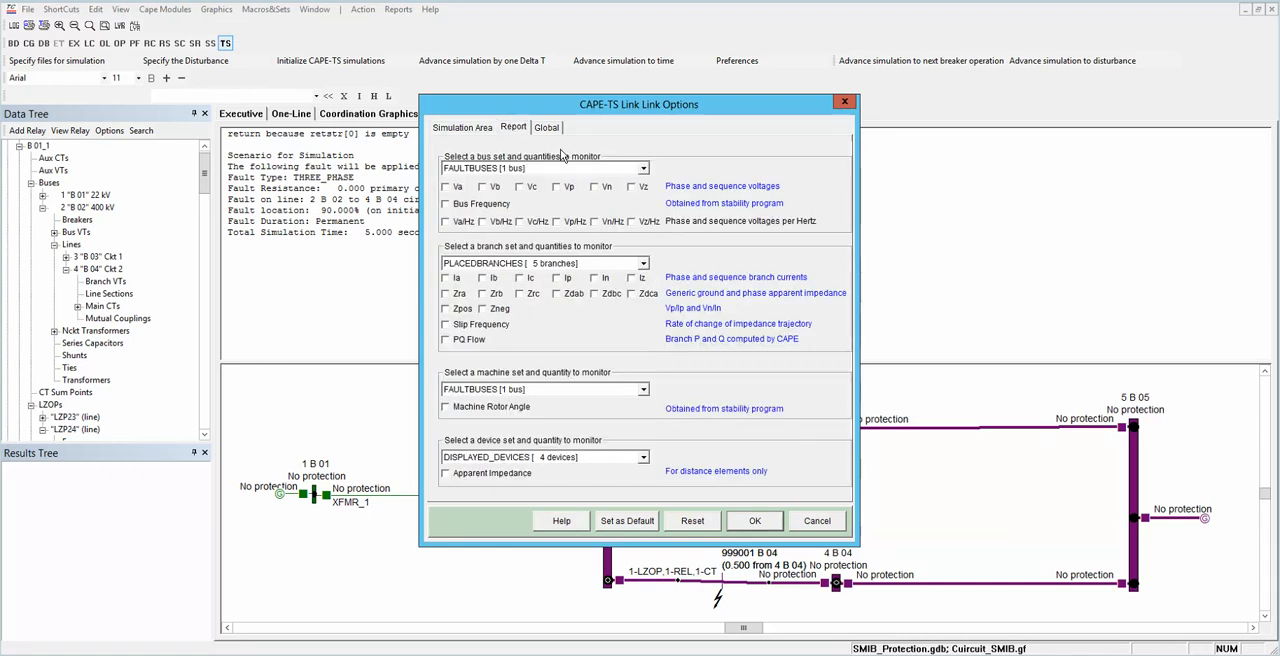
click(643, 169)
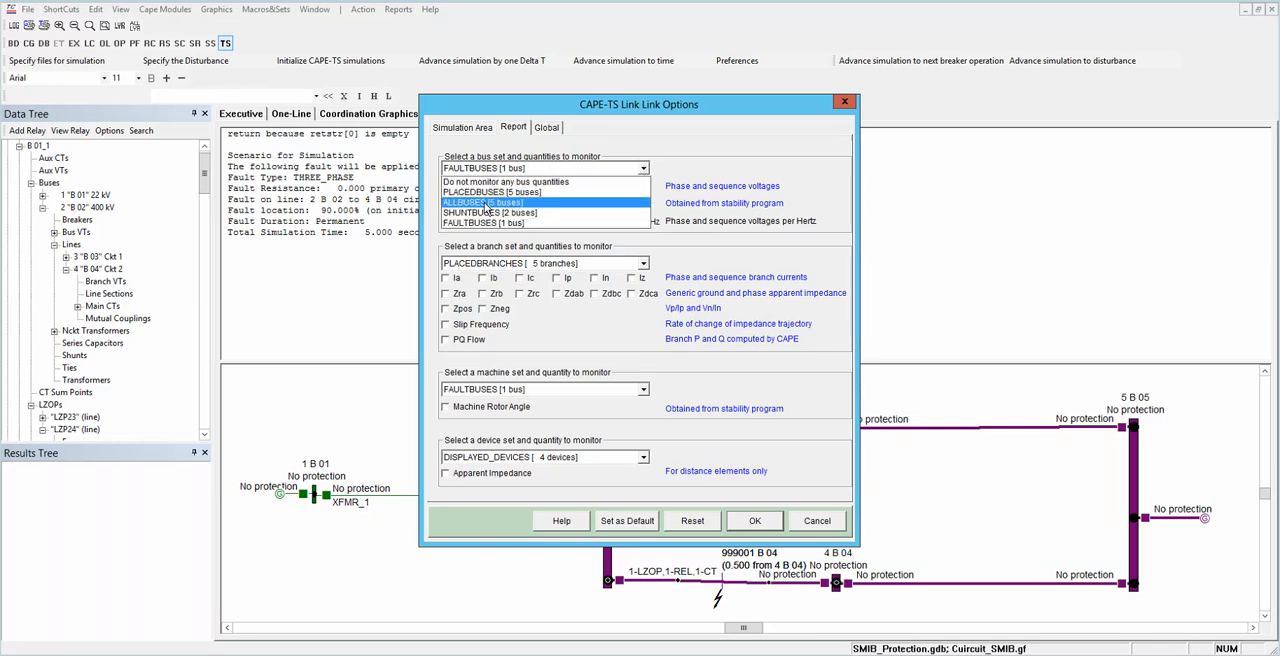
click(487, 204)
click(446, 188)
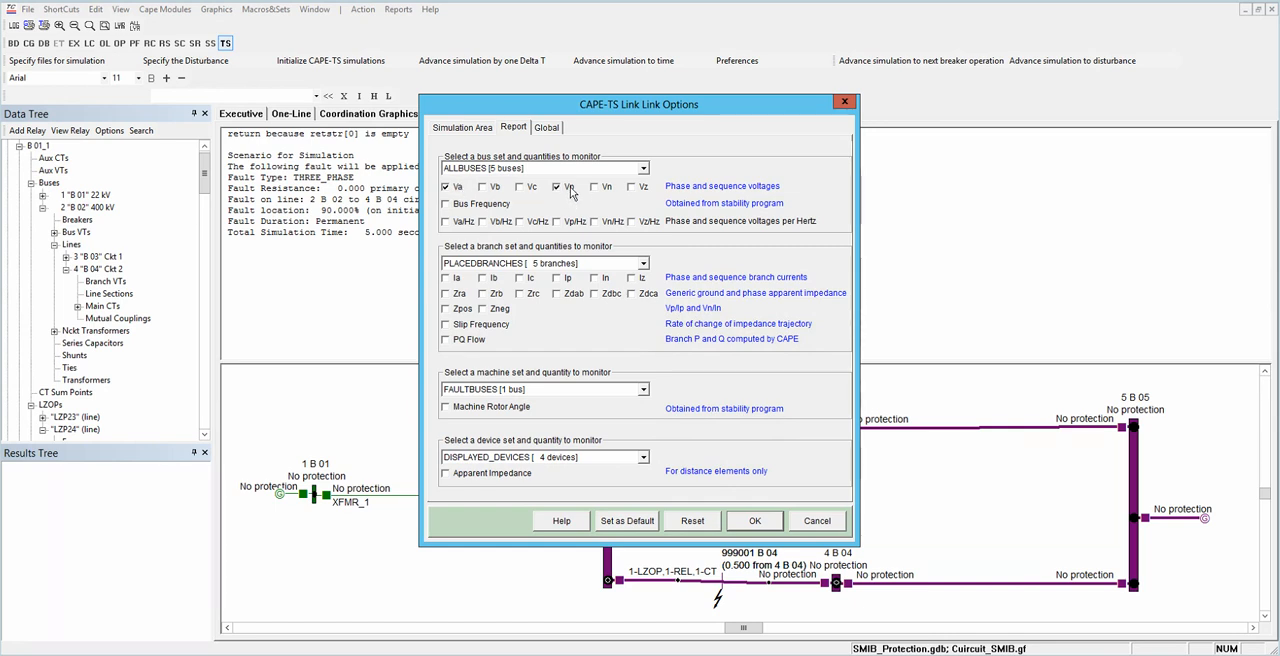
click(643, 265)
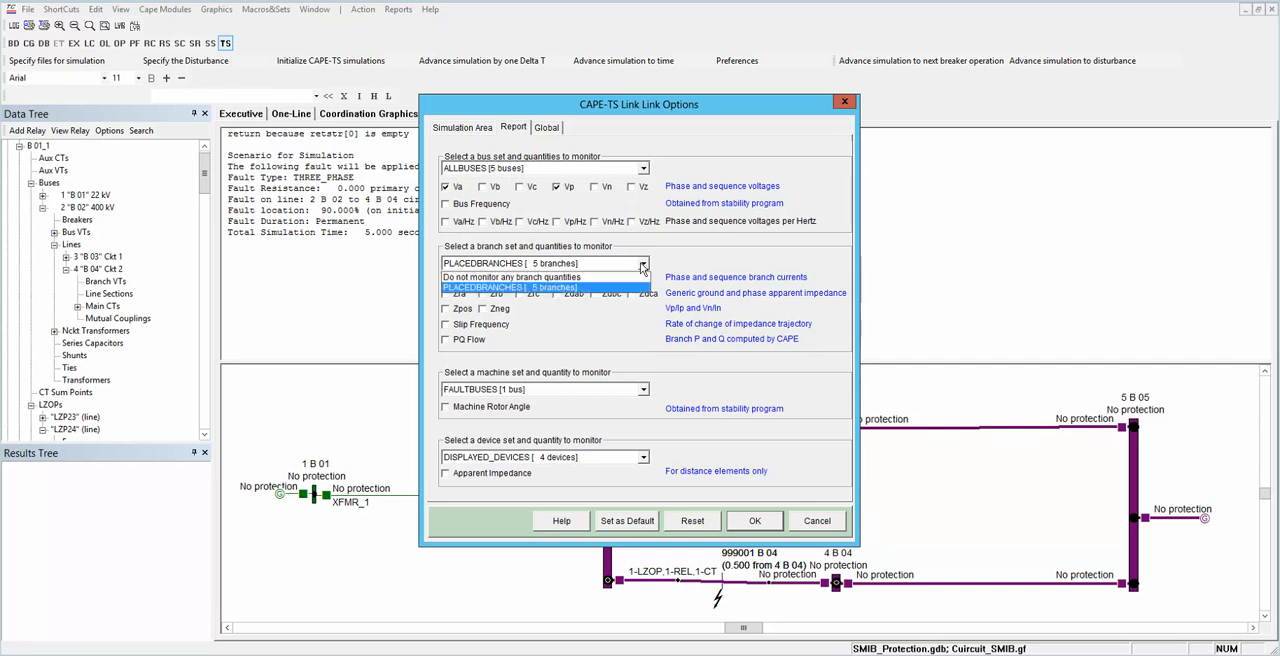
click(570, 292)
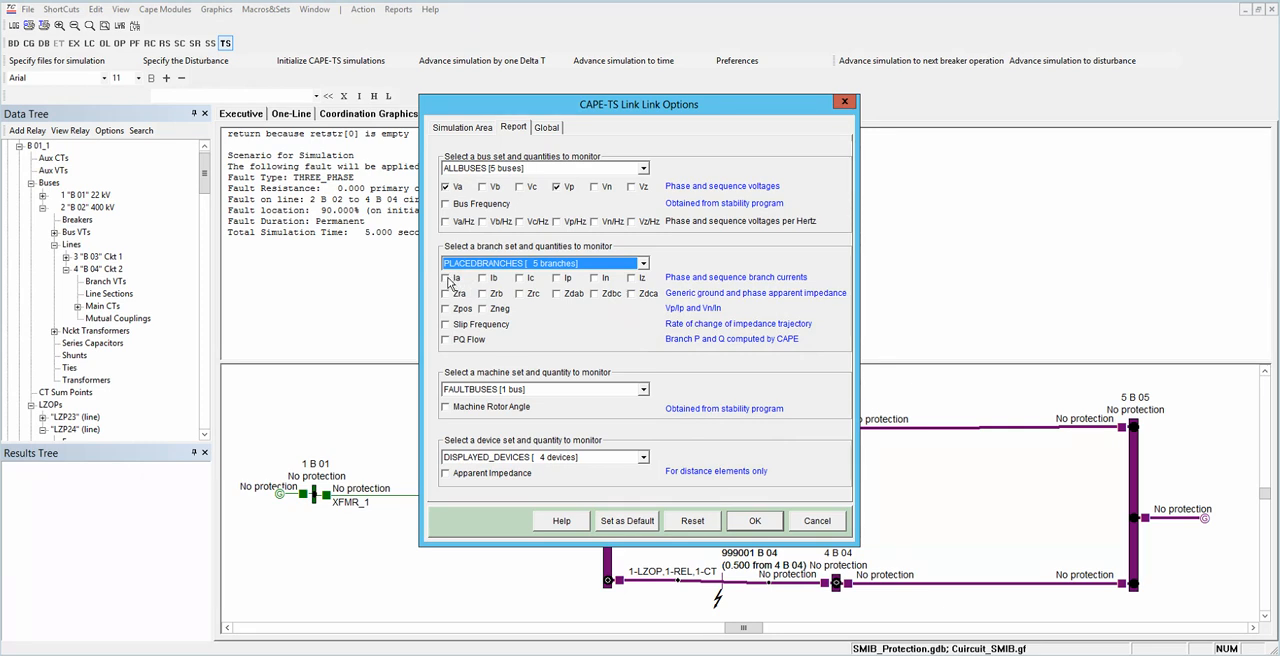
click(557, 279)
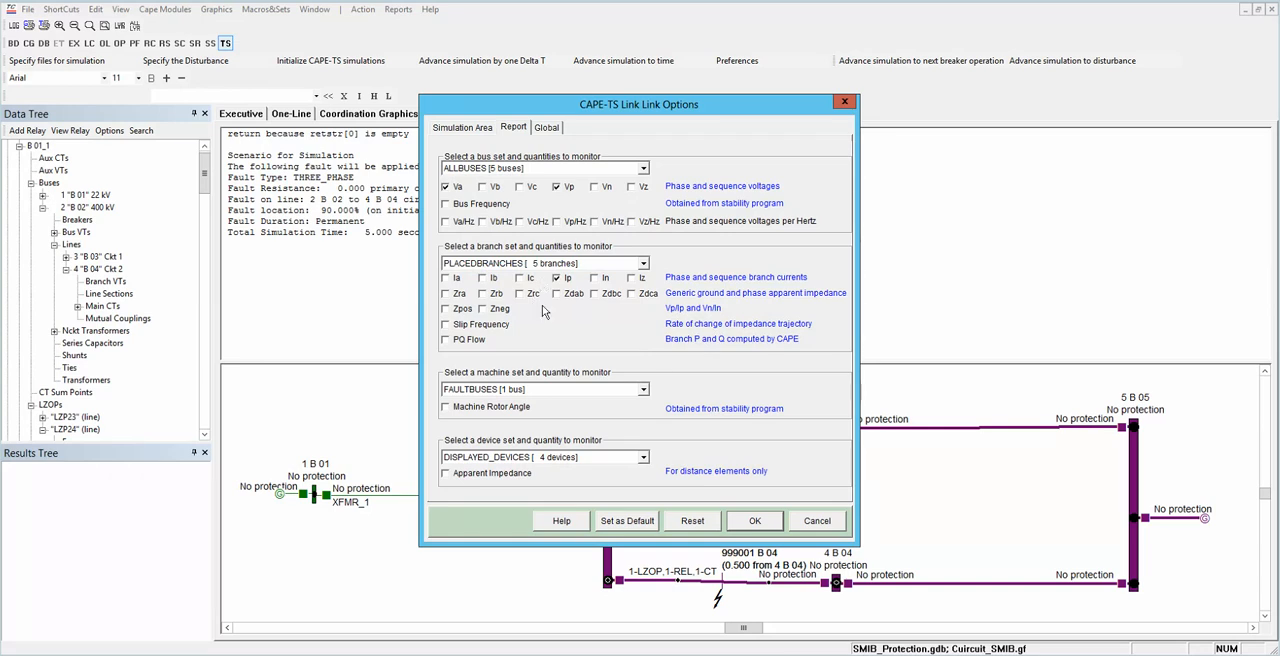
Step: Monitor machine rotor angle for SHUNTBUSES and apparent impedance for the device set DISPLAY_RELAY24, and accept the preferences
click(643, 390)
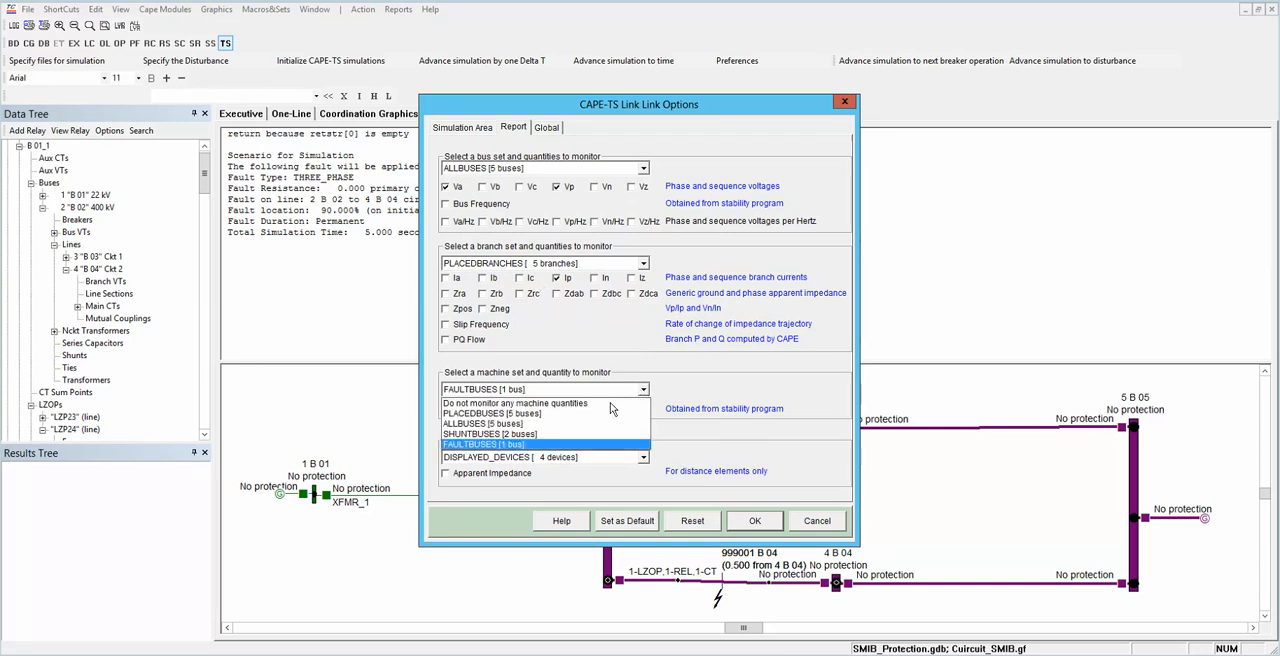
click(531, 436)
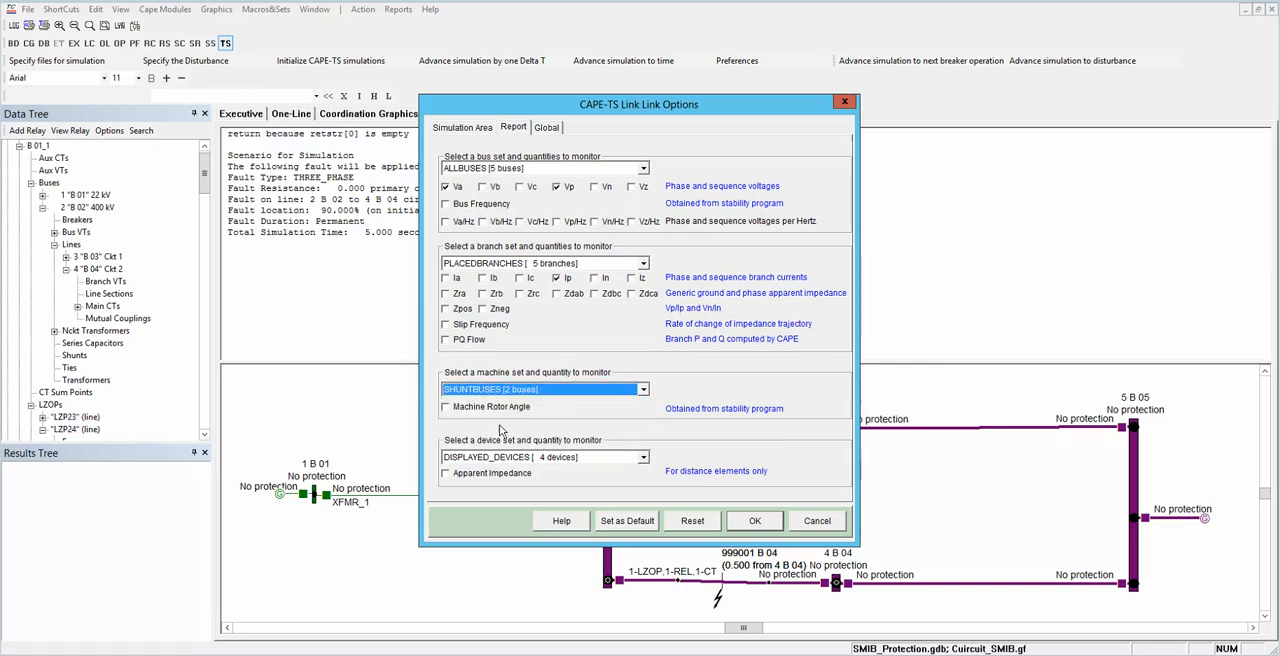
click(447, 408)
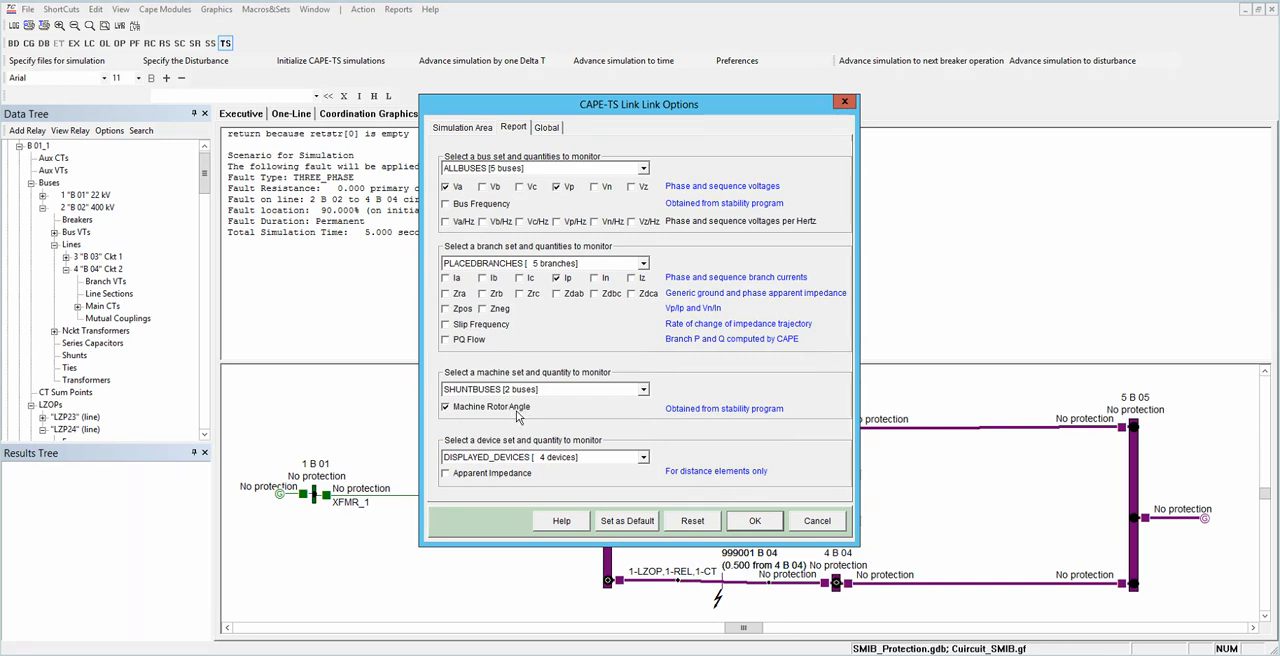
click(528, 459)
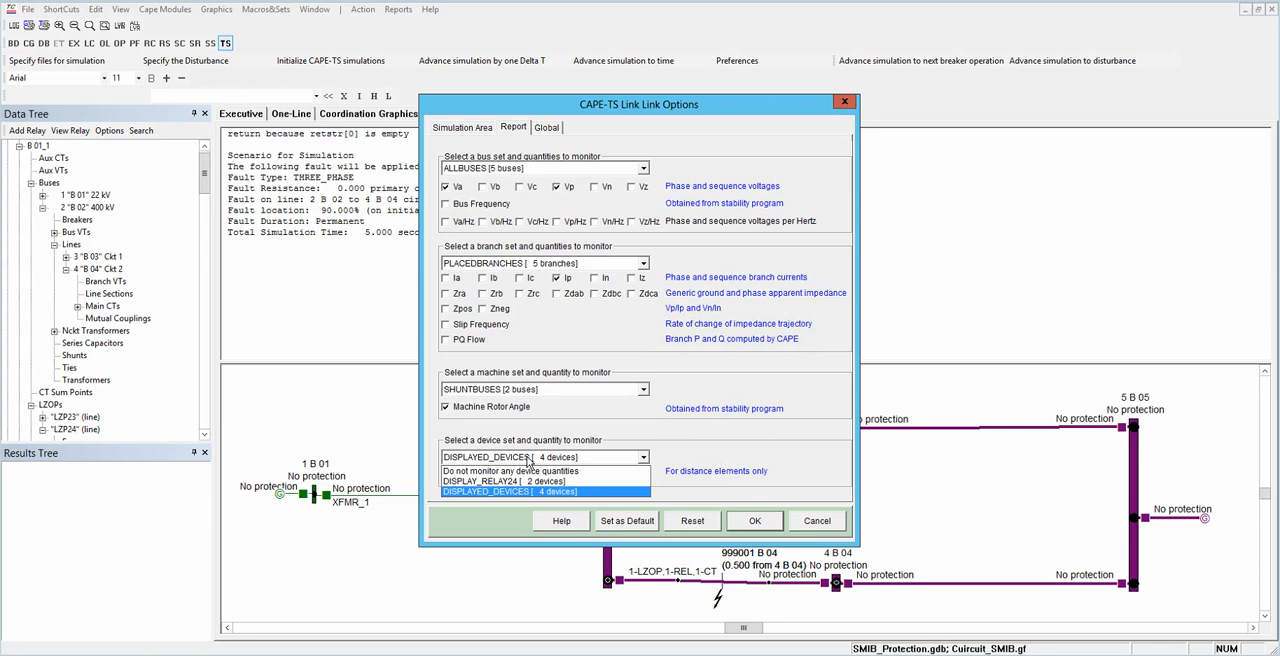
click(524, 484)
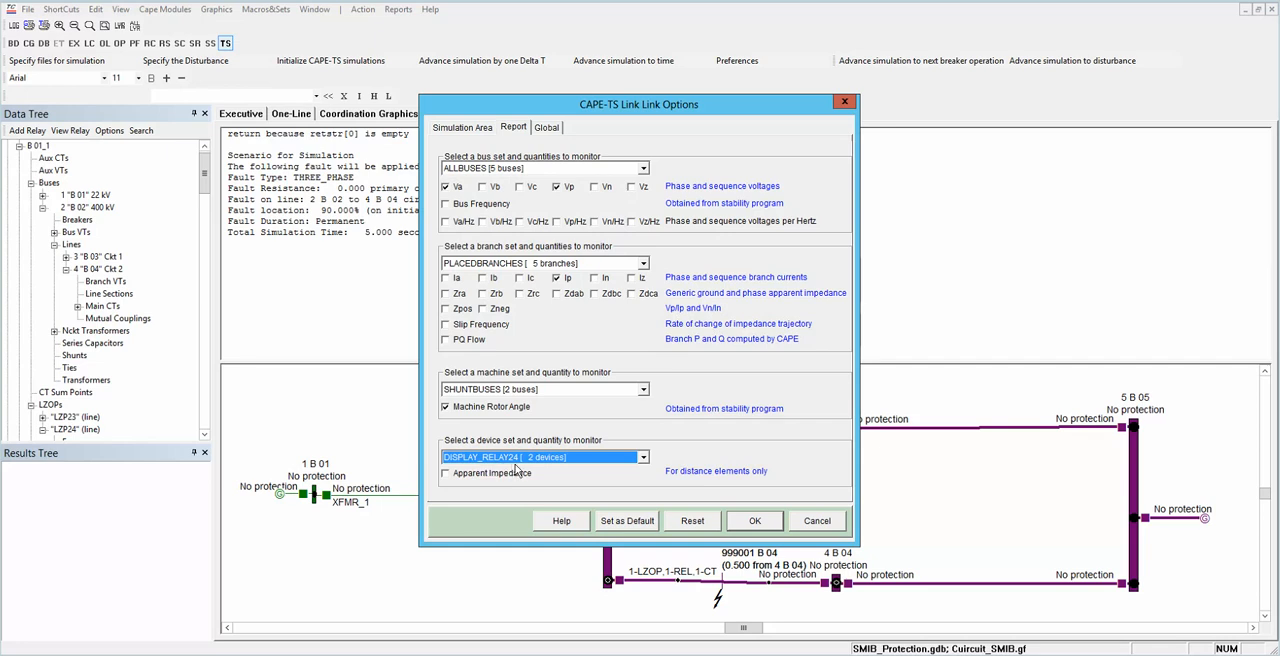
click(450, 475)
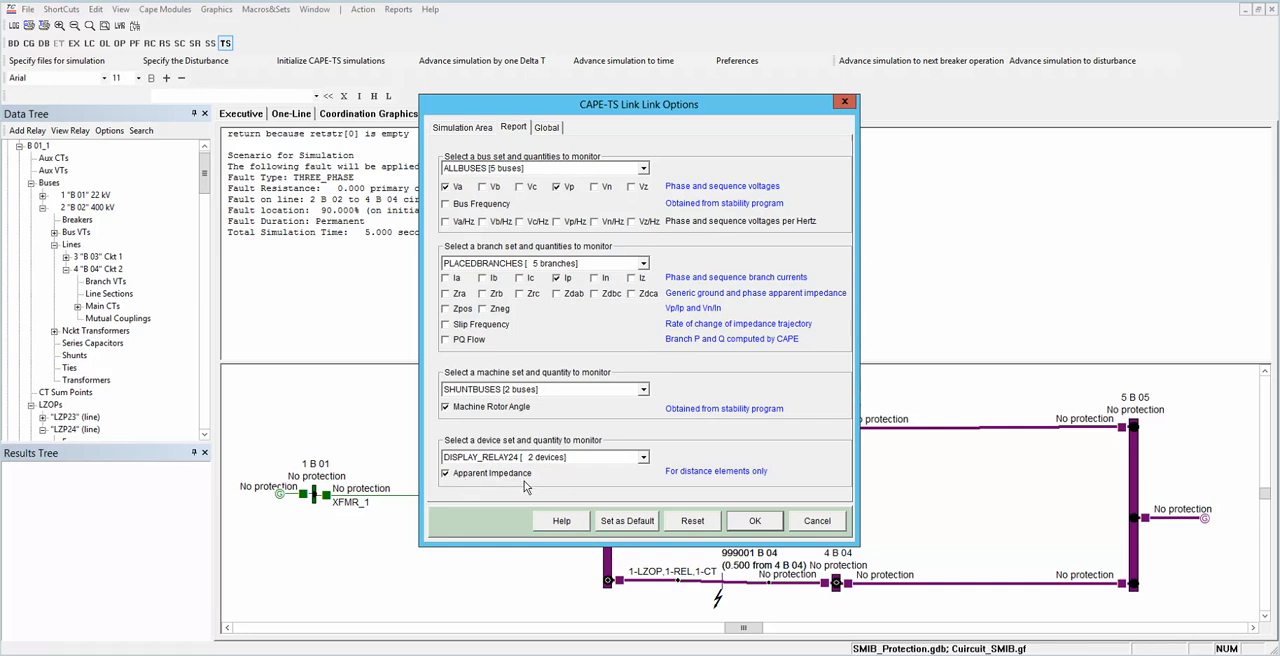
click(755, 521)
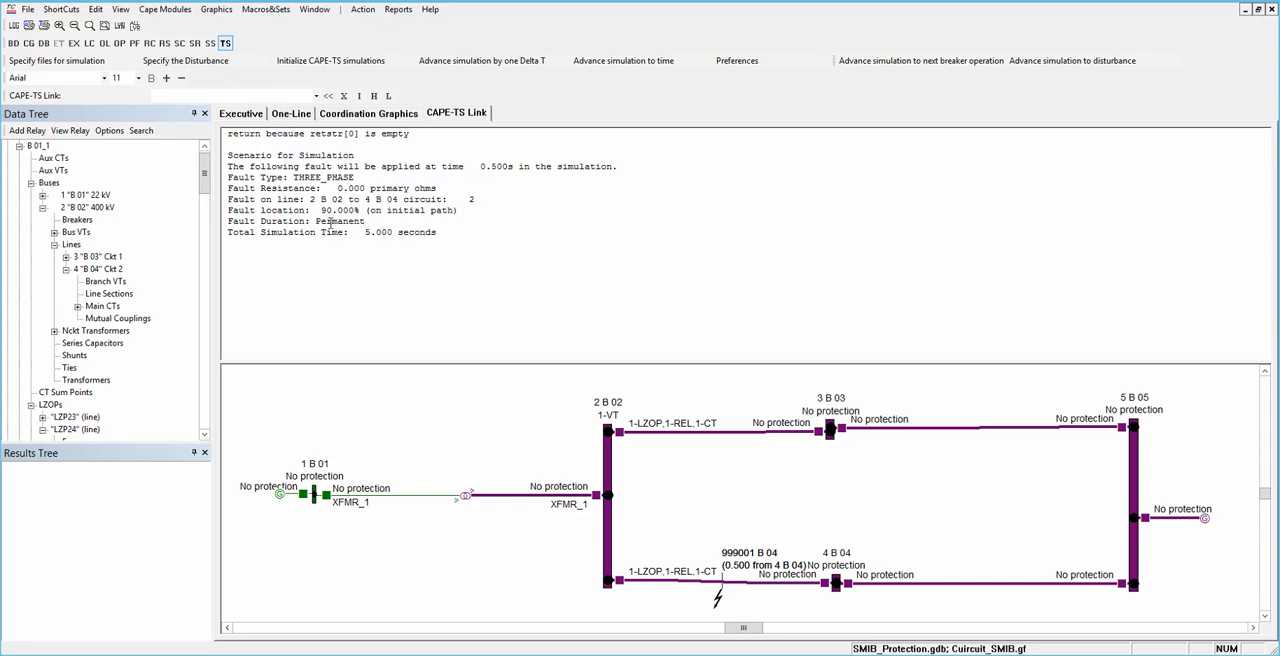
Step: Initialize the CAPE-TS simulation and review the initialization report
click(343, 61)
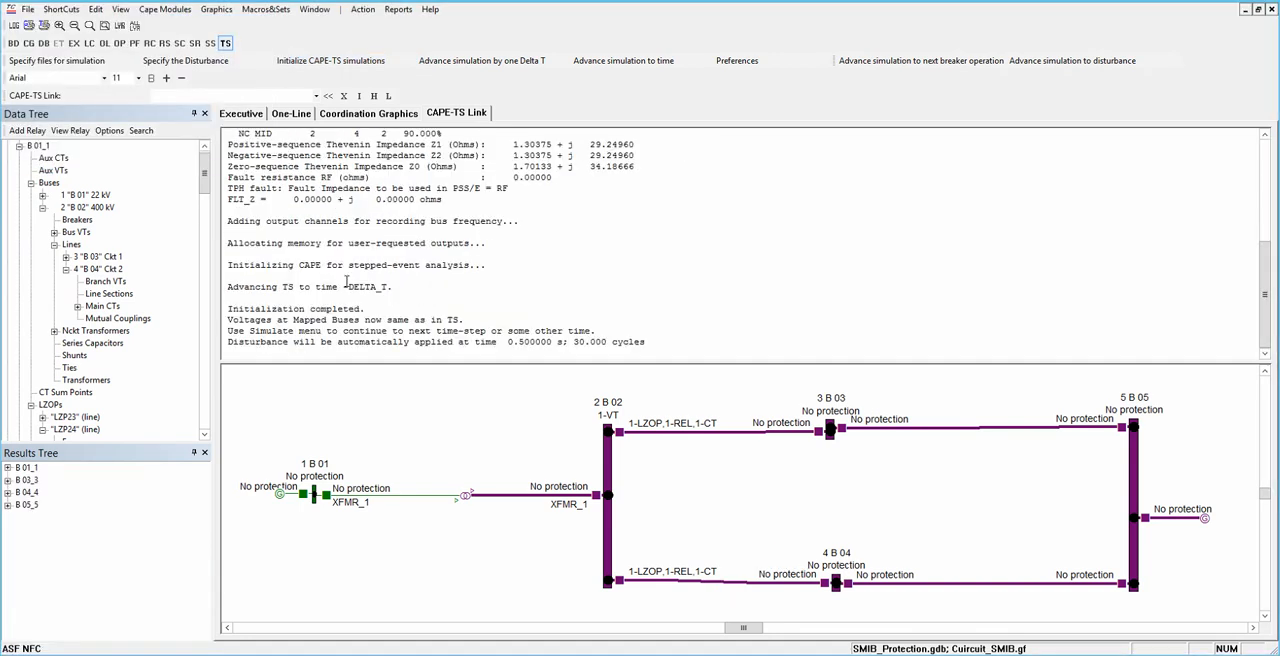
click(377, 299)
scroll(377, 299, up, 6)
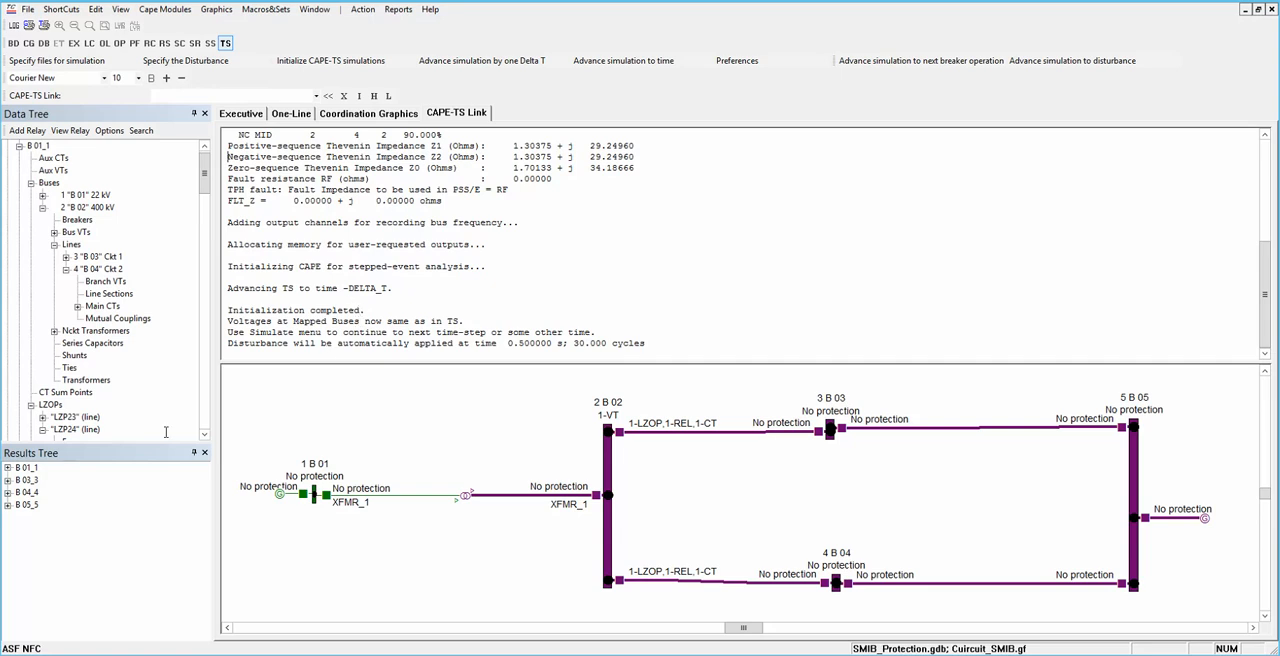
Step: Plot the rotor angle of the Ckt 1 generator at bus 1 B 01 and move its plot clear of the results
click(8, 467)
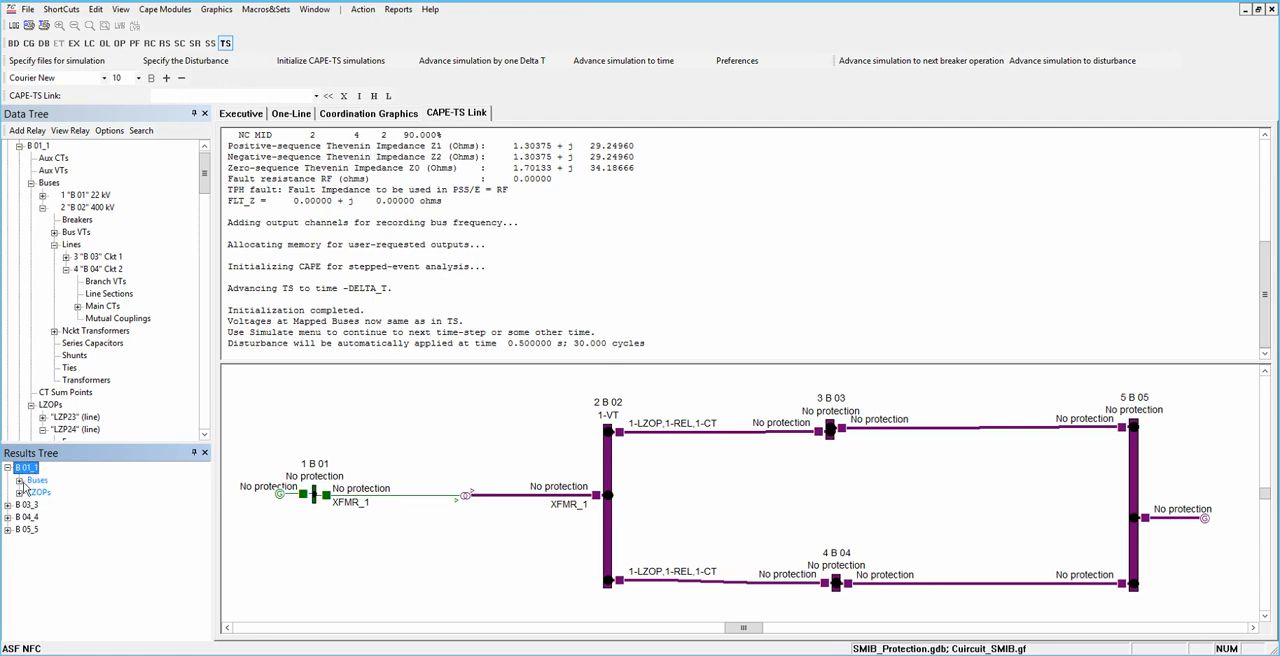
click(19, 480)
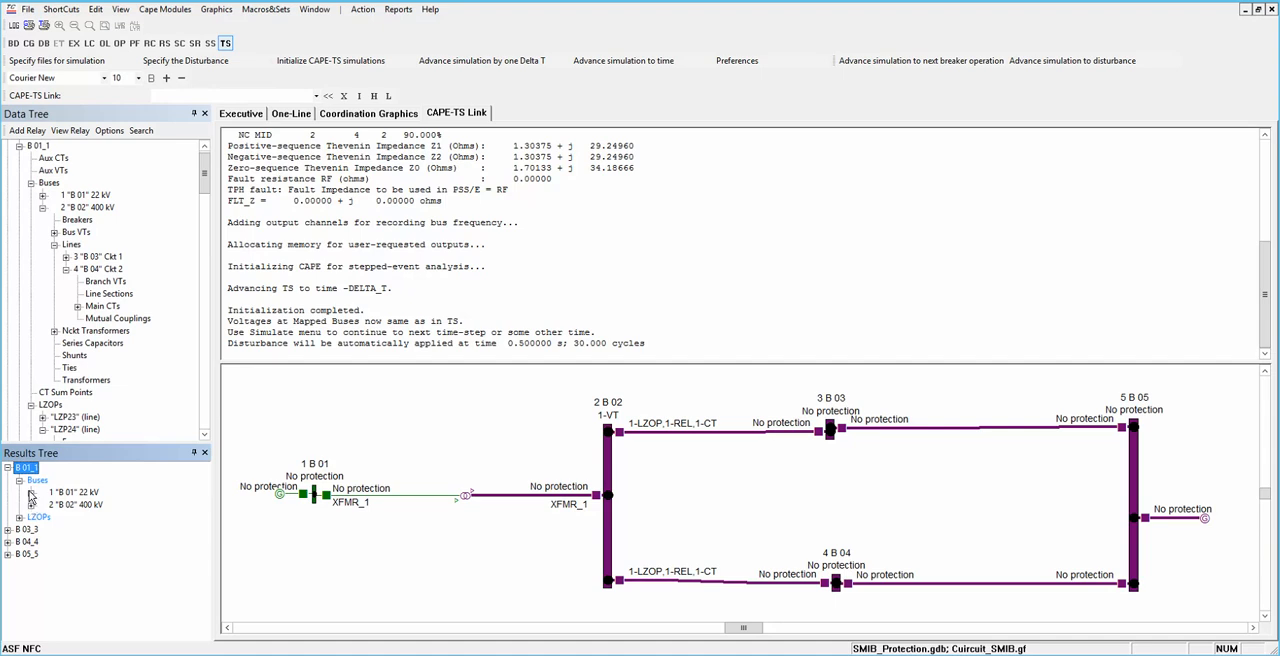
click(31, 492)
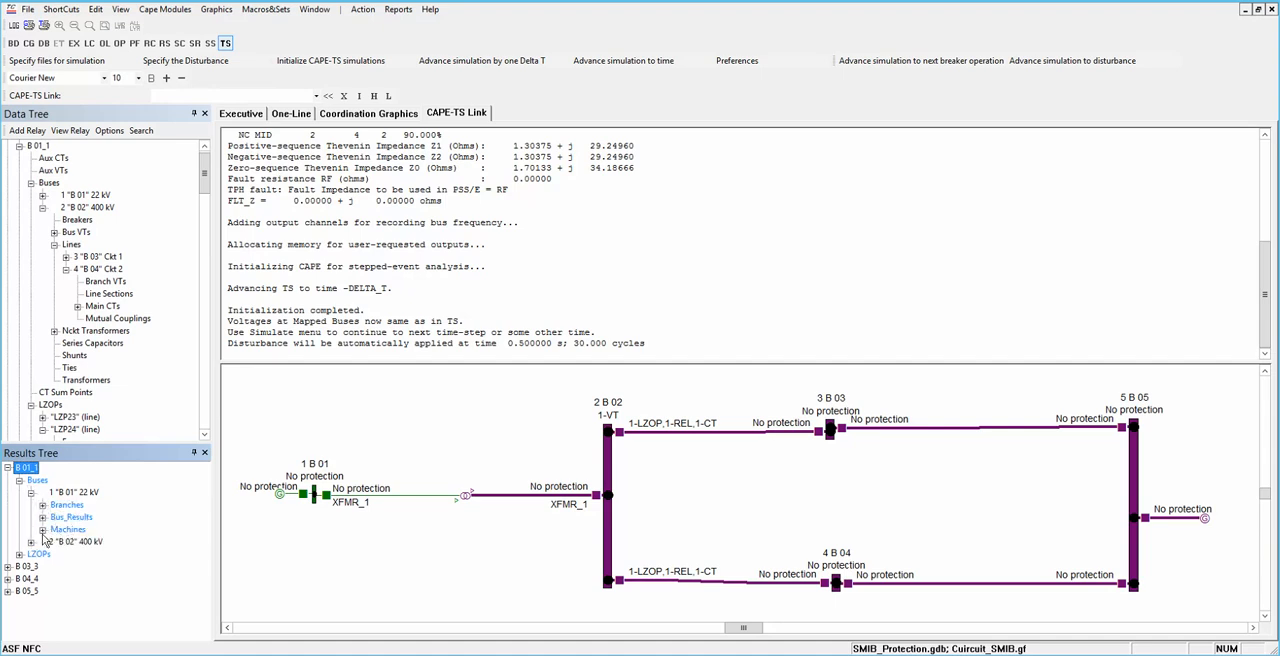
click(43, 529)
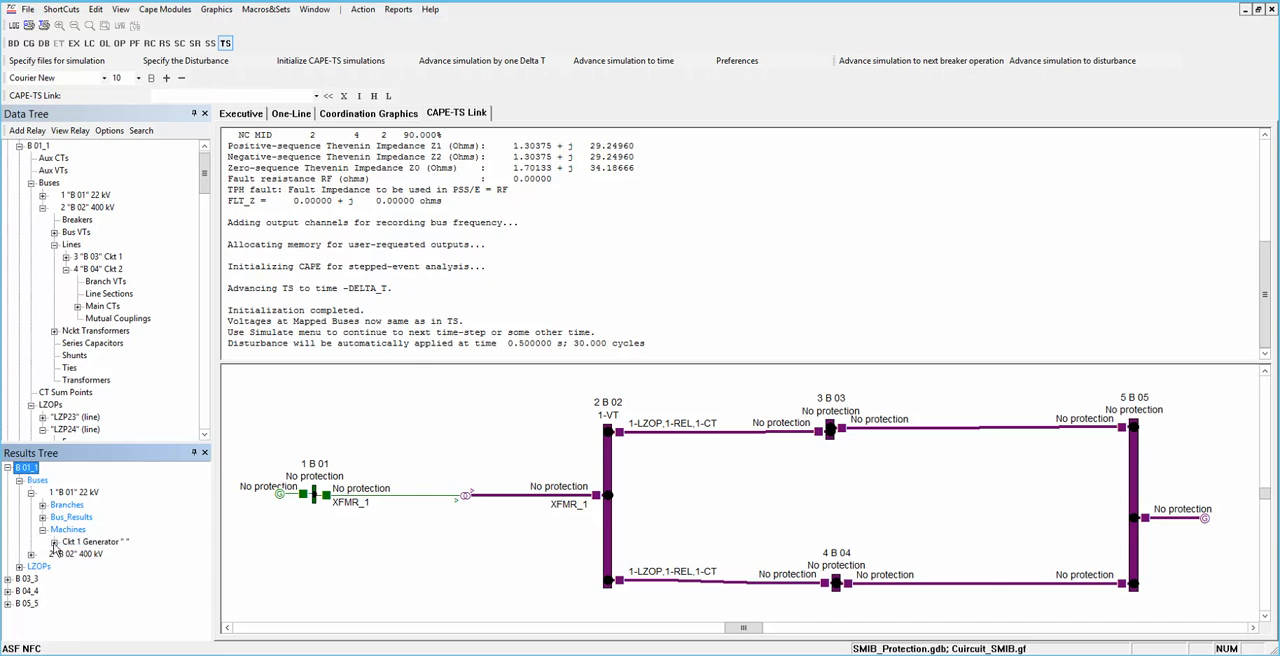
click(54, 542)
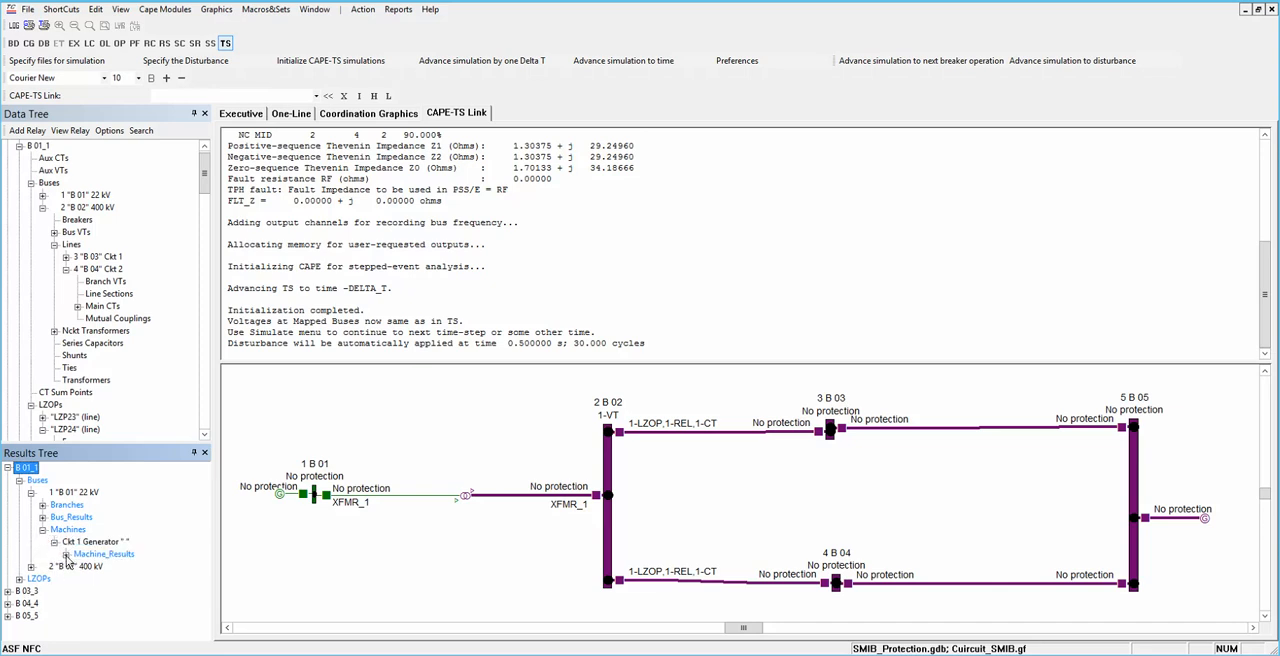
click(66, 554)
double_click(100, 566)
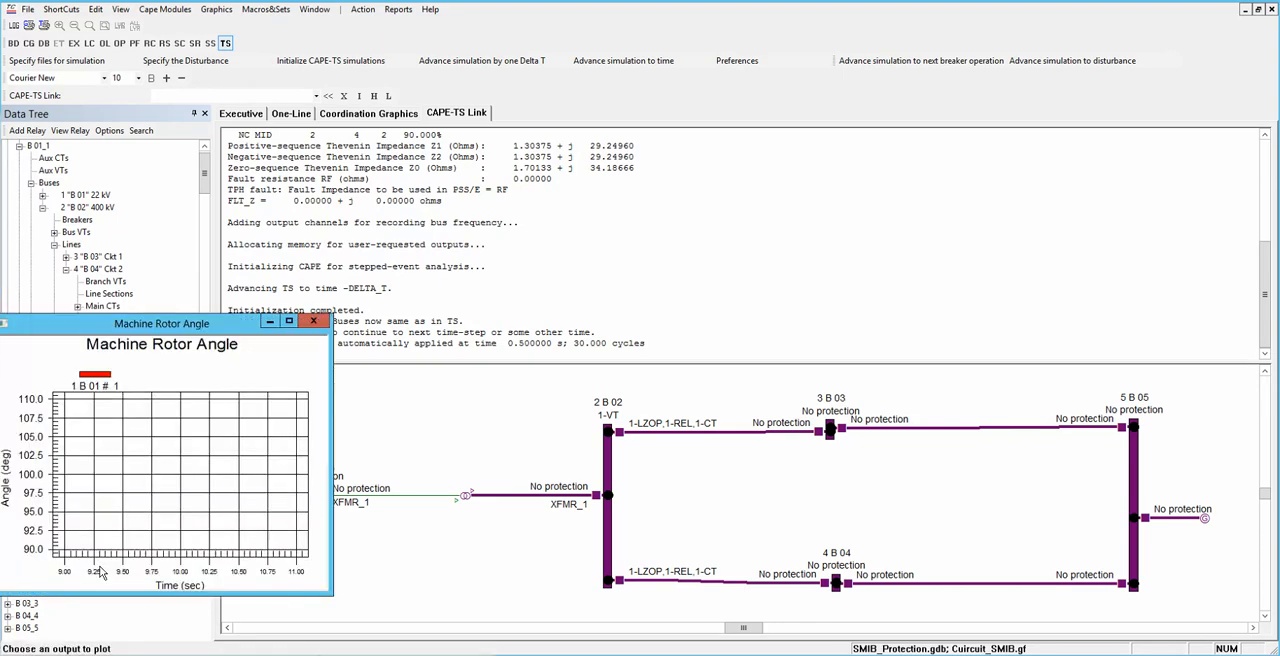
drag(168, 335, 301, 375)
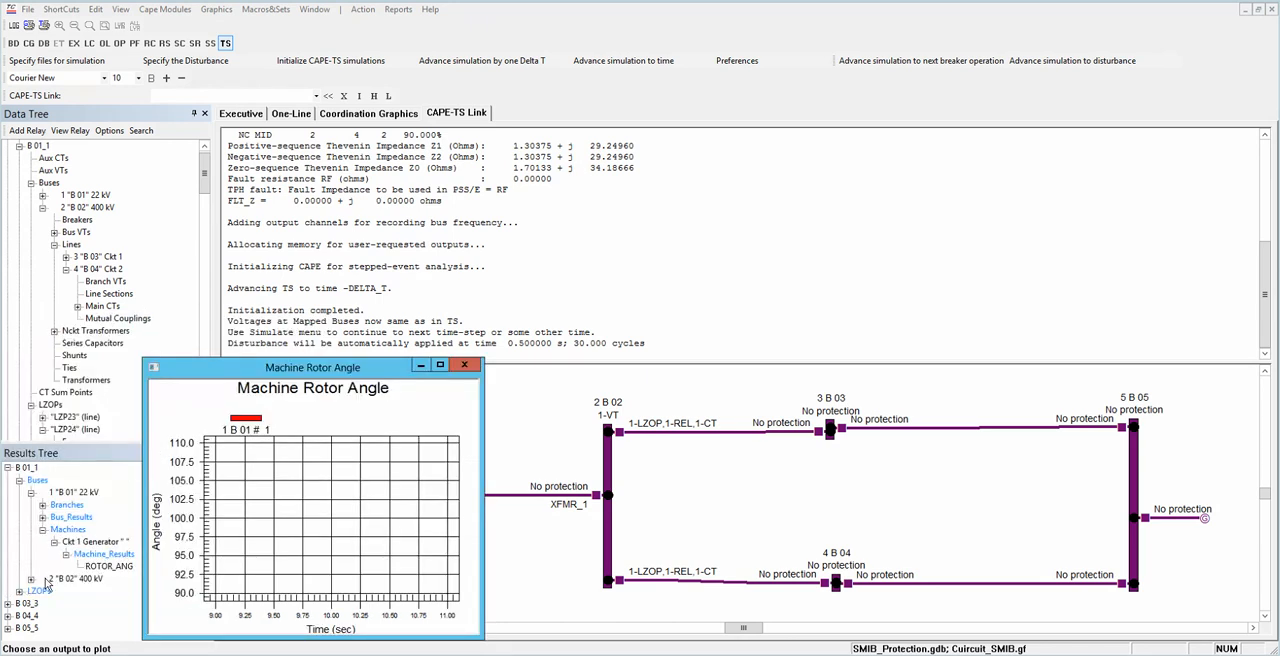
Step: Plot the apparent impedance trajectory for elements M1P and M2P of relay Re24 on LZP24, and arrange both plots above the one-line diagram
click(20, 592)
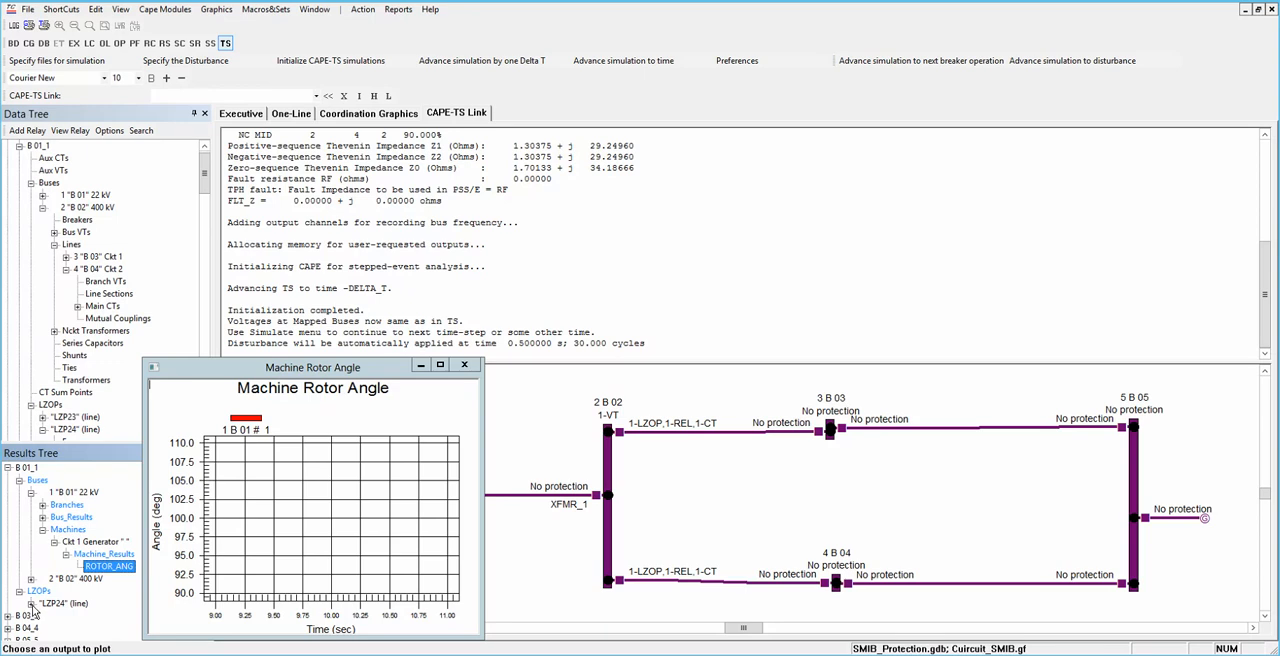
click(31, 604)
click(43, 616)
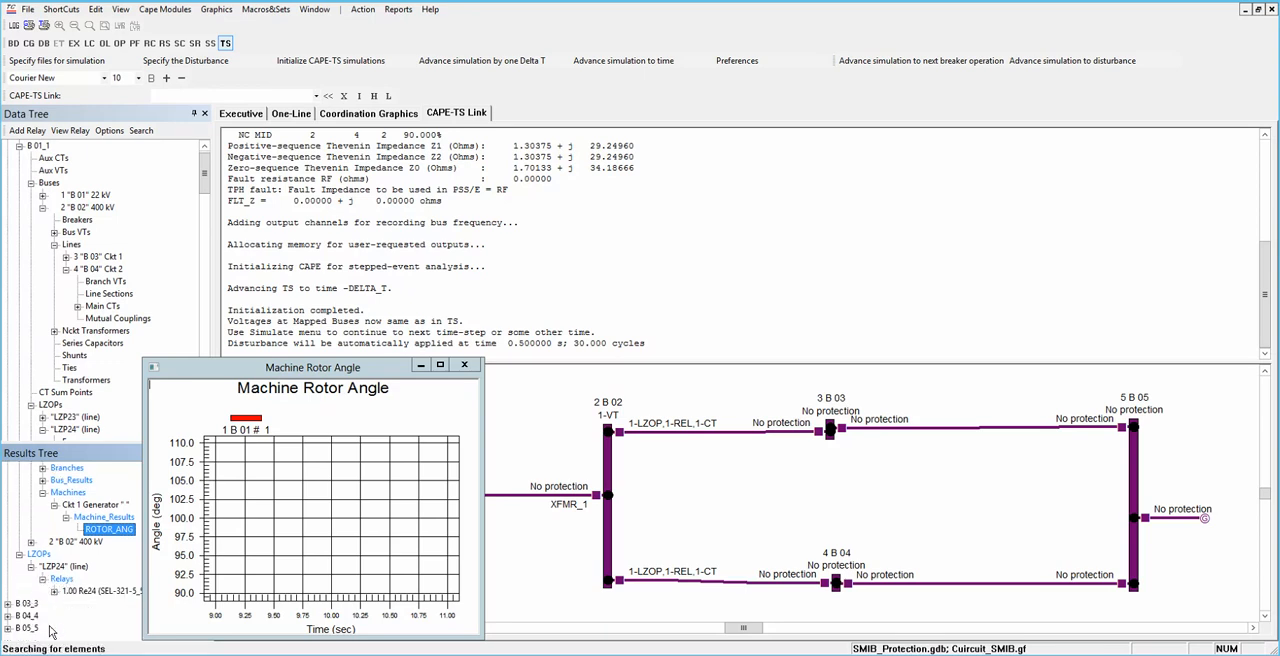
click(55, 592)
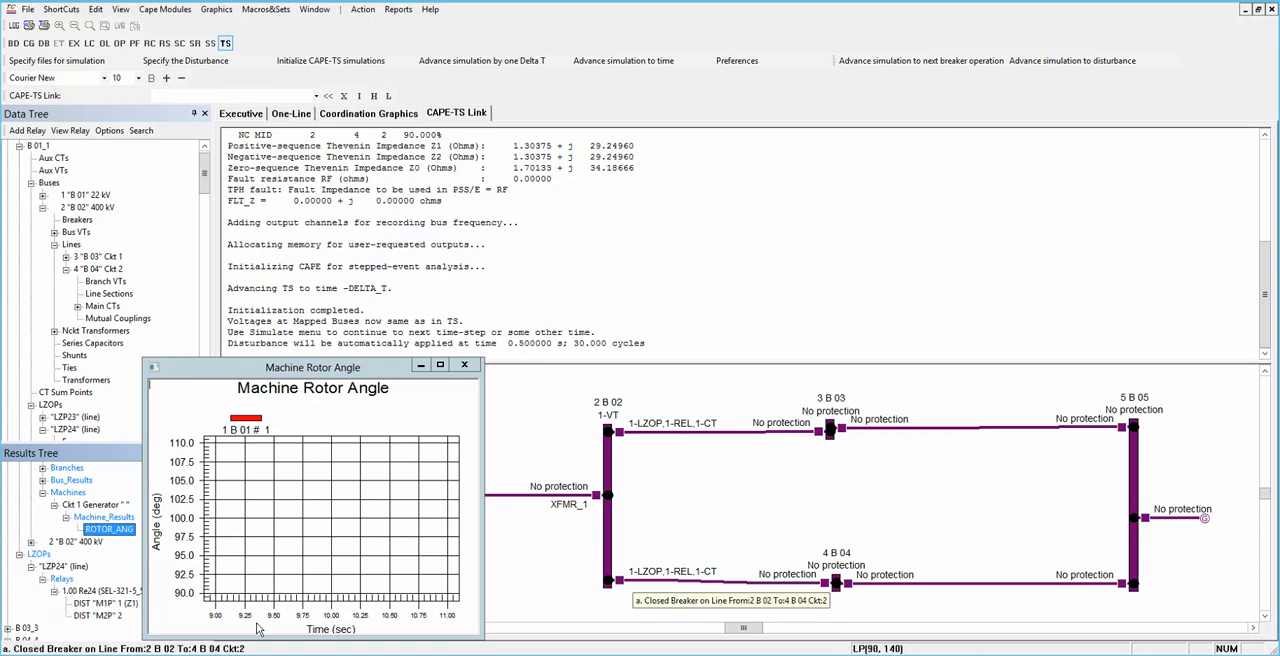
double_click(96, 604)
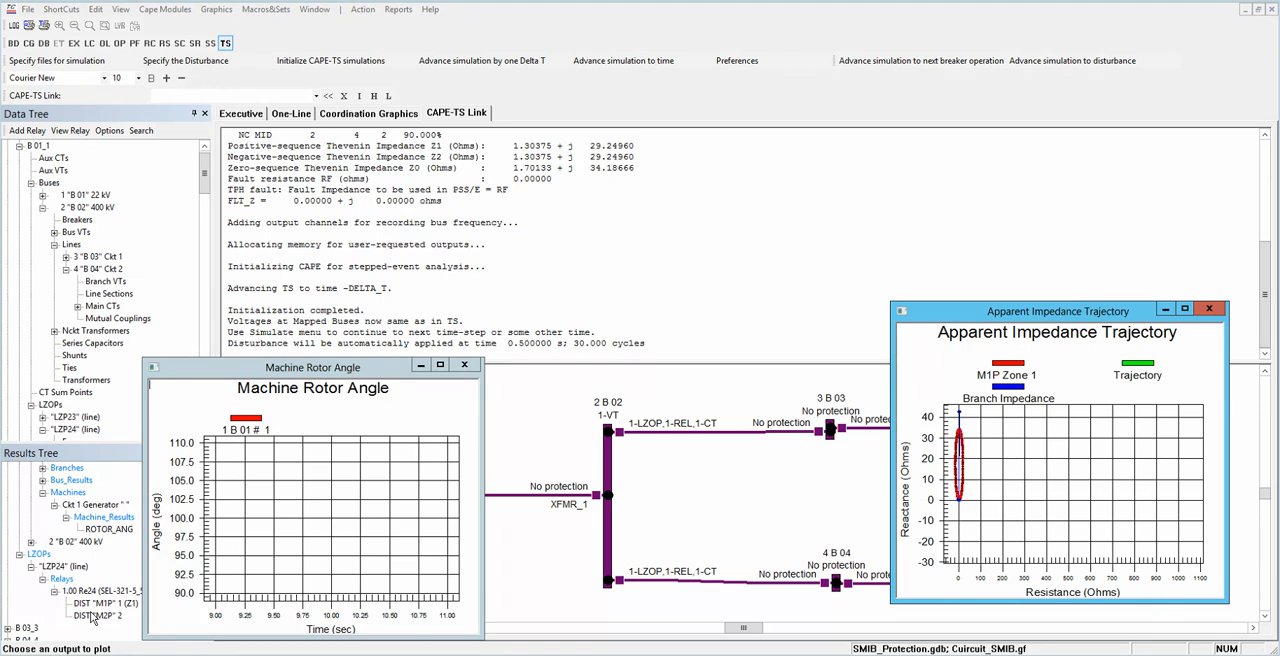
double_click(96, 615)
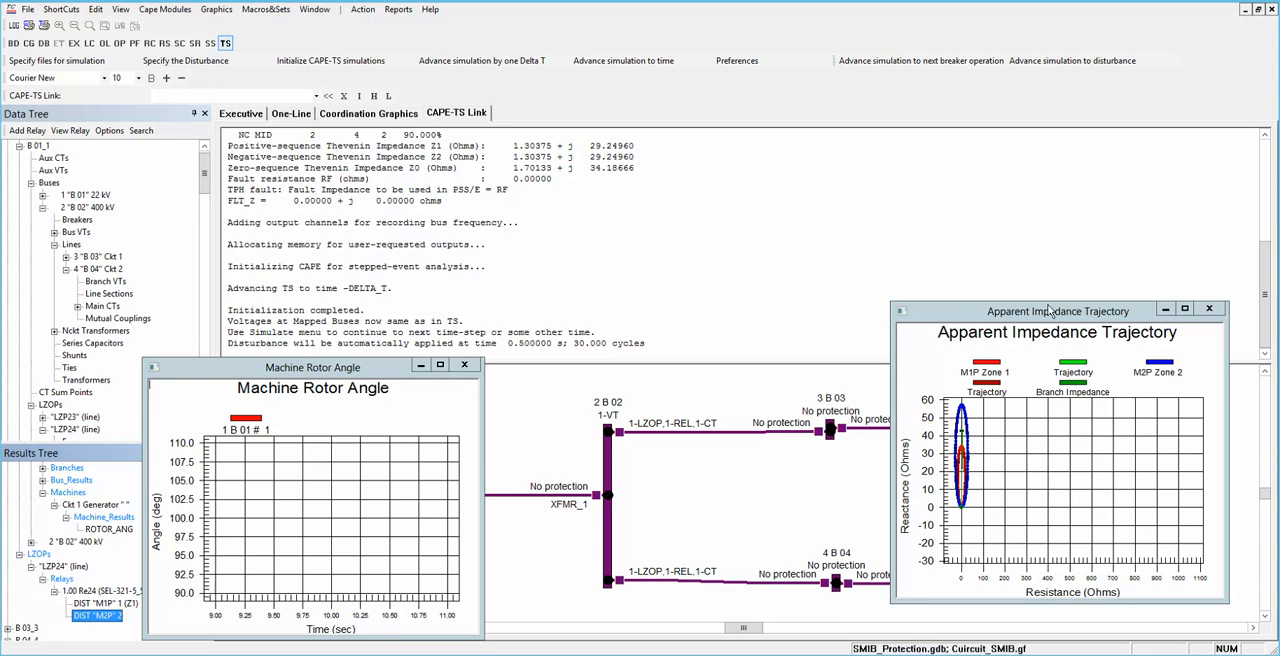
drag(1057, 315, 1073, 89)
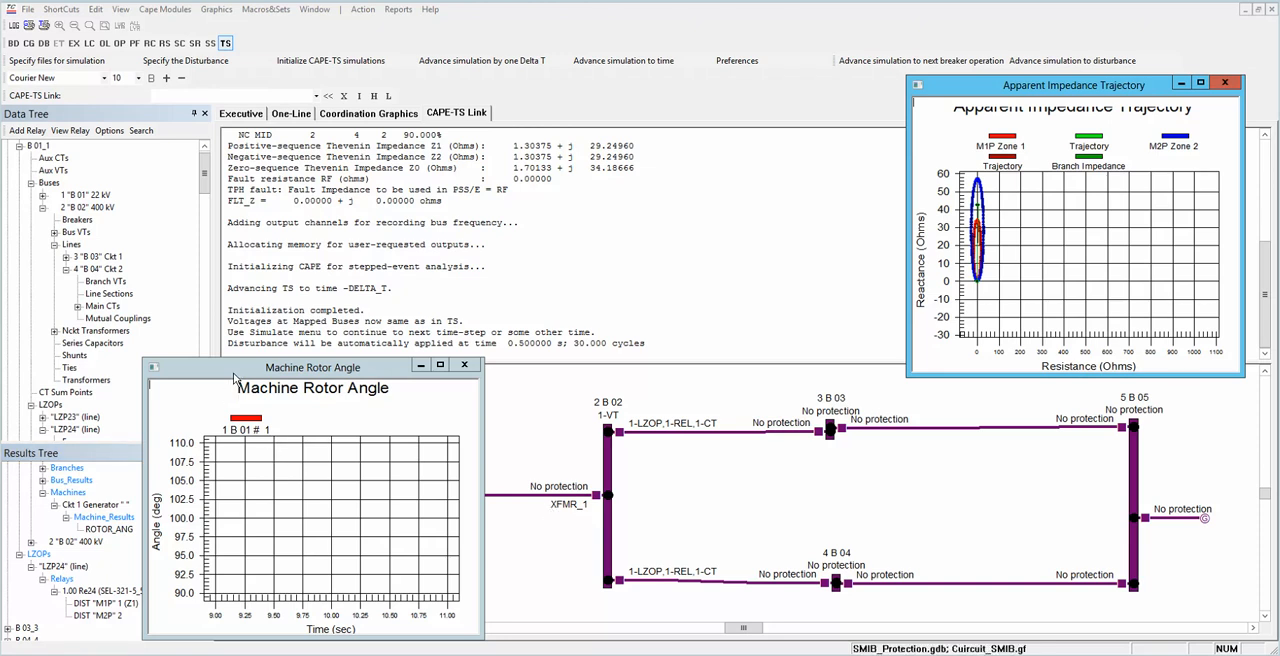
drag(244, 370, 638, 99)
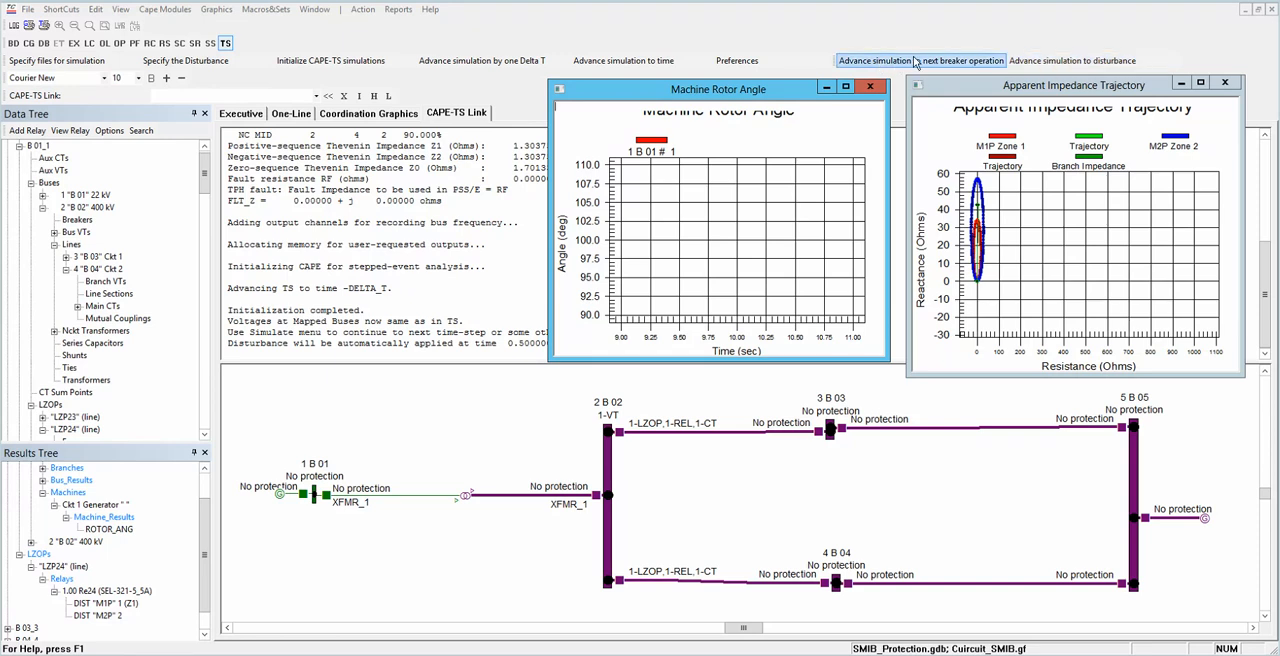
Step: Advance the simulation one Delta T at a time to 0.0333 s, and zoom the impedance plot in on the relay zones
click(445, 64)
click(445, 64)
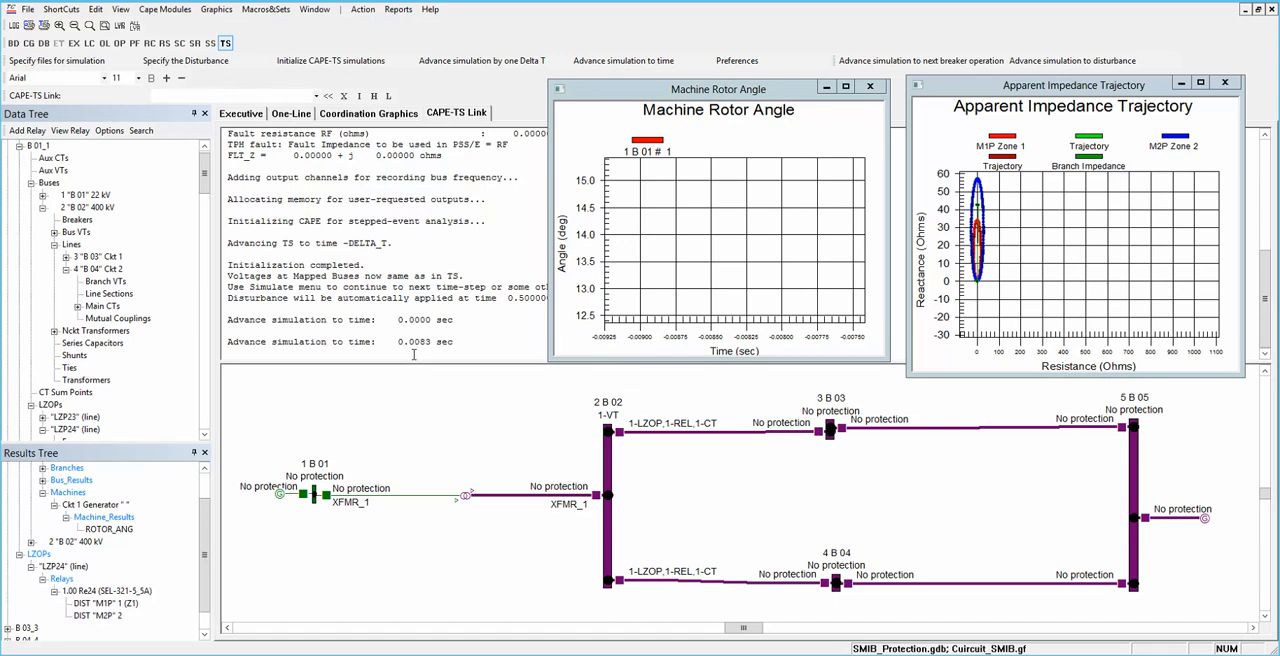
drag(399, 342, 451, 343)
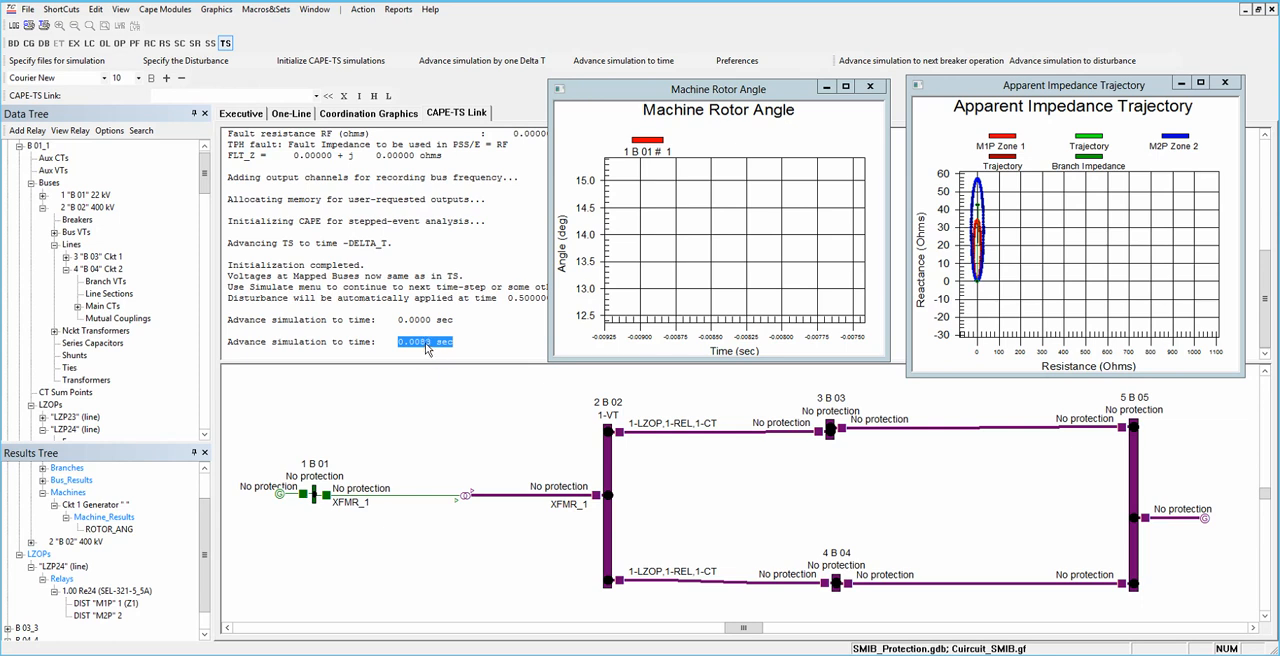
click(454, 60)
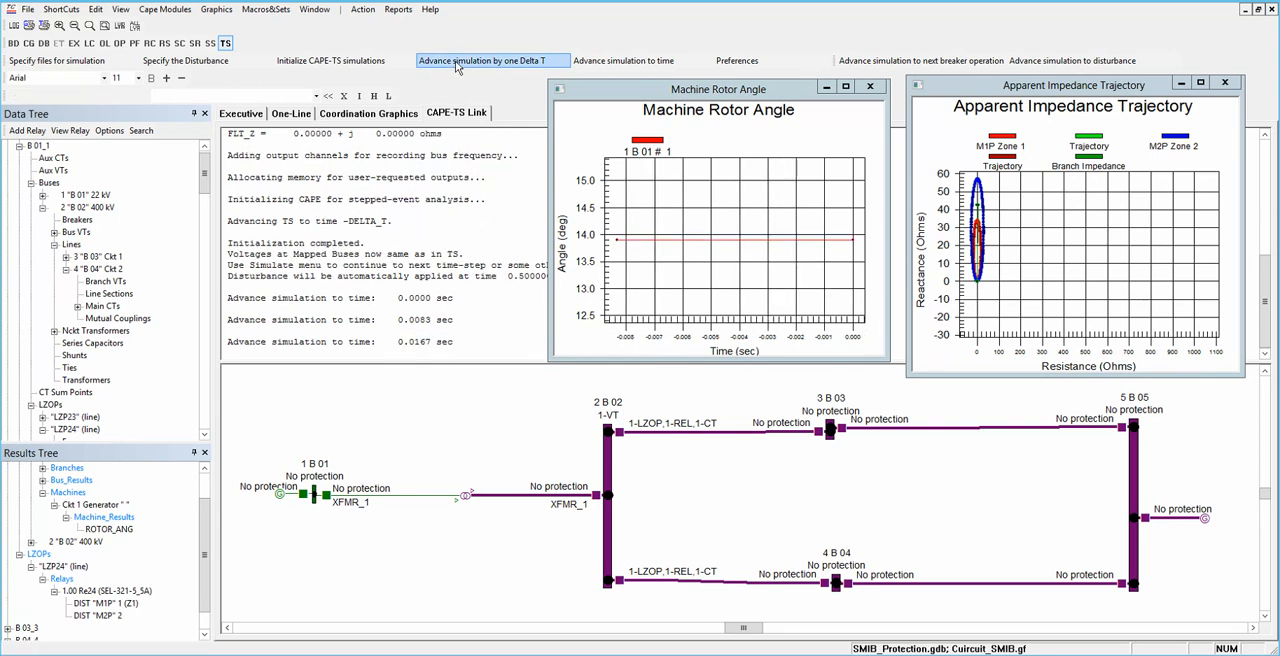
click(456, 62)
click(456, 63)
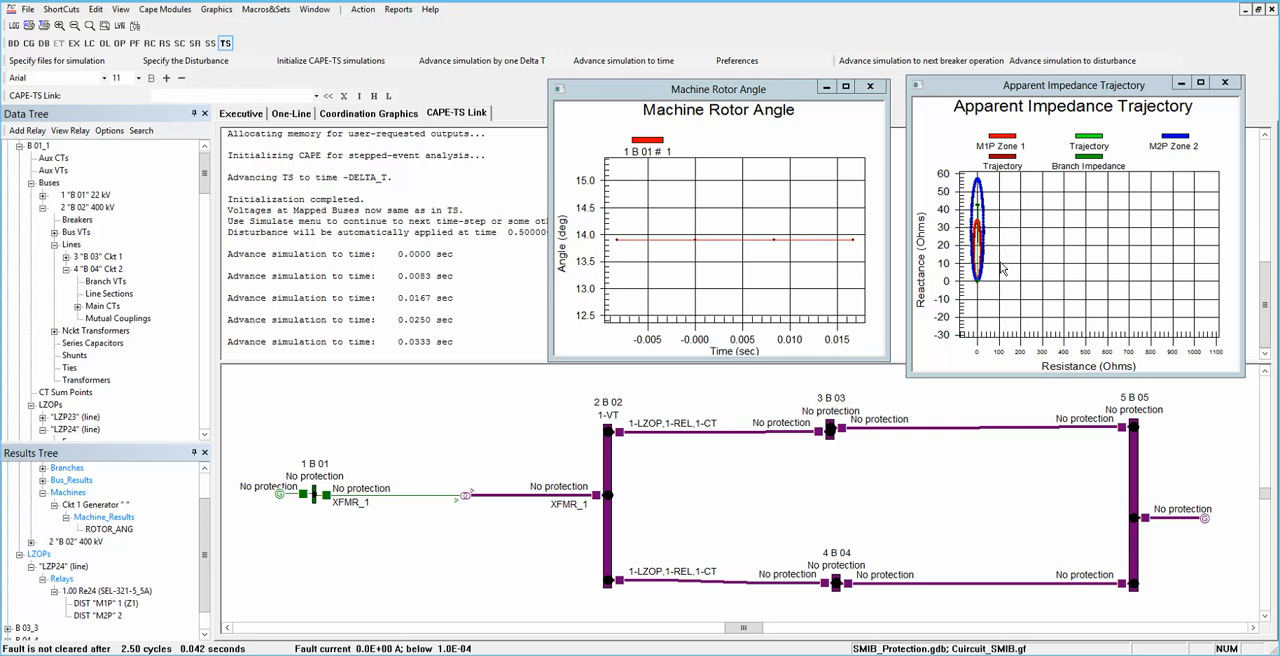
drag(1013, 176, 957, 297)
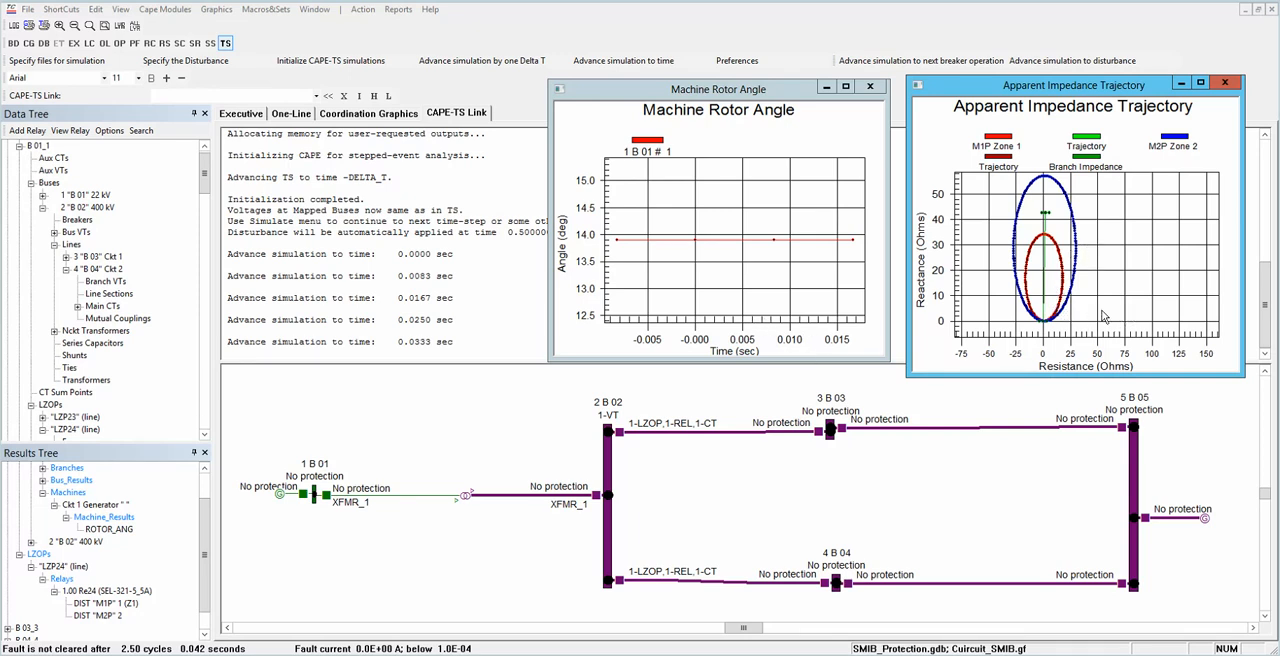
Step: Continue advancing the simulation by single Delta T steps until 0.1250 s
click(436, 62)
click(438, 62)
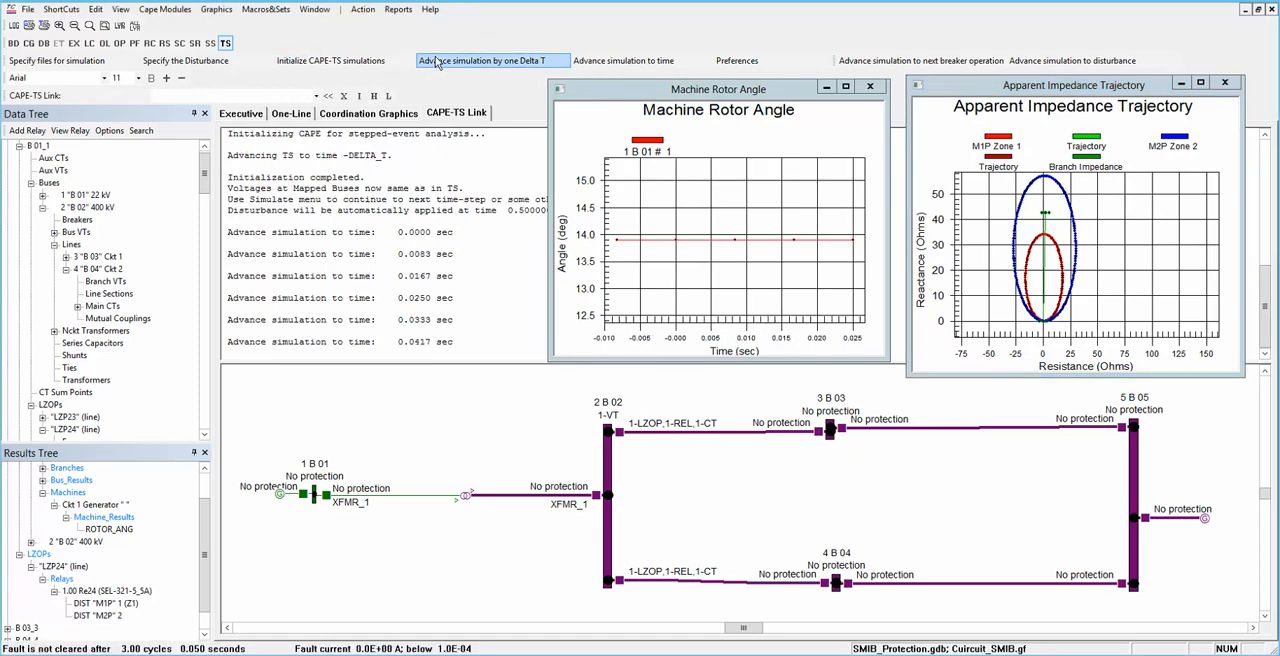
click(440, 62)
click(441, 62)
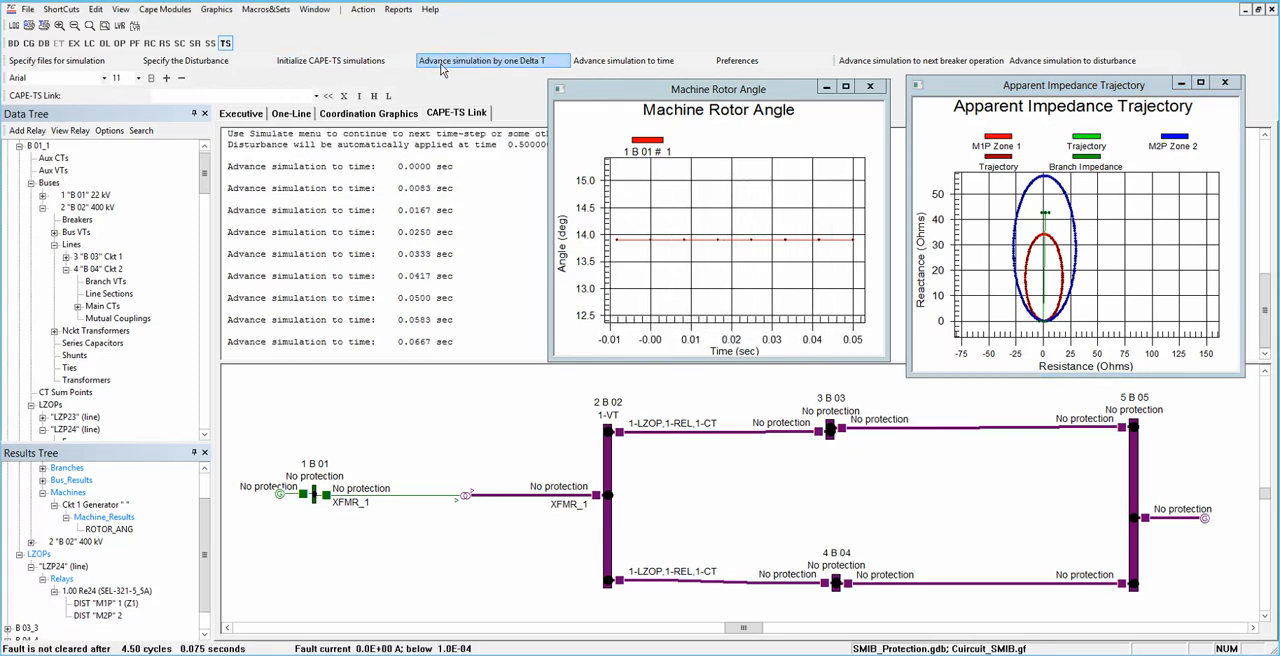
click(440, 64)
click(440, 64)
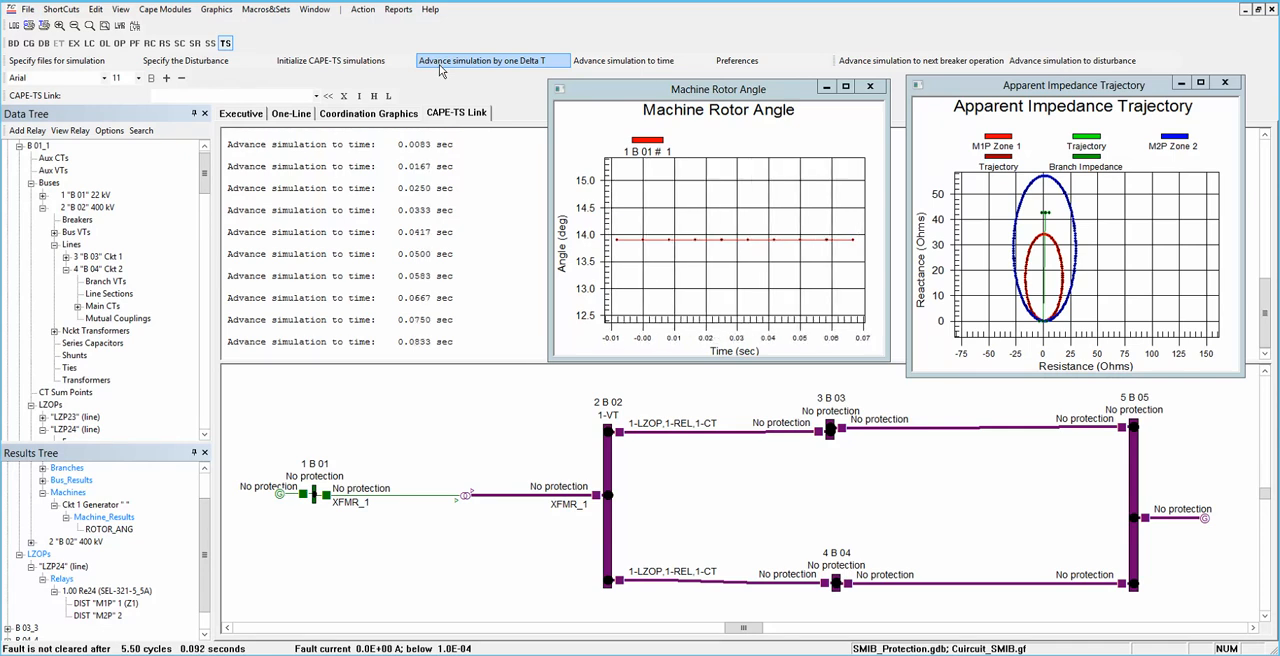
click(440, 64)
click(440, 64)
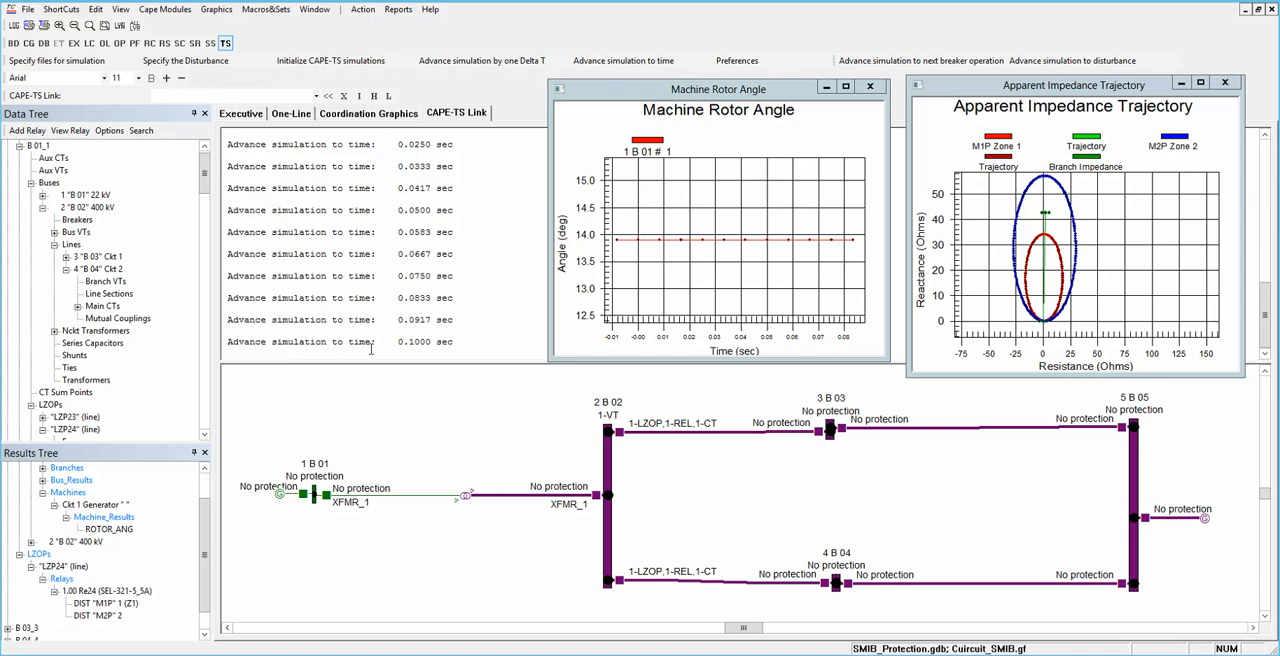
click(496, 62)
click(496, 62)
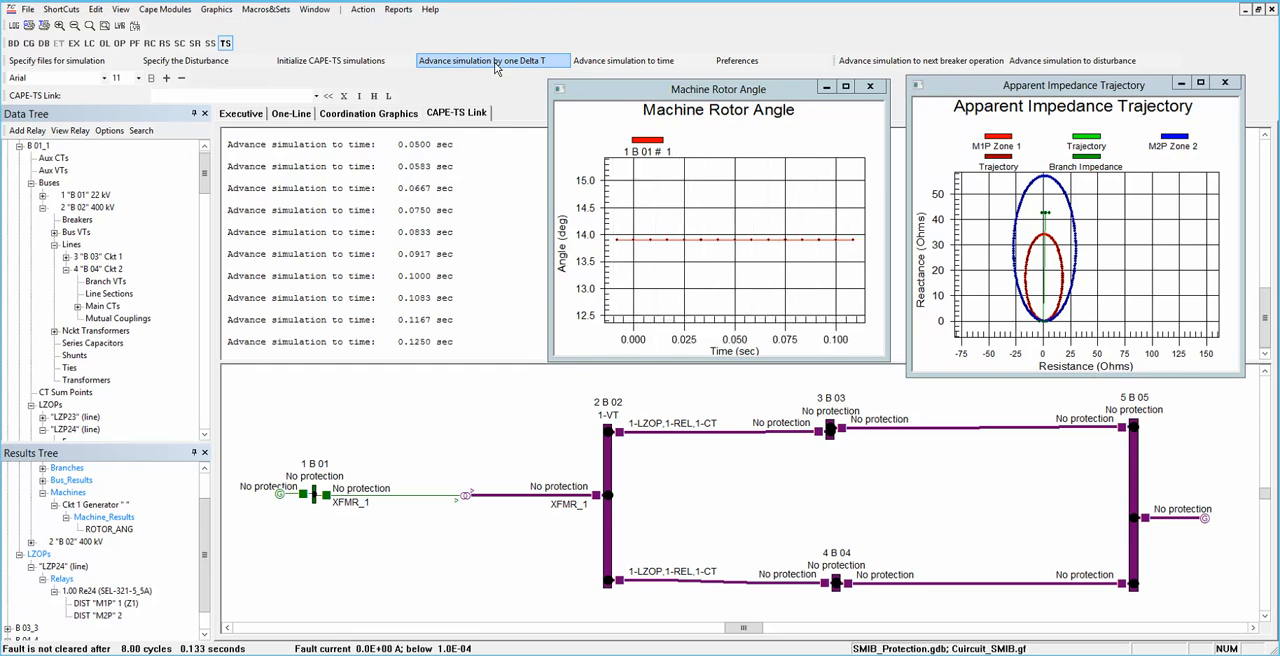
Step: Advance the simulation directly to the disturbance and highlight the last reported simulation time
click(1085, 62)
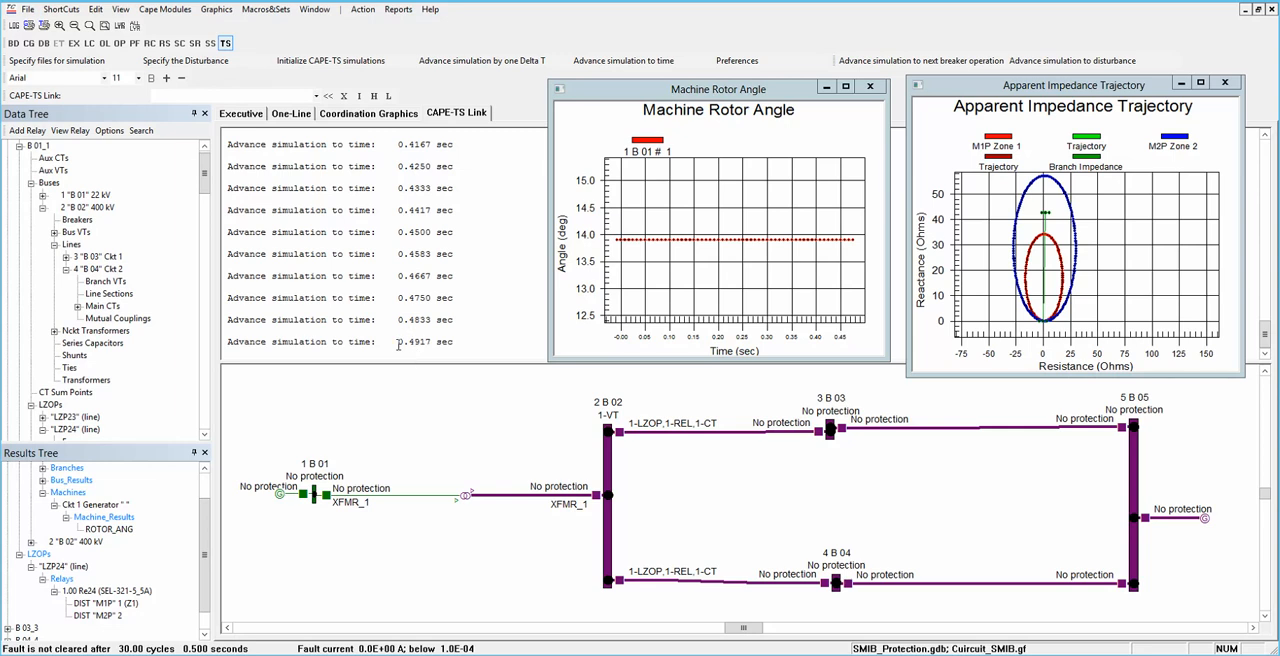
double_click(424, 342)
drag(445, 341, 446, 340)
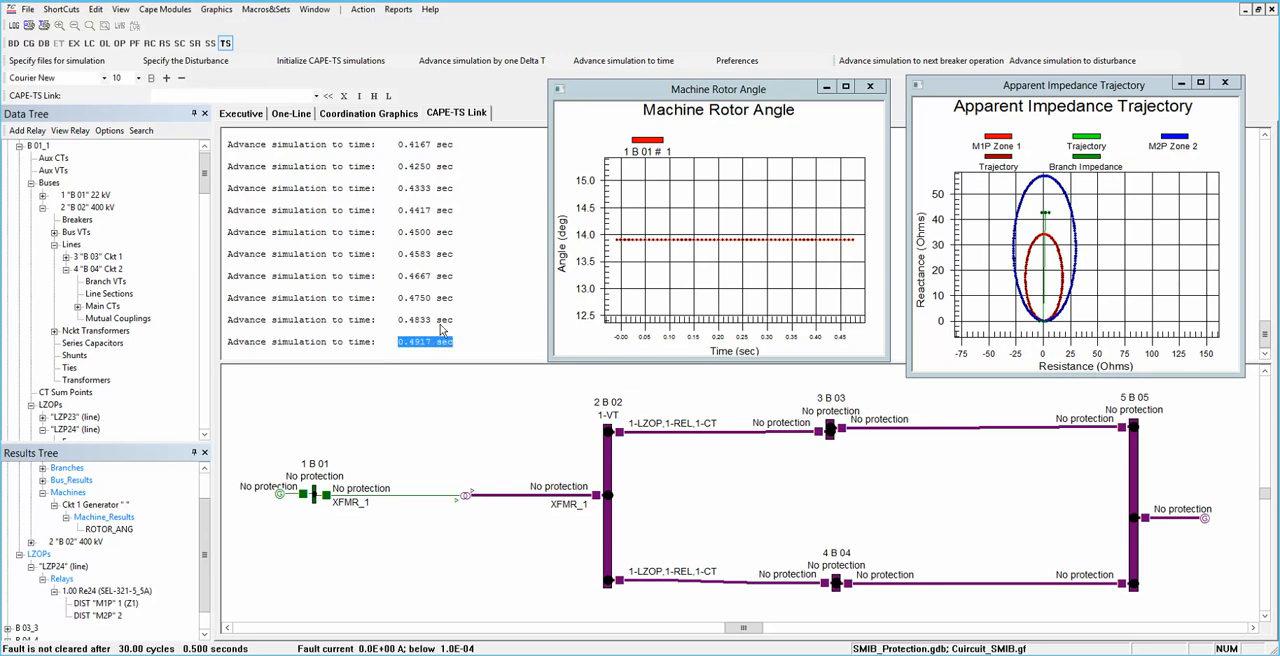
Step: Advance by single Delta T steps to 0.5083 s to apply the three-phase fault, and move the rotor angle plot clear of the report
click(460, 61)
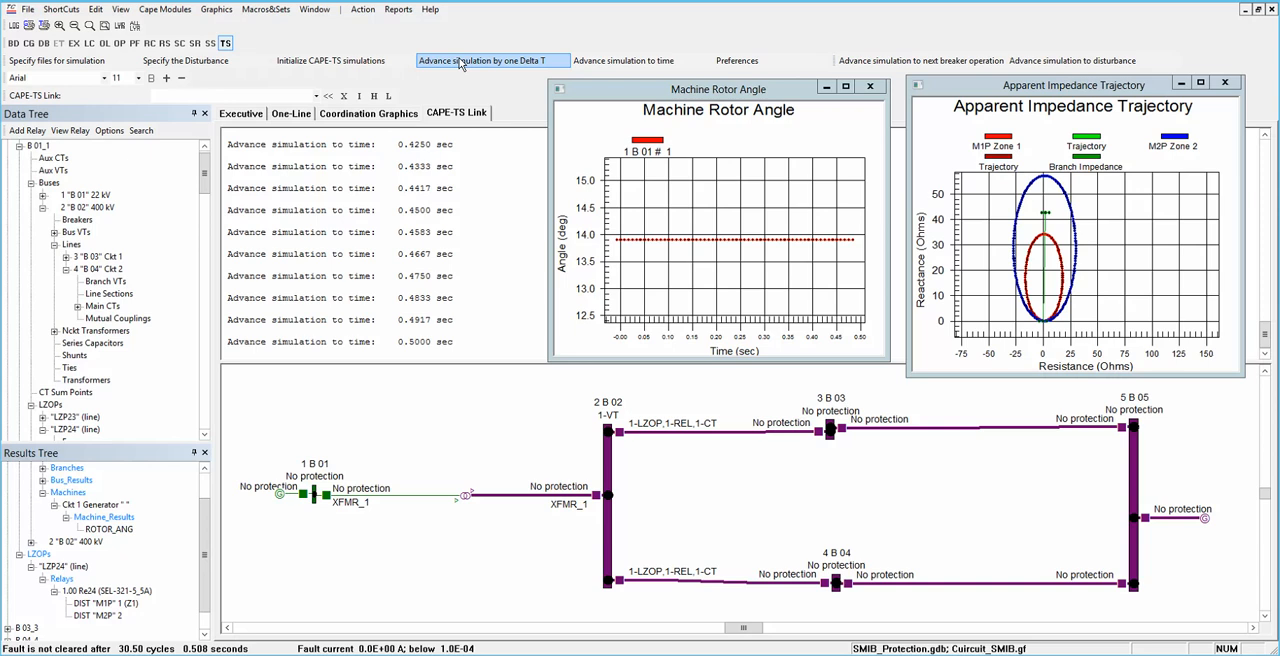
click(460, 61)
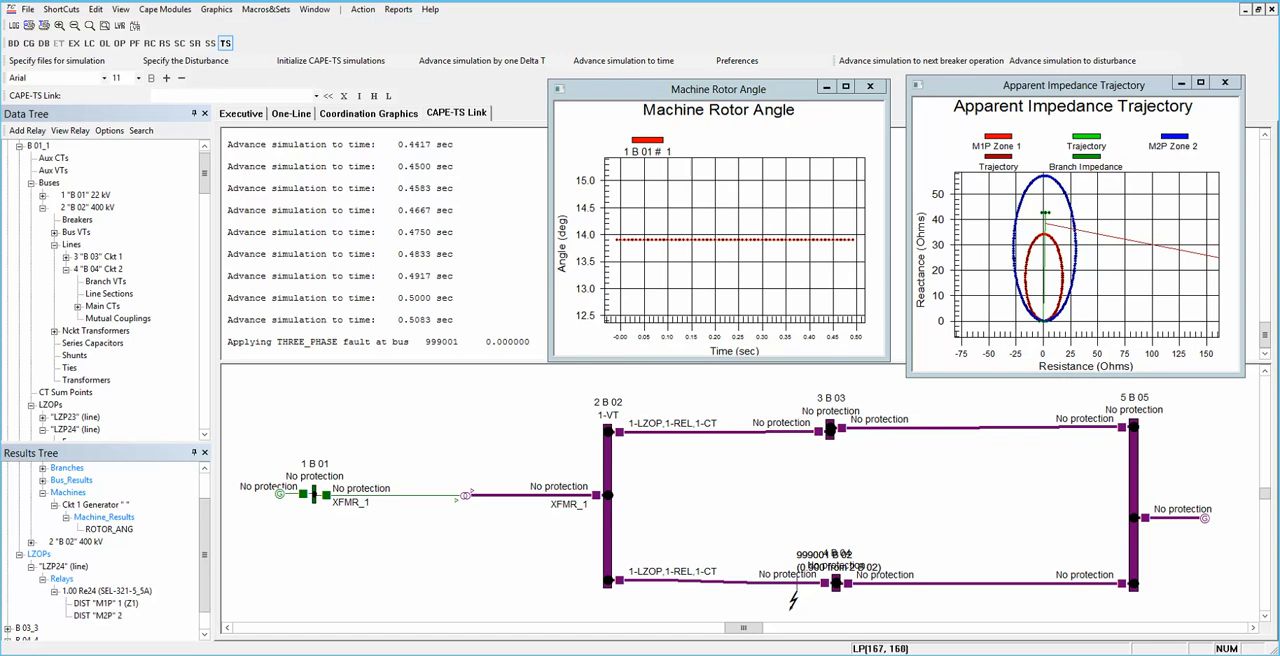
drag(797, 91, 397, 377)
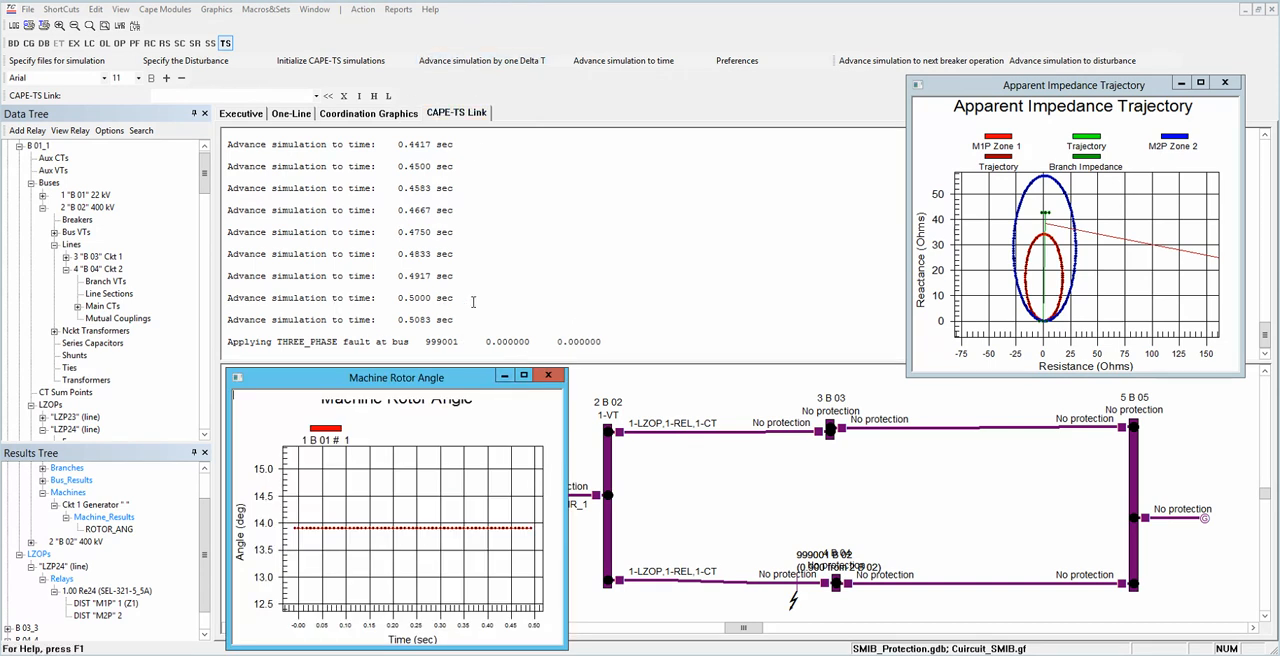
Step: Advance the faulted simulation by Delta T steps to 0.5250 s, checking the faulted bus number in the report
click(478, 64)
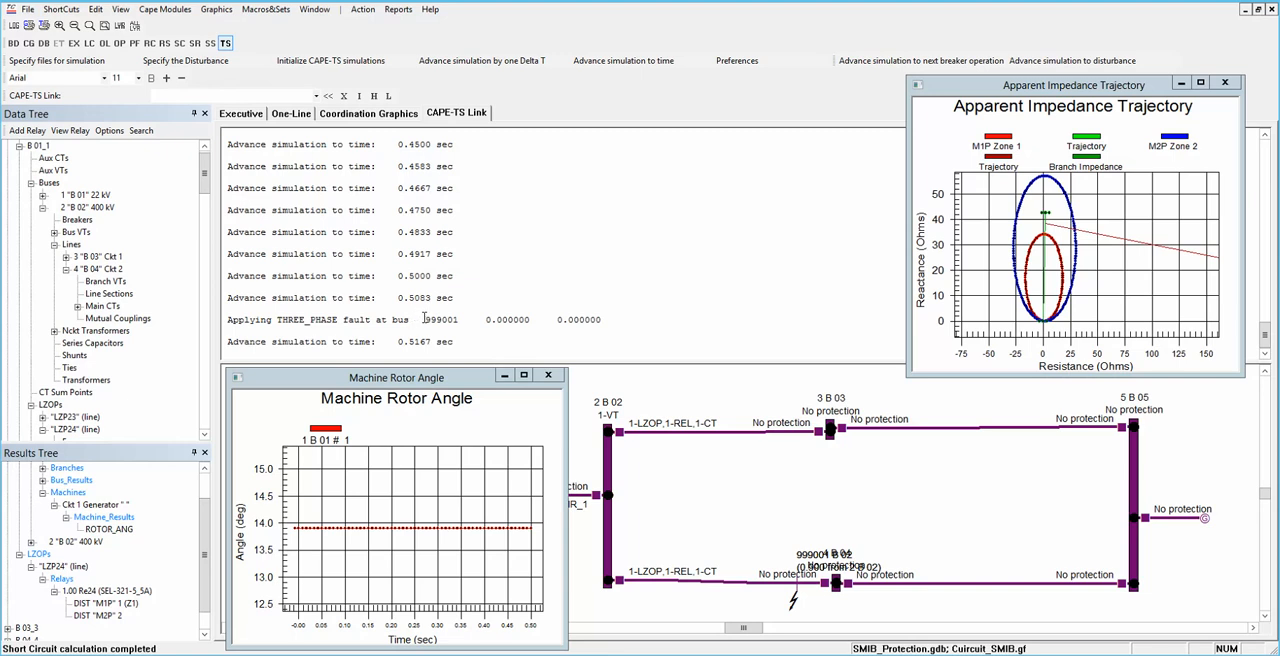
double_click(424, 319)
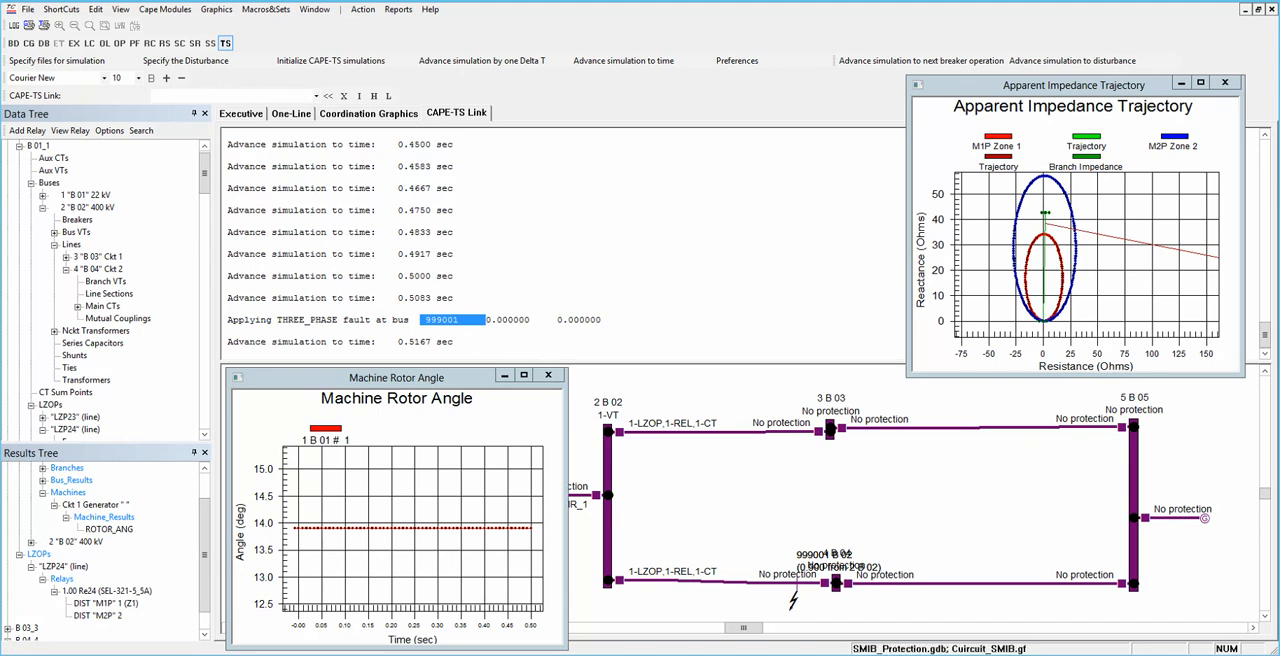
click(461, 62)
click(459, 60)
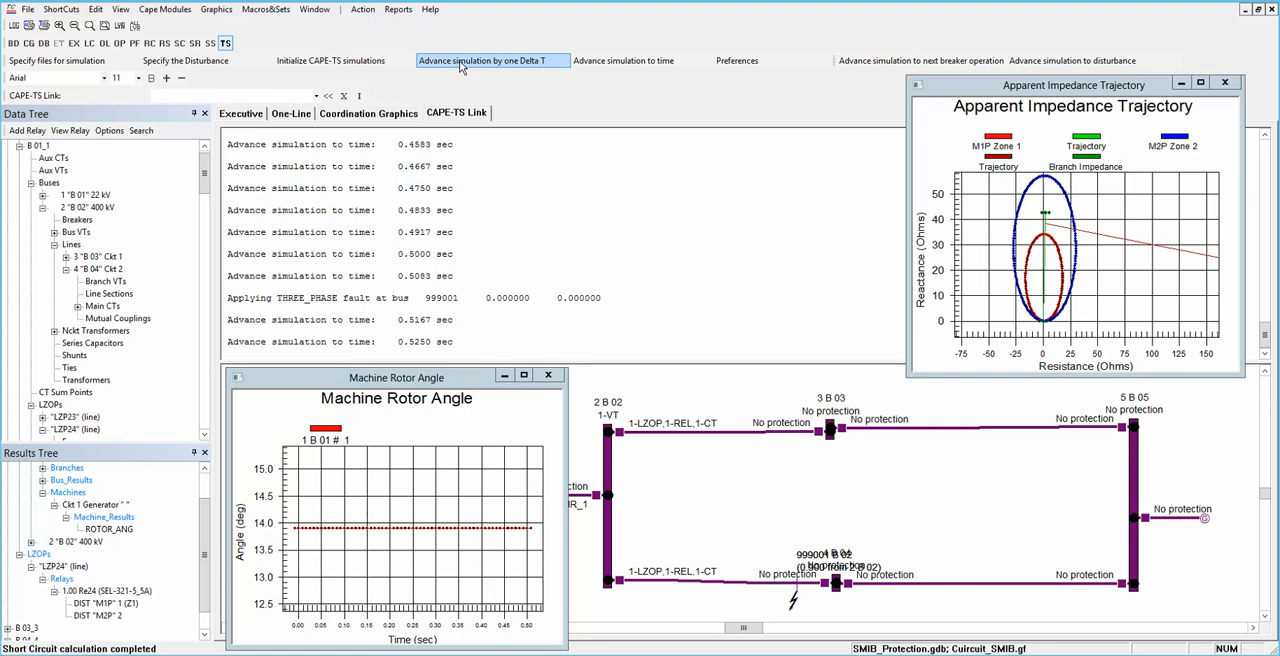
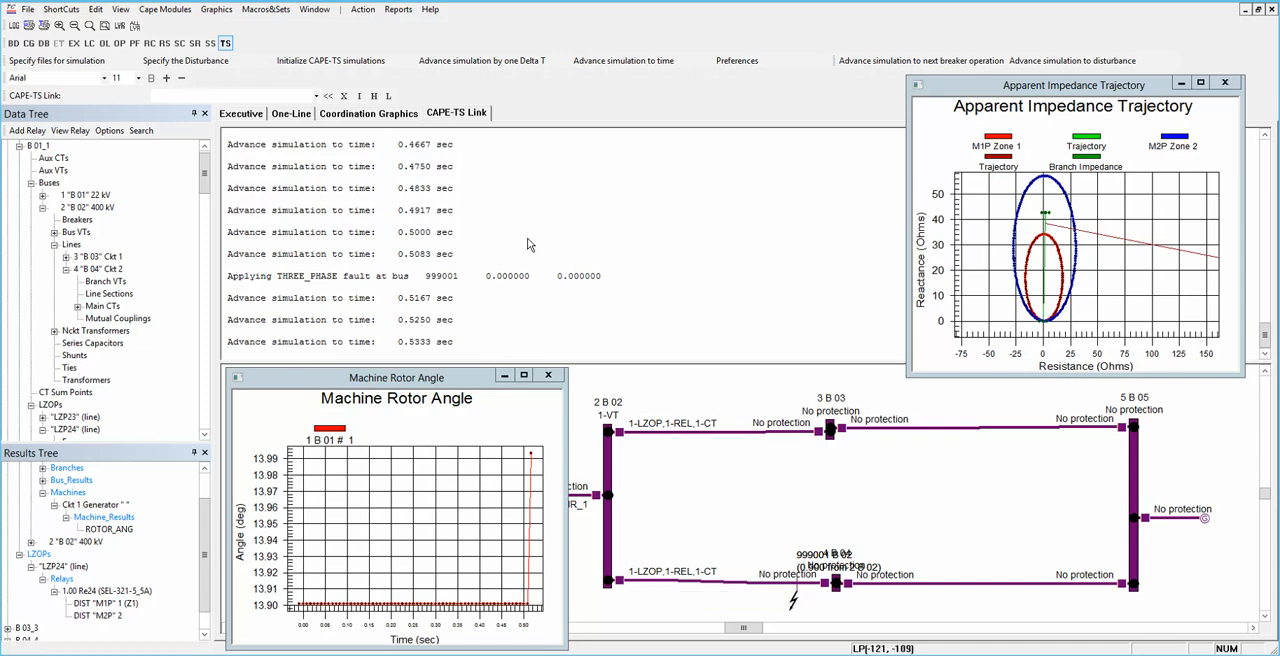
Step: Advance the faulted simulation by repeated single Delta T steps until 0.9667 s
click(456, 62)
click(456, 62)
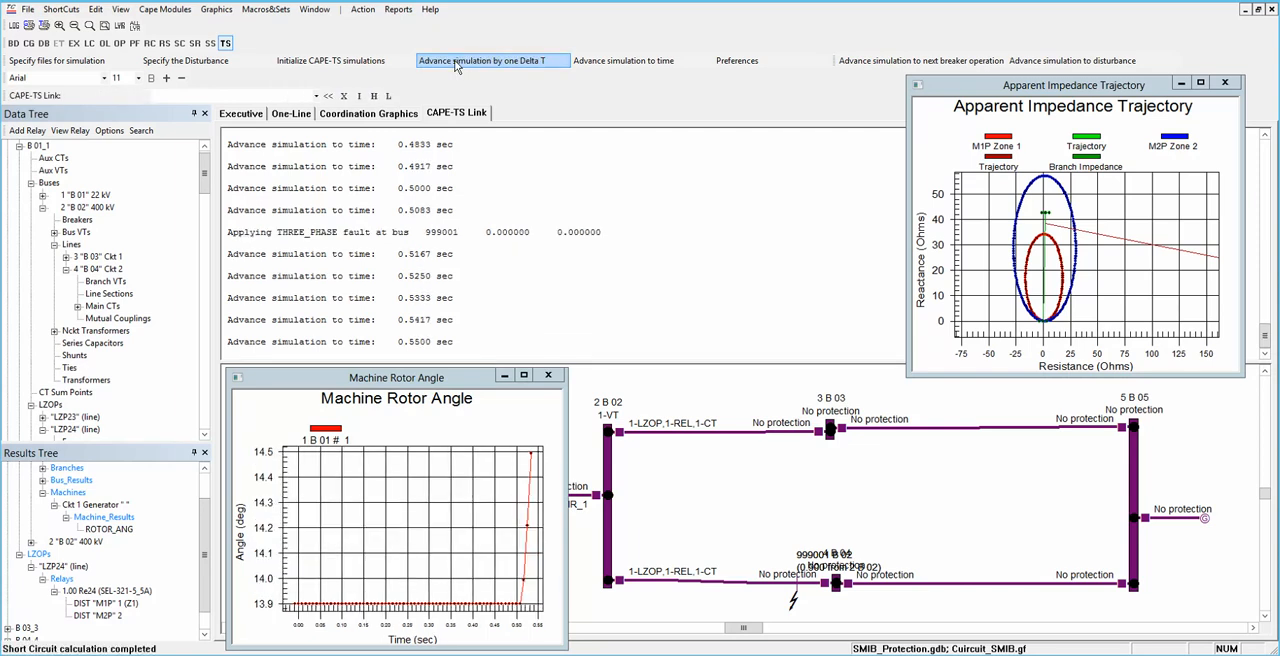
click(456, 62)
click(456, 62)
click(456, 62)
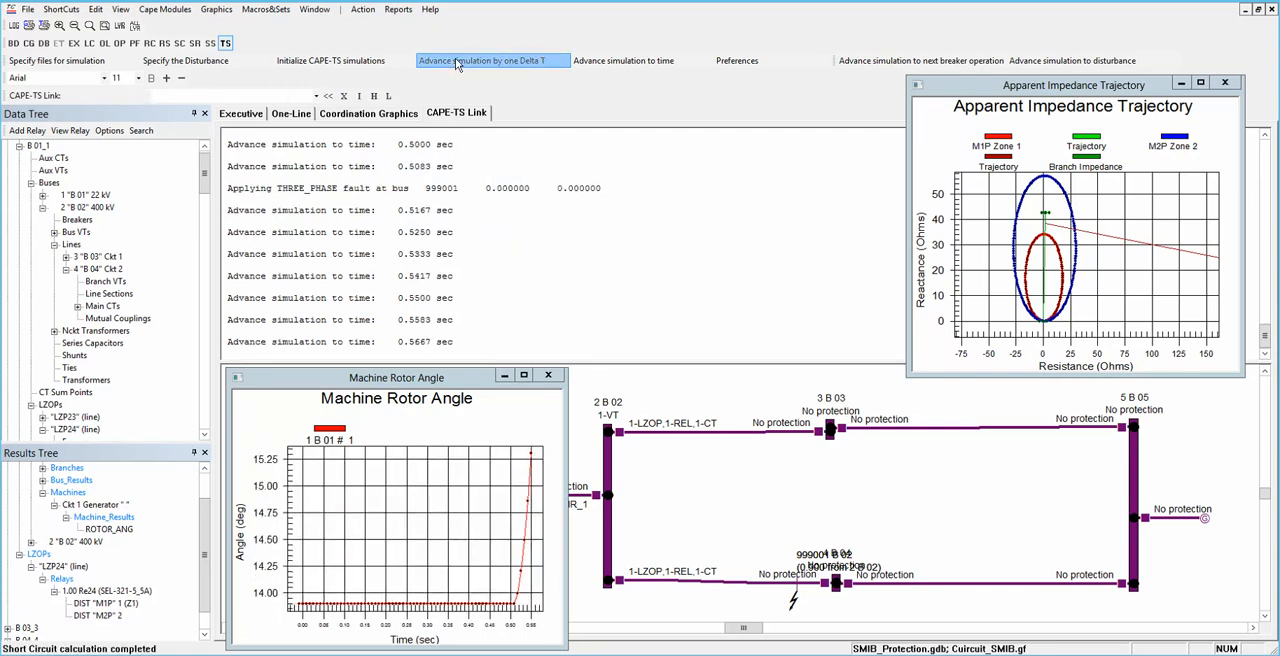
click(456, 62)
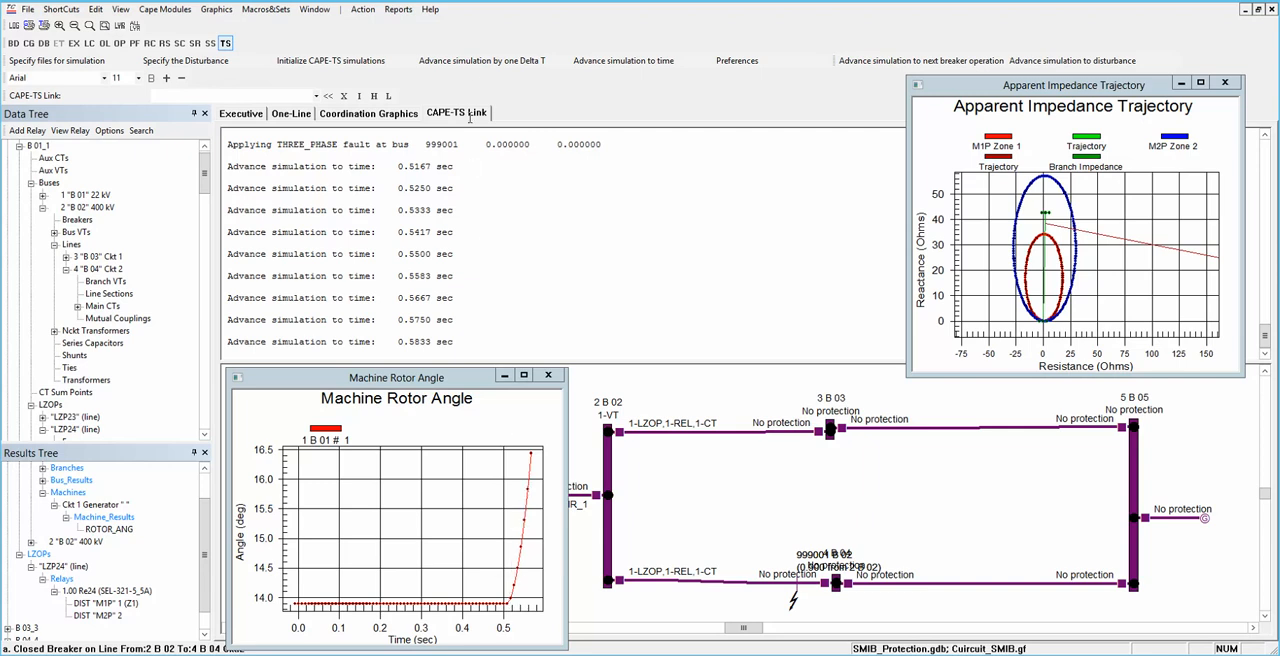
click(479, 62)
click(479, 62)
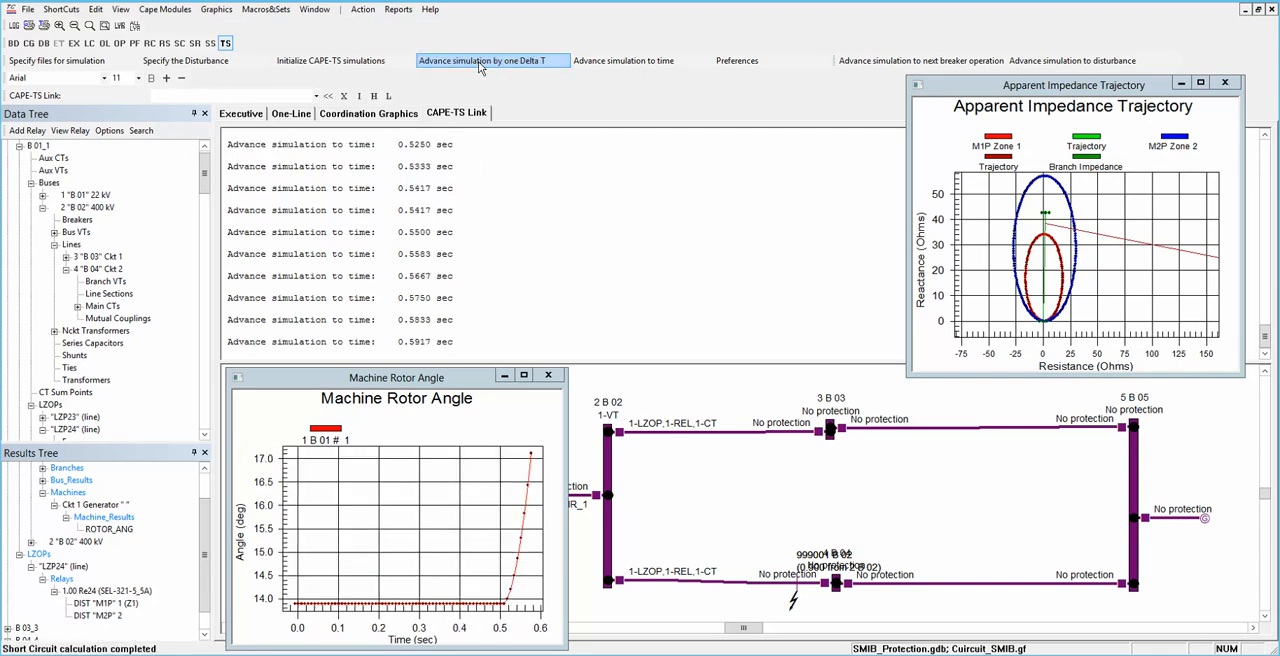
click(479, 62)
click(478, 61)
click(478, 61)
click(478, 61)
click(478, 61)
click(478, 61)
click(478, 61)
click(478, 61)
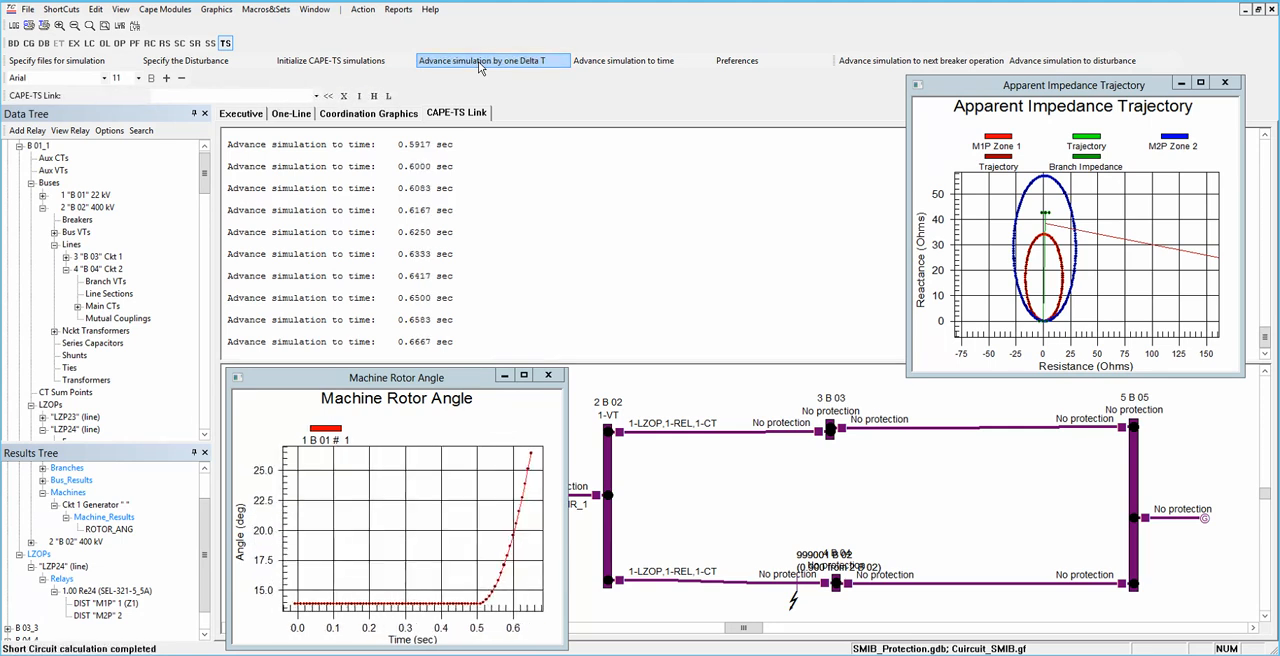
click(478, 61)
click(478, 61)
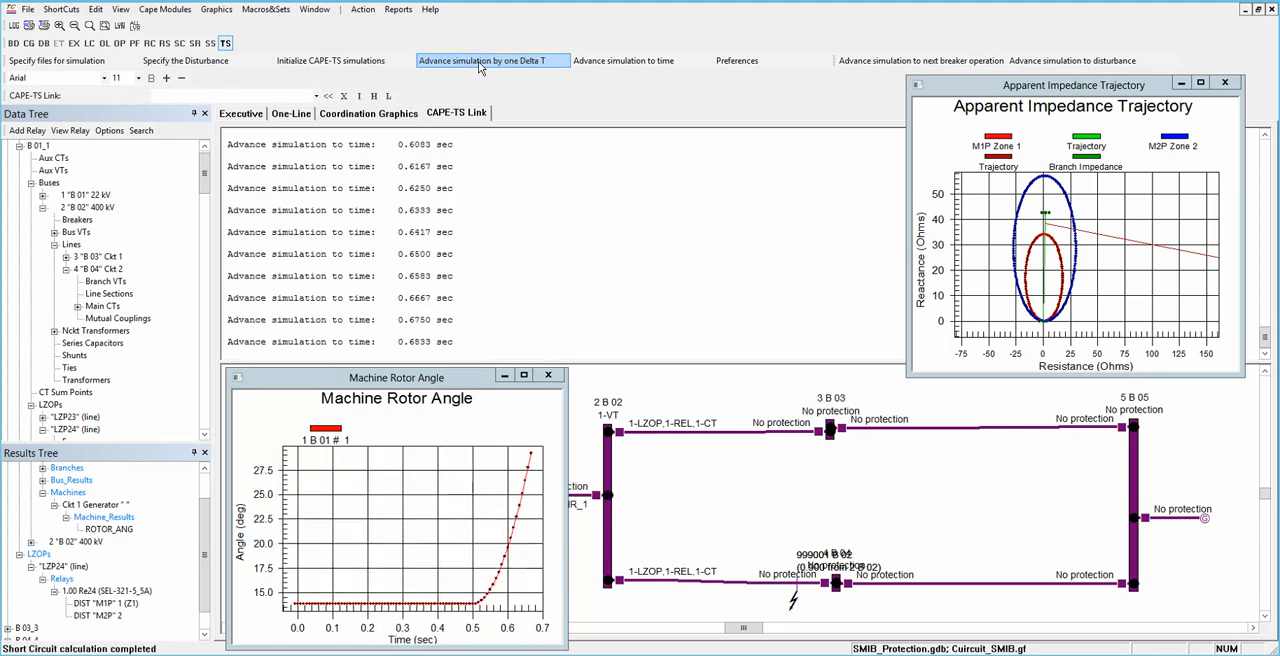
click(478, 61)
click(478, 61)
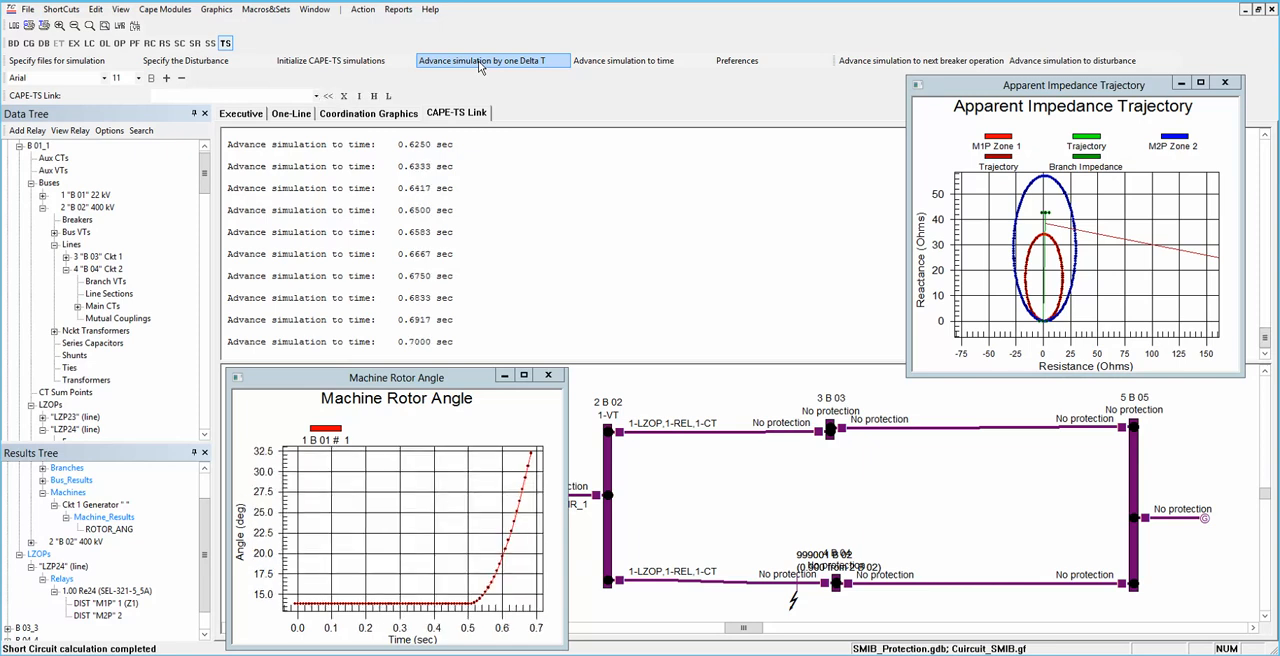
click(478, 61)
click(478, 61)
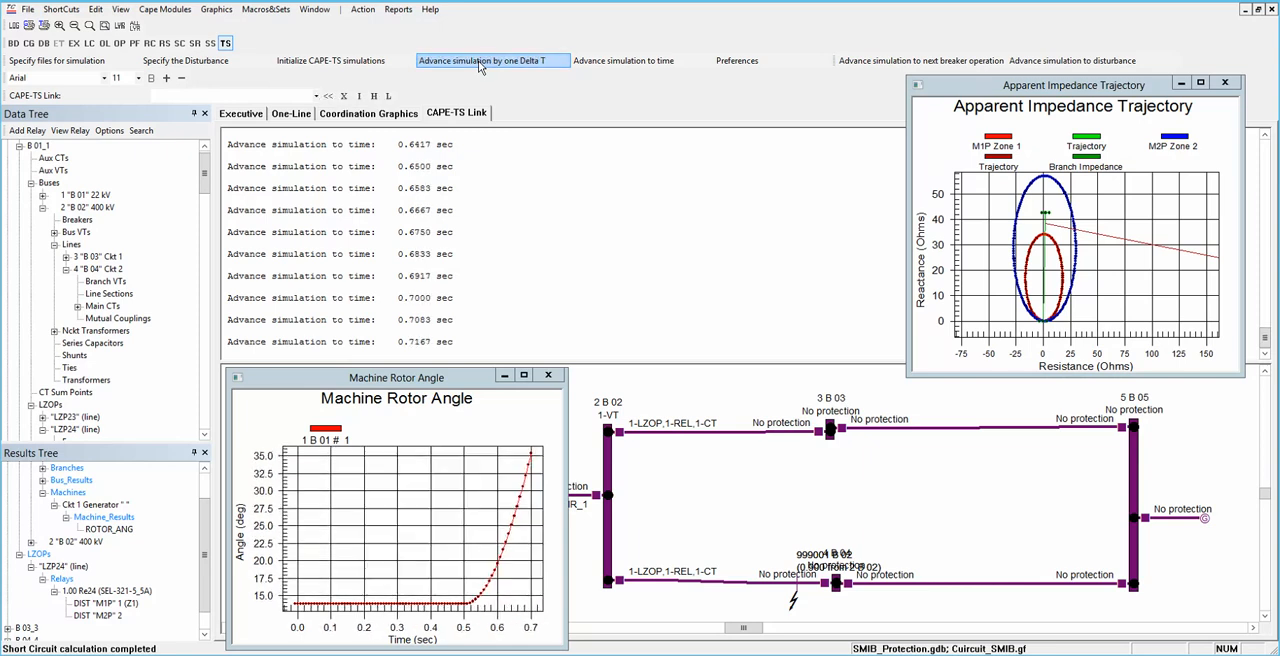
click(478, 61)
click(478, 61)
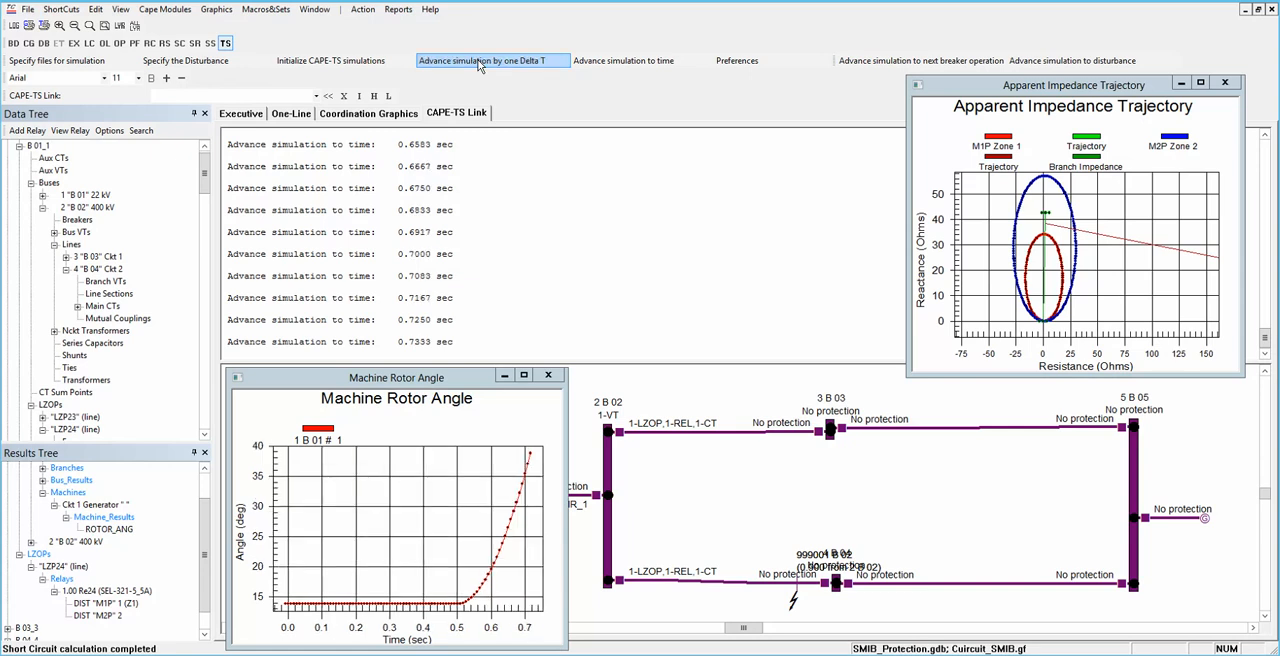
click(478, 61)
click(478, 61)
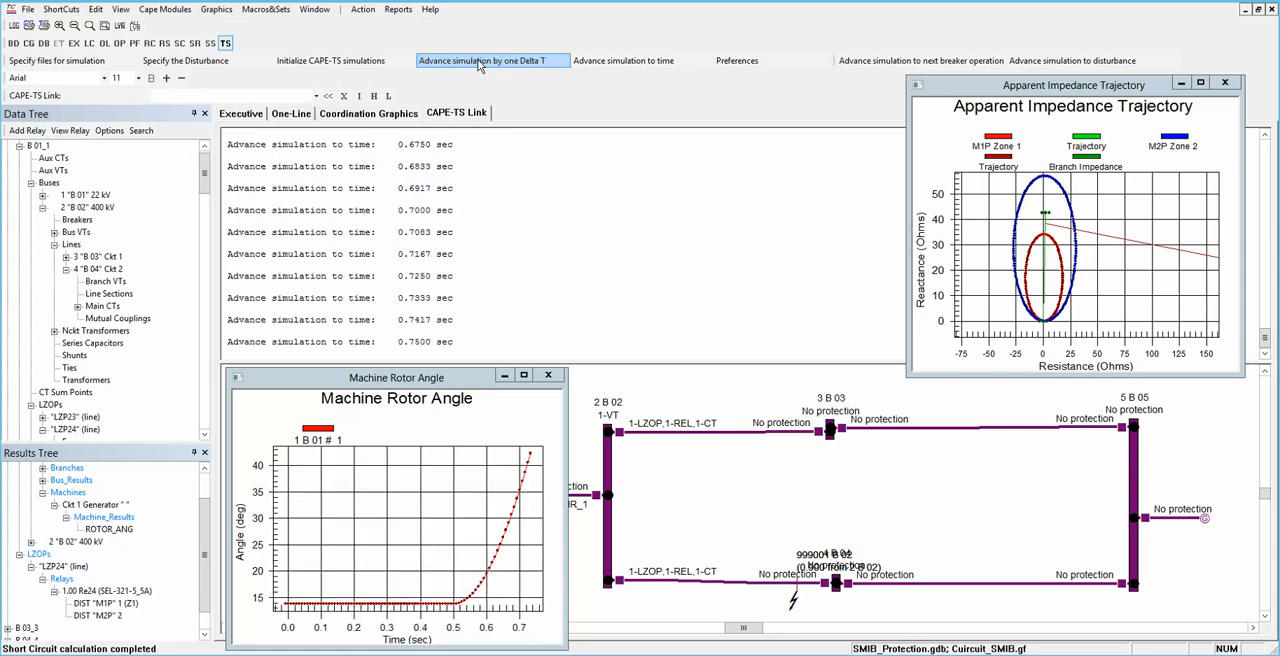
click(478, 61)
double_click(479, 62)
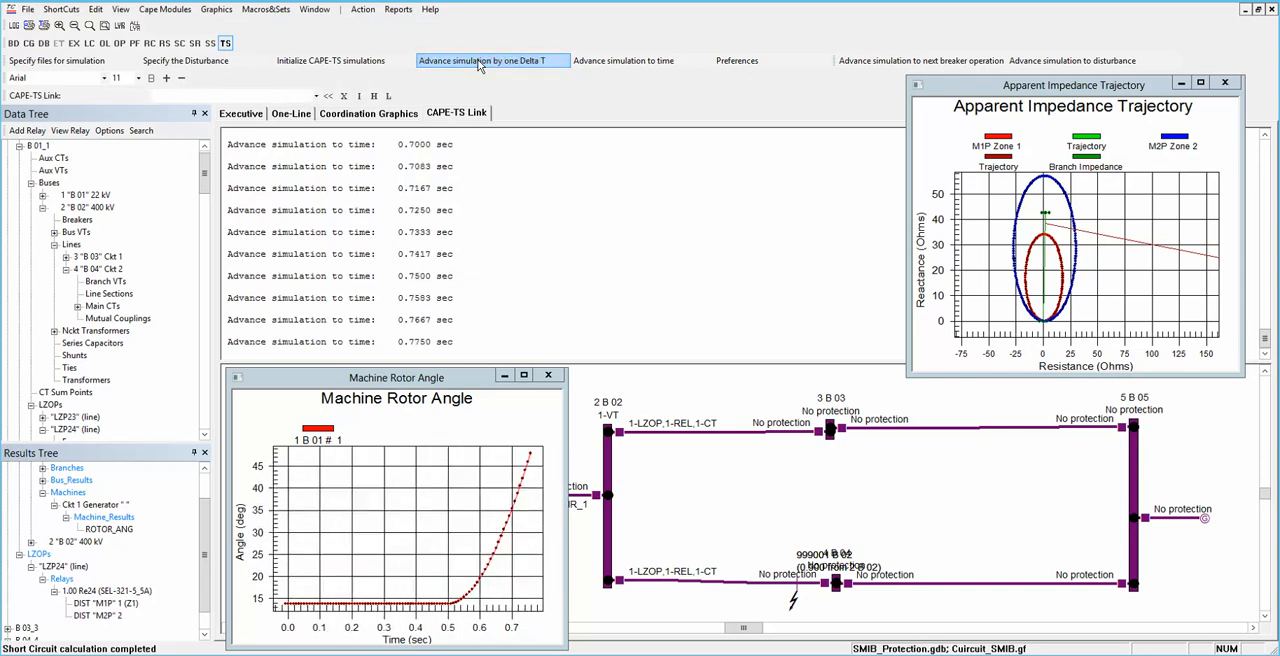
click(479, 62)
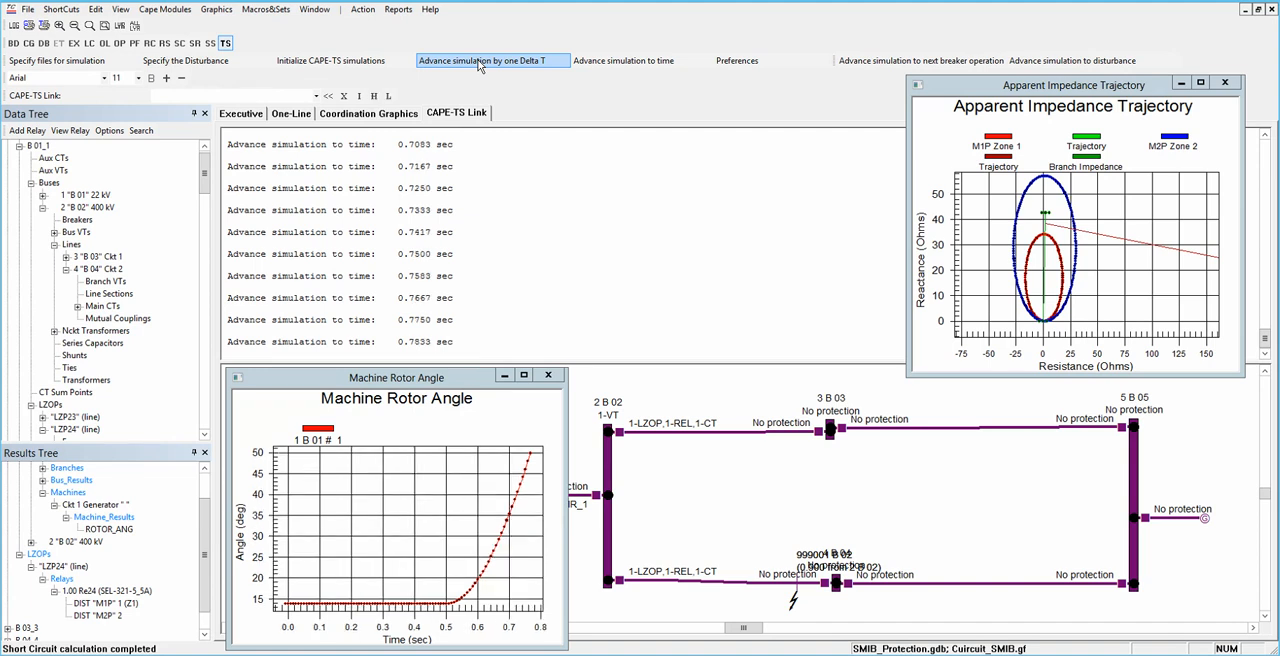
click(479, 62)
click(479, 62)
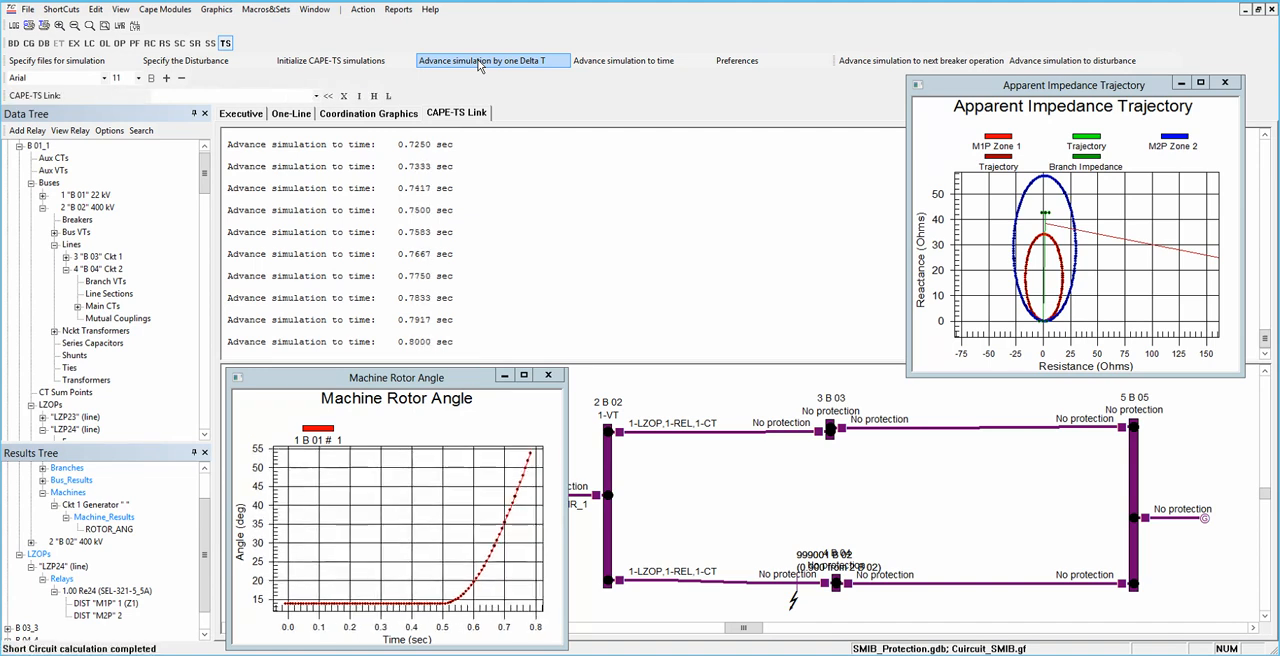
click(479, 62)
click(479, 62)
click(479, 62)
click(479, 62)
click(479, 62)
click(479, 62)
click(479, 62)
click(479, 62)
click(478, 60)
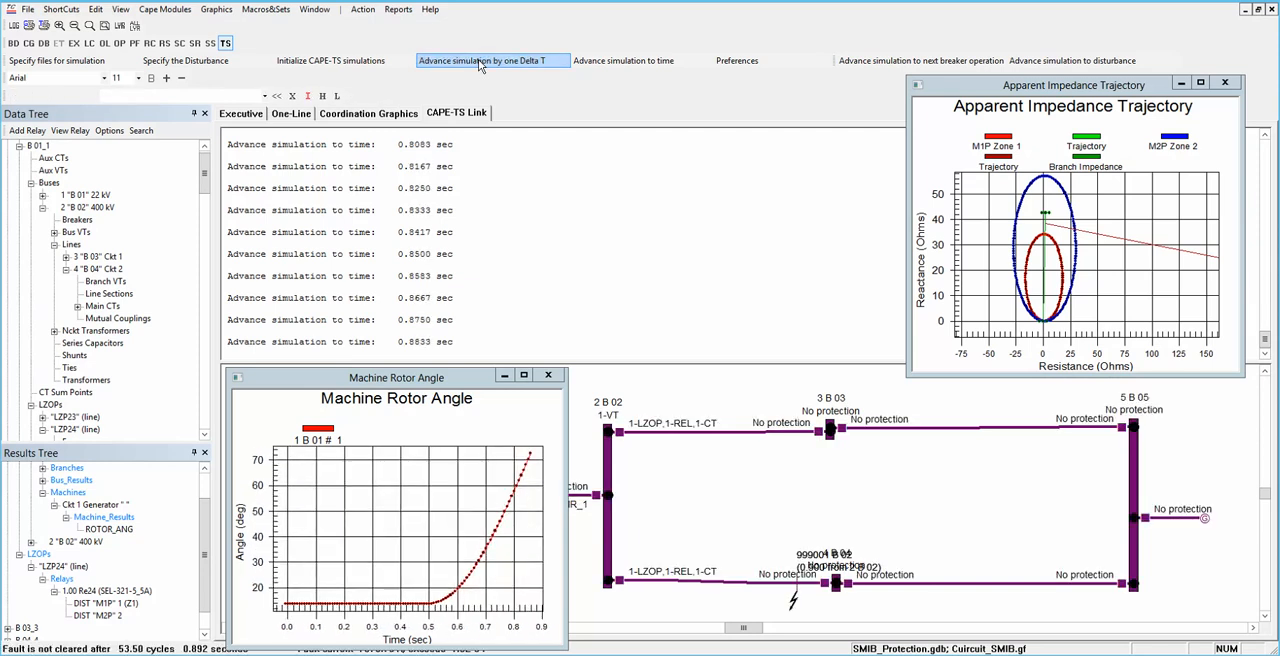
click(478, 60)
click(478, 60)
click(478, 60)
click(478, 60)
click(478, 60)
click(478, 60)
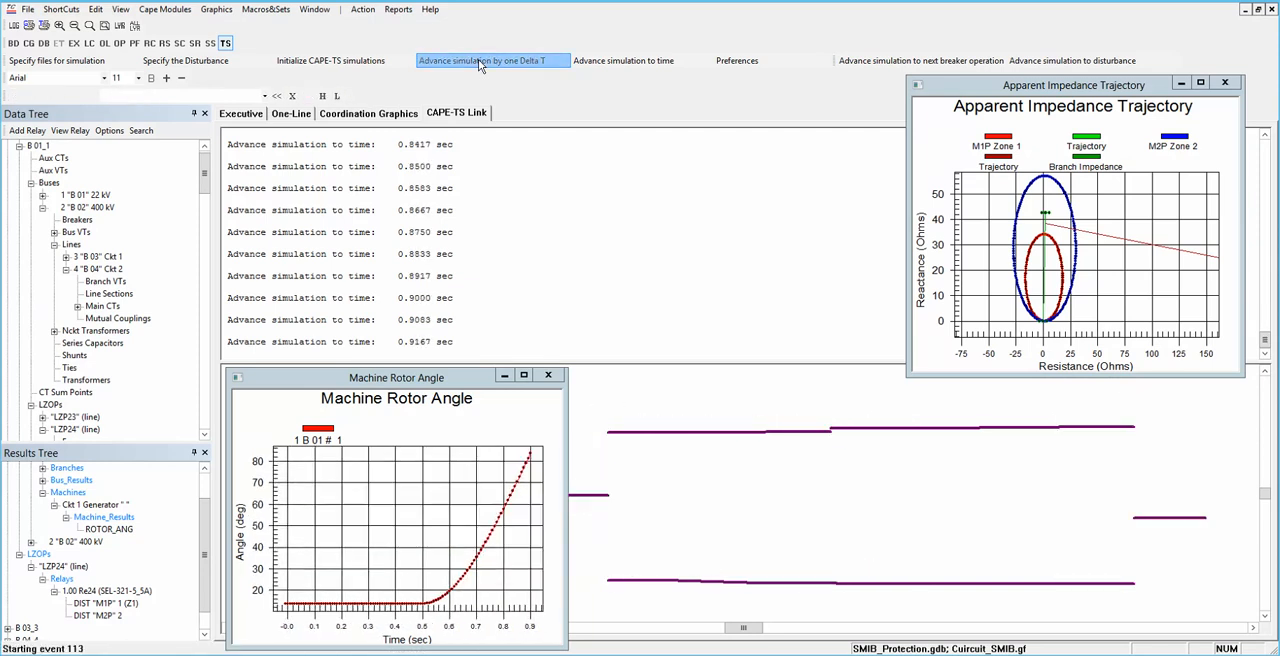
click(478, 60)
click(478, 60)
click(478, 60)
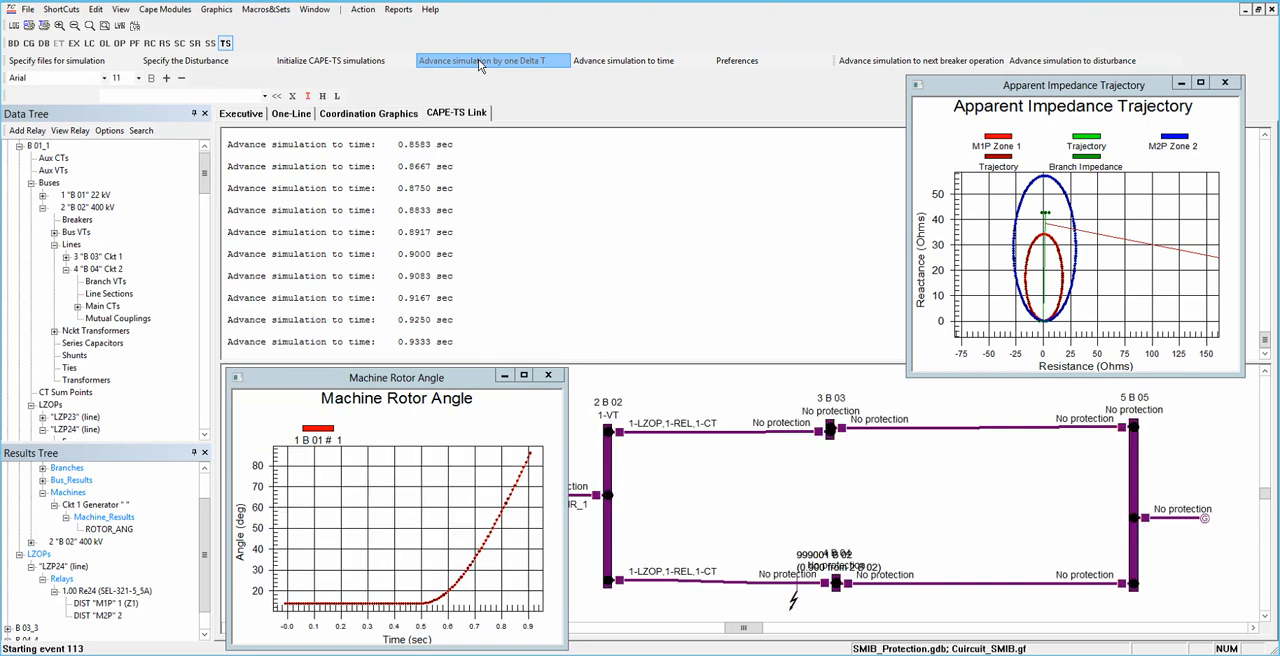
click(478, 60)
click(478, 60)
click(478, 60)
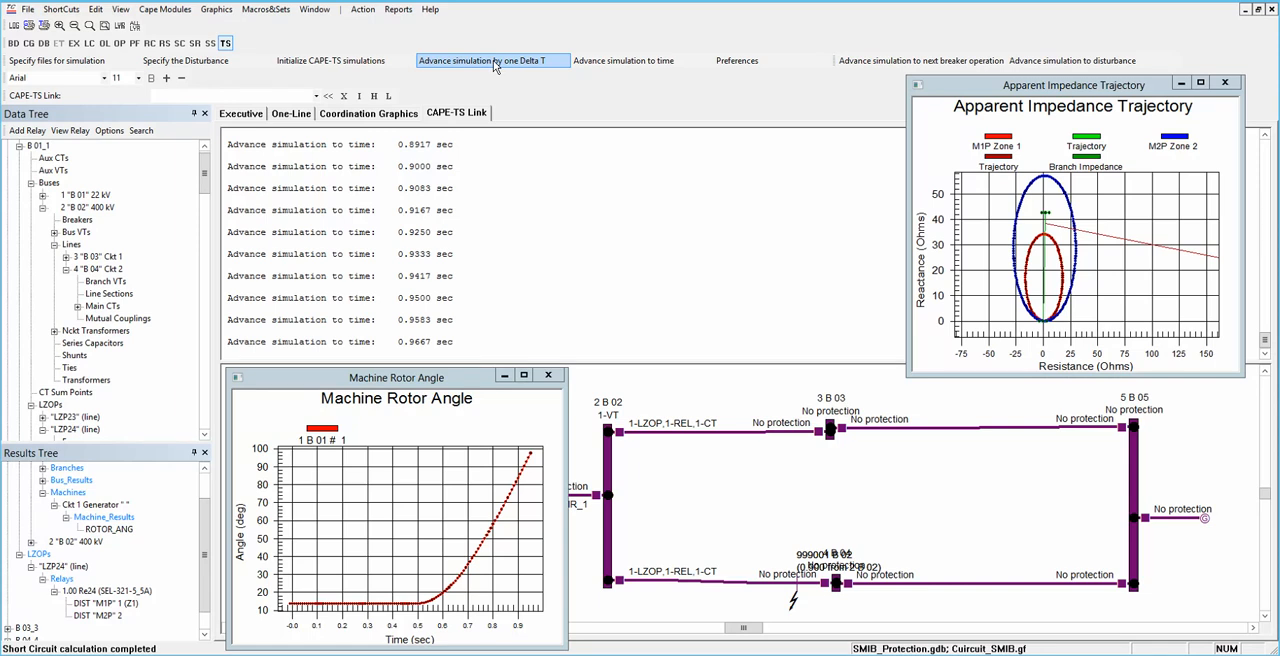
Step: Advance the simulation to the next breaker operation, and interrupt the processing once it has run past 3.3 s
click(900, 61)
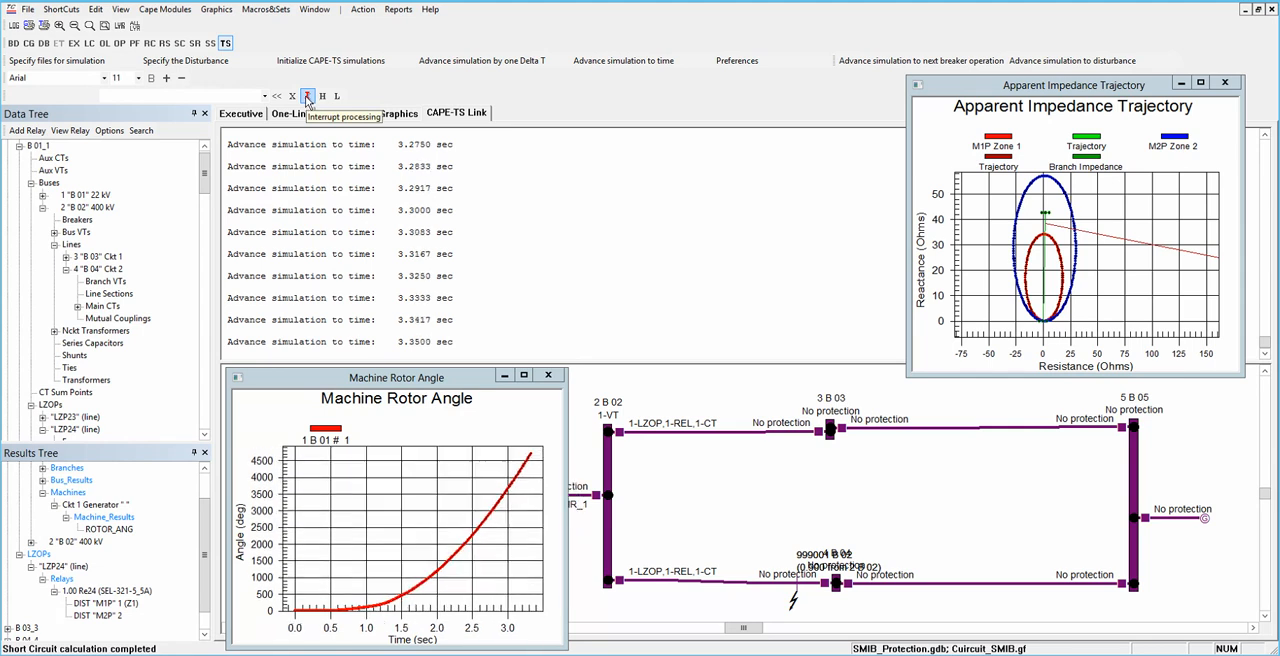
click(307, 97)
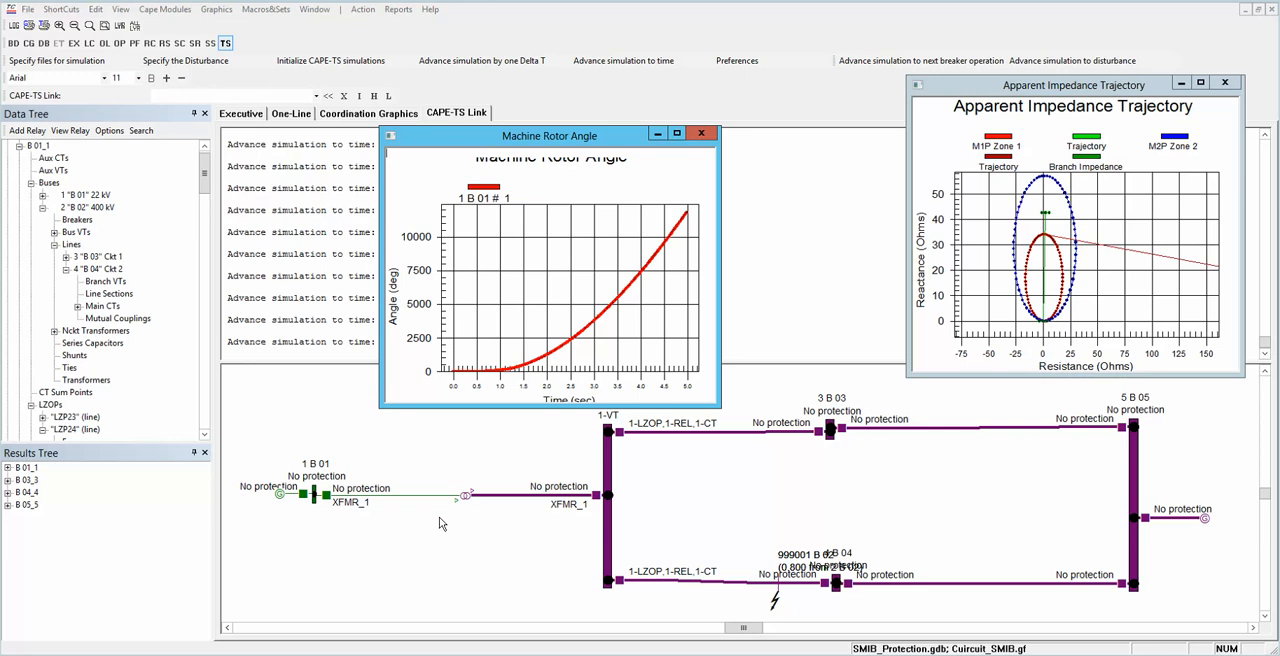
Step: From the one-line diagram, open relay Re24 (SEL-321-5_5A) protecting the 2 B 02 to 4 B 04 circuit 2 breaker and display its common taps
click(291, 113)
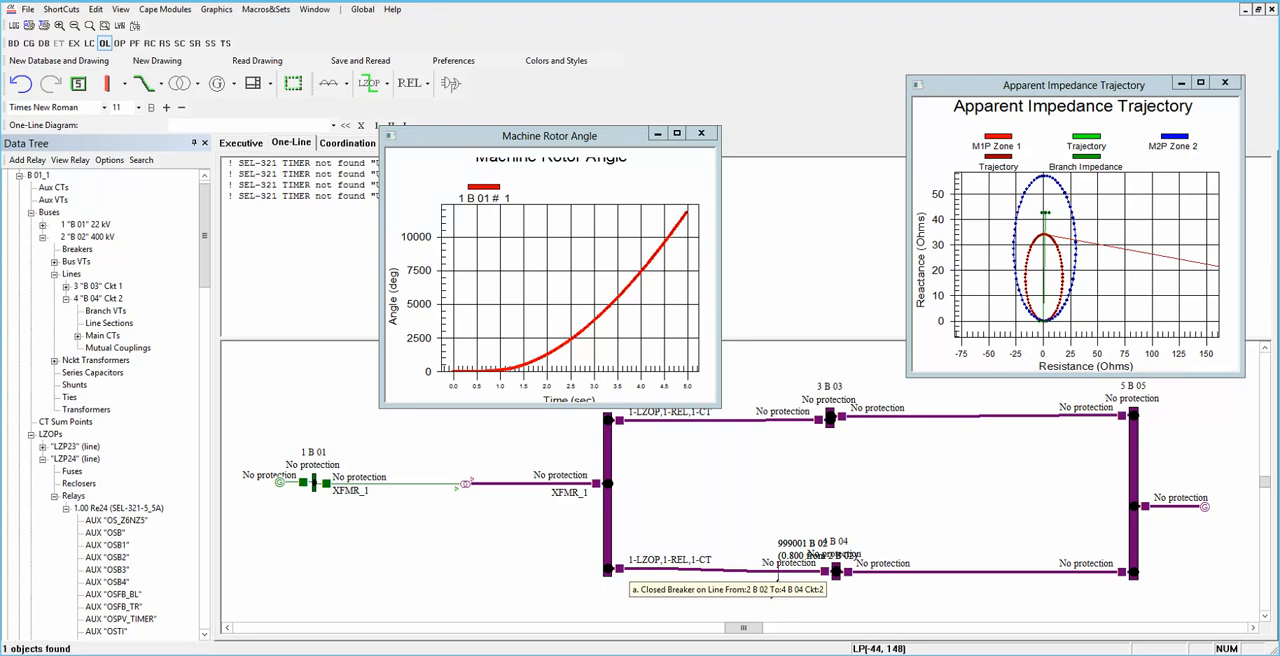
double_click(617, 570)
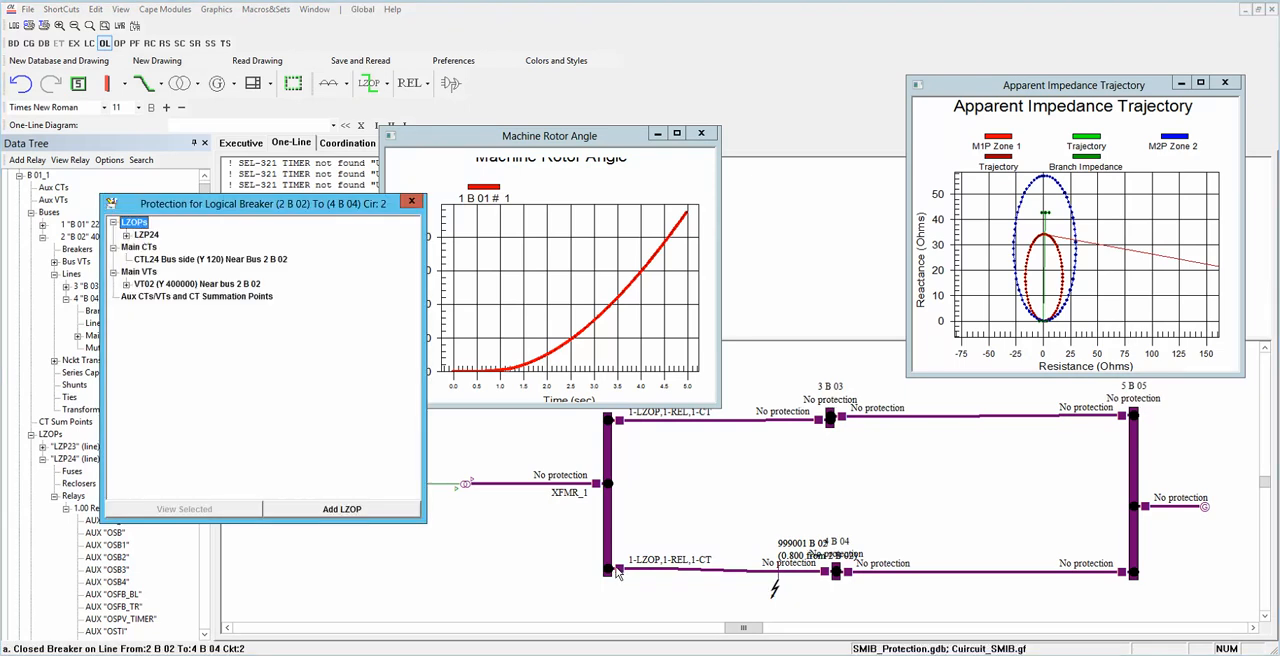
click(127, 235)
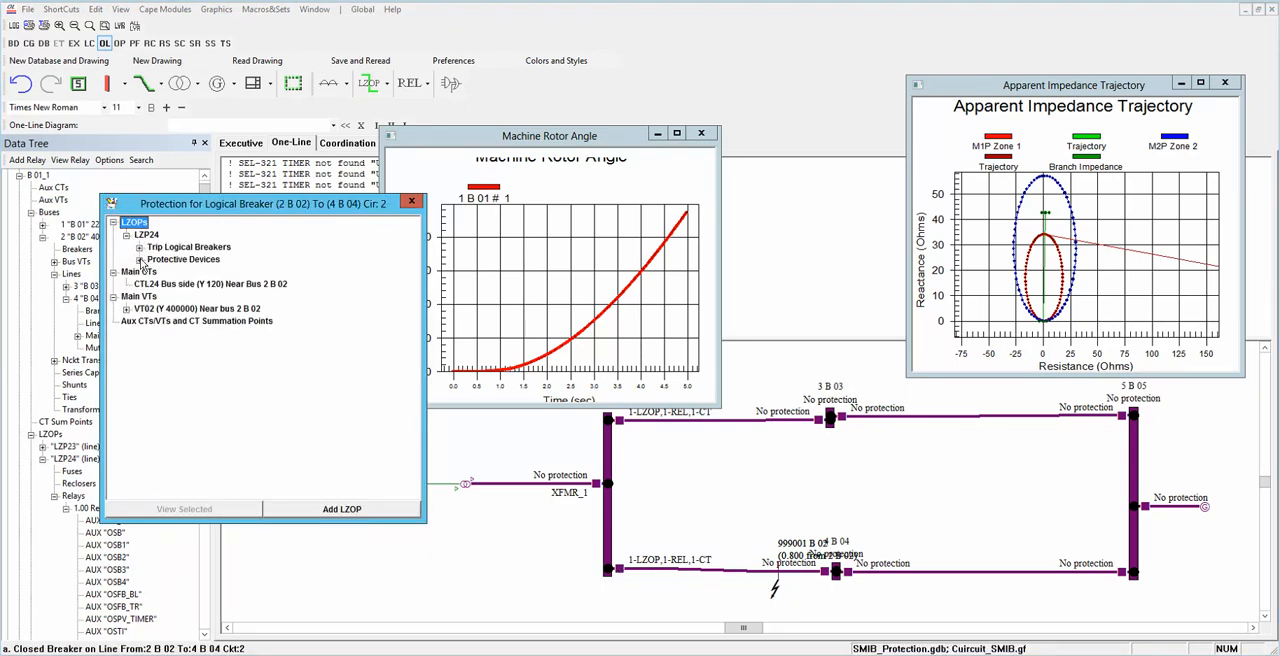
click(140, 259)
click(152, 272)
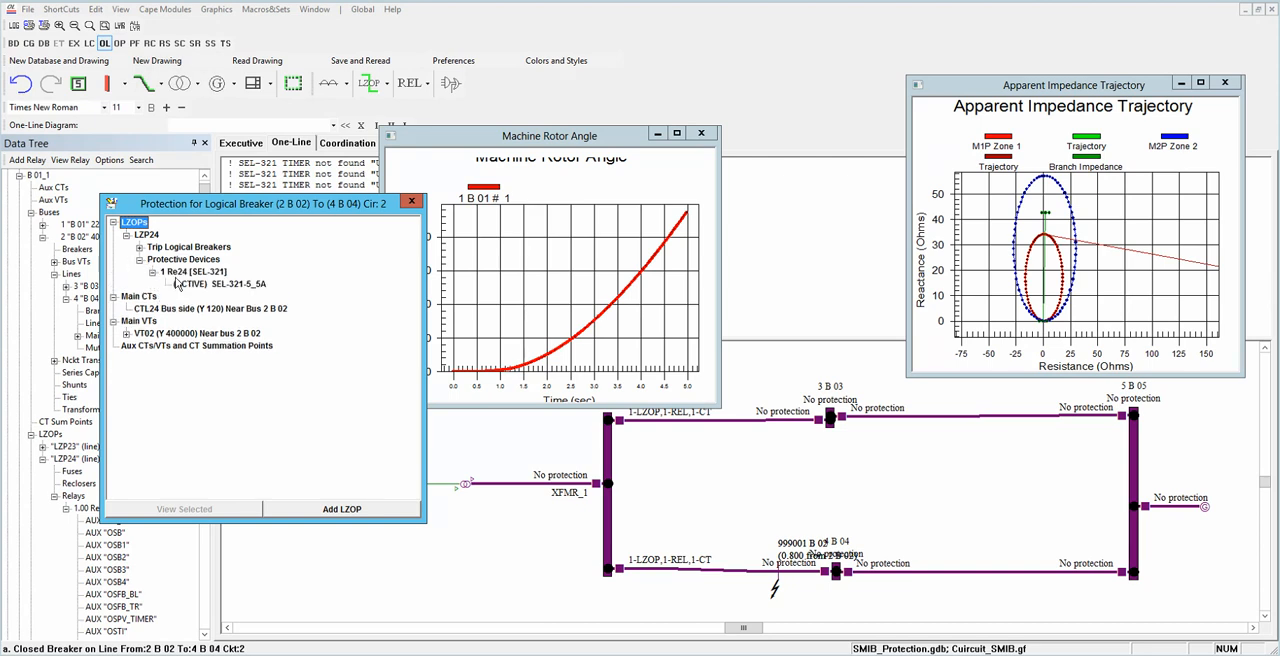
double_click(192, 286)
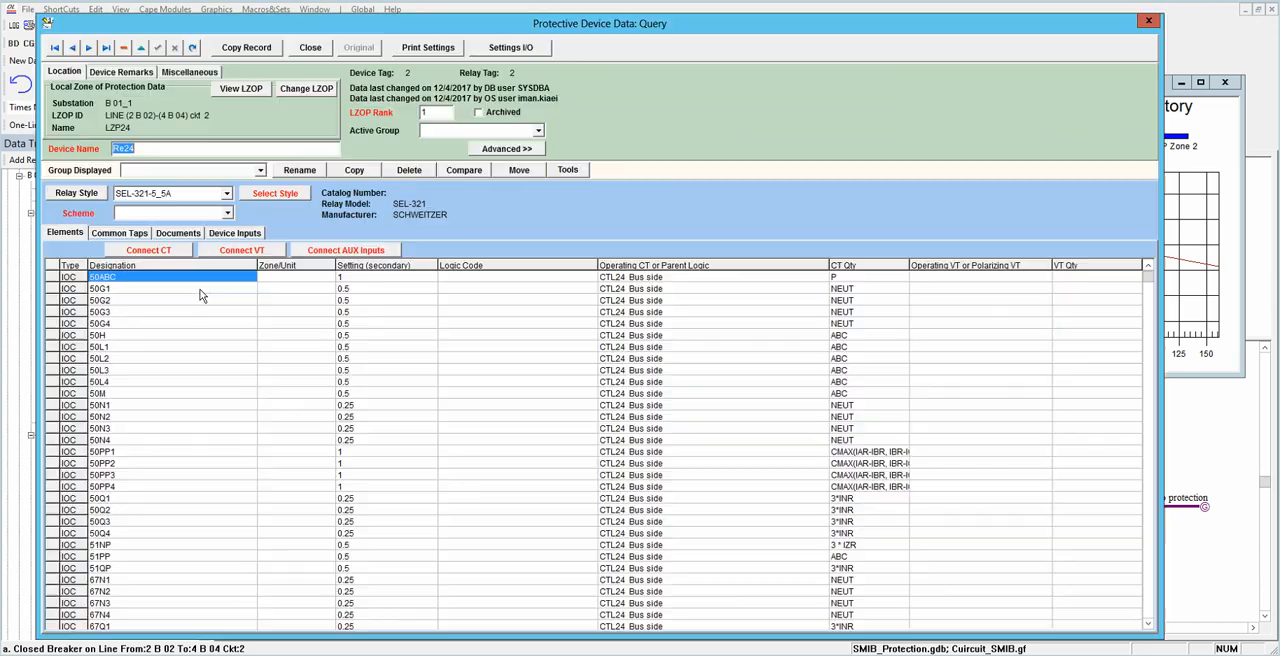
click(131, 237)
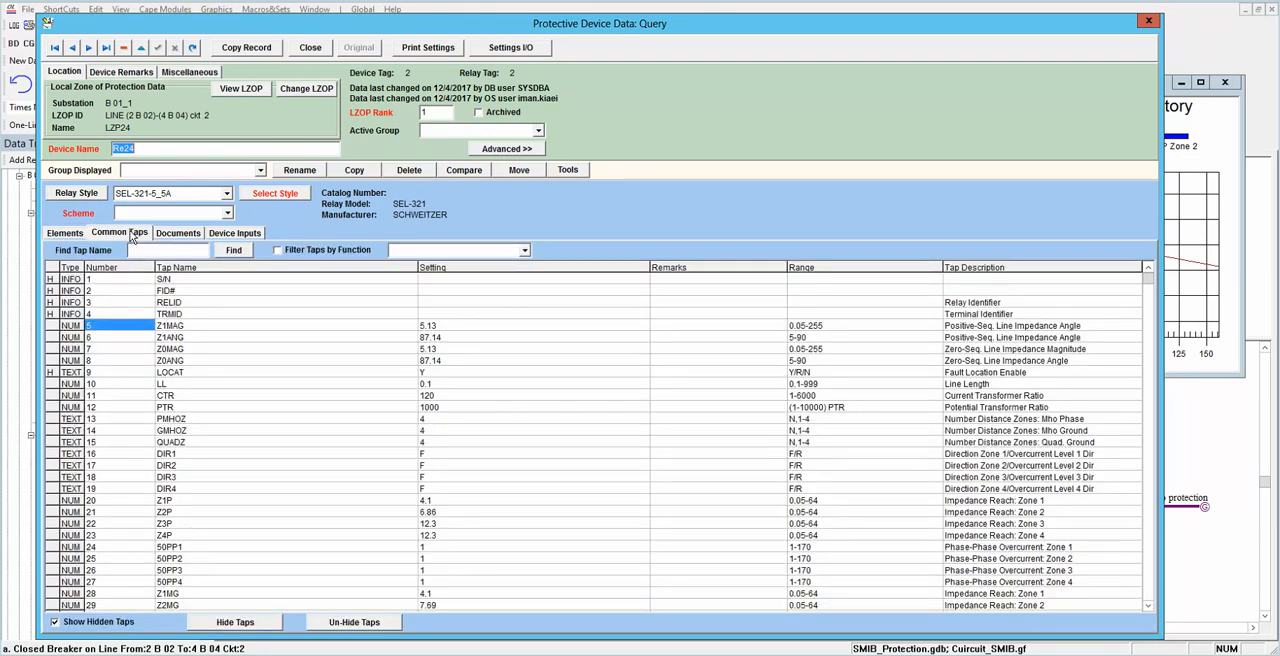
Step: Open the trip logic of the relay's local zone of protection LZP24 for manual assignment of logic codes to elements
click(236, 90)
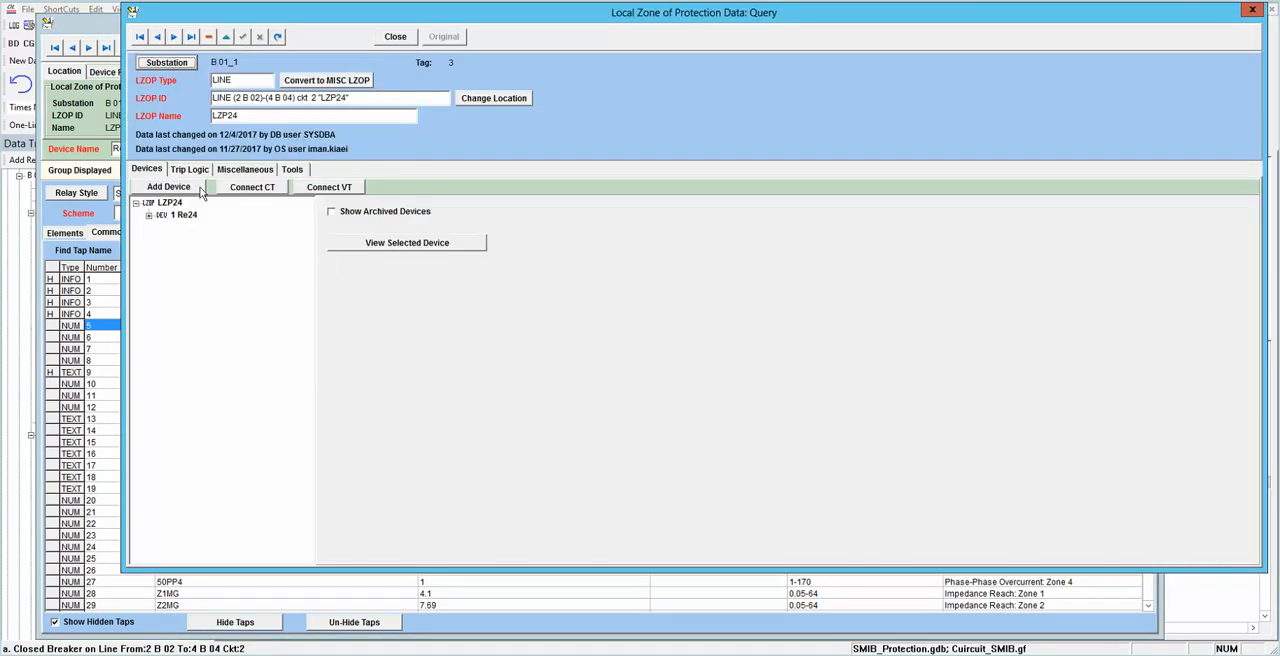
click(195, 170)
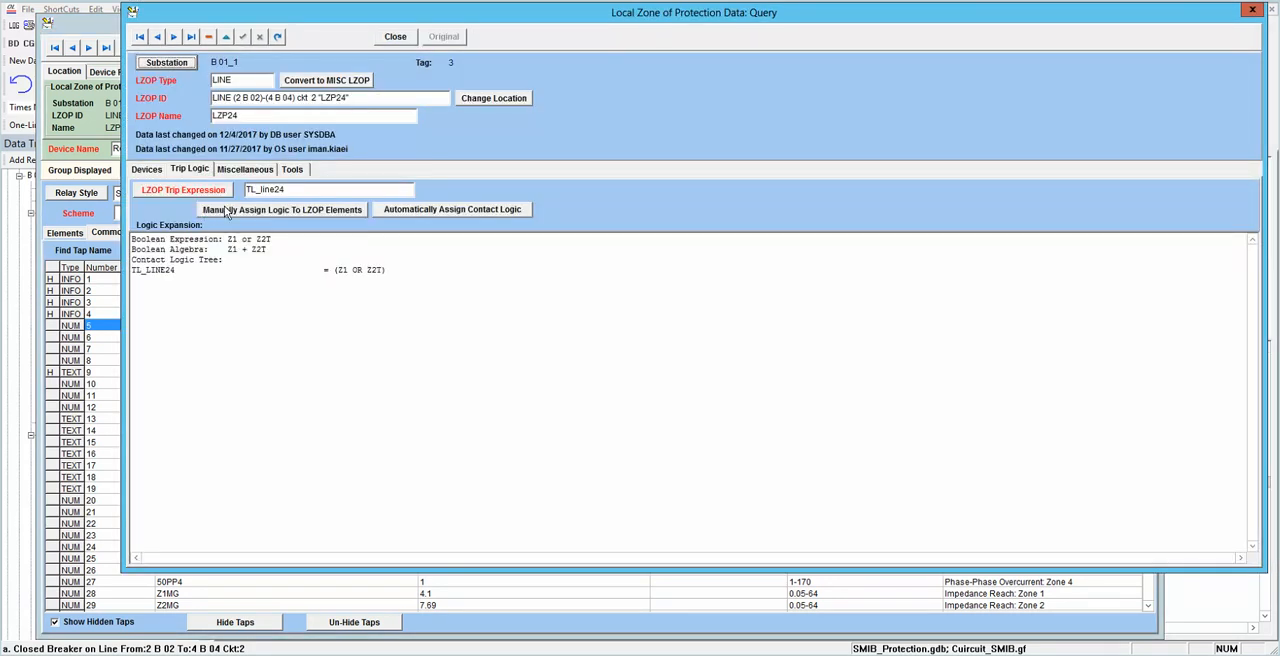
click(228, 210)
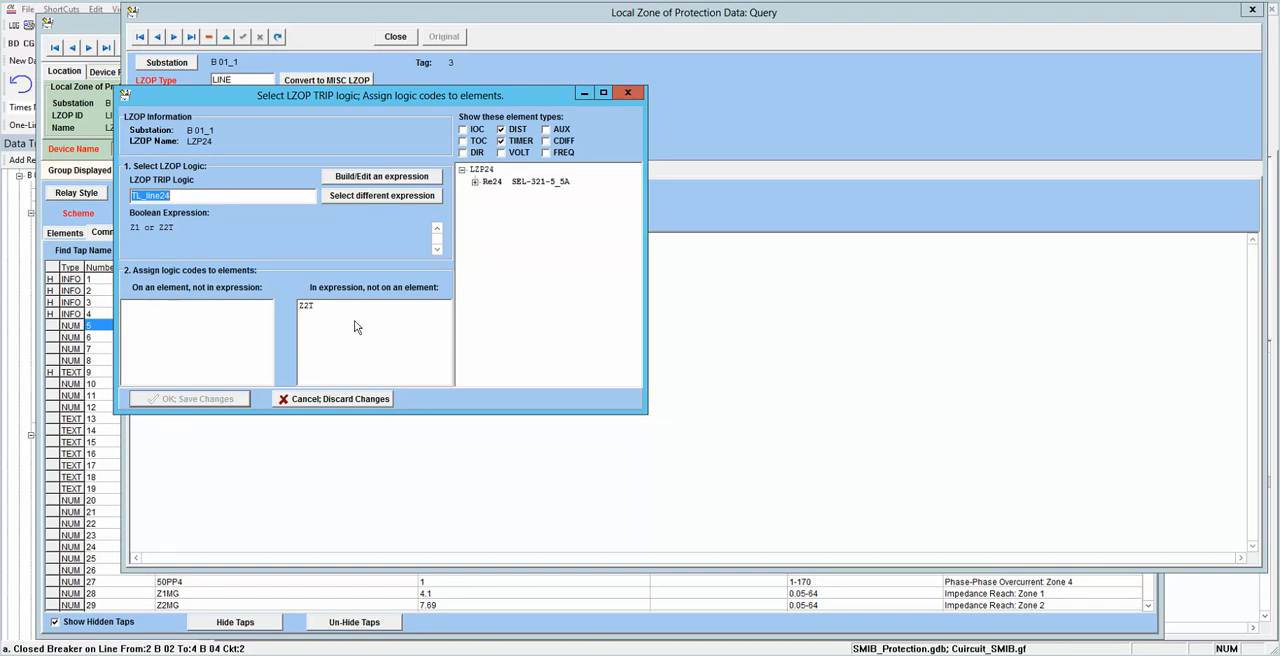
Step: Assign logic code Z2T to the Z2PD timer of relay Re24, save the changes, and close the zone and device records
click(475, 182)
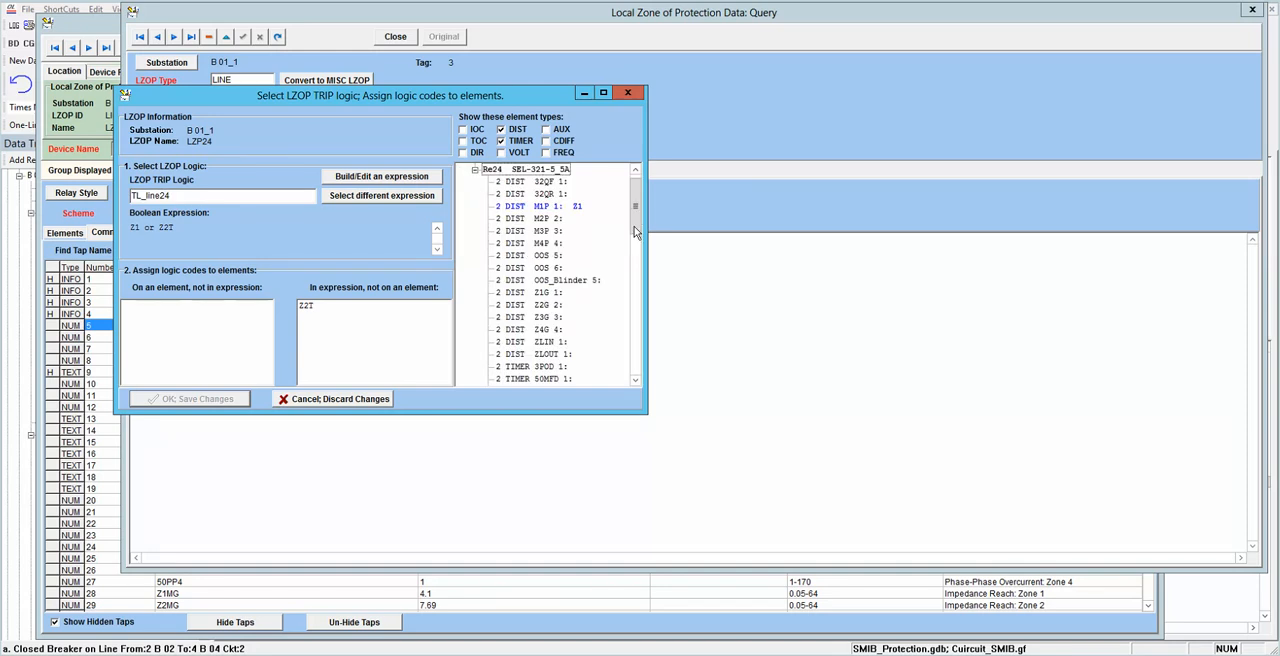
scroll(629, 298, down, 8)
scroll(629, 298, down, 8)
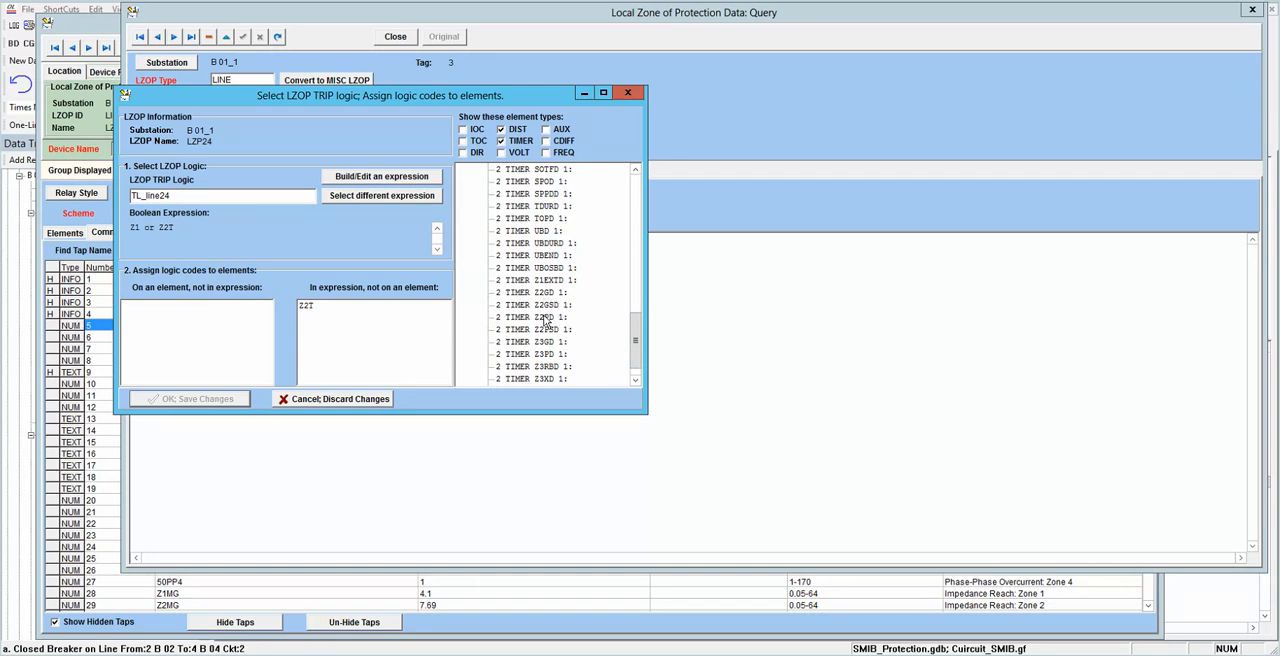
click(321, 306)
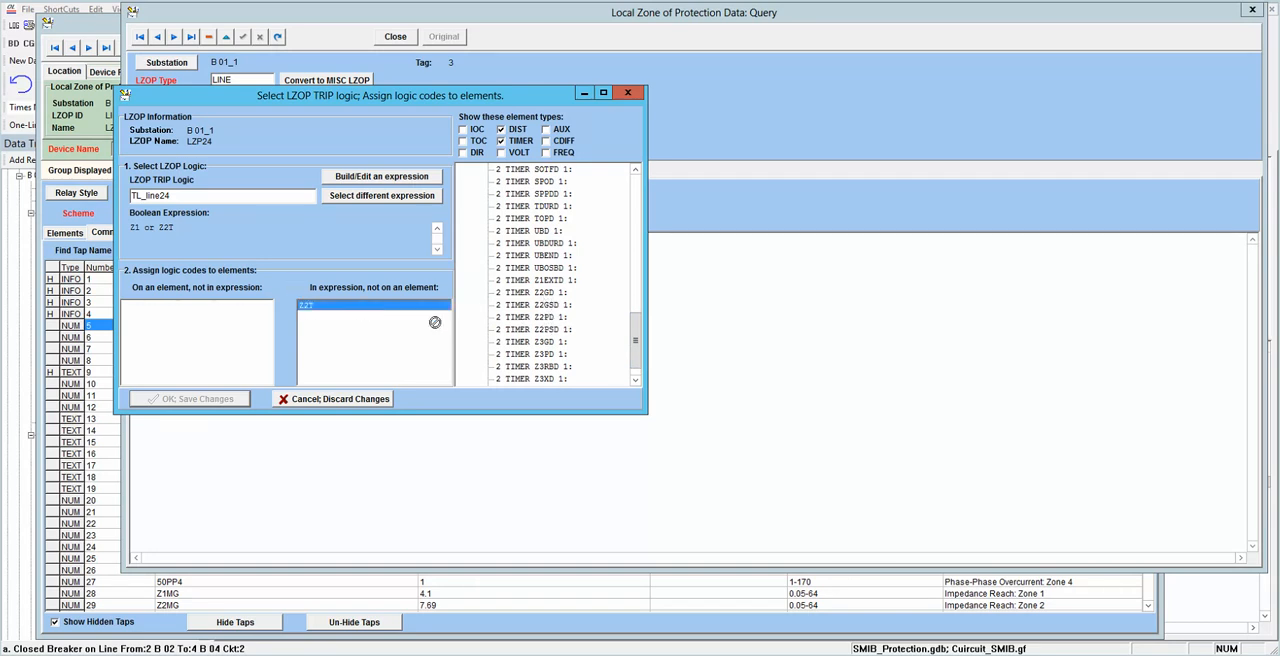
click(549, 318)
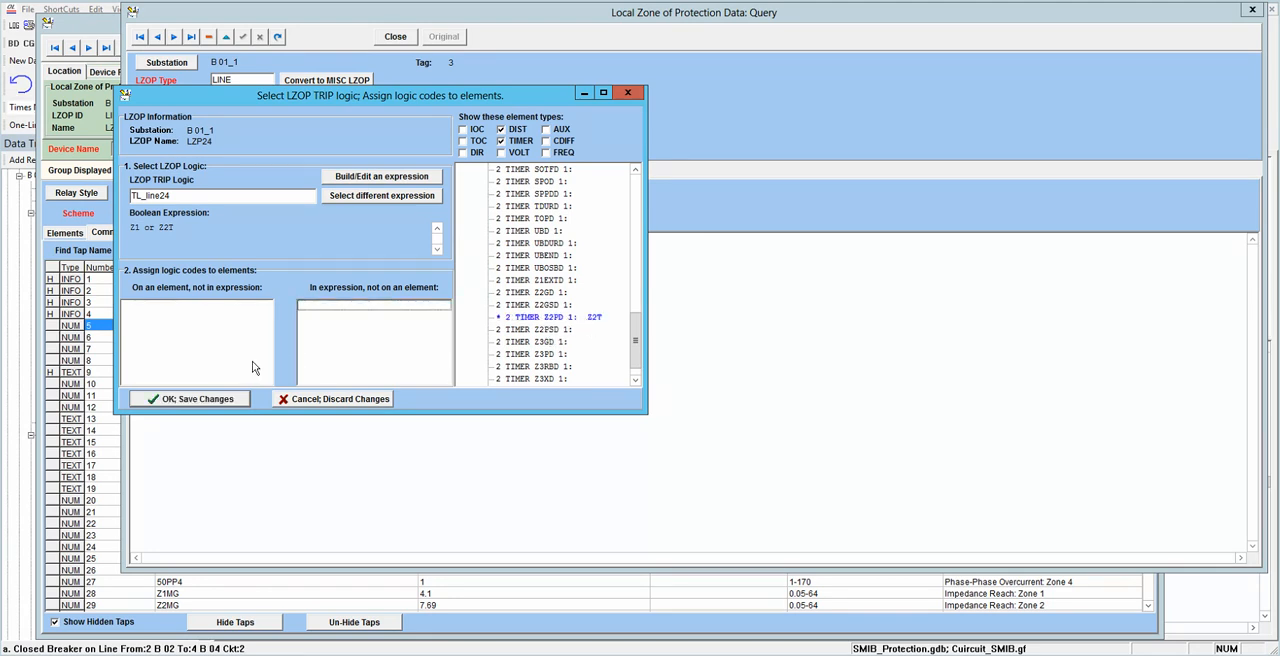
click(224, 400)
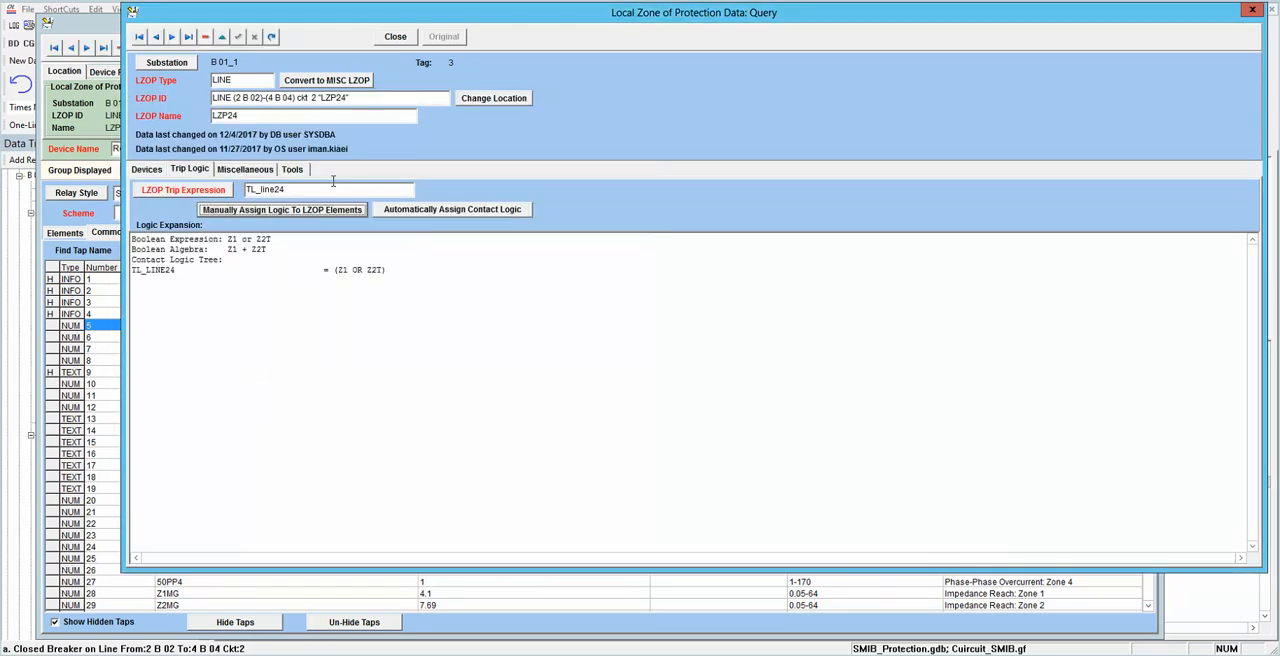
click(393, 37)
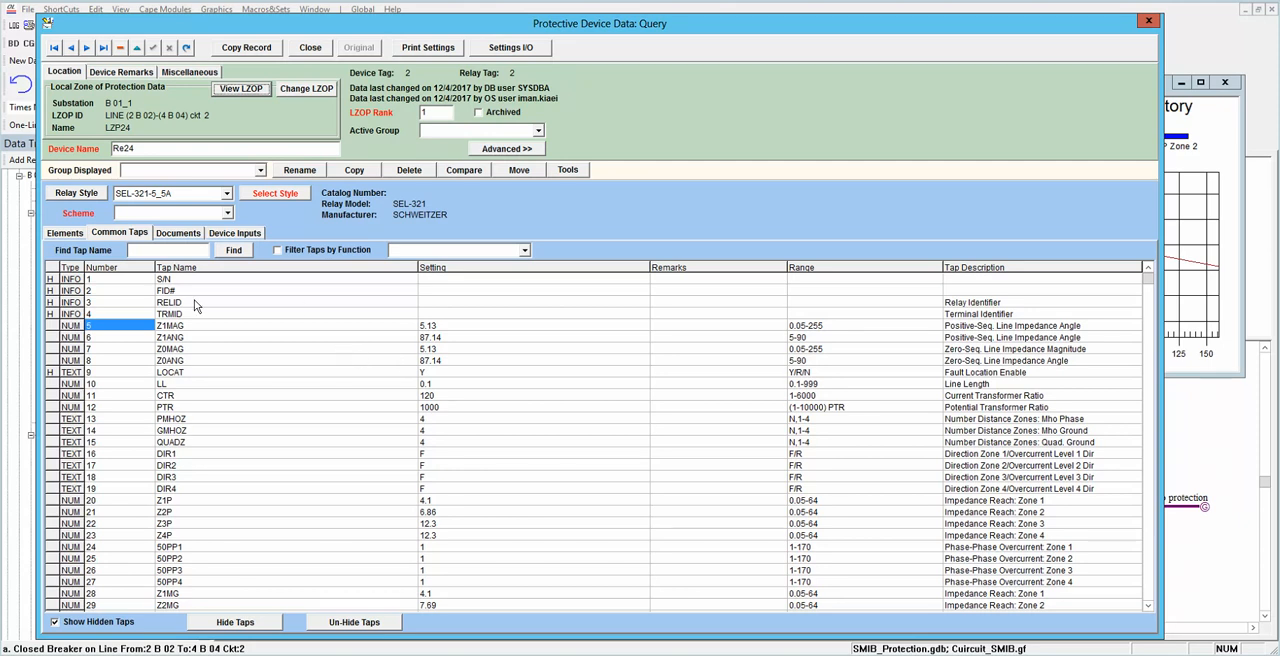
click(310, 47)
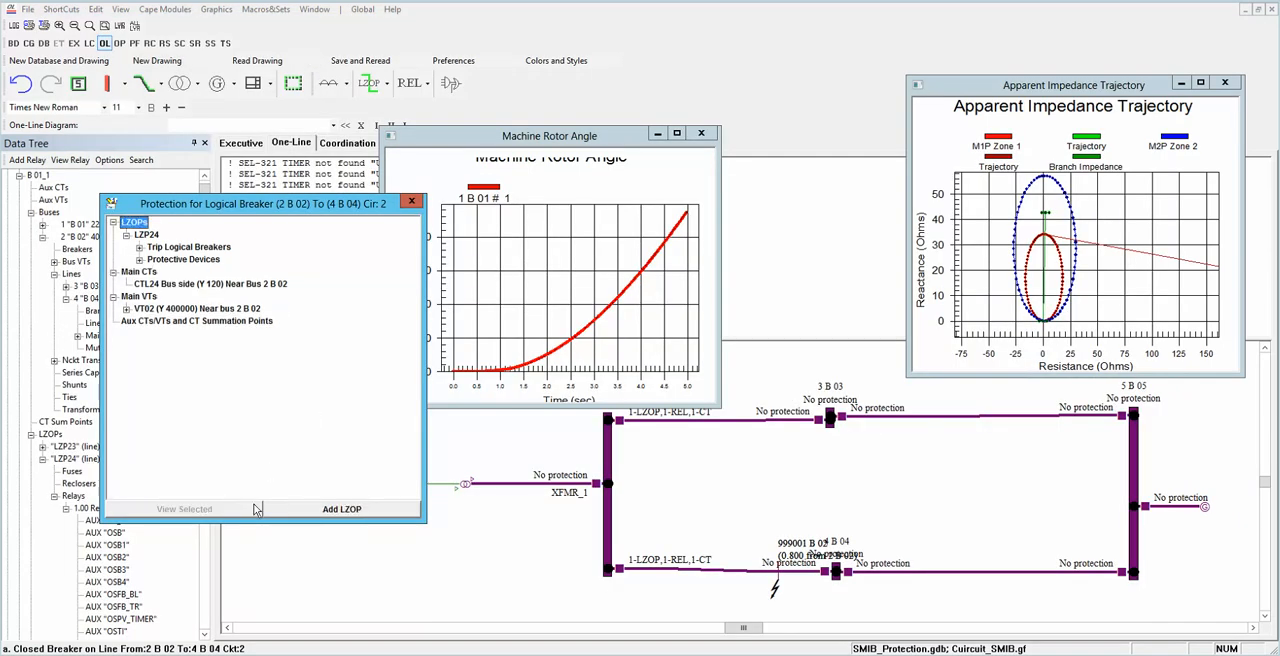
Step: Close the protection list for the 2 B 02 to 4 B 04 breaker, move the Machine Rotor Angle plot aside, and clear the CAPE-TS Link output
click(411, 203)
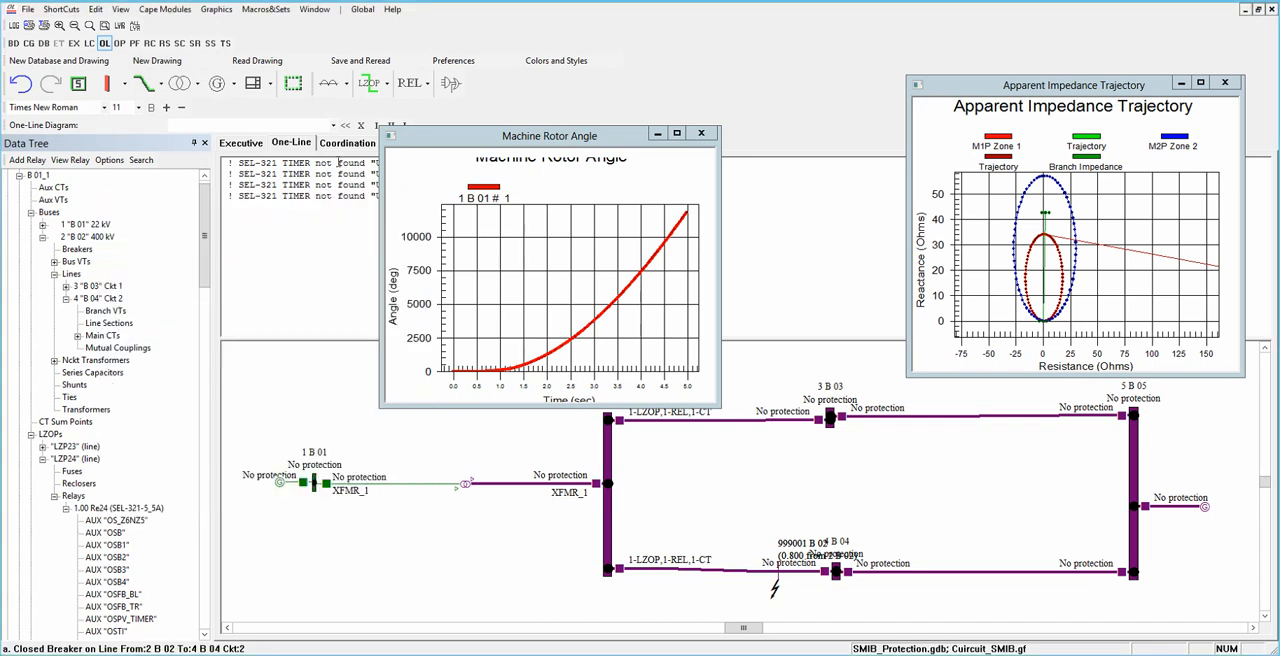
drag(437, 140, 262, 368)
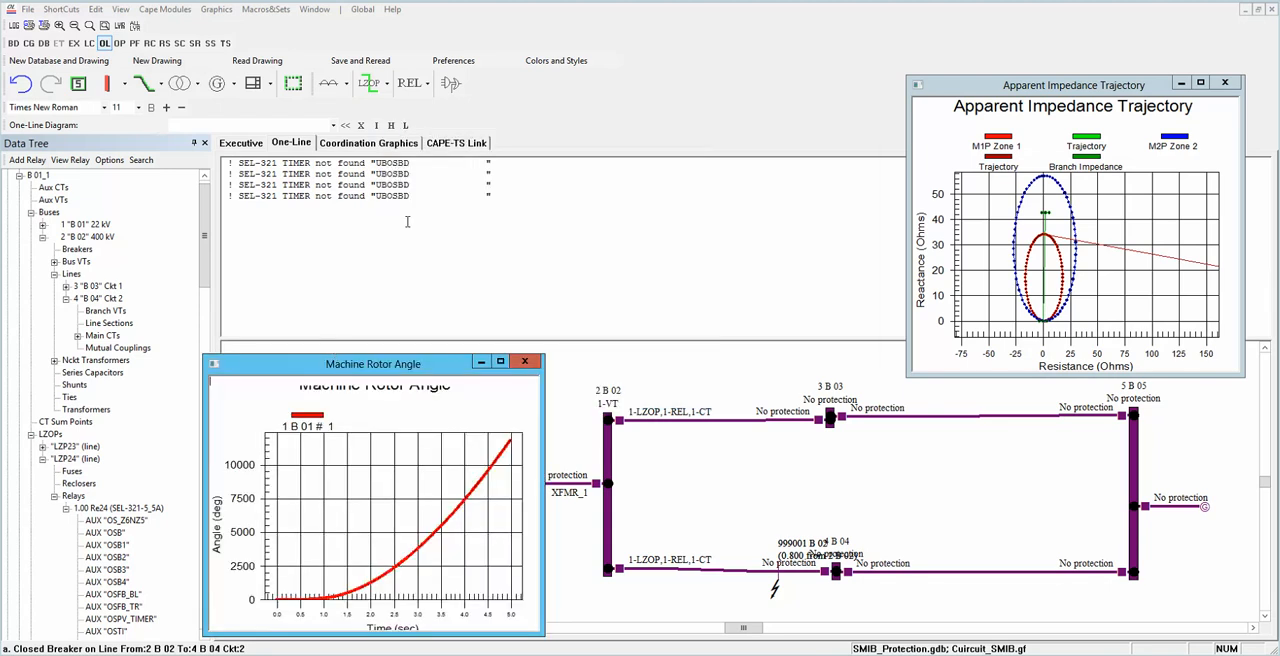
click(441, 144)
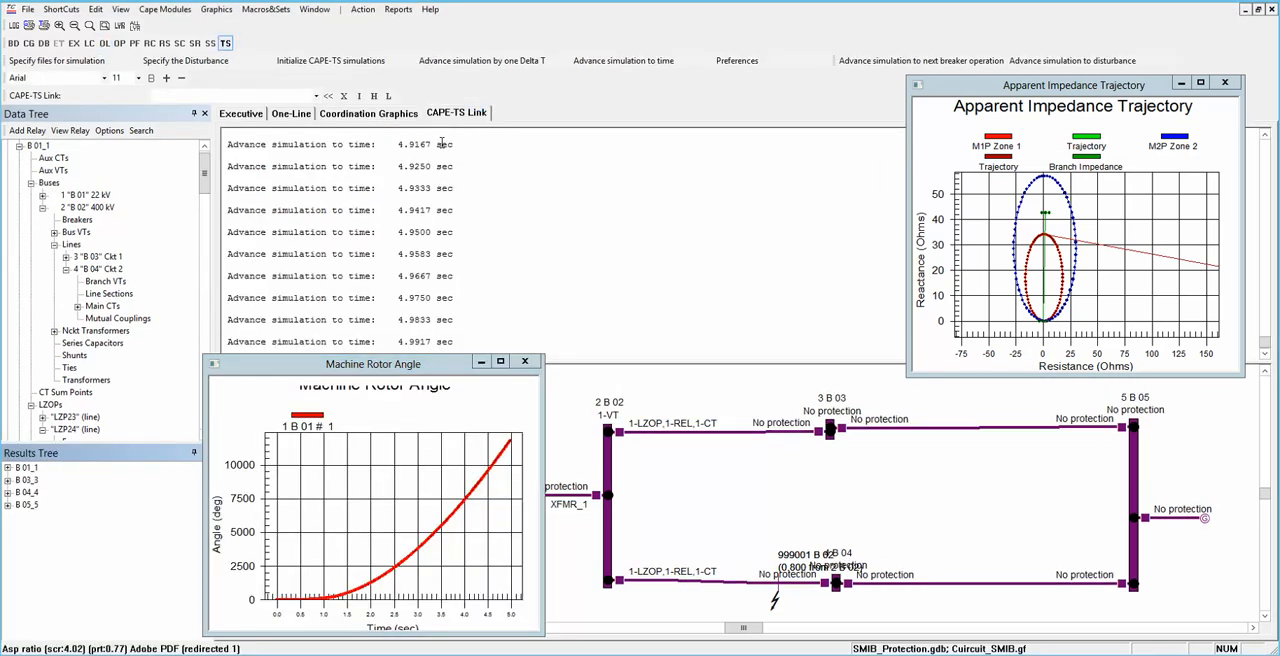
click(519, 278)
right_click(518, 277)
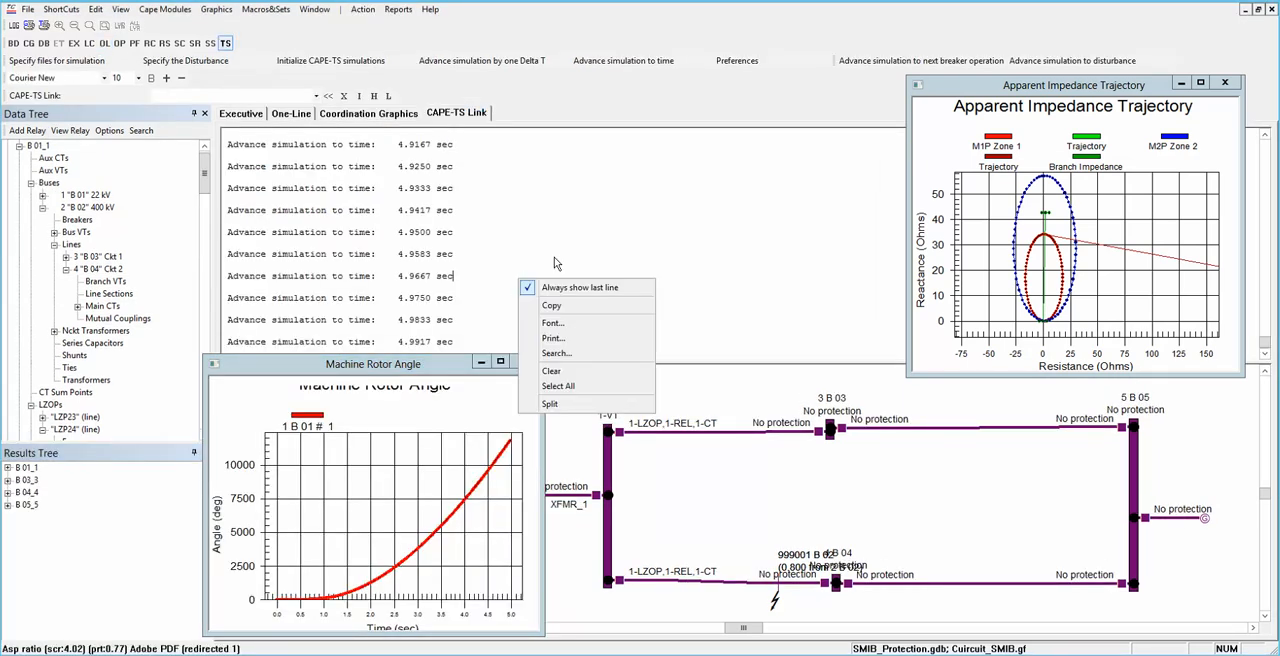
click(552, 371)
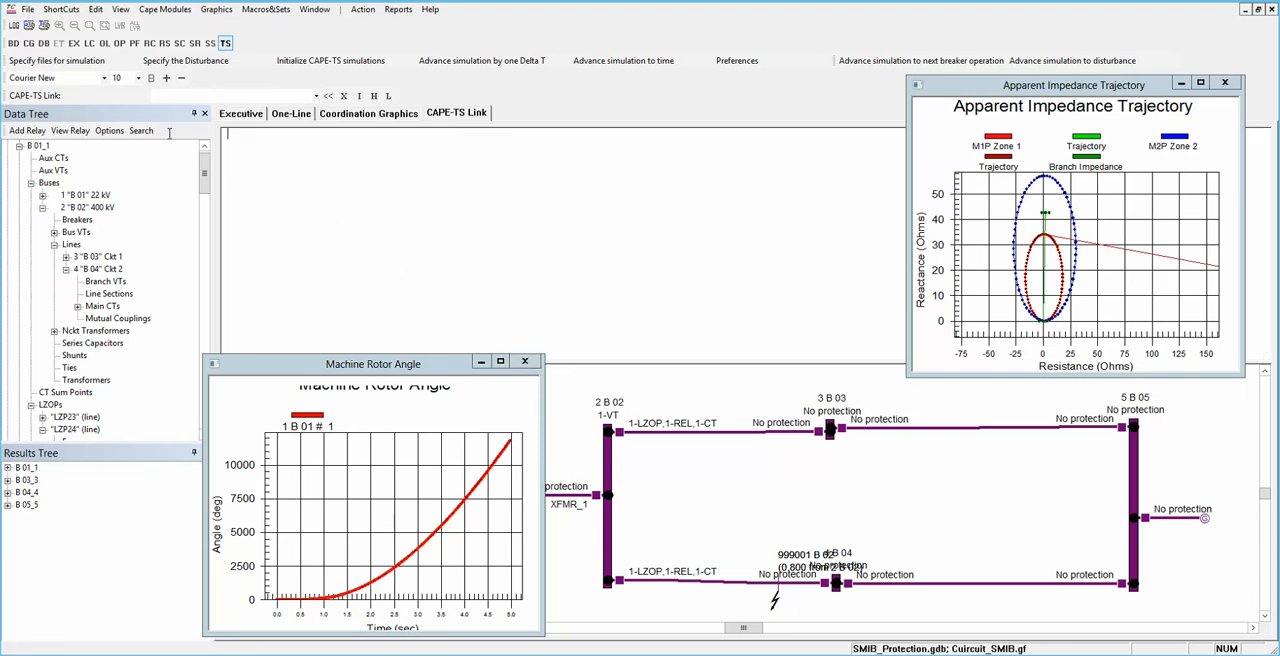
Step: Initialize the CAPE-TS simulation and advance it six Delta T steps to 0.0417 s
click(287, 64)
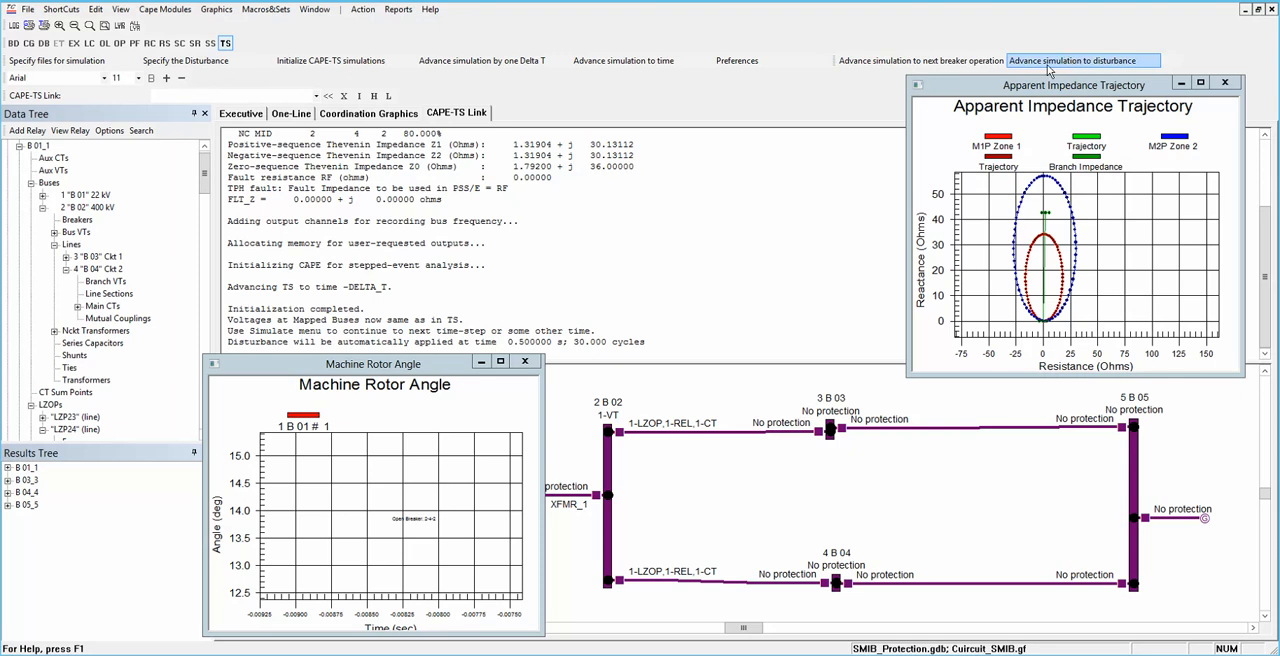
click(525, 64)
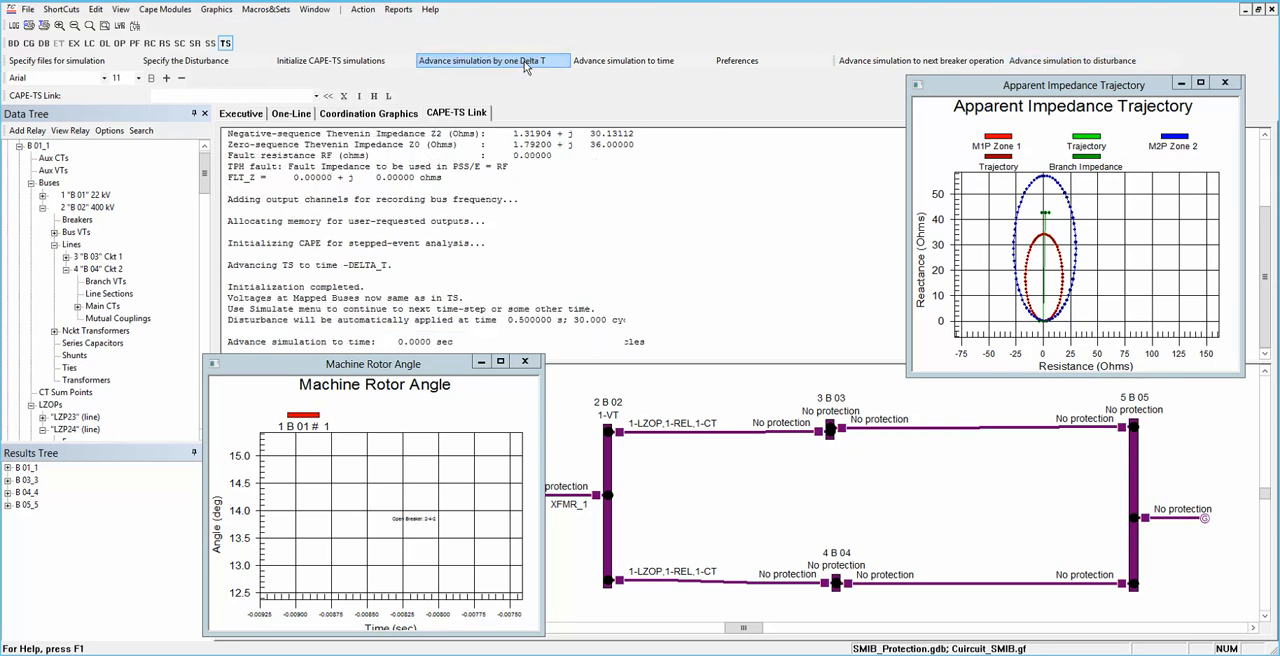
click(525, 64)
click(528, 64)
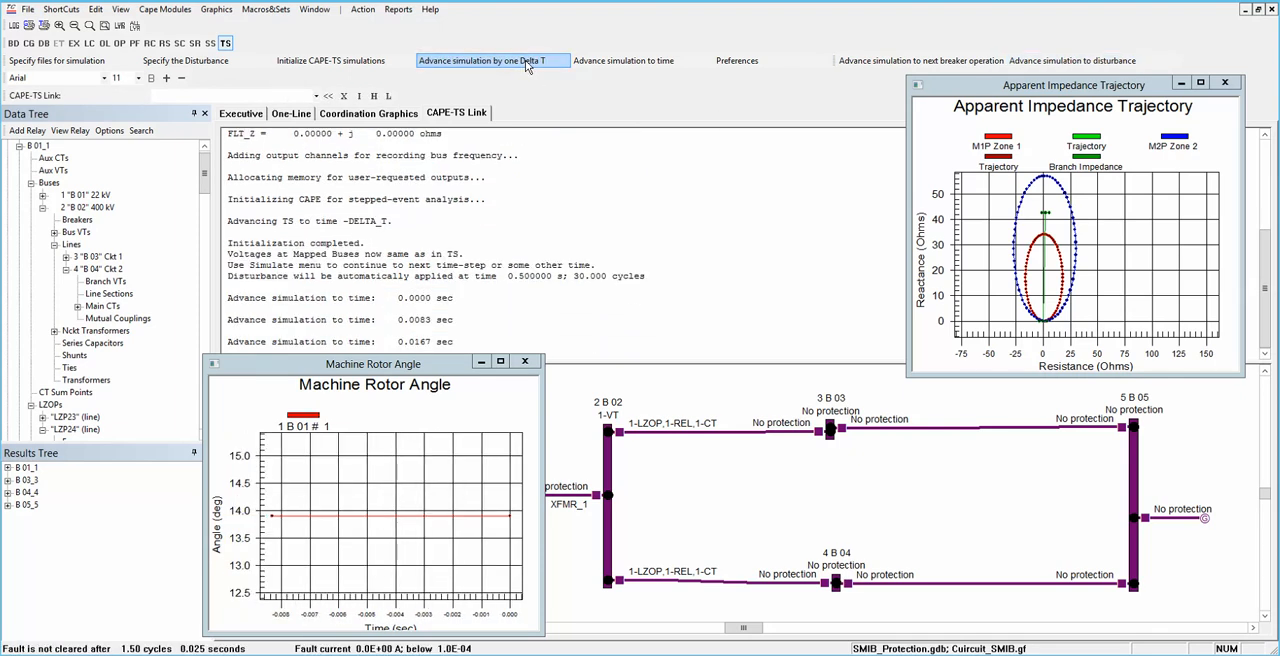
click(527, 64)
click(528, 64)
click(528, 64)
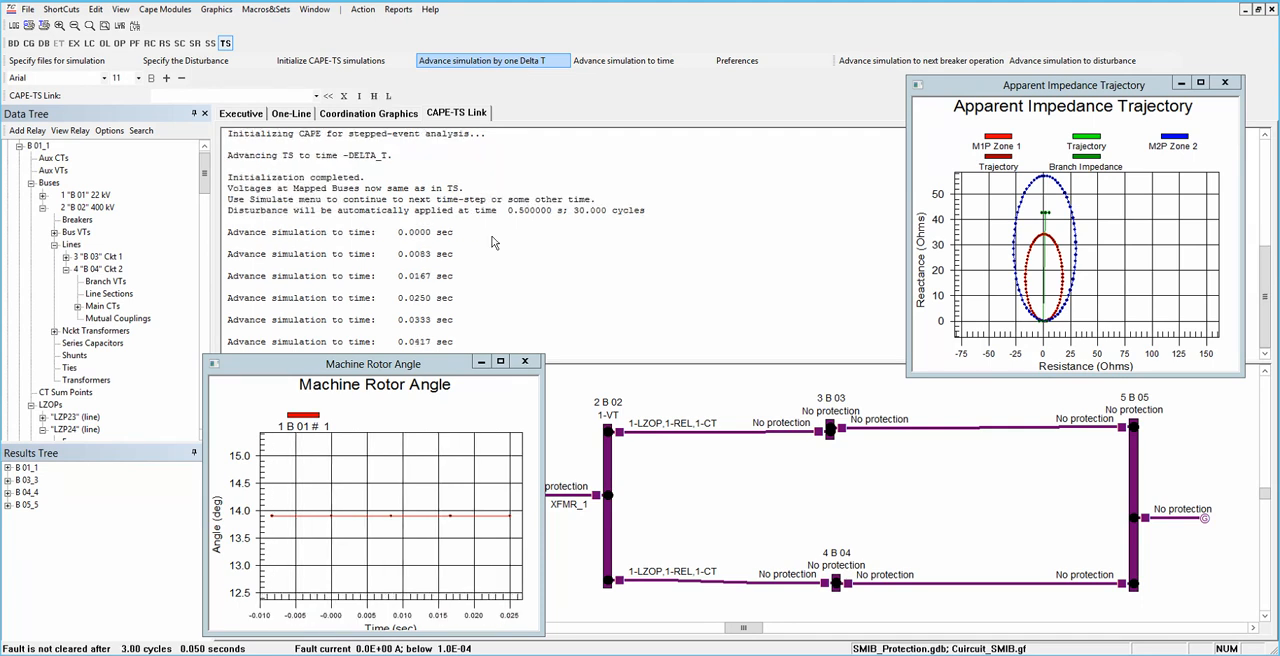
Step: Advance the simulation to the disturbance, and continue through the fault application one Delta T at a time to 0.5250 s
click(1089, 62)
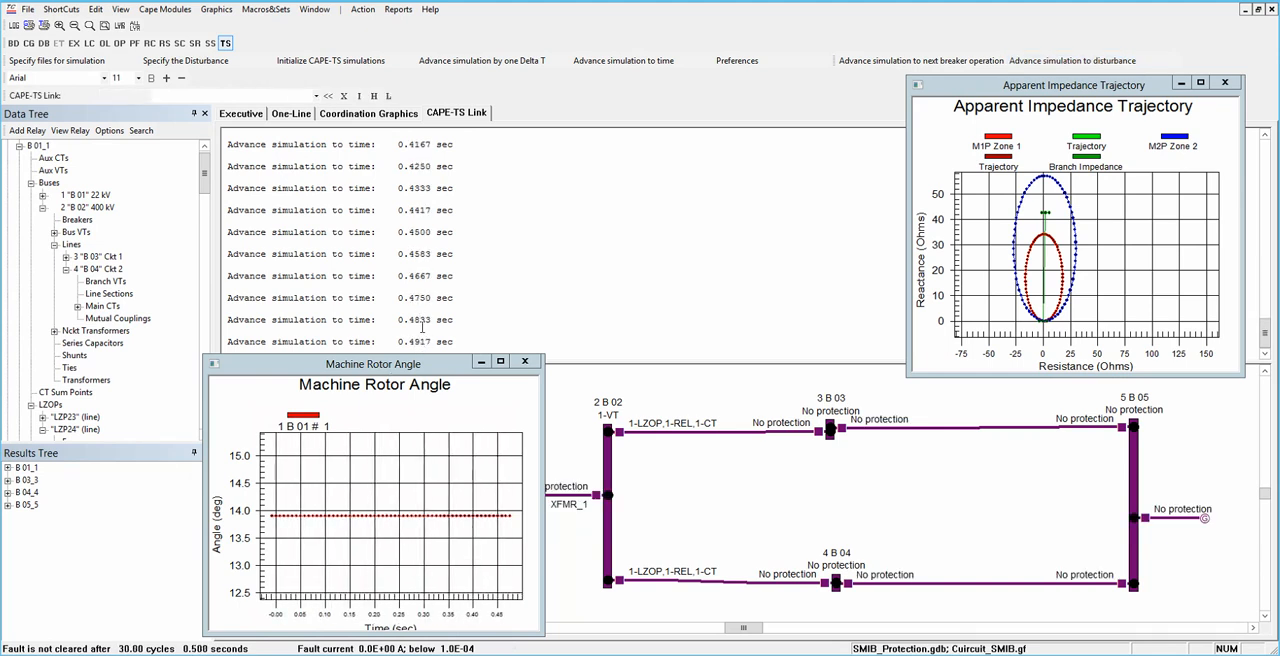
click(463, 66)
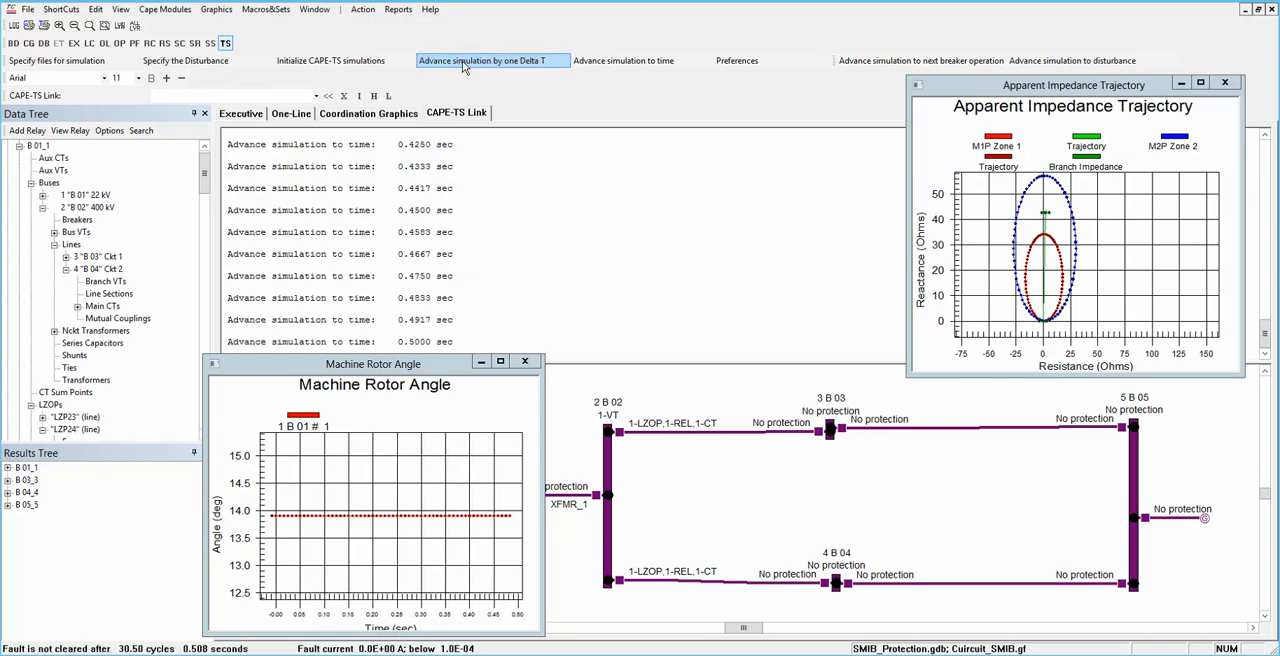
click(463, 66)
click(463, 66)
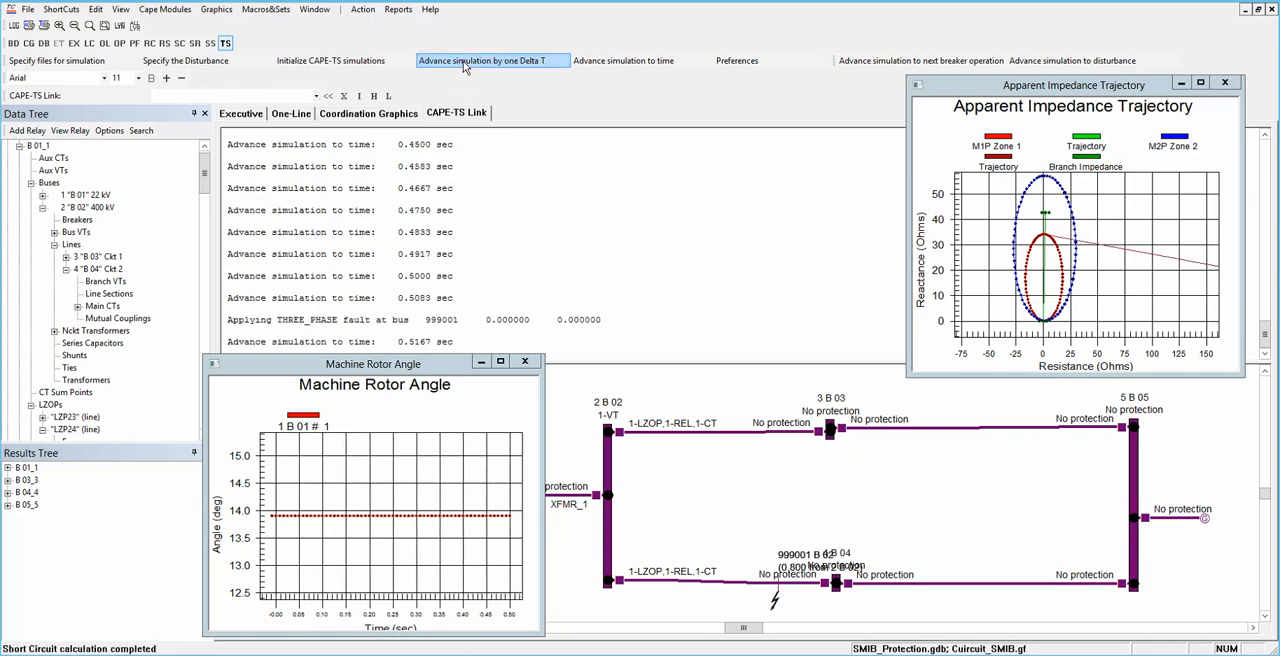
click(463, 66)
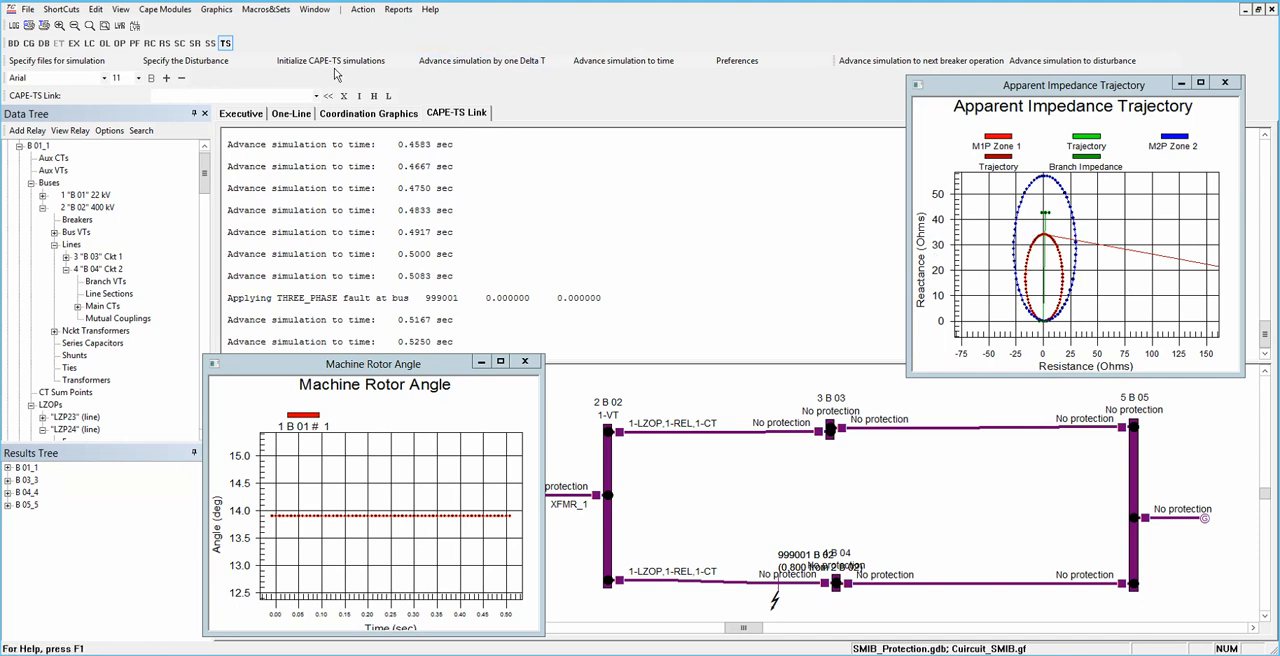
Step: Advance the faulted simulation in Delta T steps to 0.5917 s, and continue to the next breaker operation
click(433, 62)
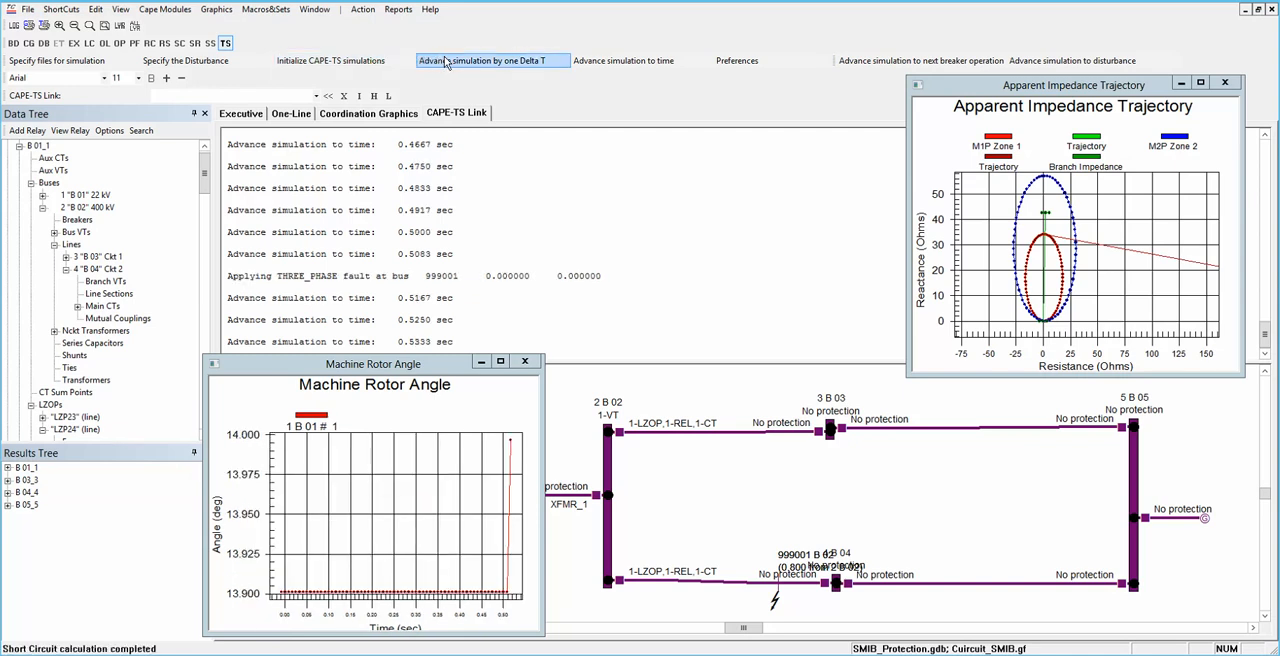
click(446, 62)
click(446, 62)
click(446, 62)
click(446, 62)
click(444, 58)
click(444, 58)
click(446, 62)
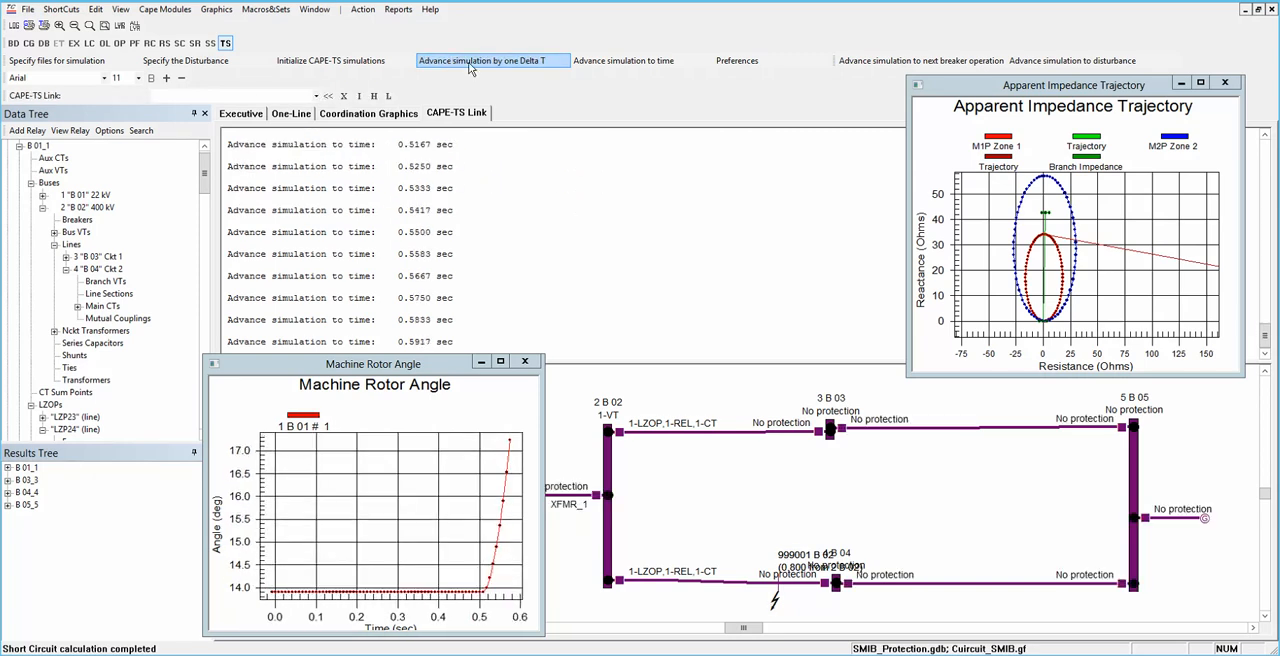
click(917, 62)
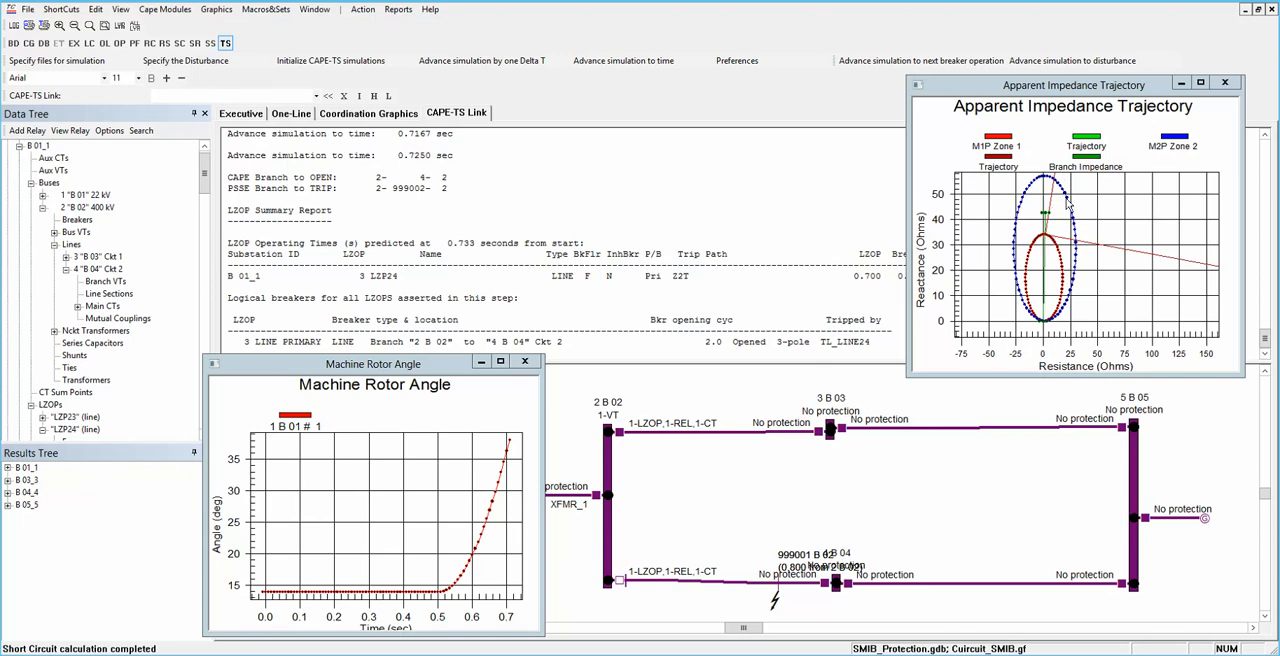
Step: Show the full extent of the Apparent Impedance Trajectory plot and enlarge its window to cover most of the workspace
click(1104, 210)
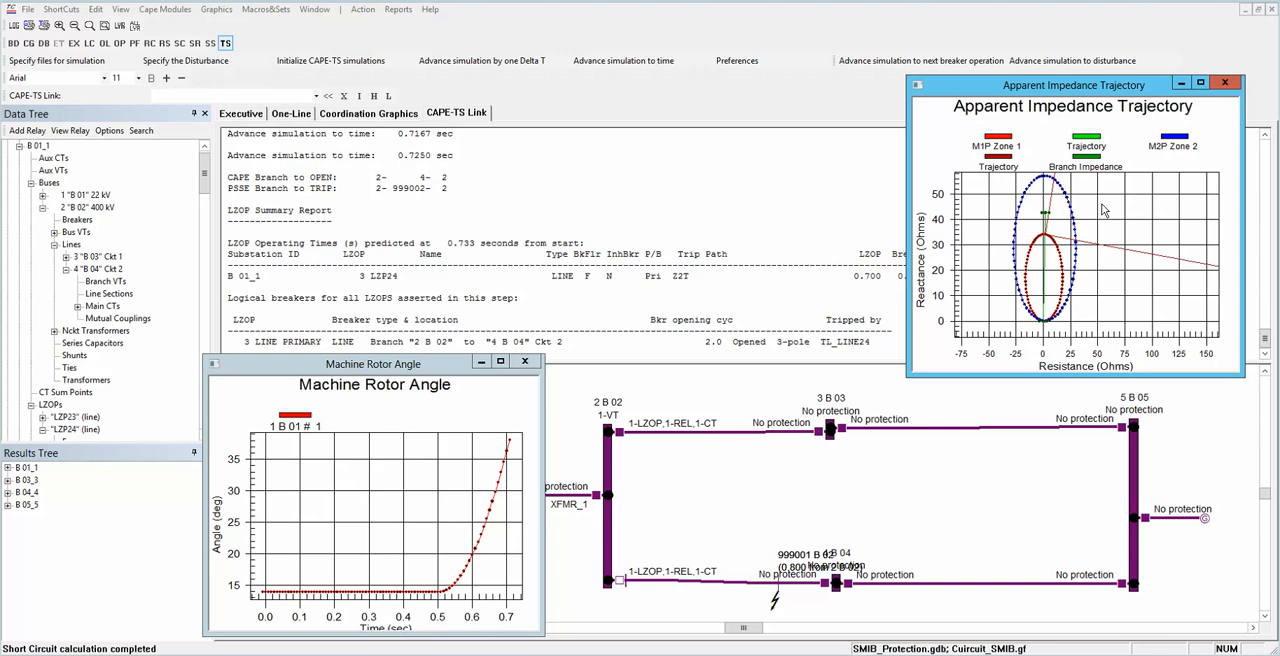
key(z)
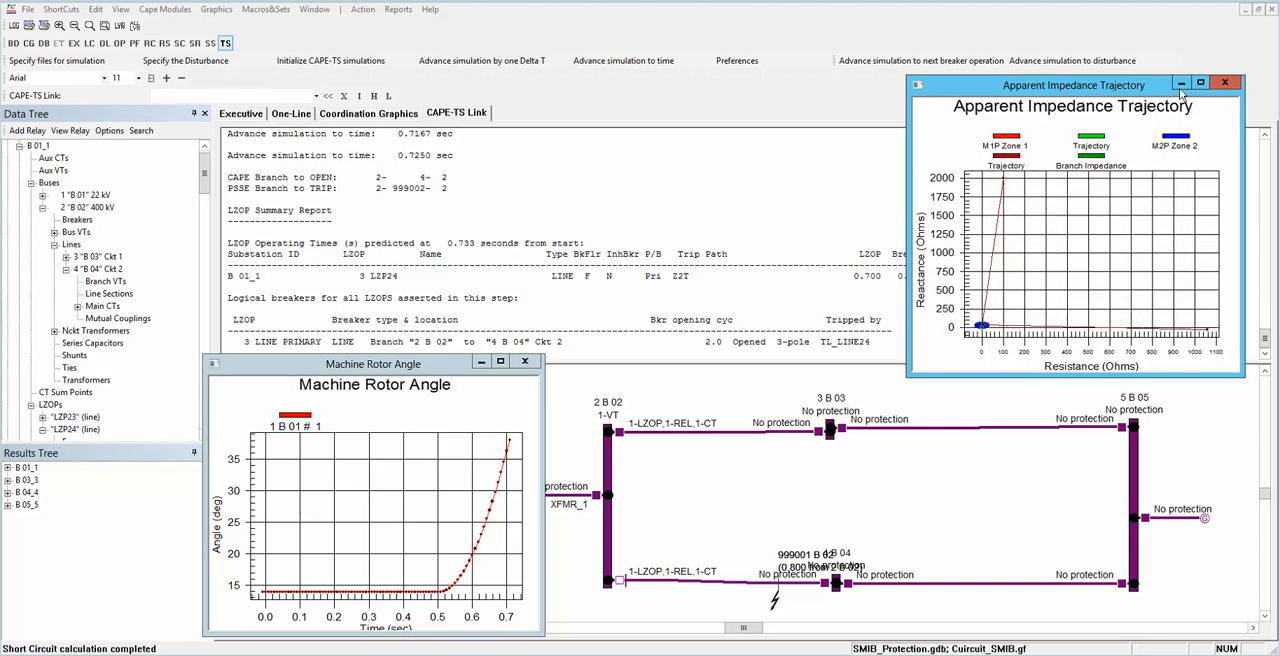
drag(903, 73, 104, 32)
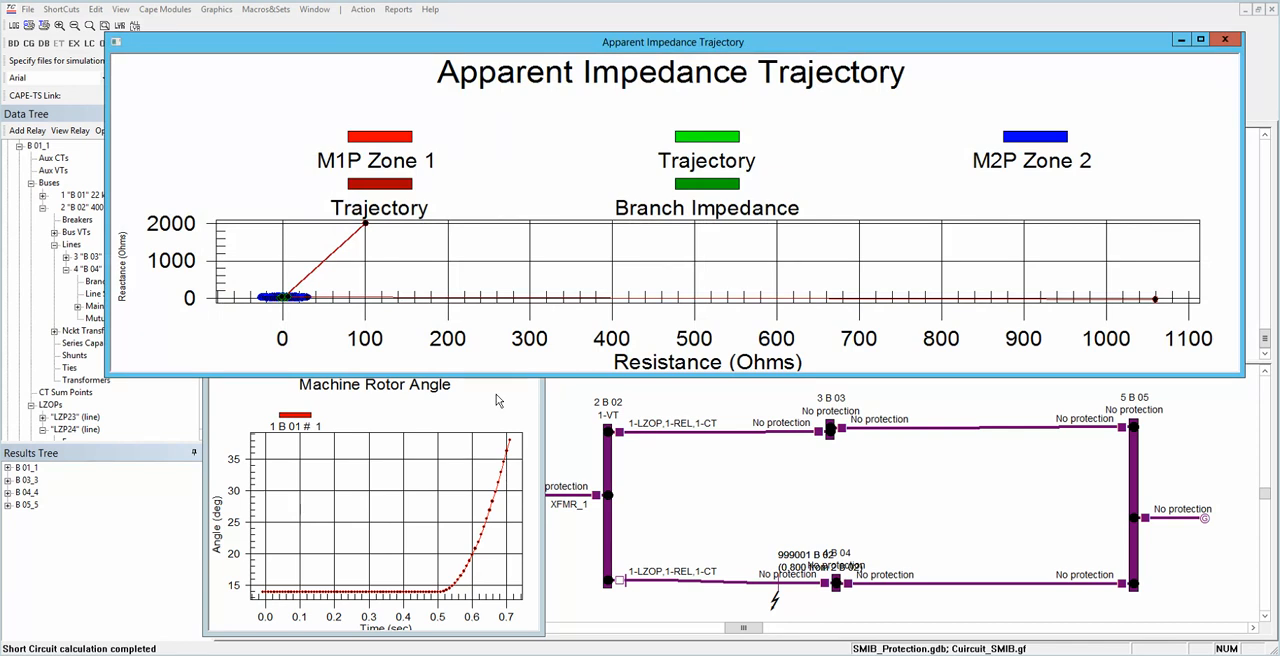
drag(500, 376, 447, 637)
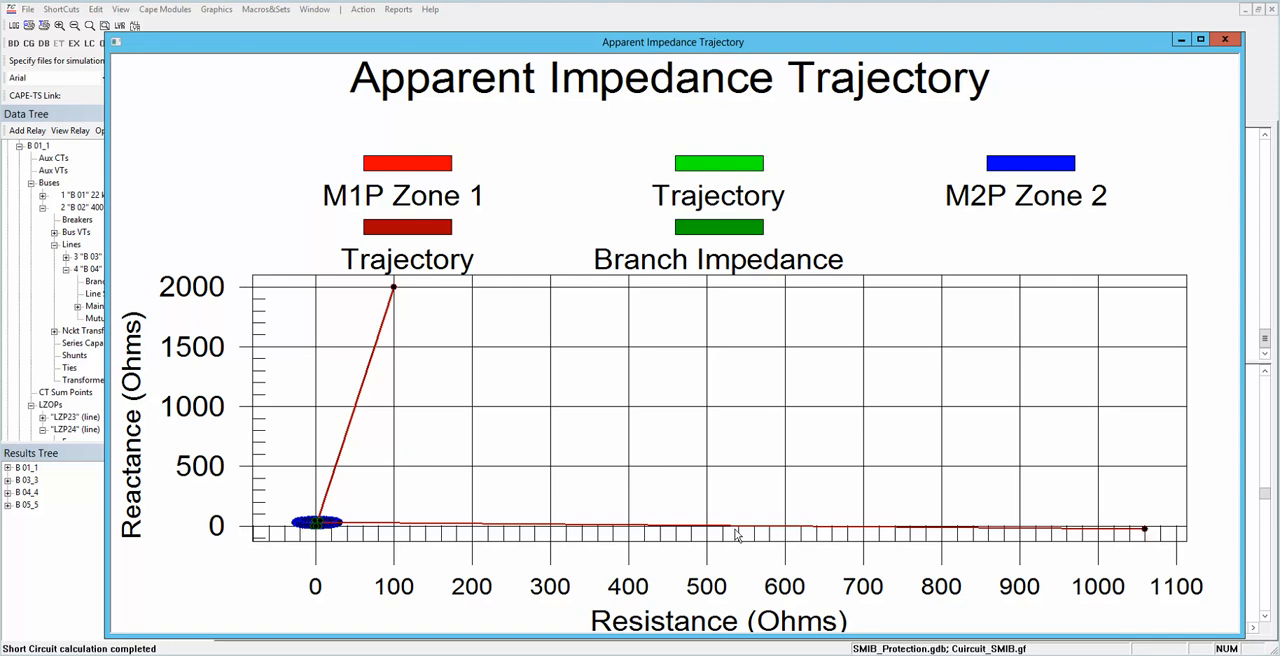
Step: Examine where the impedance trajectory meets the Zone 1 and Zone 2 characteristics and the branch impedance, and restore the full plot
drag(275, 487, 353, 541)
drag(467, 376, 1053, 510)
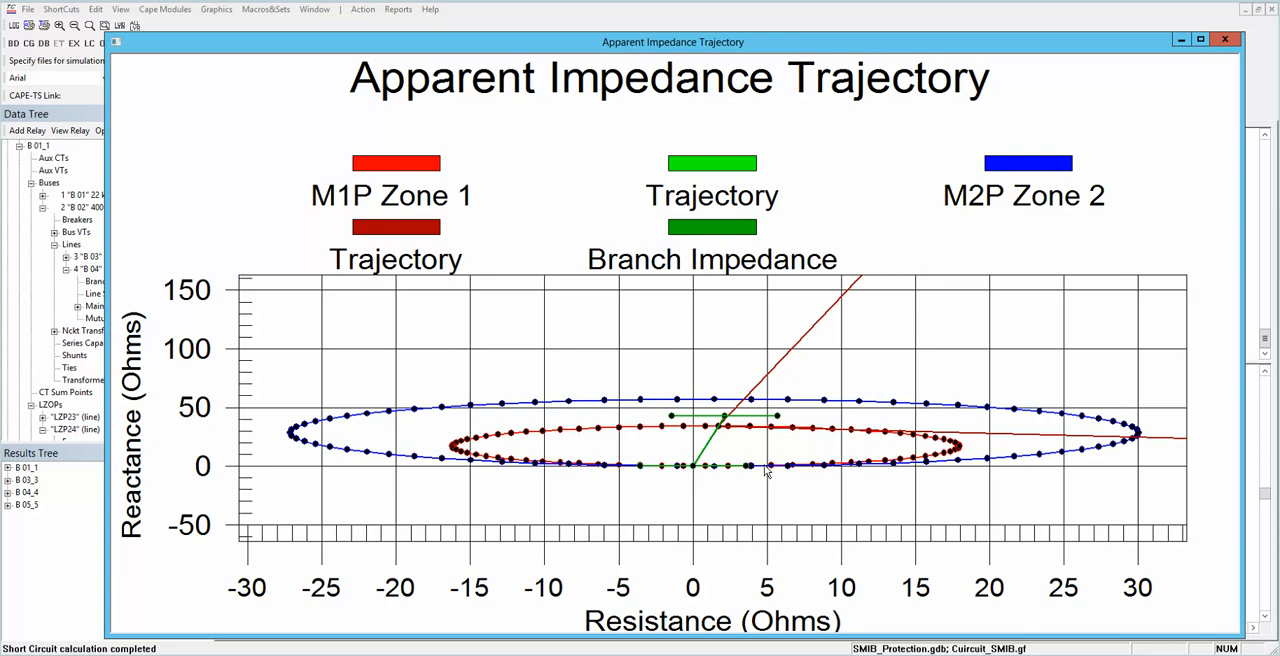
drag(670, 356, 766, 480)
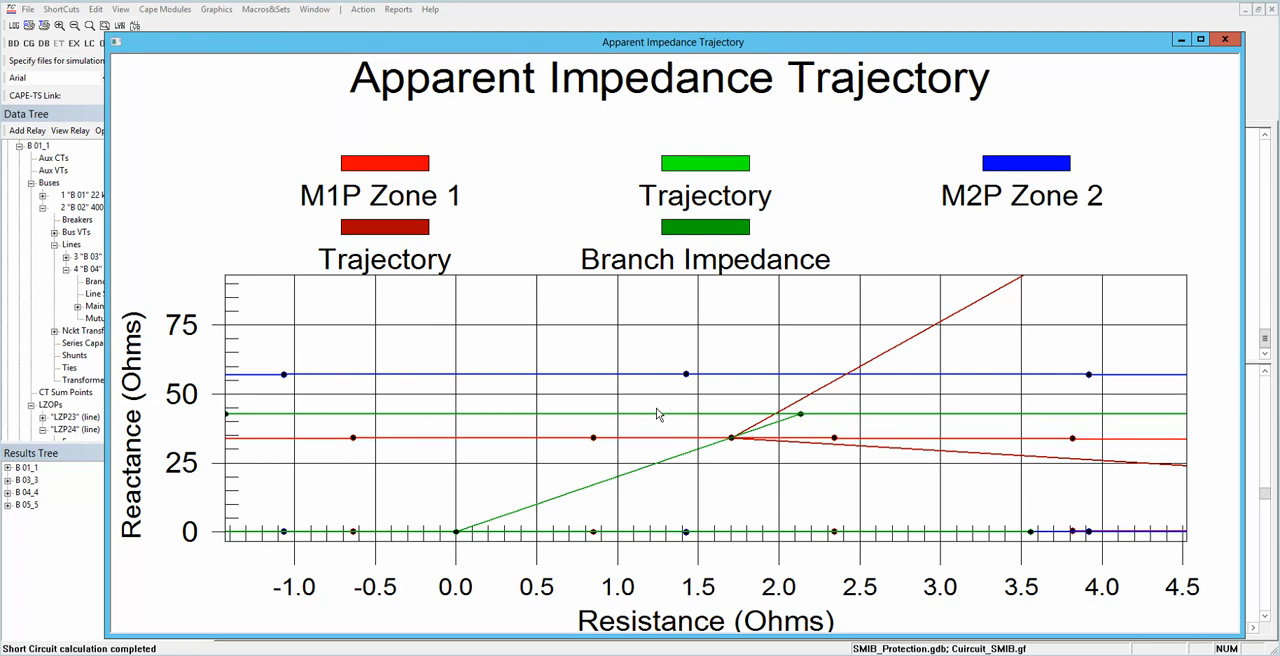
key(r)
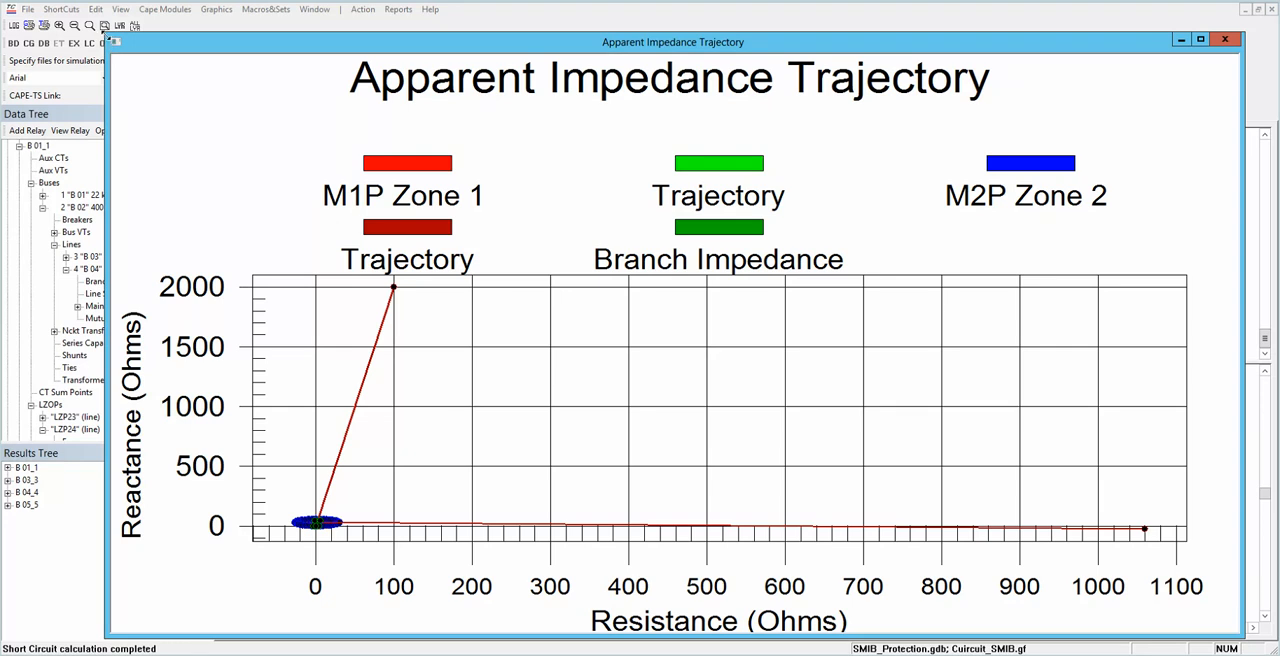
Step: Shrink the Apparent Impedance Trajectory window, frame its Zone 1 and Zone 2 characteristics in the plot, and minimize it
drag(349, 96, 903, 47)
drag(977, 627, 990, 347)
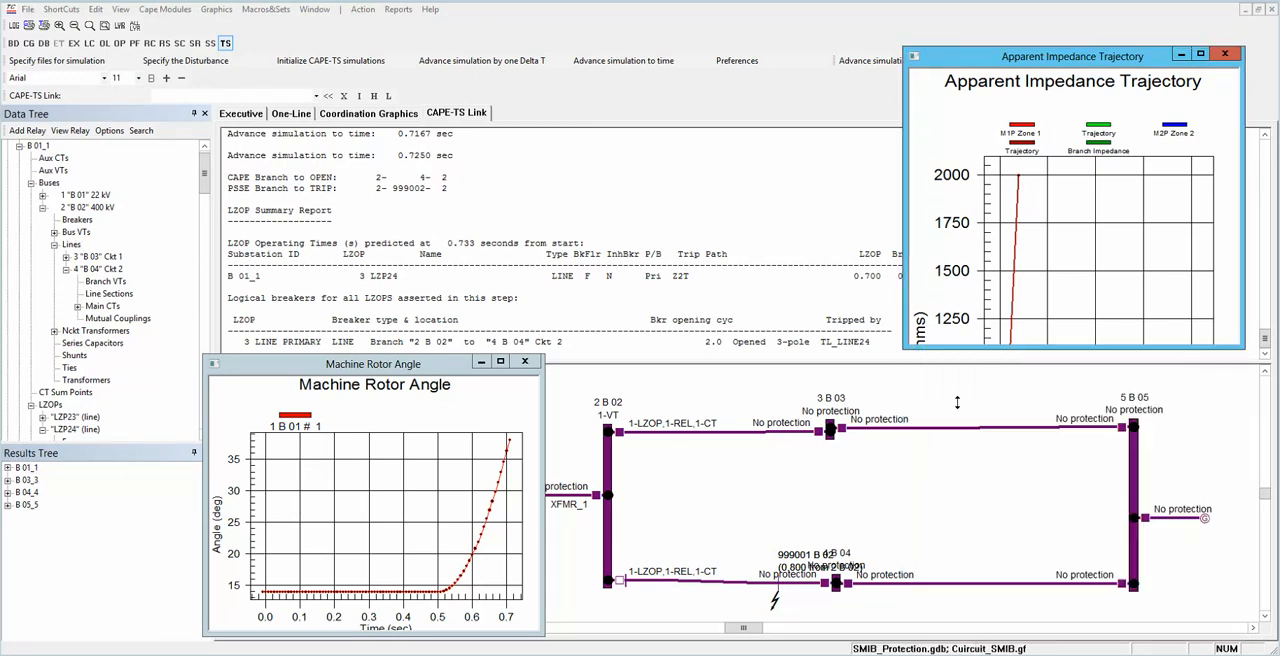
drag(968, 276, 998, 308)
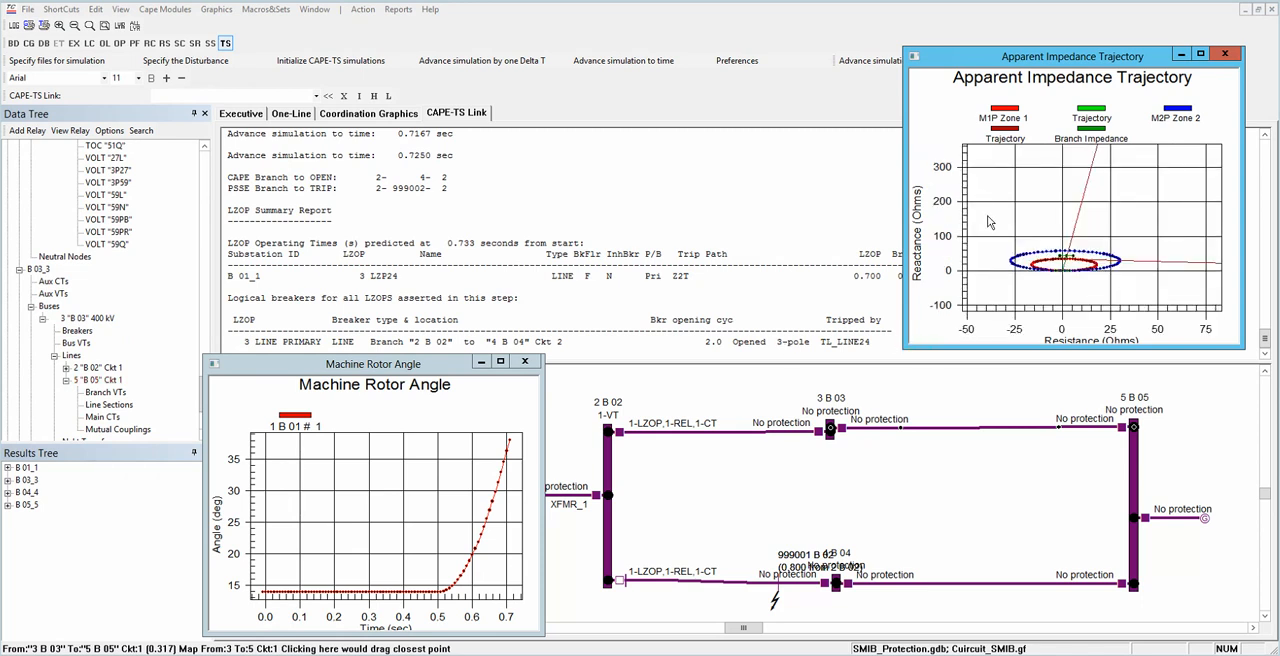
drag(988, 230, 1132, 292)
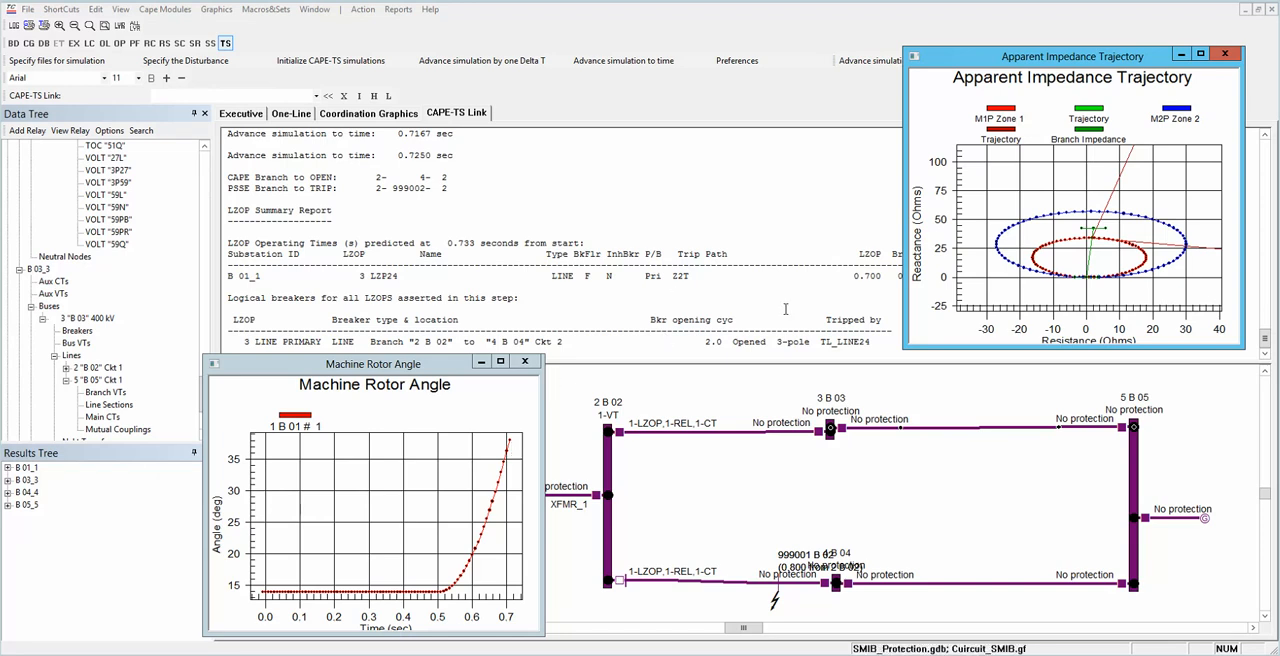
click(1183, 55)
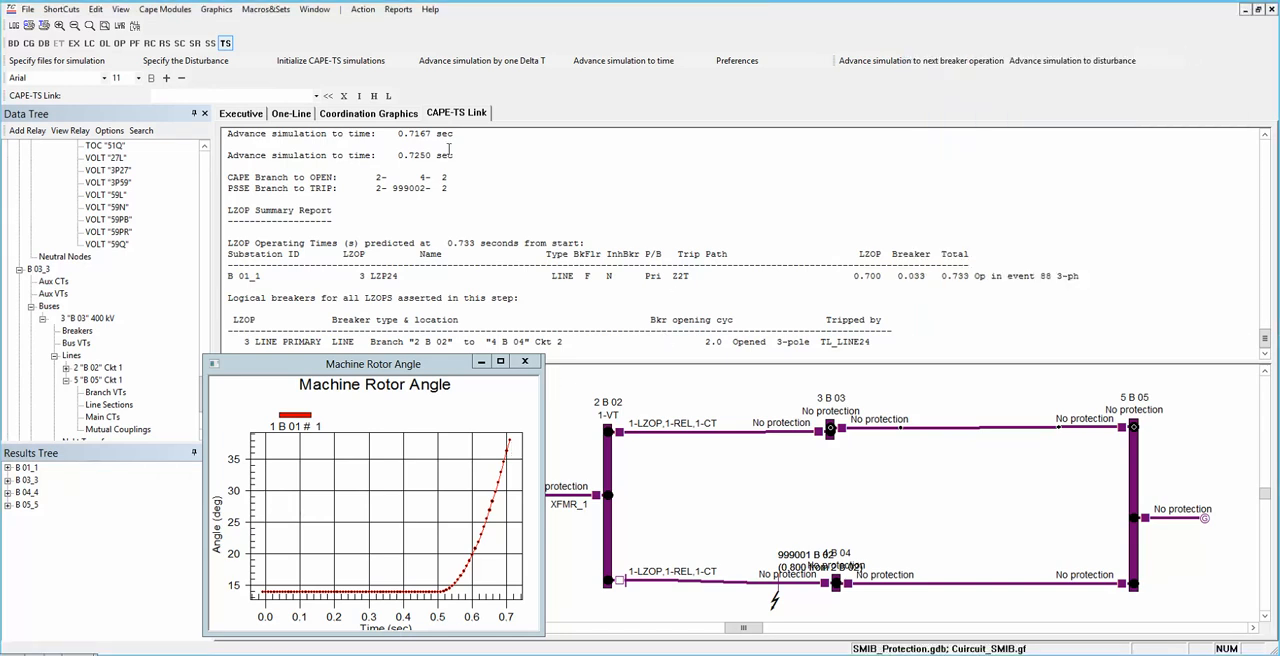
Step: Move the rotor angle plot clear of the LZOP Summary Report and review LZP24's trip path and its LZOP, breaker and total operating times
drag(437, 373, 435, 385)
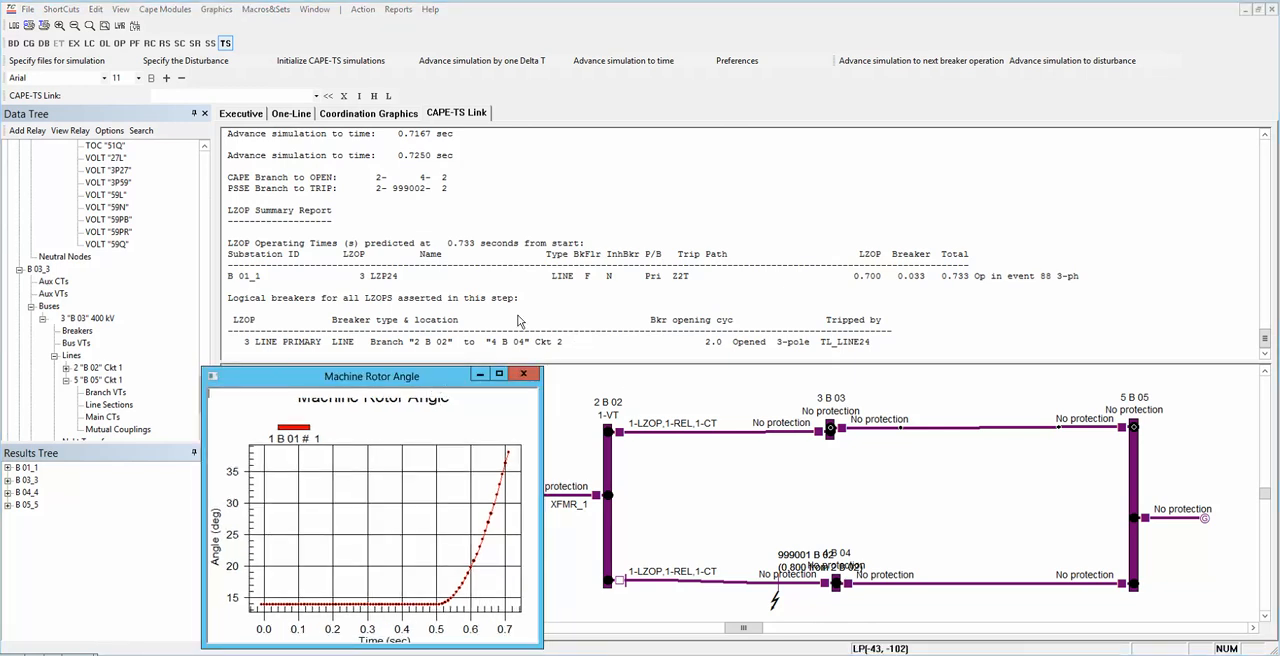
click(464, 219)
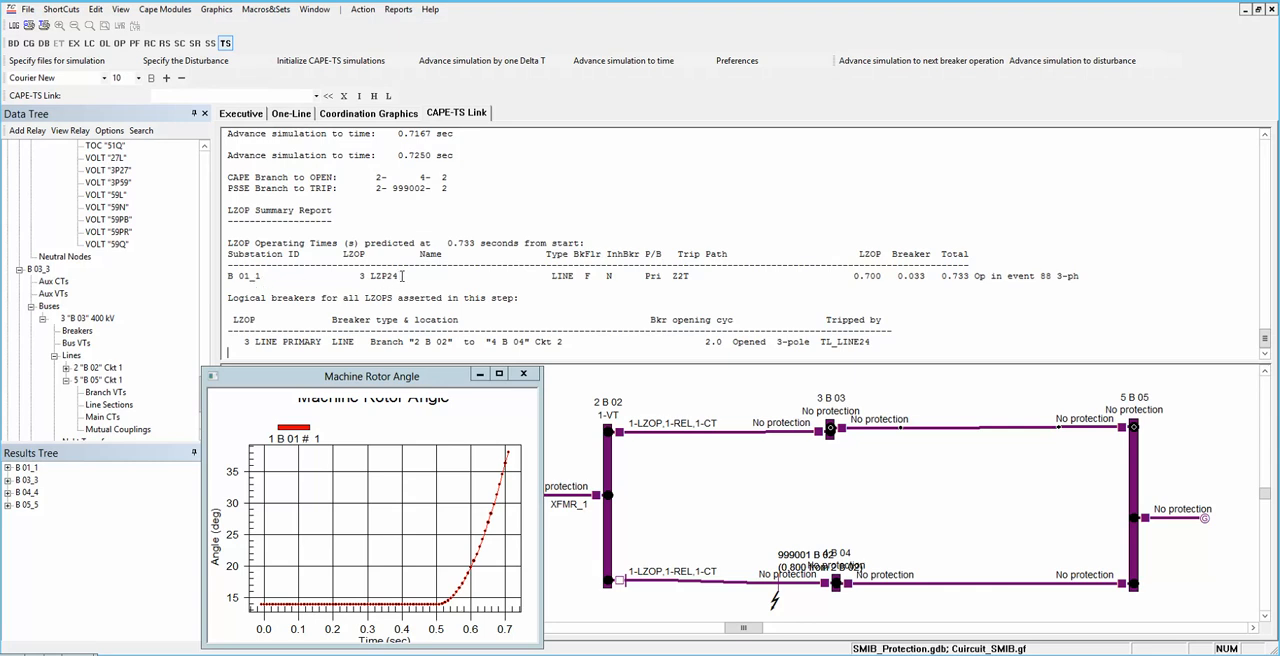
drag(400, 275, 370, 276)
click(577, 281)
drag(729, 254, 672, 276)
click(862, 276)
double_click(877, 271)
drag(922, 276, 898, 276)
click(951, 282)
drag(968, 277, 941, 277)
Step: Advance the simulation three Delta T steps to 0.7500 s, checking the 2 B 02 to 4 B 04 circuit 2 breaker on the one-line diagram
click(497, 60)
click(497, 60)
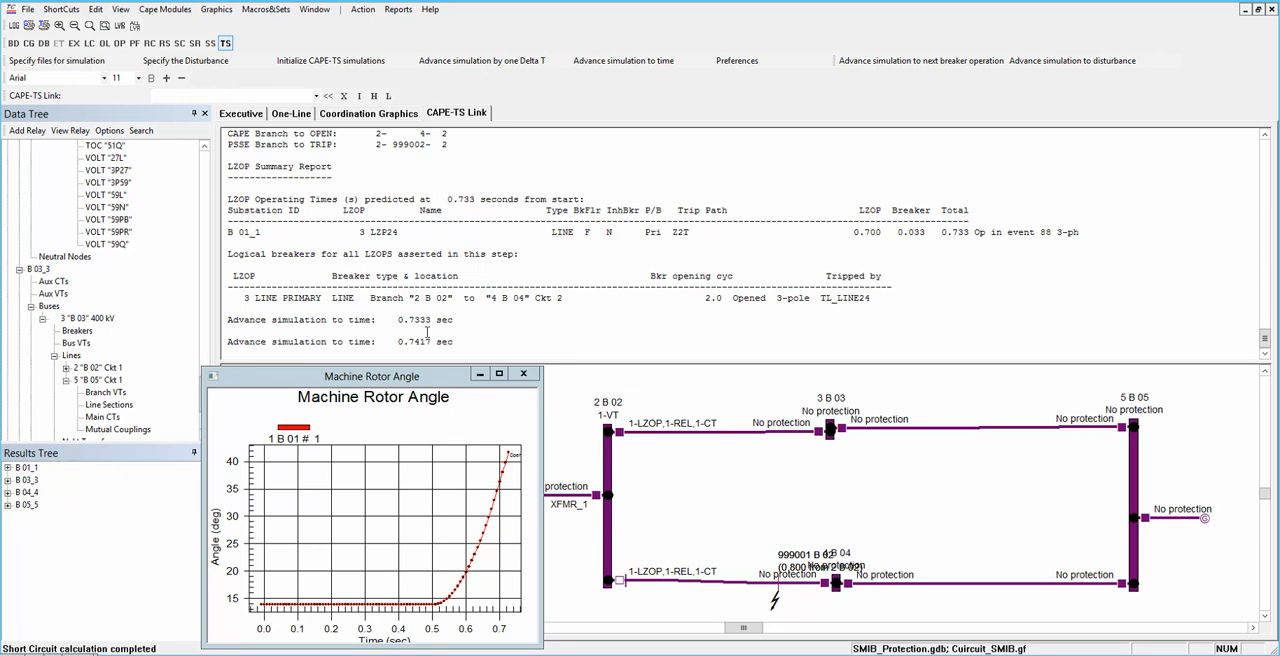
drag(399, 319, 454, 320)
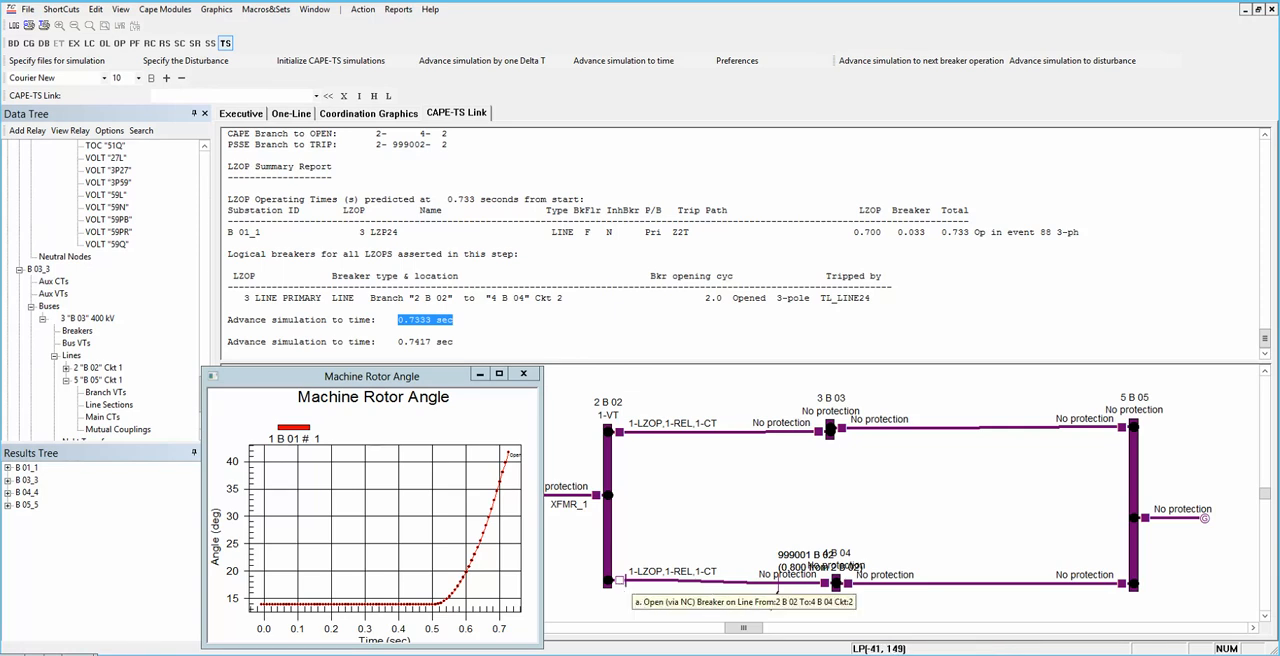
click(620, 581)
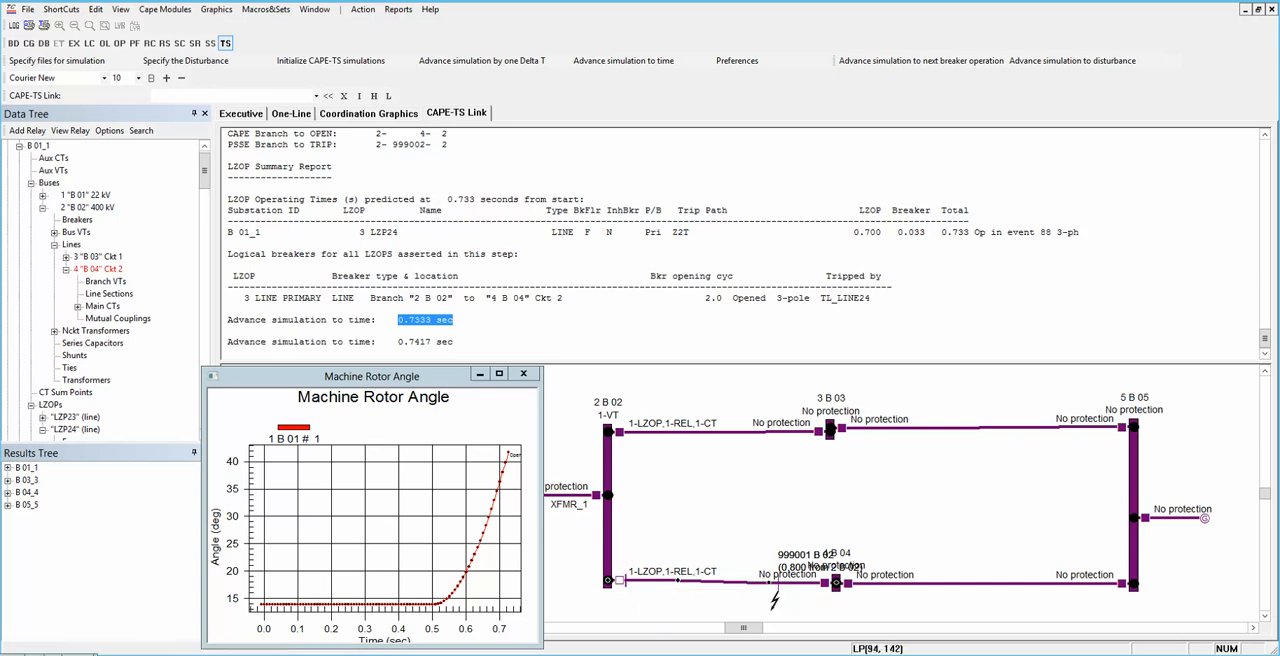
click(766, 584)
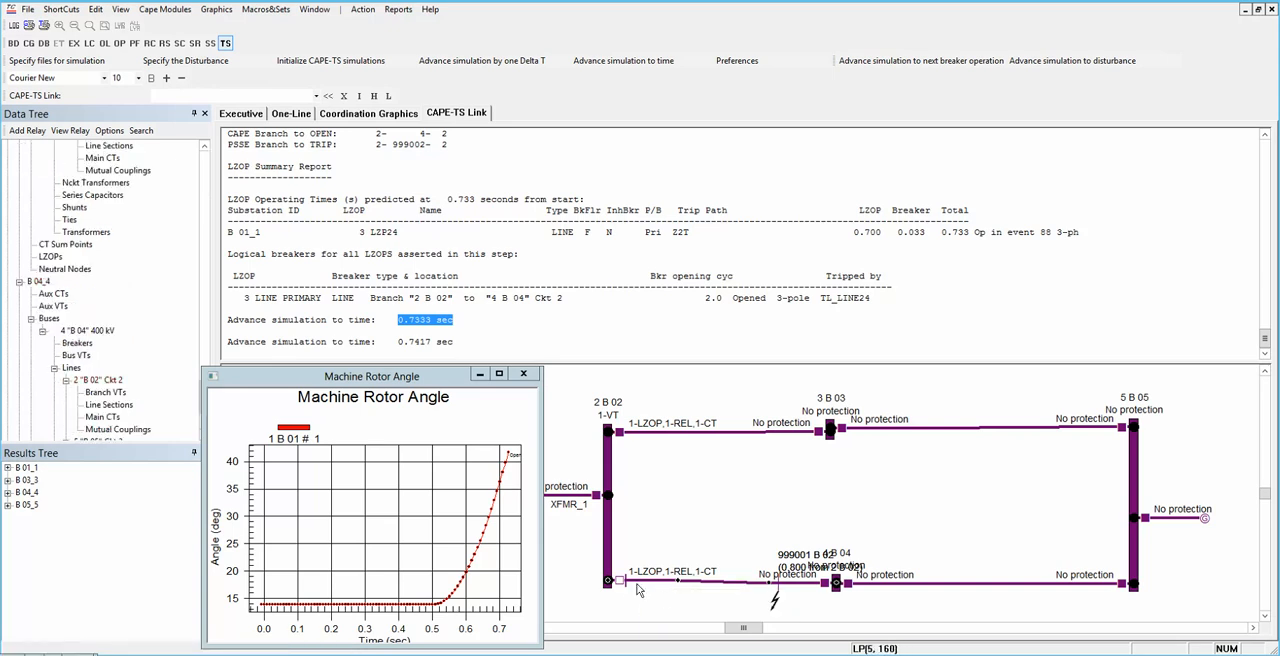
click(617, 580)
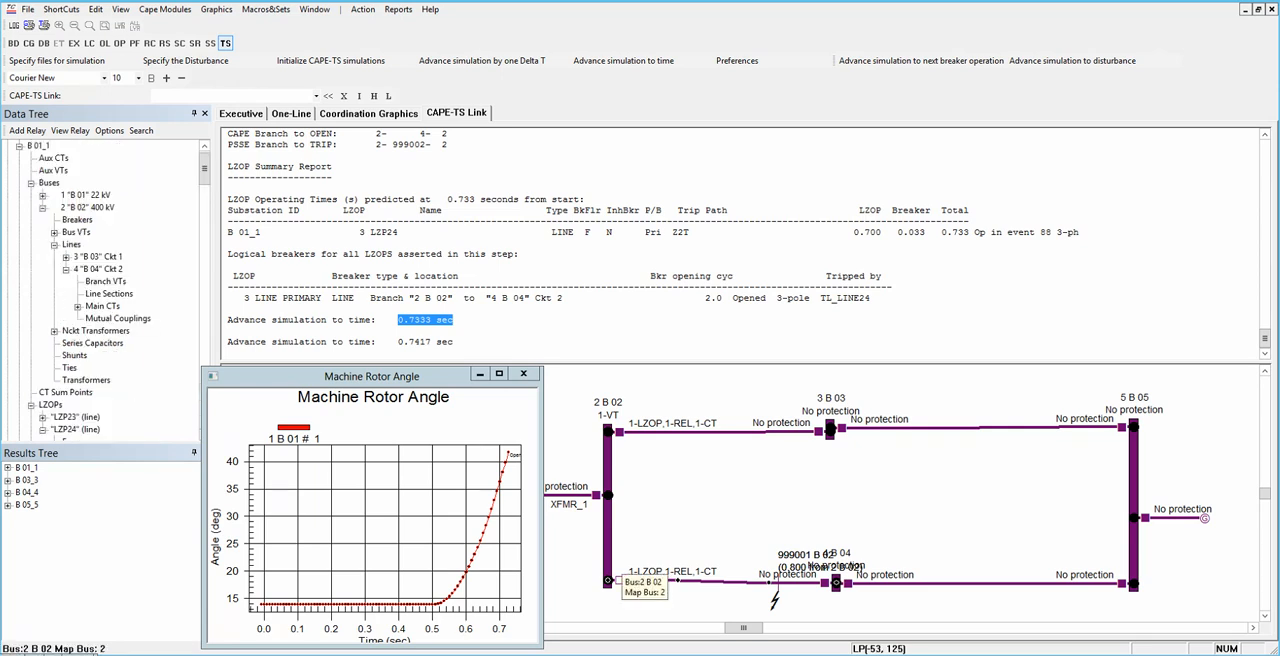
click(463, 63)
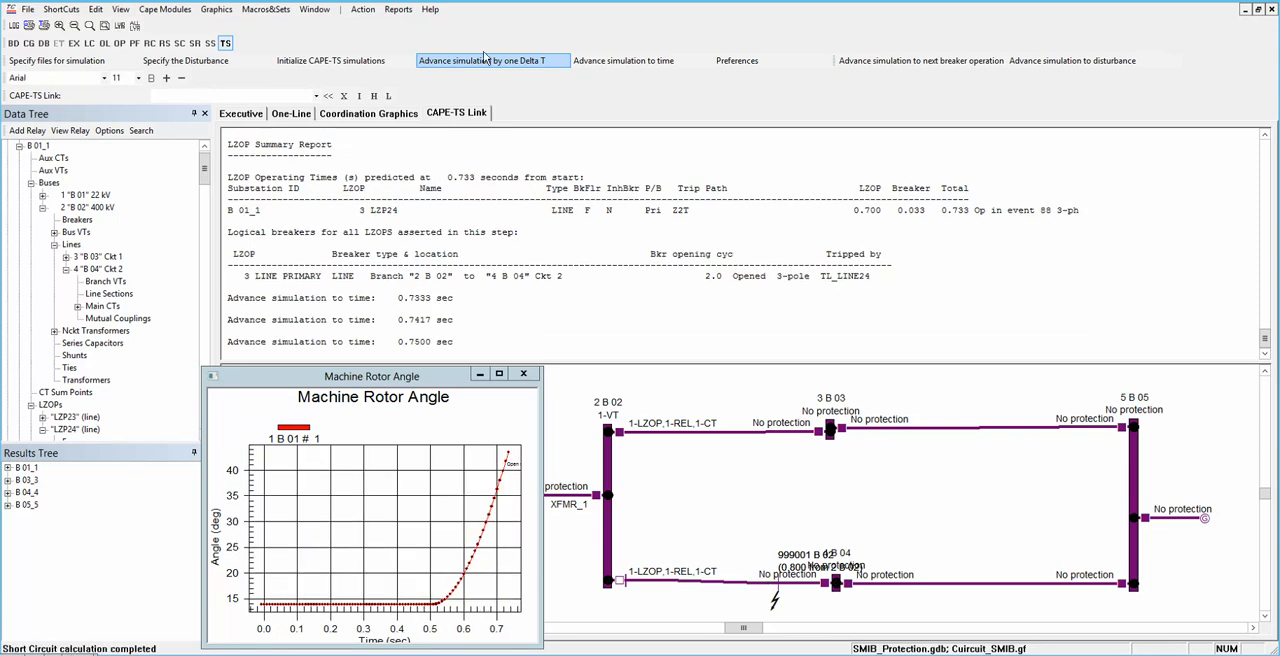
Step: Advance the simulation in single Delta T steps to 1.1500 s, following the rotor angle curve past its first swing
click(487, 61)
click(487, 61)
click(487, 61)
click(487, 61)
click(487, 61)
click(487, 61)
click(487, 61)
click(487, 61)
click(487, 61)
click(487, 61)
click(487, 61)
click(487, 61)
click(487, 61)
click(487, 61)
click(487, 61)
click(487, 61)
click(487, 61)
click(487, 61)
click(487, 61)
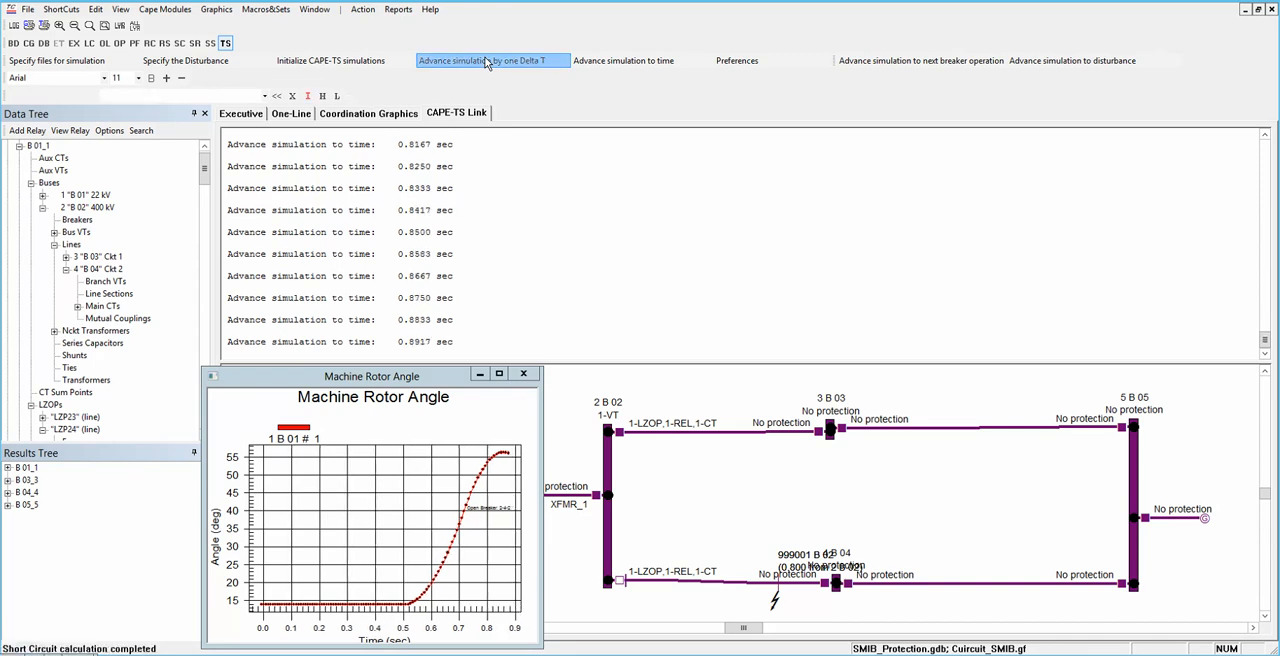
click(487, 61)
click(487, 61)
click(487, 61)
click(487, 61)
click(487, 61)
click(485, 60)
click(485, 60)
click(485, 60)
click(485, 60)
click(485, 60)
click(485, 60)
click(485, 60)
click(483, 60)
click(483, 60)
click(483, 60)
click(483, 60)
click(483, 60)
click(483, 60)
click(483, 60)
click(483, 60)
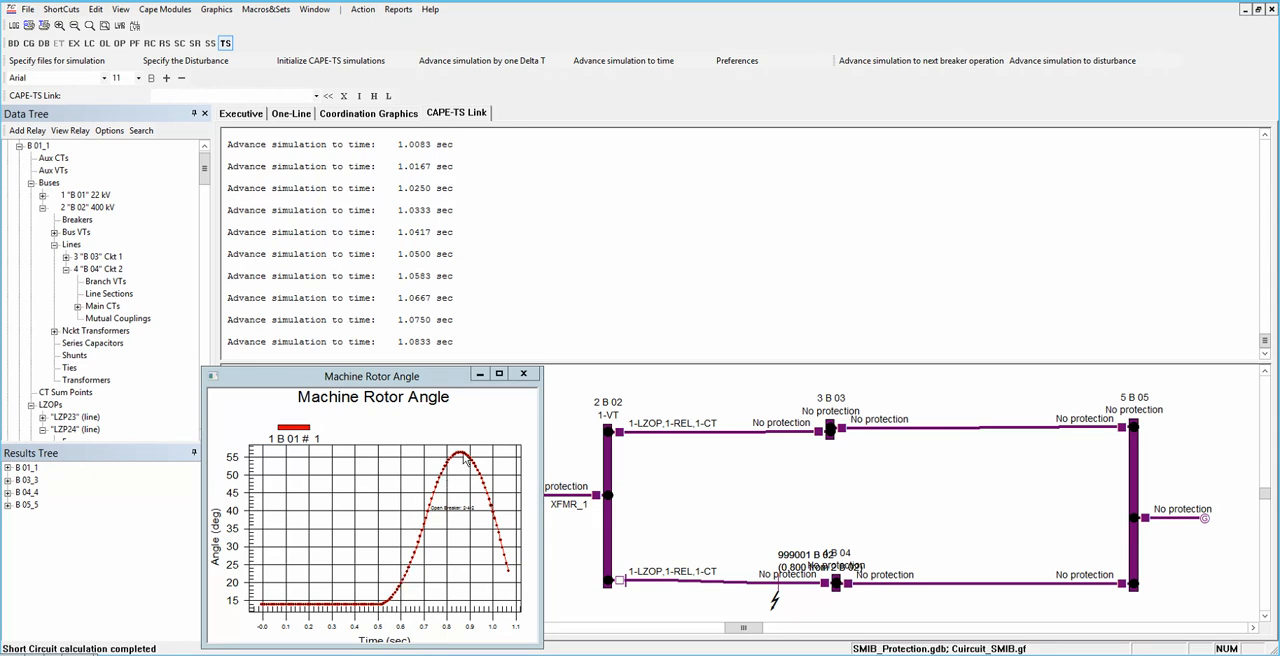
click(506, 61)
click(506, 61)
click(506, 61)
click(506, 61)
click(506, 61)
click(506, 61)
click(506, 61)
click(506, 61)
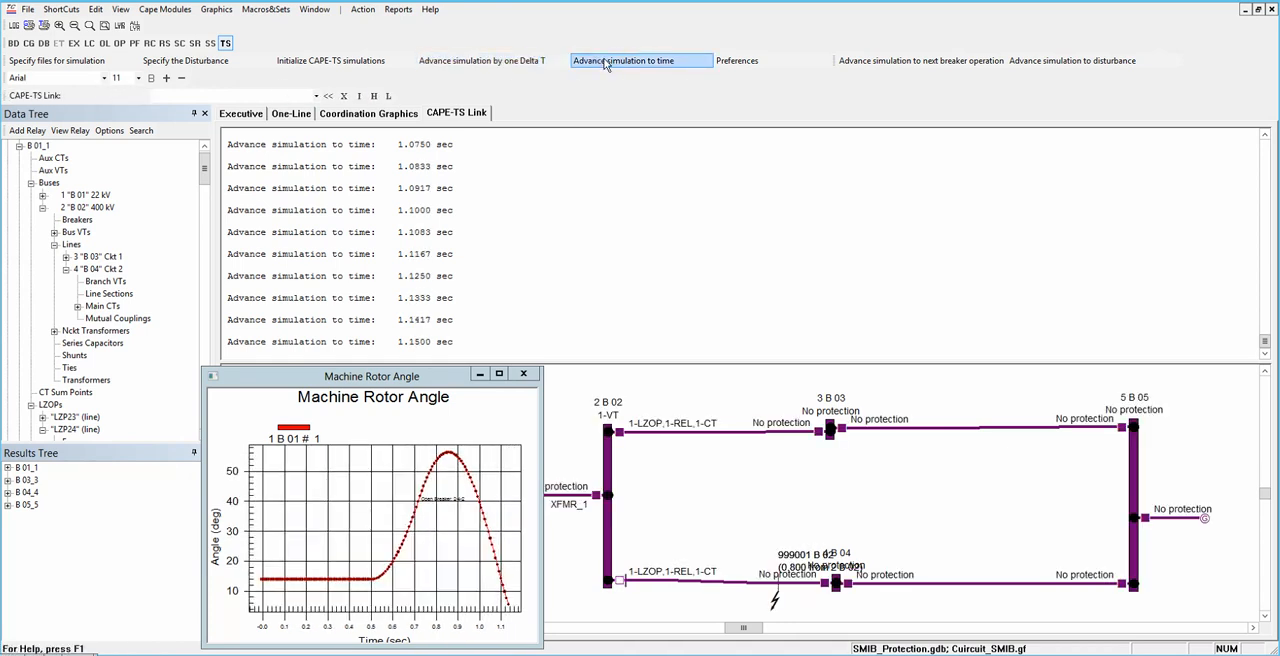
Step: Advance the simulation directly to 2 seconds and from there to 5 seconds
click(605, 62)
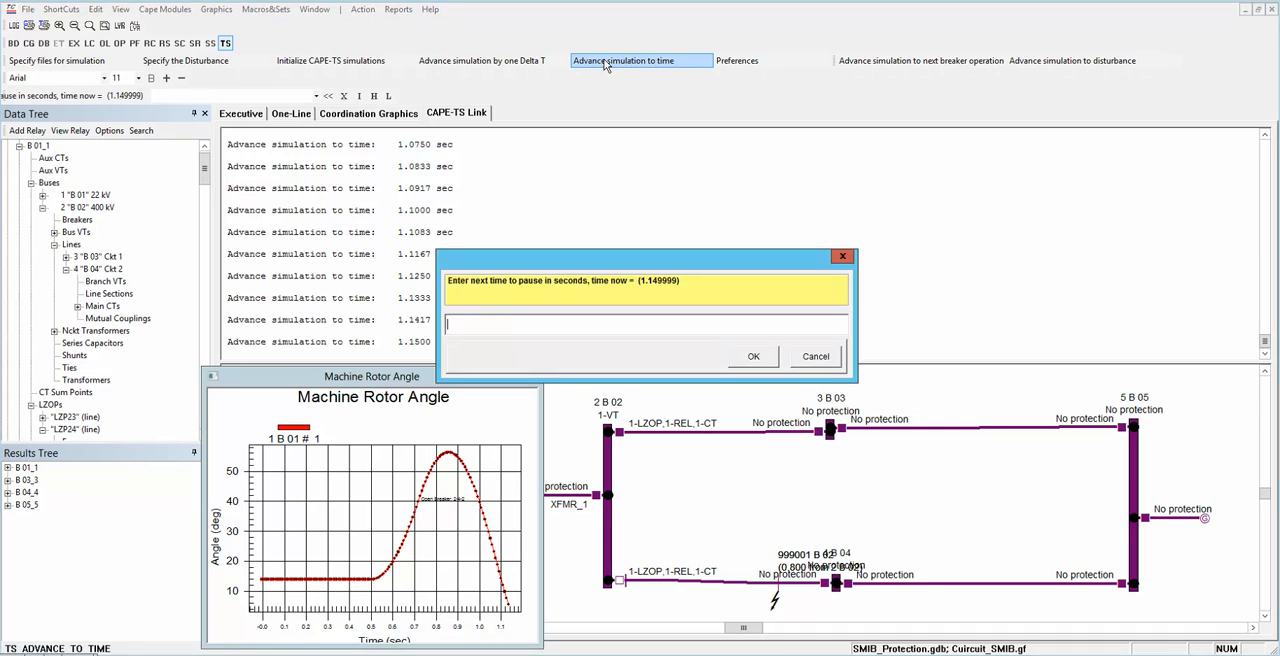
text(2)
click(754, 356)
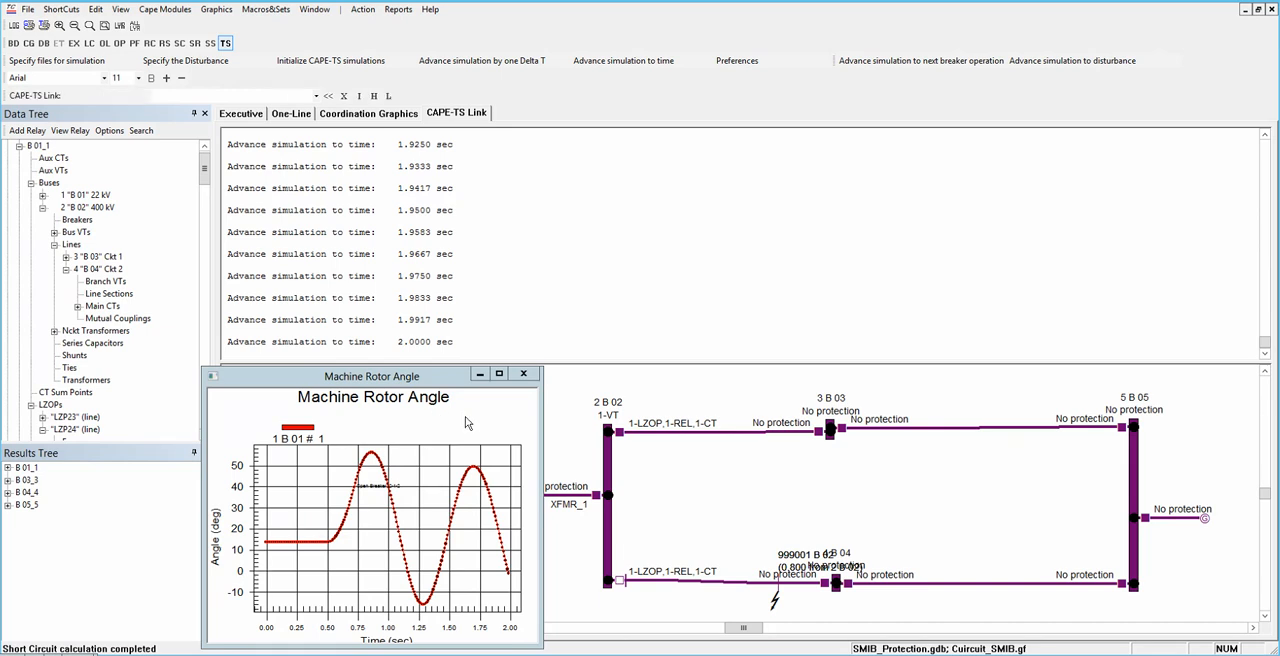
click(616, 62)
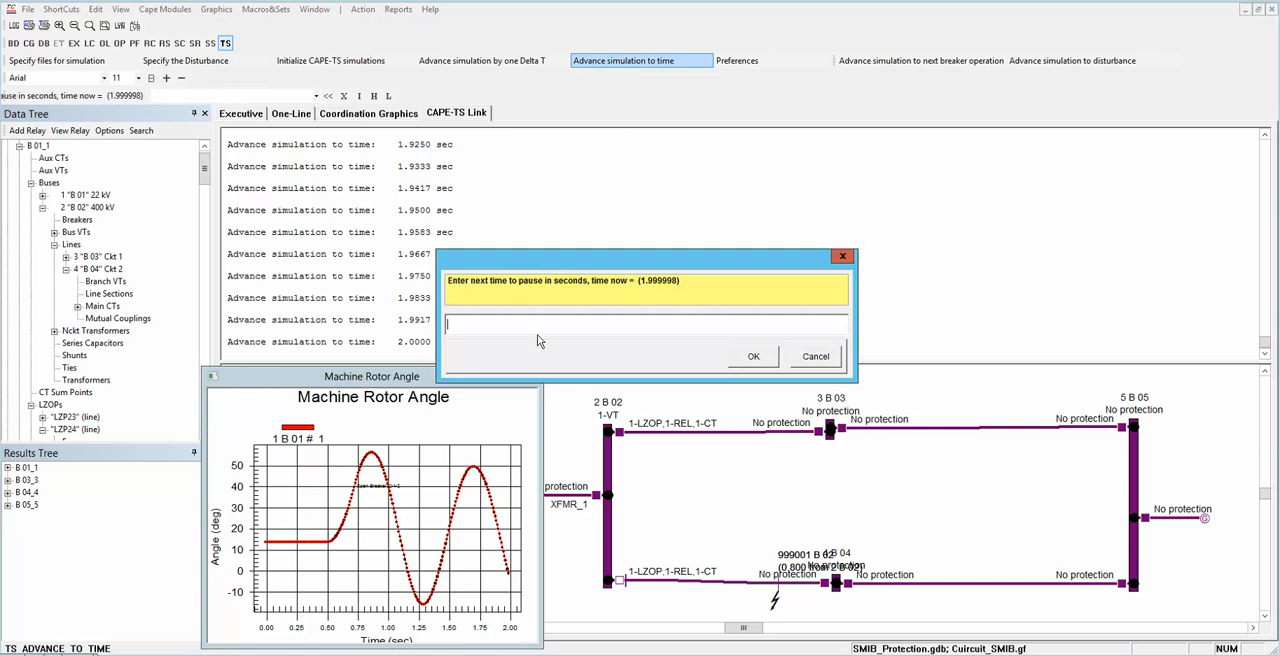
text(5)
click(771, 359)
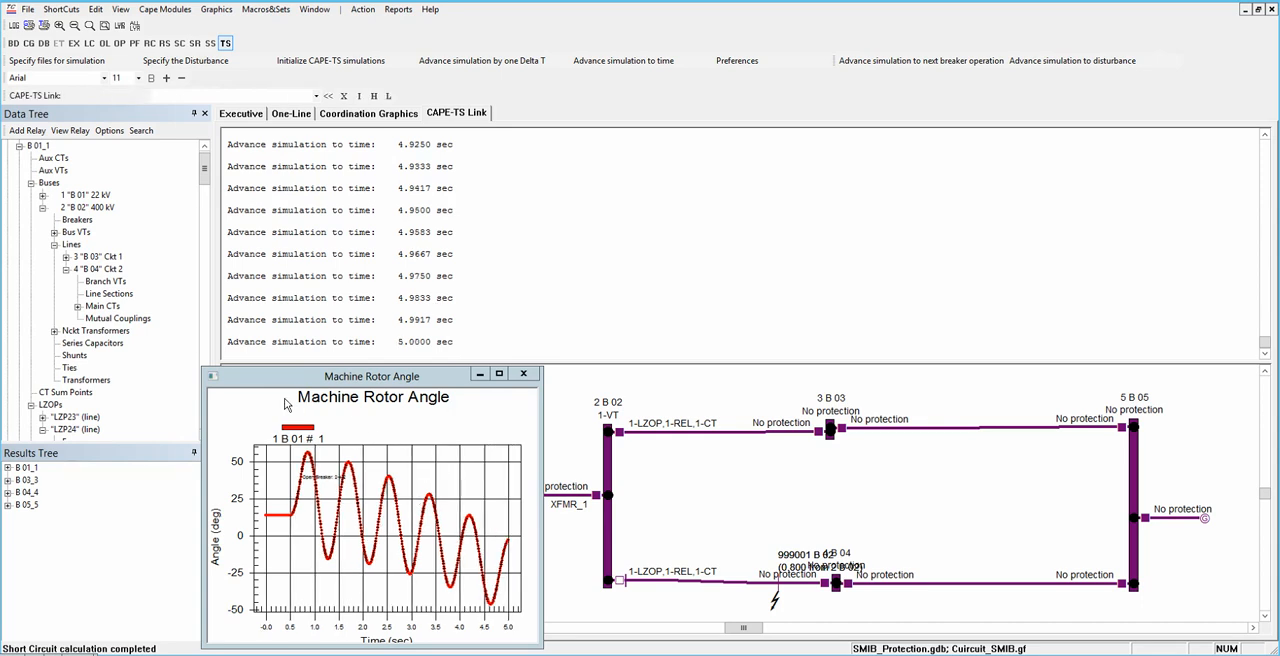
Step: Examine the rotor angle swings in an enlarged Machine Rotor Angle plot without data point marks, and restore the plot's small size and marks
drag(543, 366, 921, 114)
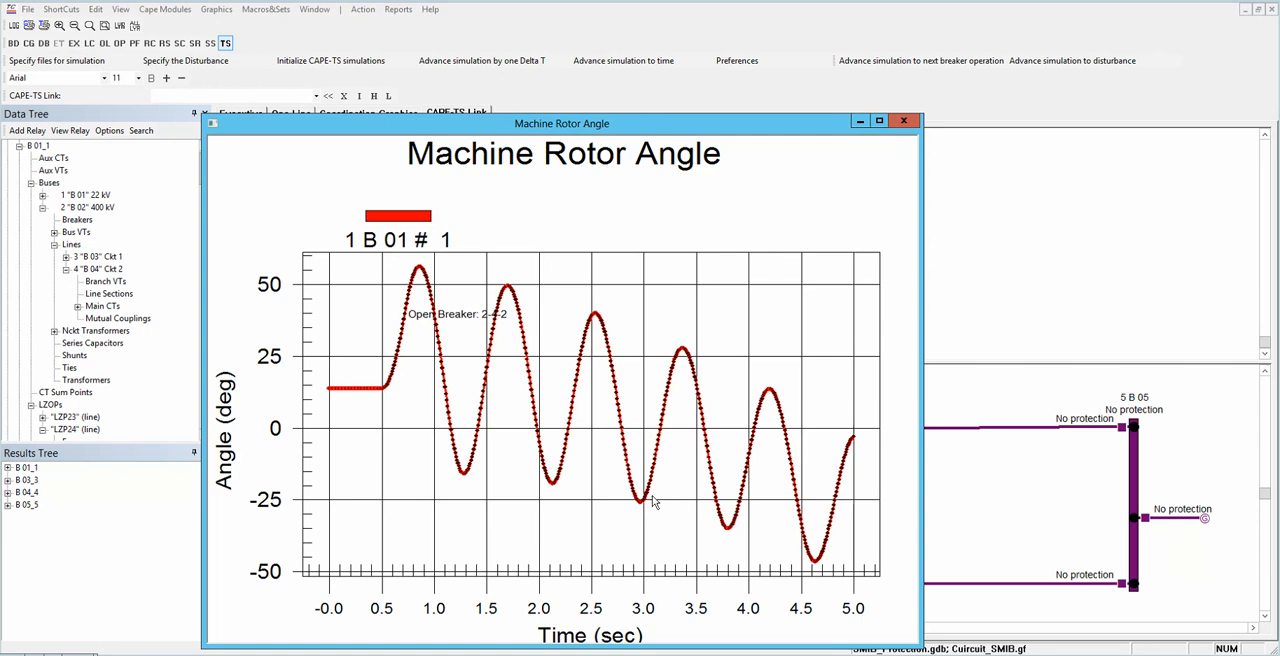
right_click(557, 389)
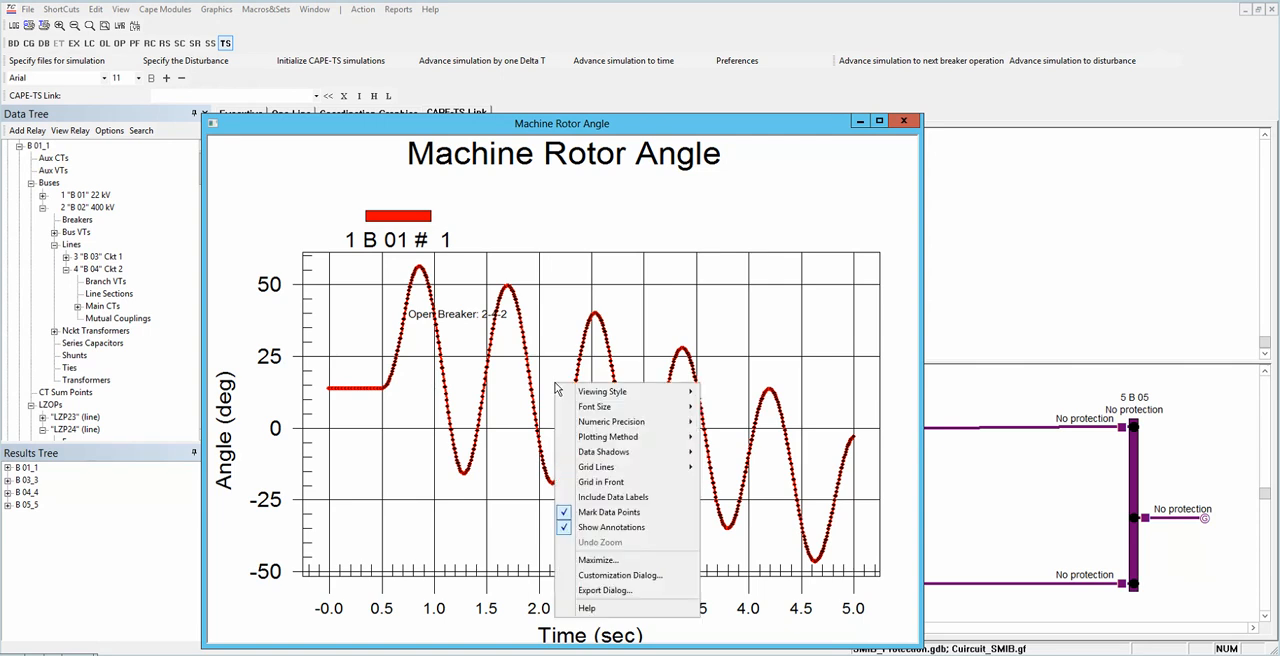
click(579, 512)
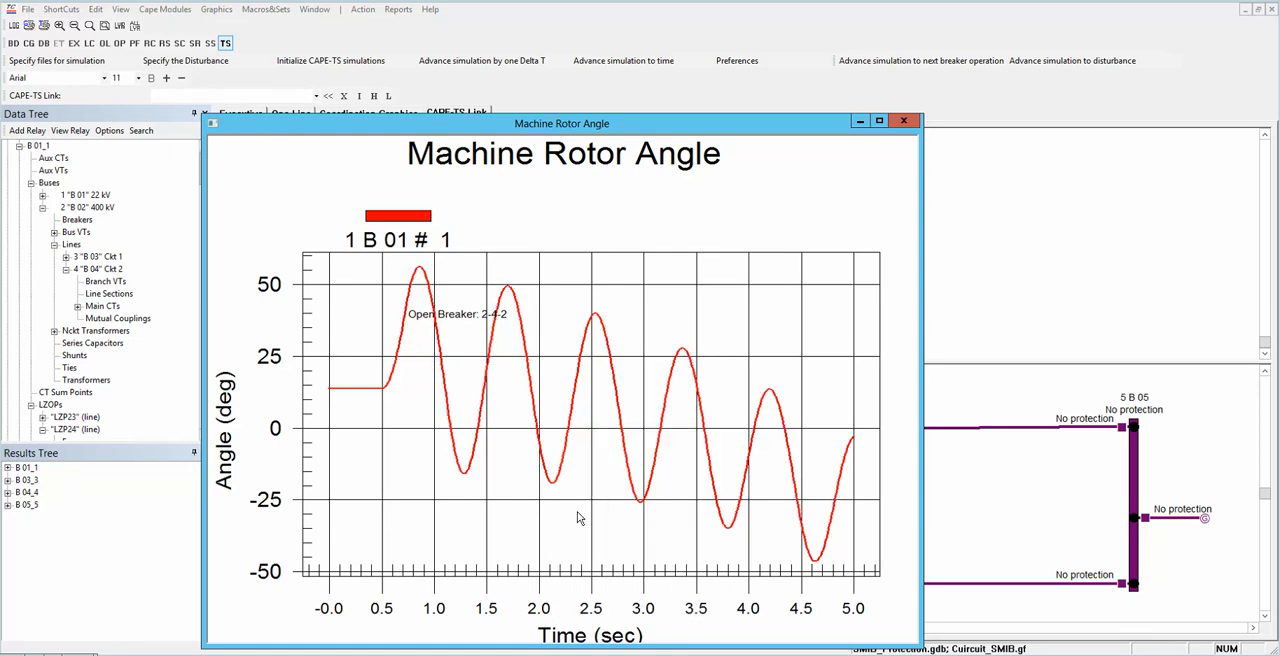
right_click(544, 345)
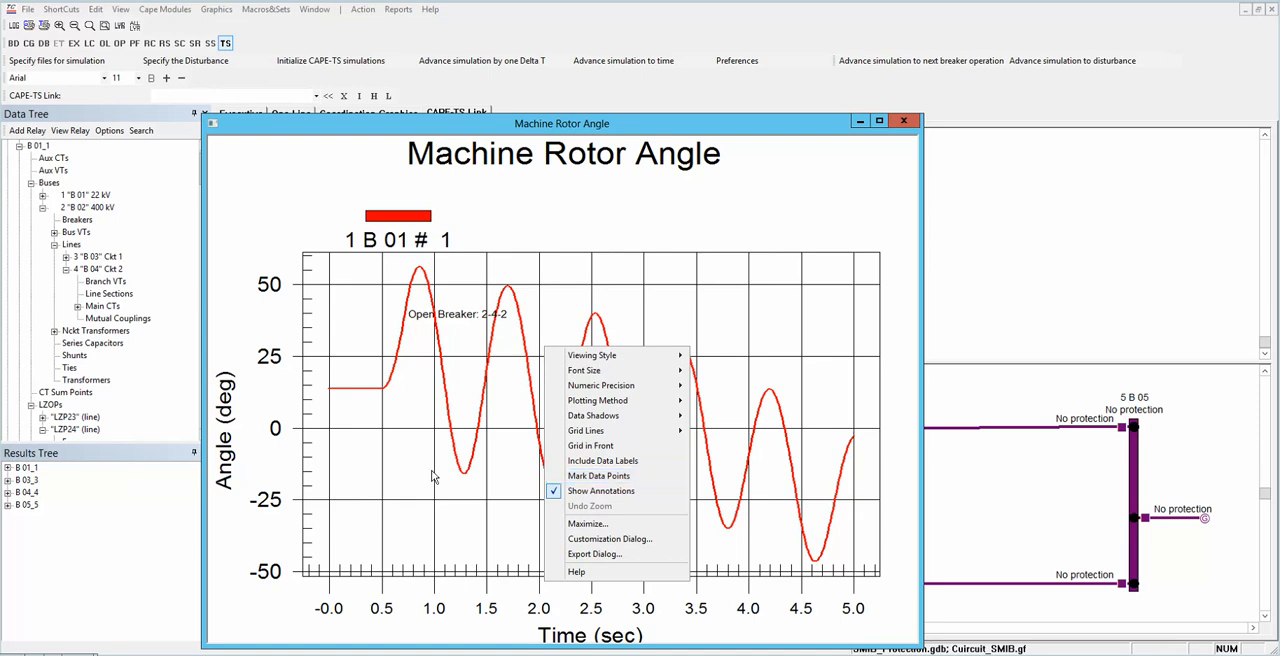
click(372, 431)
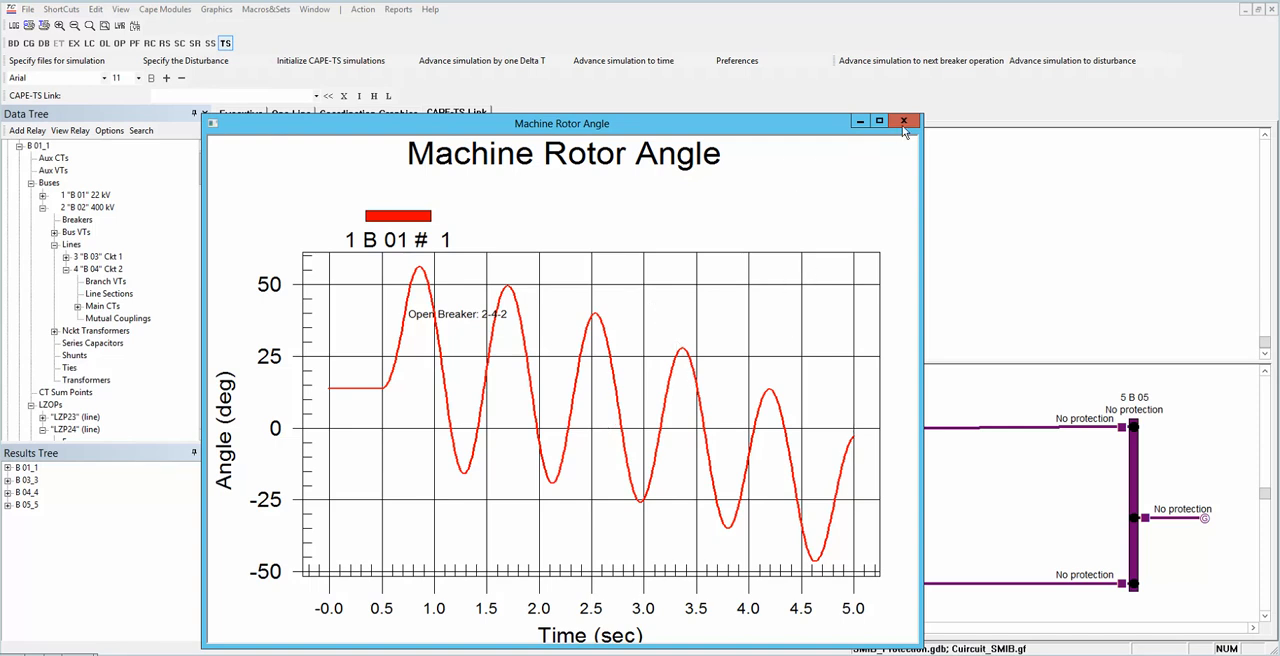
click(877, 122)
drag(922, 116, 562, 364)
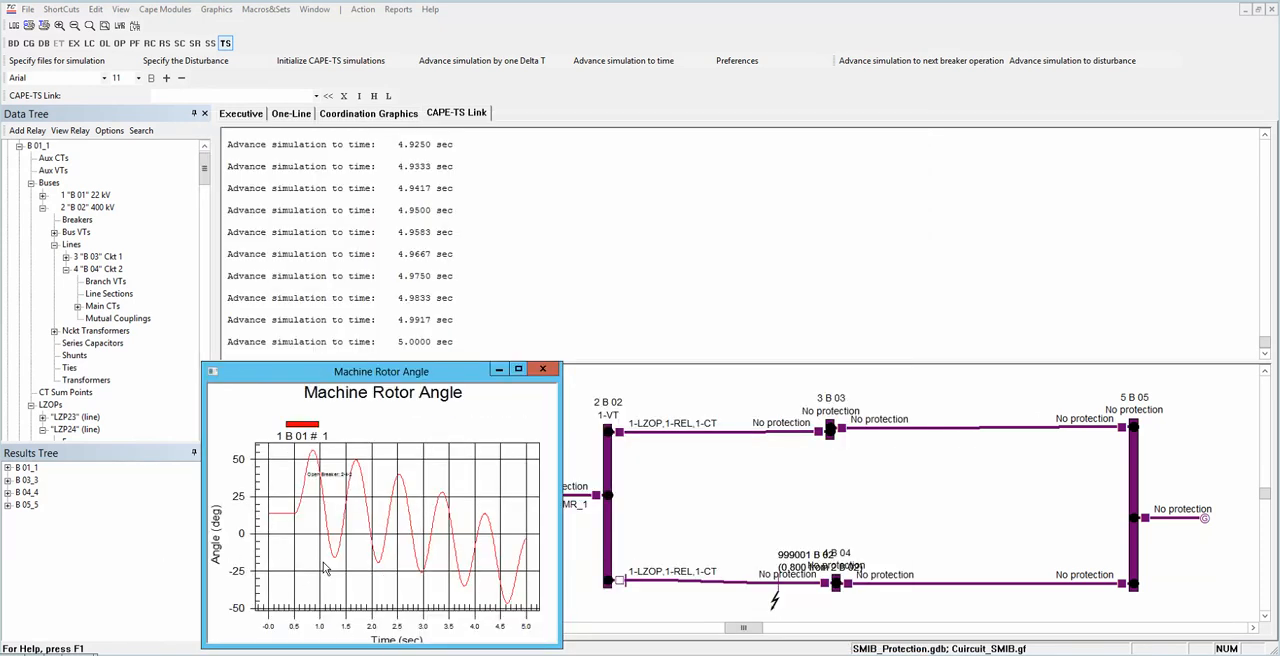
right_click(353, 527)
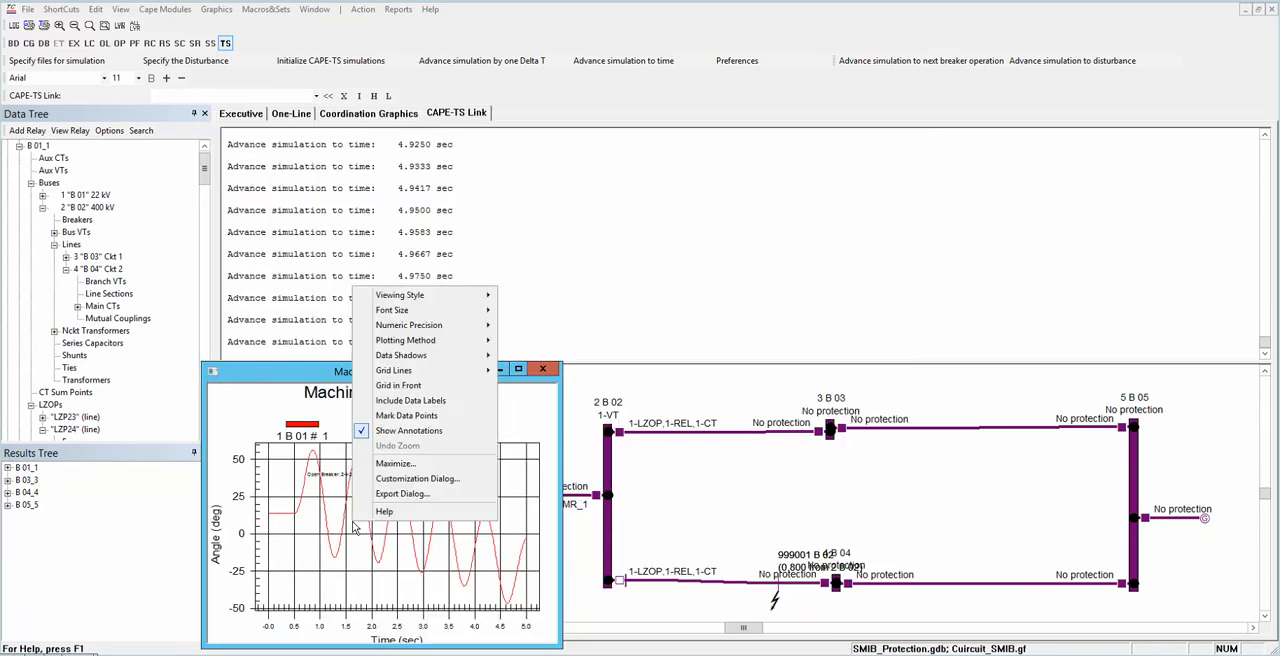
click(381, 416)
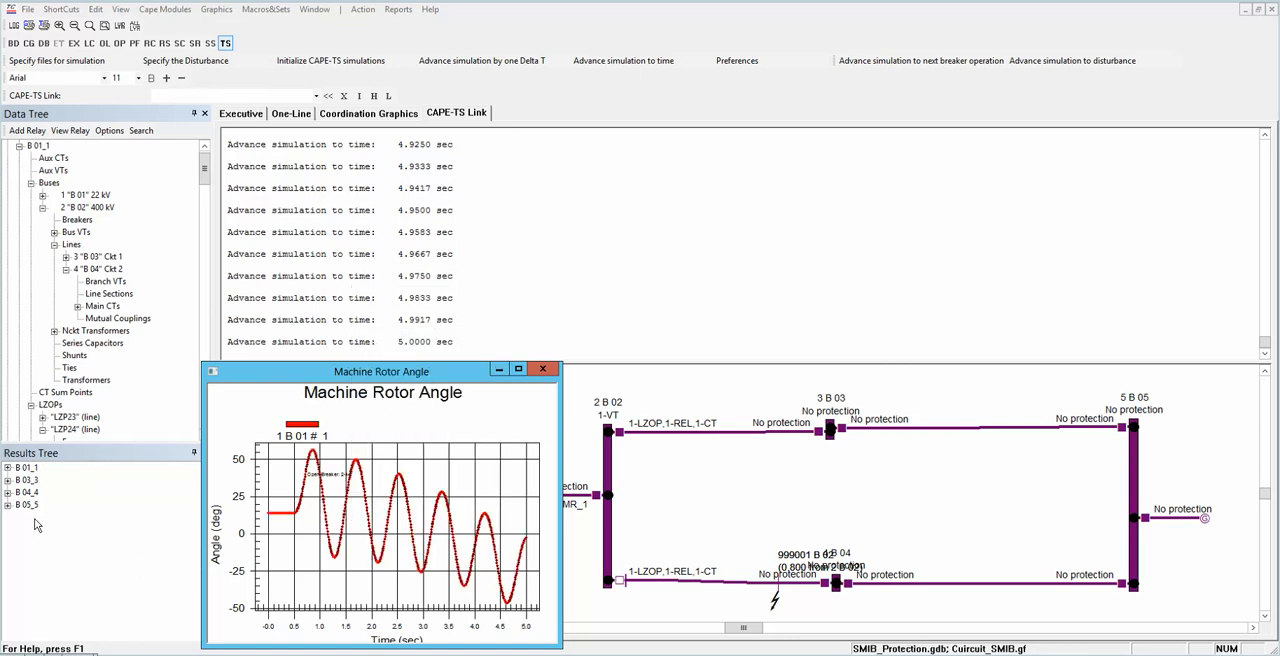
Step: Plot the phase A voltage result (VA) of bus 2 B 02 at substation B 01_1
click(7, 468)
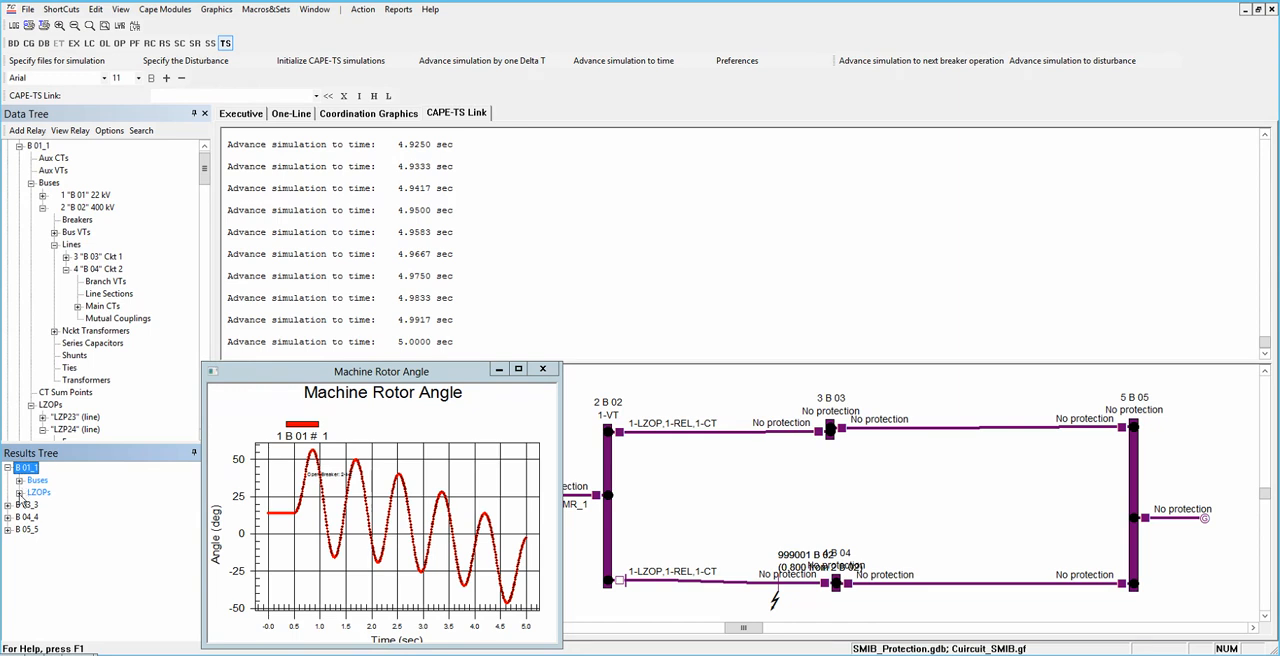
click(19, 481)
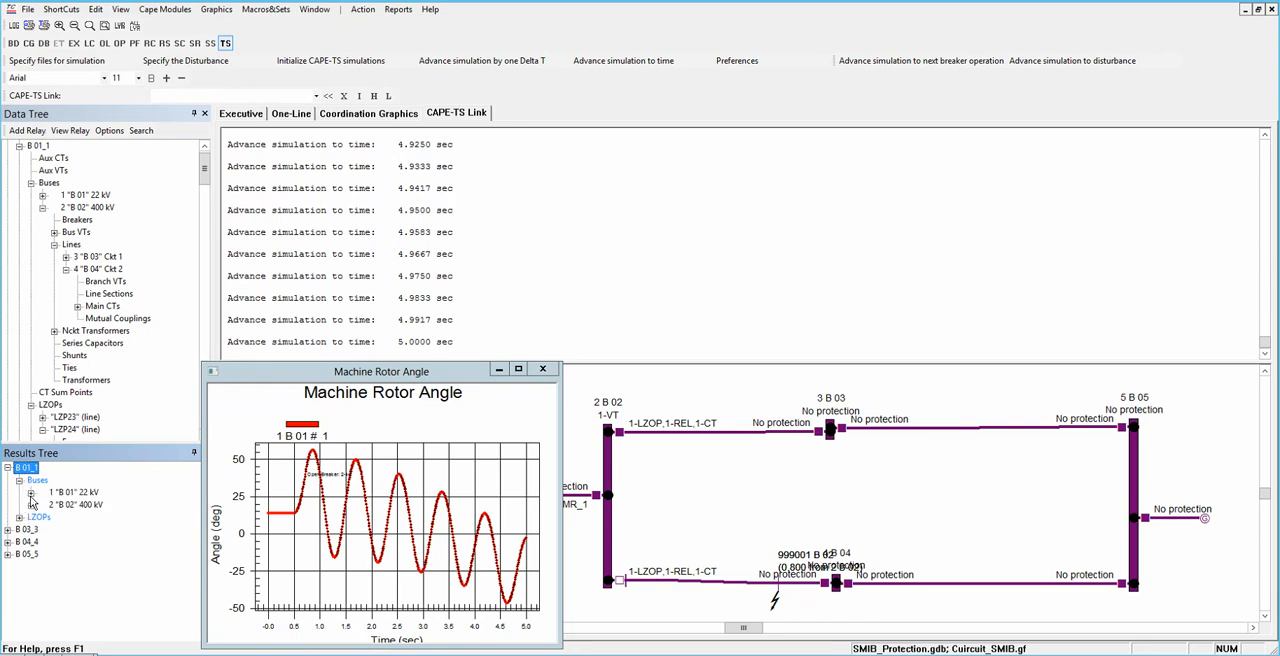
click(31, 505)
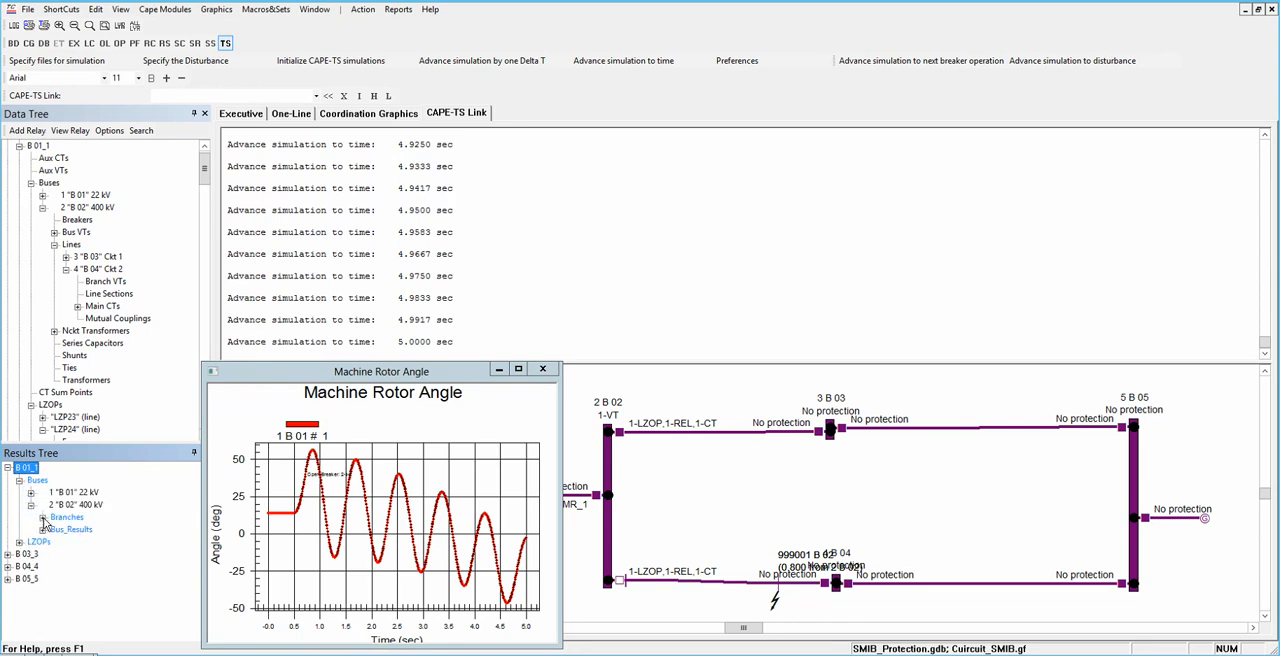
click(42, 530)
double_click(66, 543)
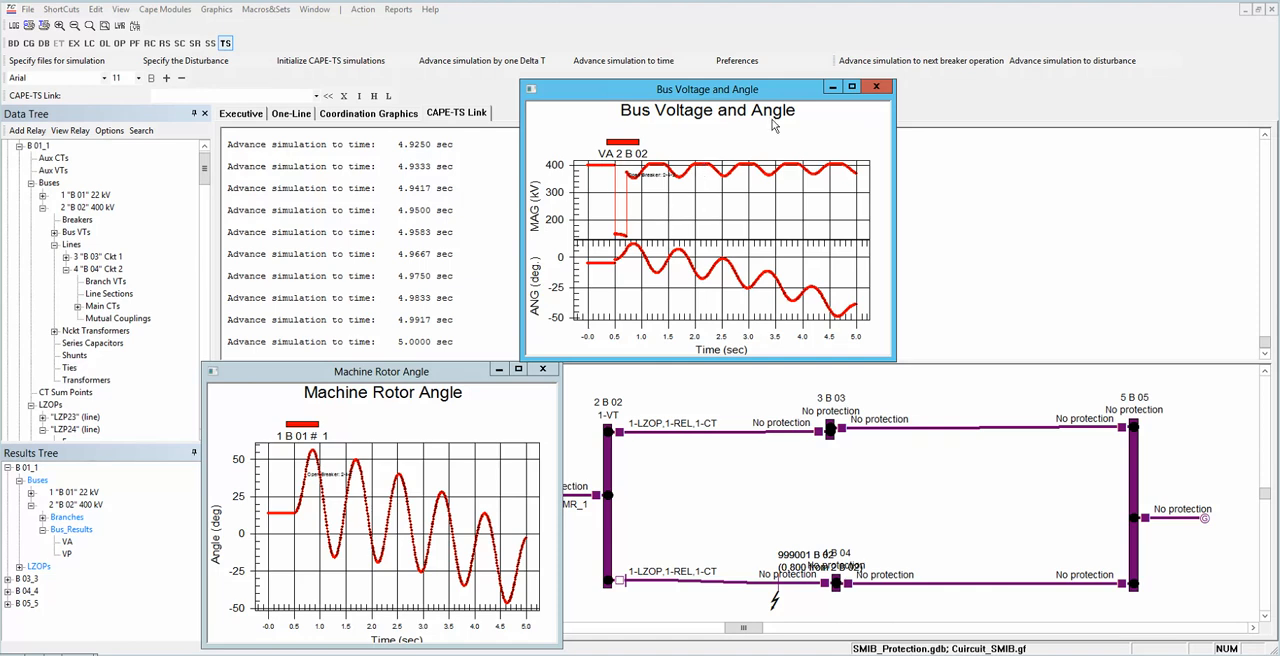
Step: Enlarge the Bus Voltage and Angle plot to examine the voltage during and after the fault, and shrink its window again
drag(895, 273, 1245, 228)
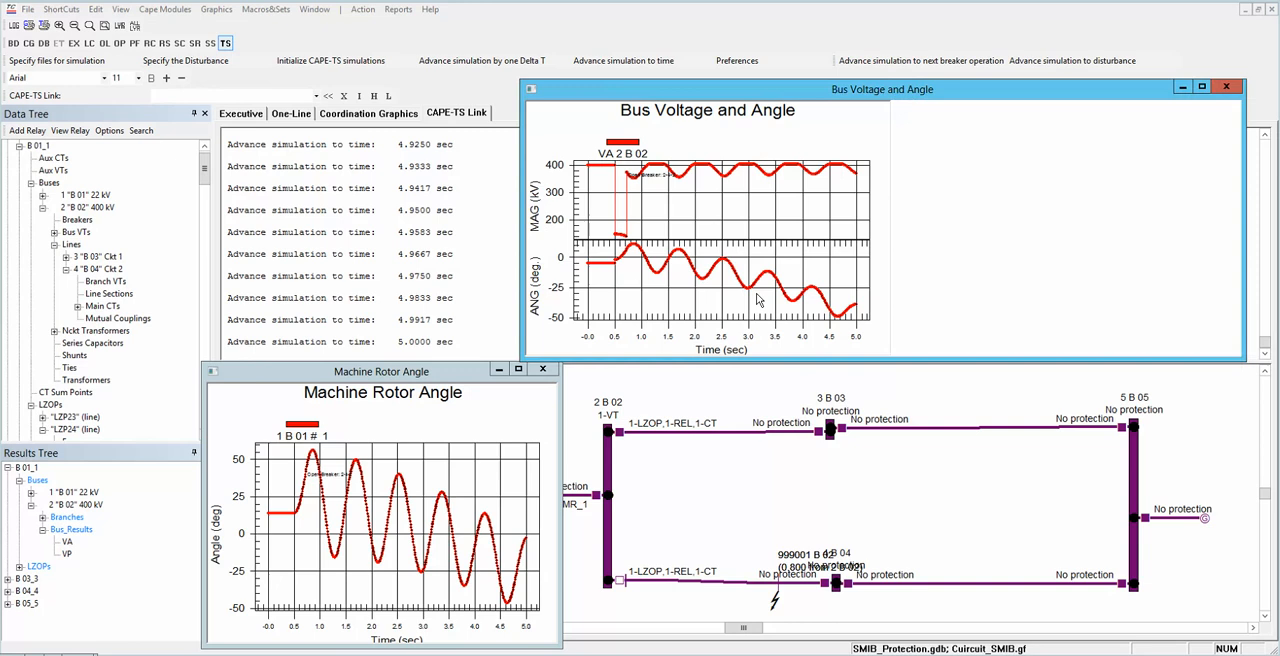
drag(520, 246, 345, 323)
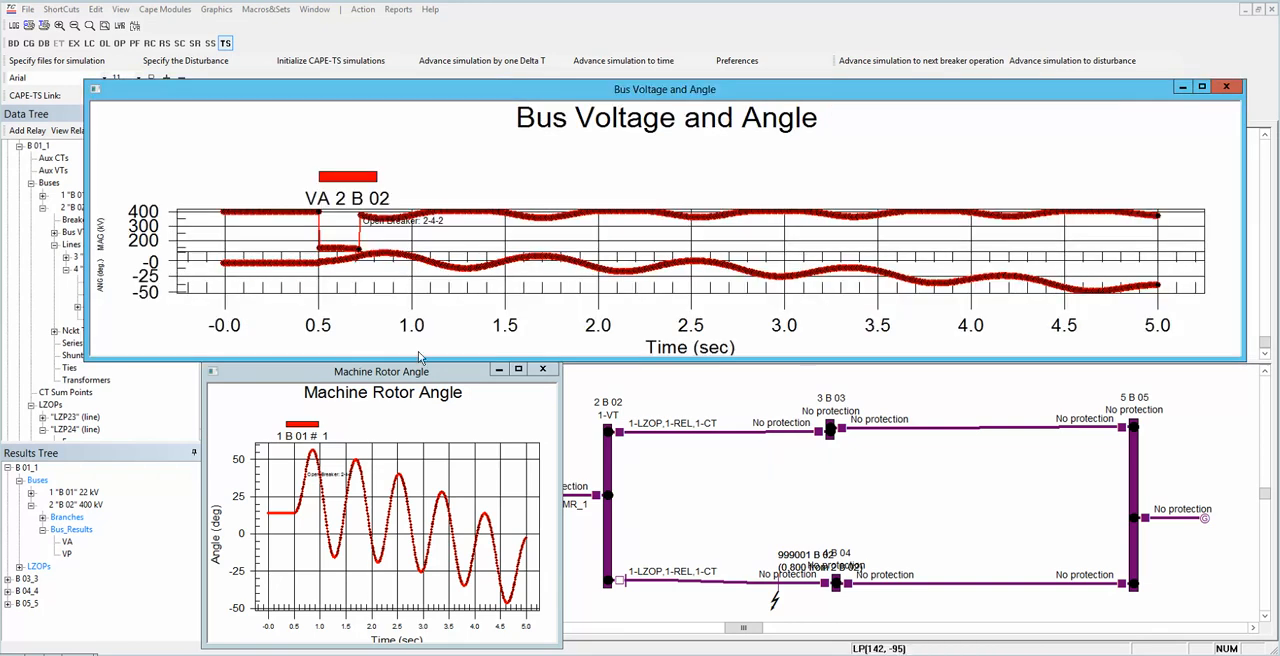
drag(450, 358, 455, 614)
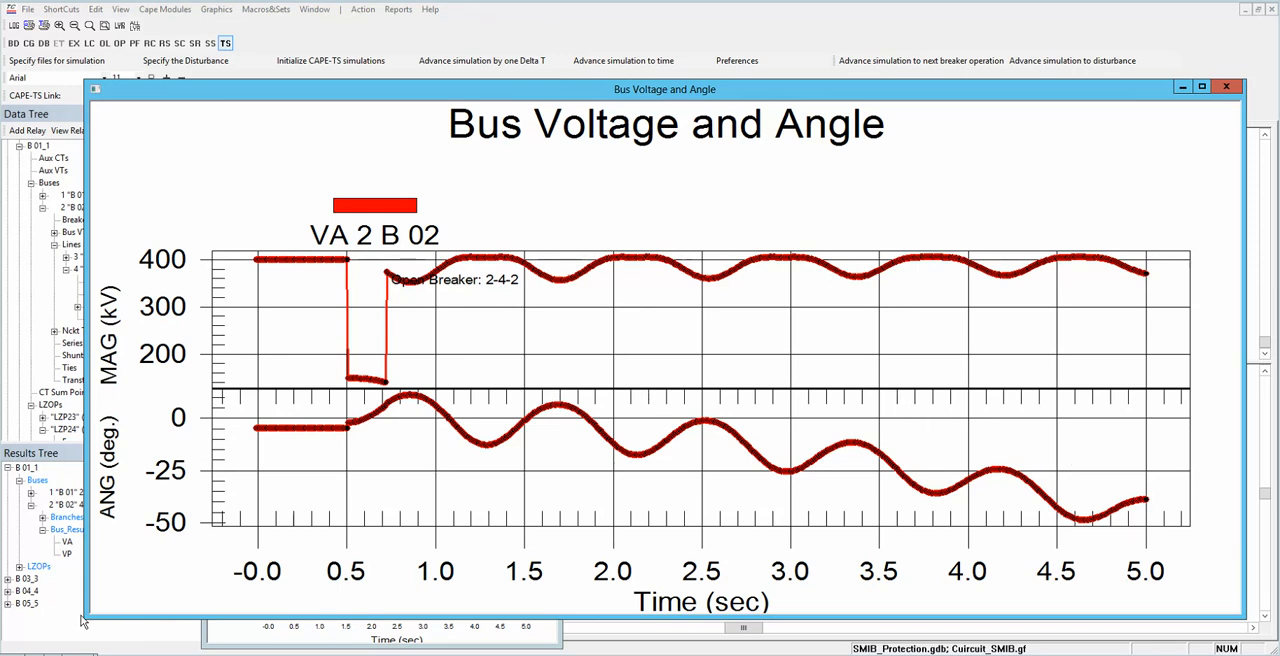
drag(86, 616, 821, 342)
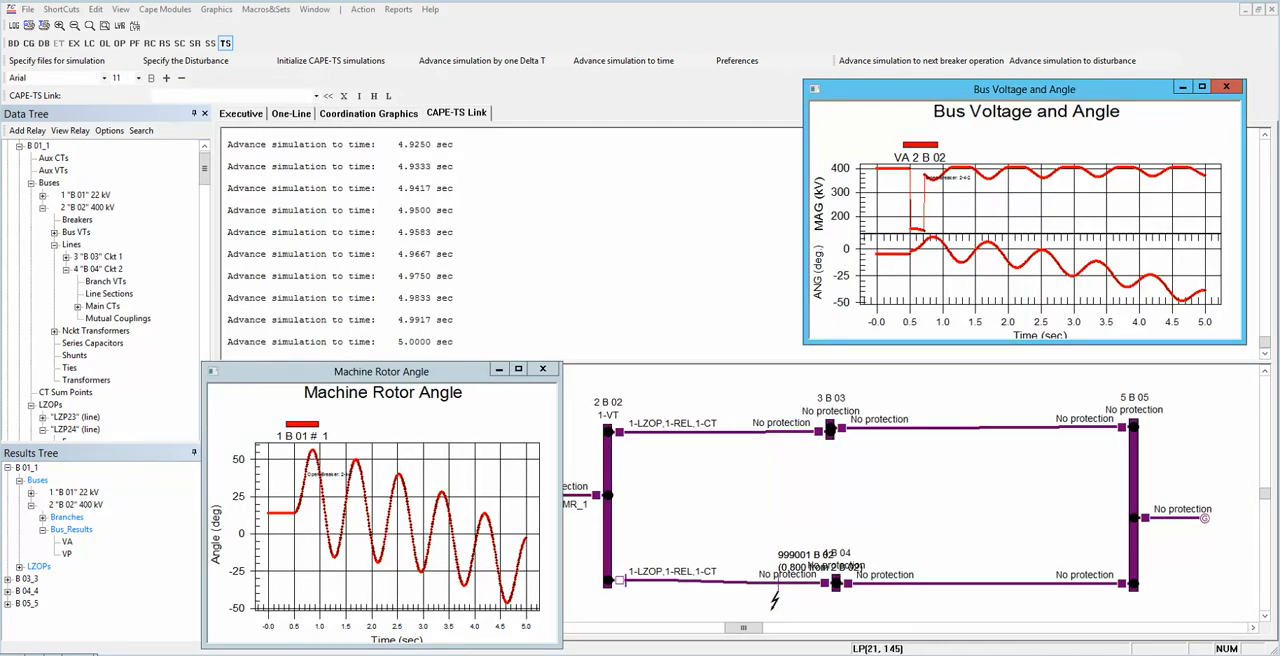
Step: Set the midline fault location to 0.5 for the three-phase fault on the 2 B 02 to 4 B 04 circuit 2 branch
click(188, 61)
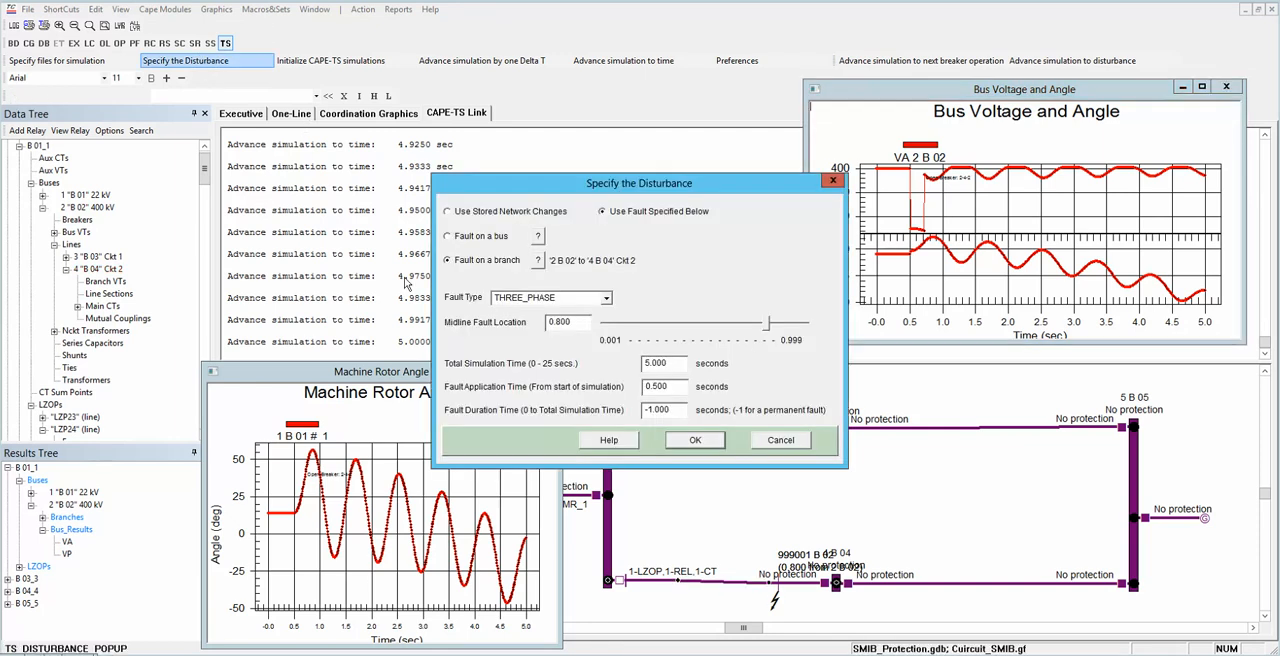
double_click(566, 322)
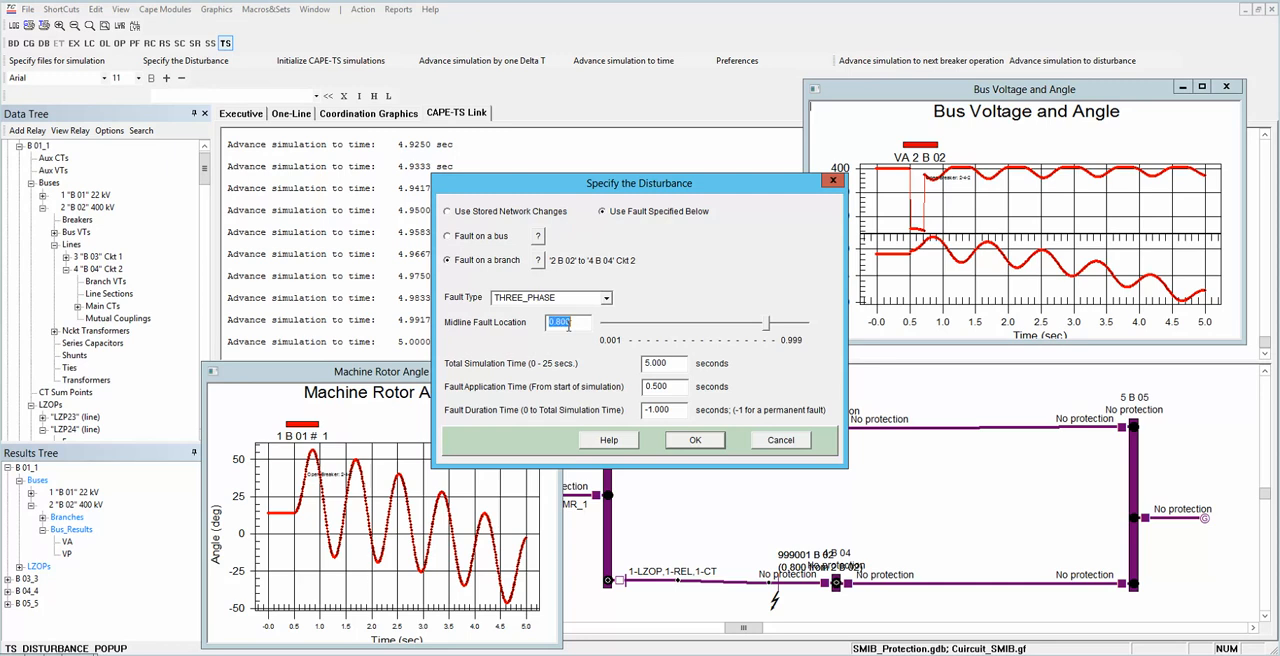
text(0.5)
click(690, 441)
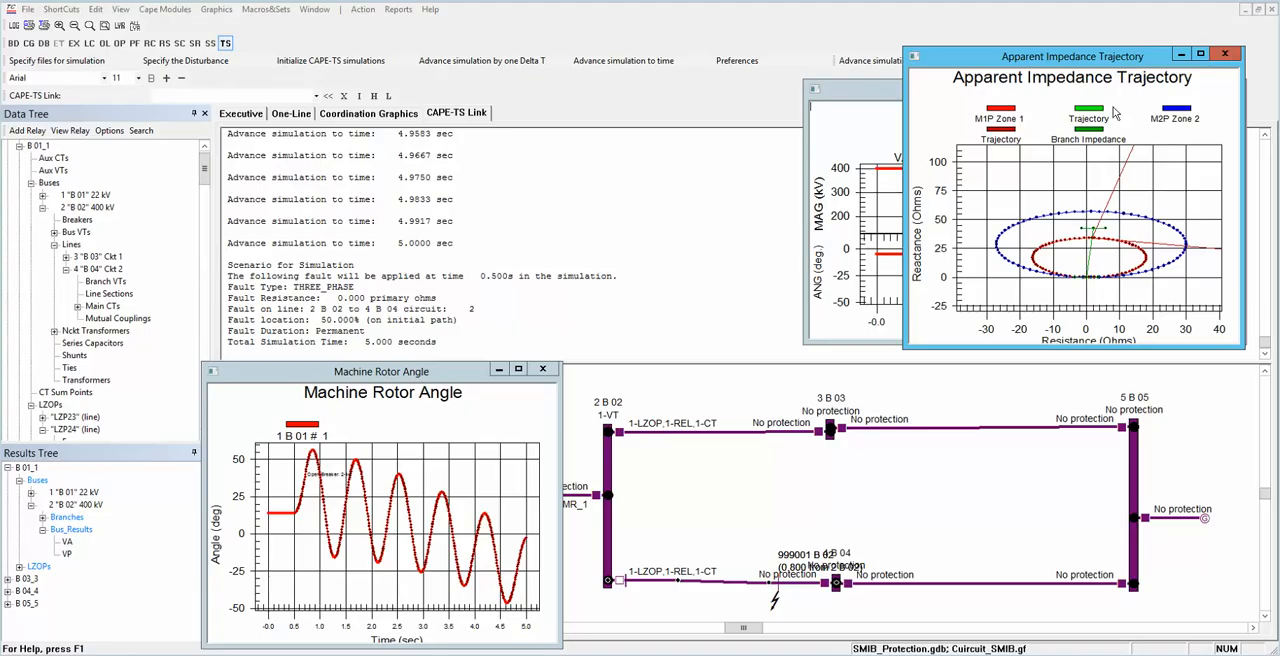
Step: Place the Bus Voltage and Angle plot below the impedance plot, initialize the simulation and advance it two Delta T steps to 0.0083 s
drag(872, 101, 870, 375)
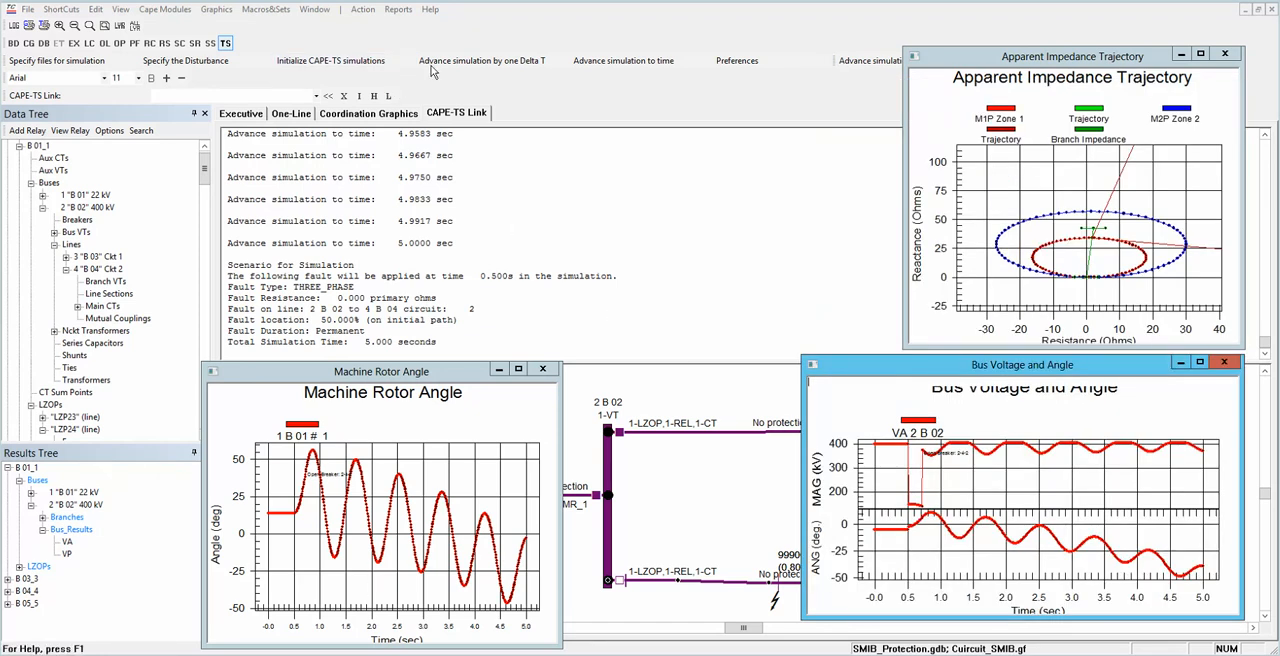
click(384, 62)
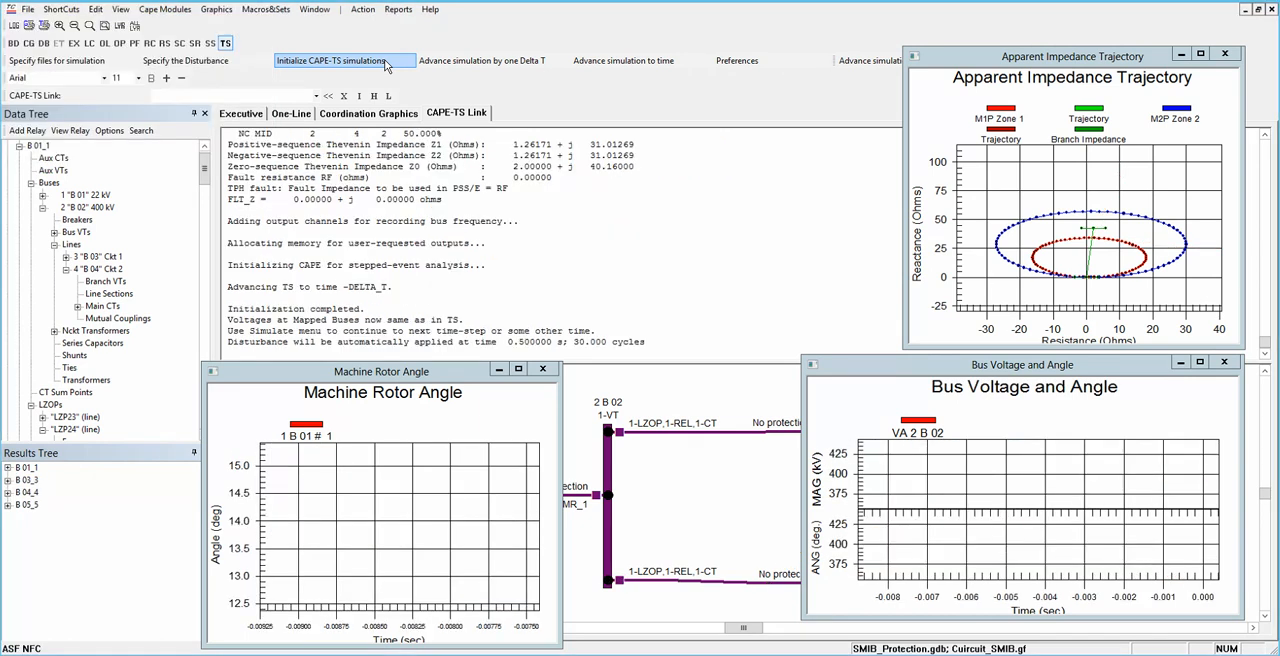
click(492, 63)
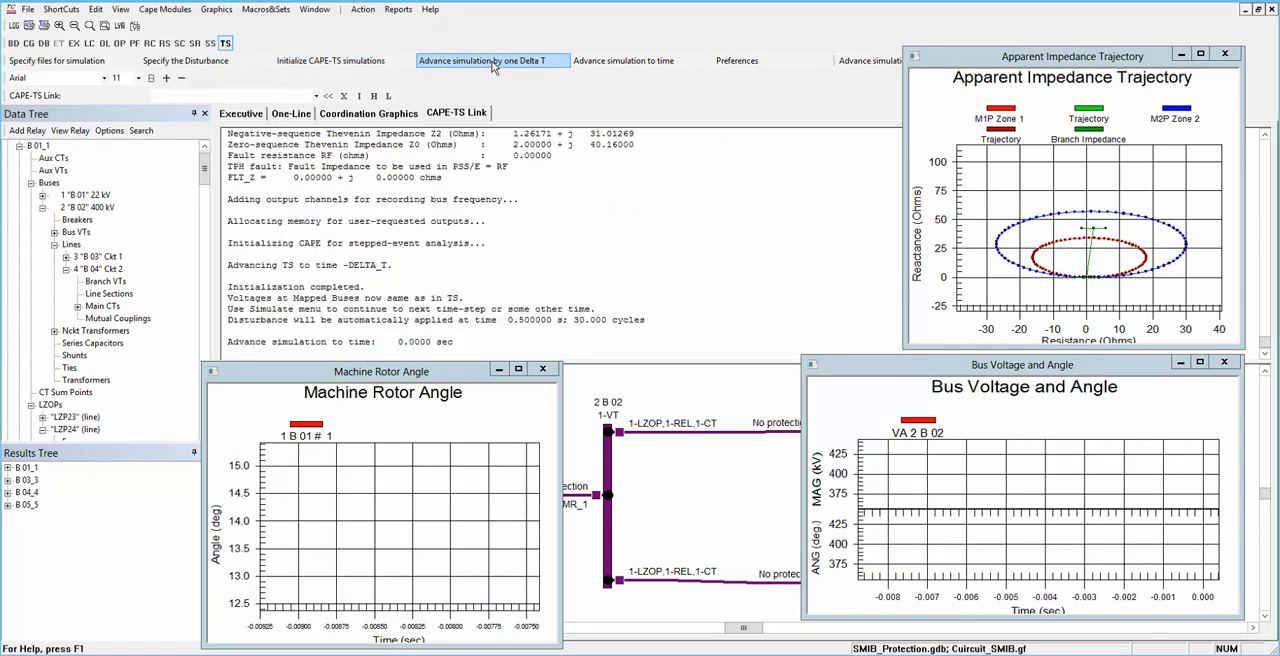
click(492, 63)
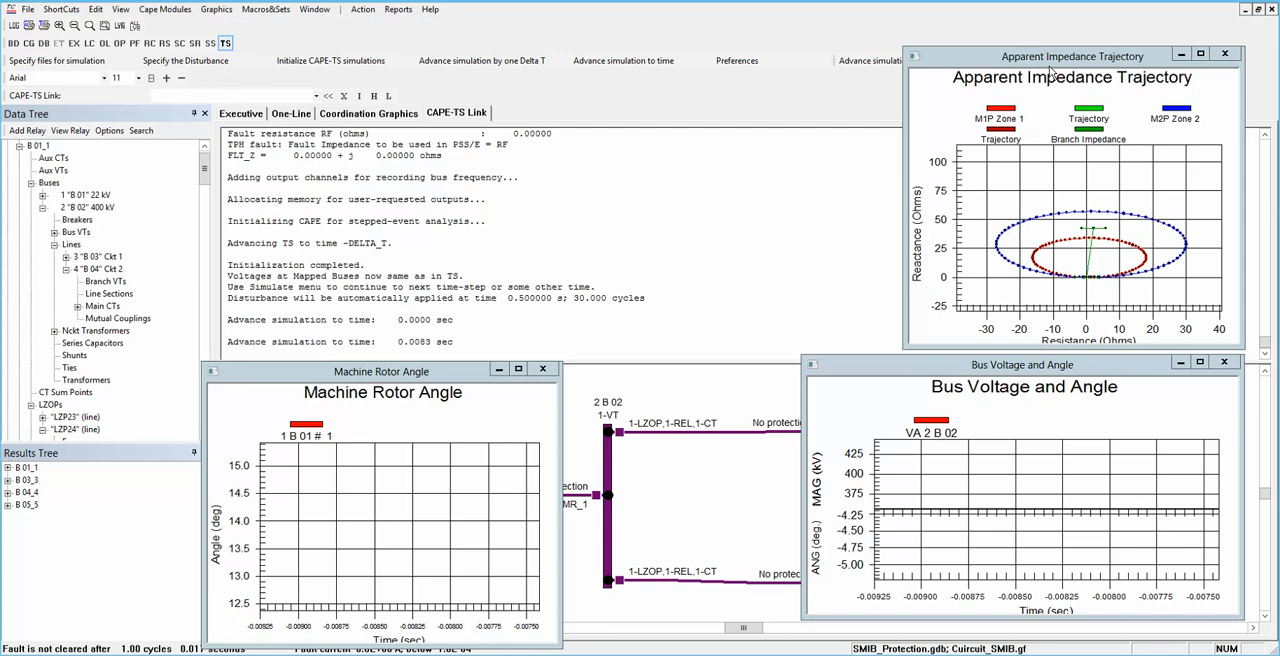
Step: Shrink the impedance plot clear of the commands, and advance the simulation to the disturbance and on to the next breaker operation
drag(1057, 45, 1062, 81)
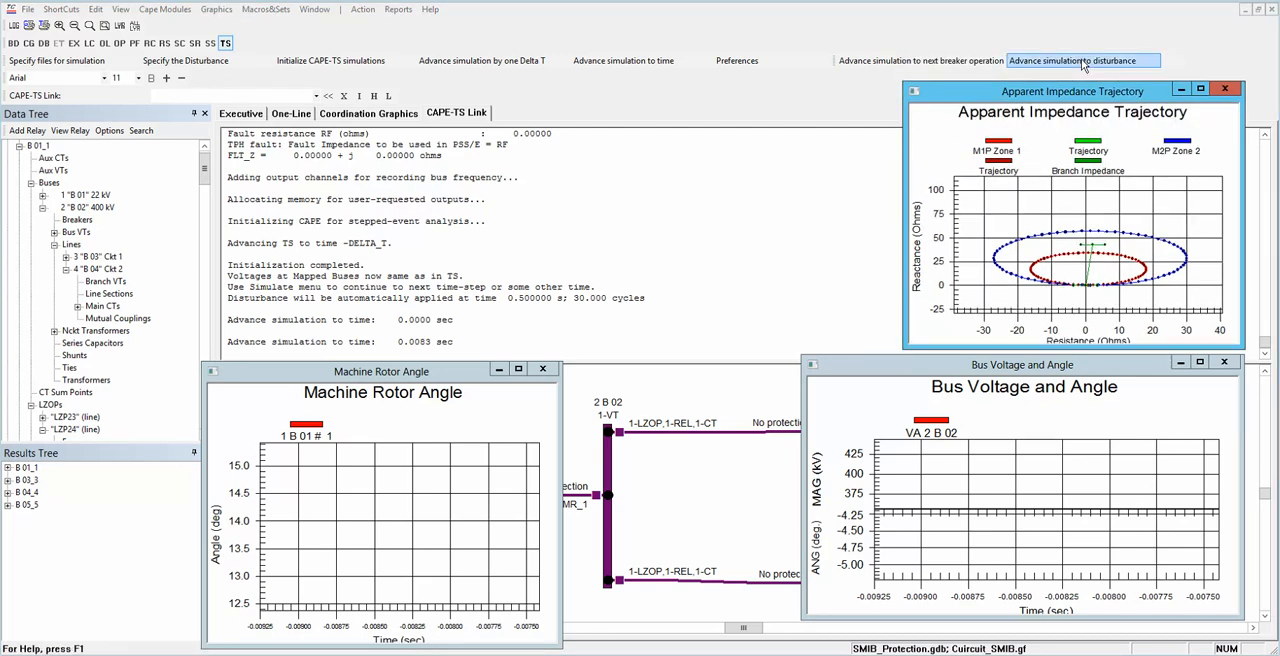
click(1083, 62)
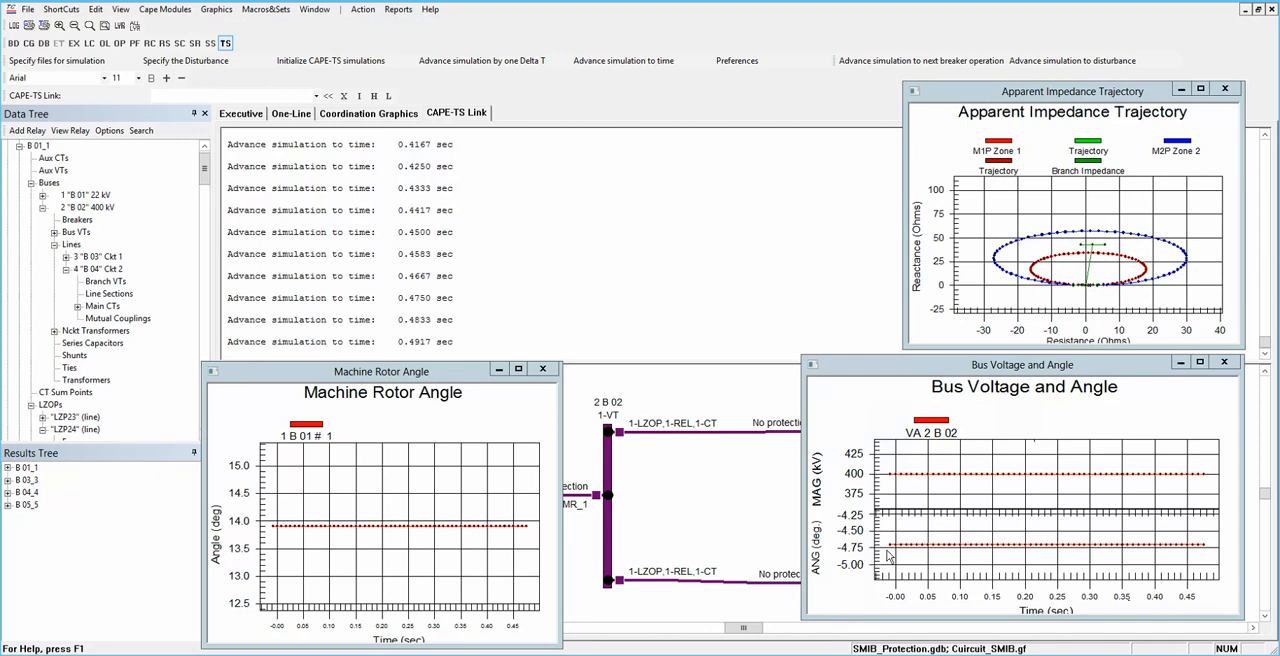
click(953, 66)
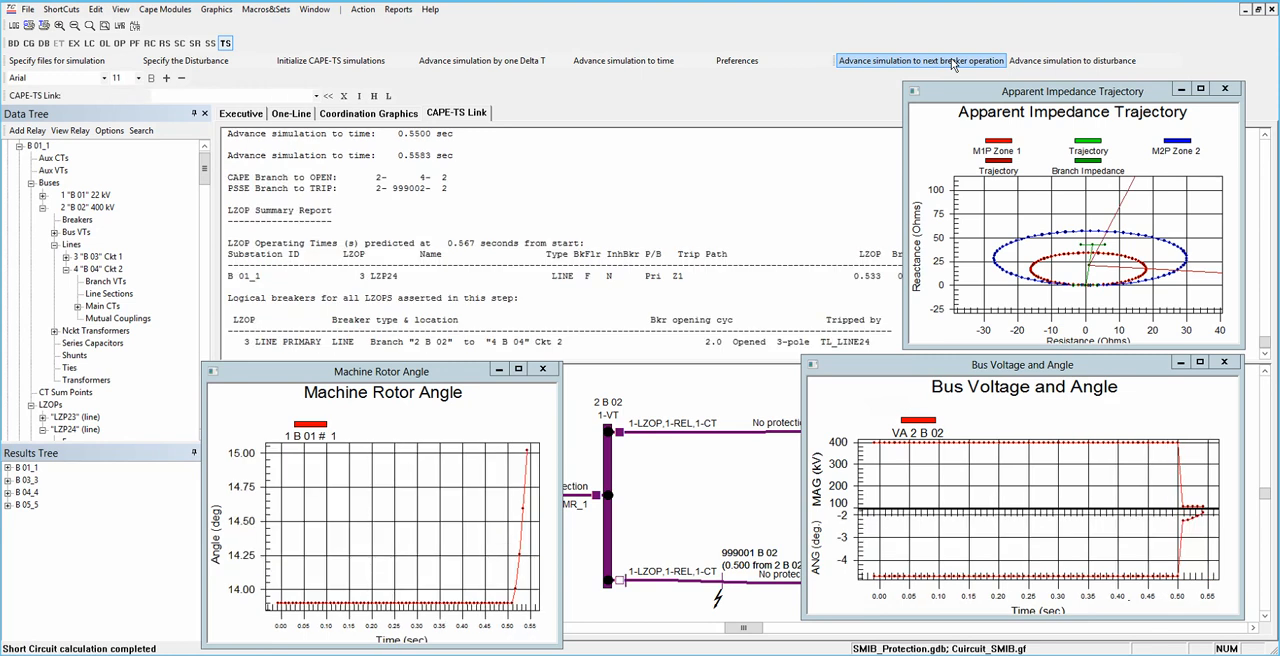
click(753, 224)
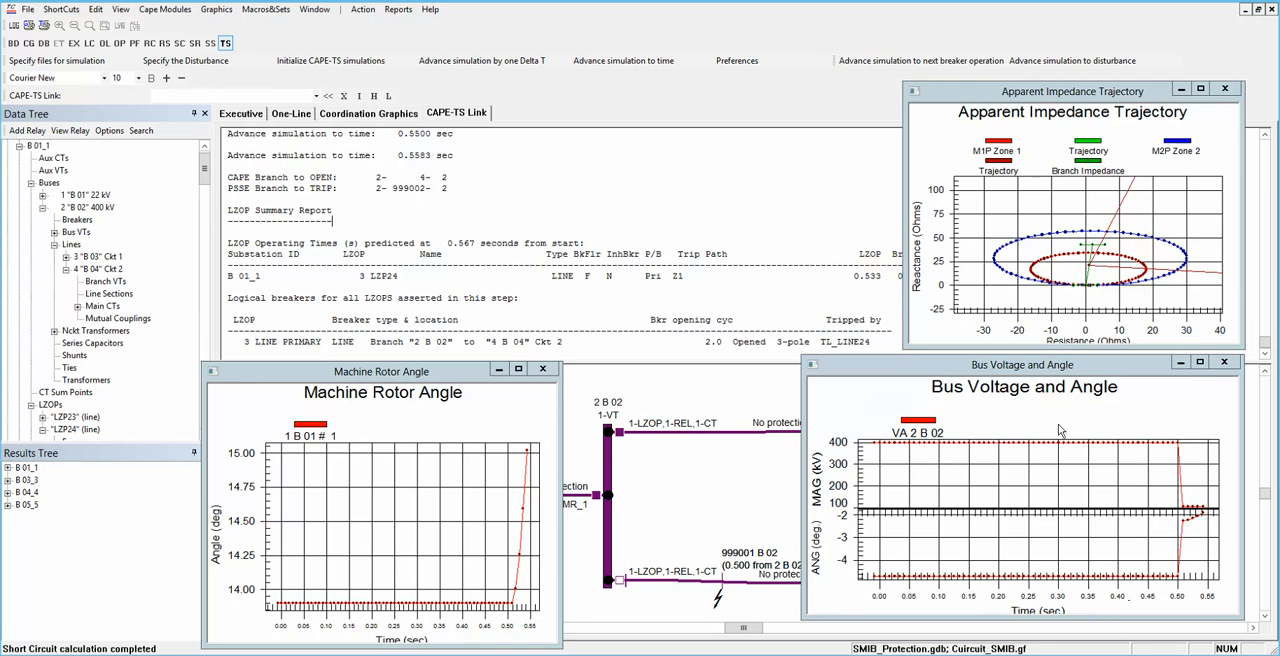
Step: Advance the simulation by five Delta T steps to 0.6 s, and move the impedance plot aside briefly to read the breaker operation report
click(471, 62)
click(471, 62)
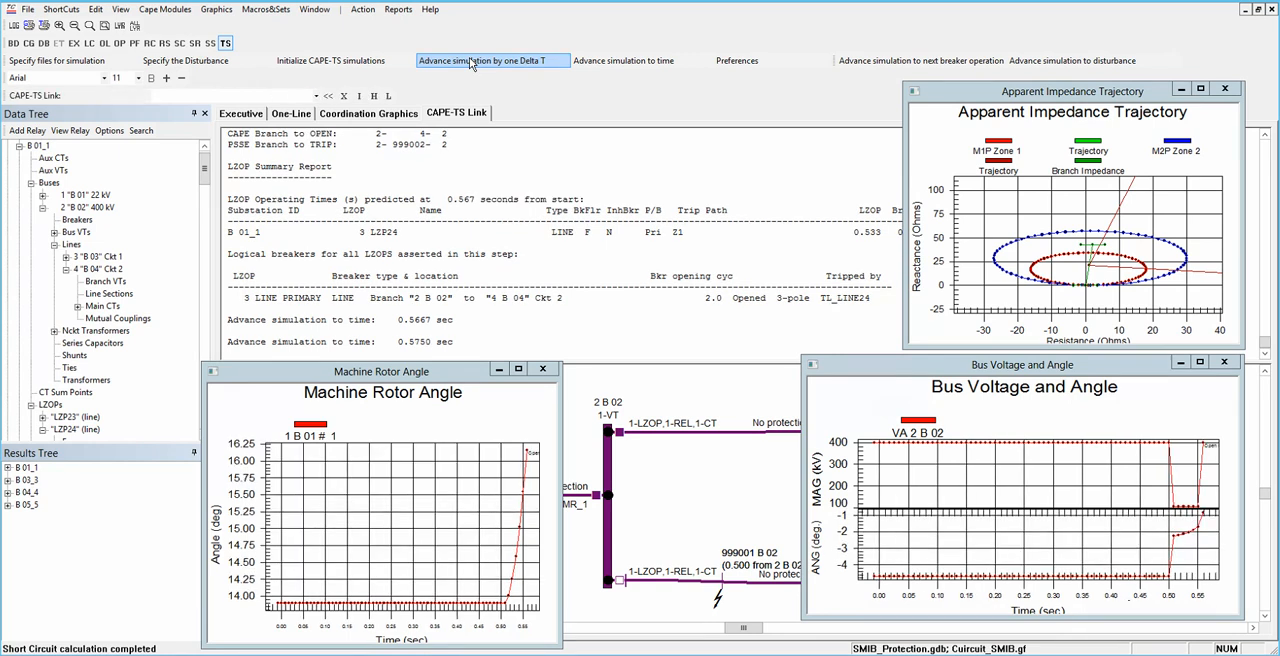
click(471, 62)
click(469, 57)
click(469, 57)
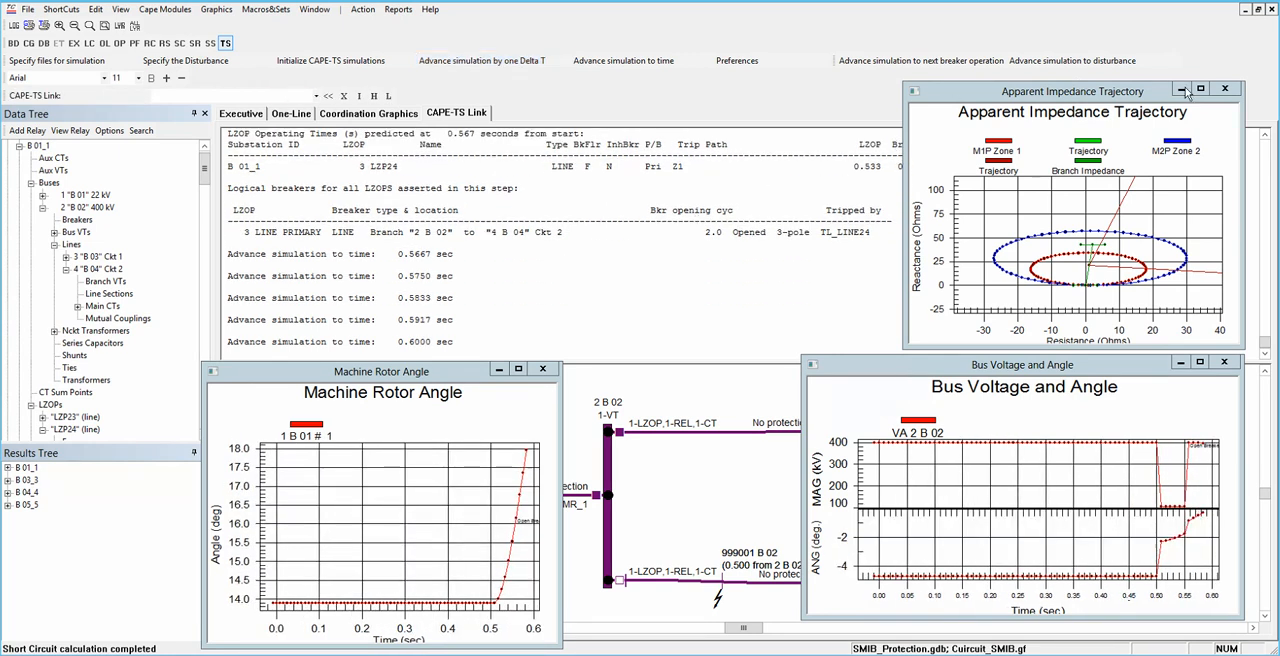
drag(1158, 92, 1122, 200)
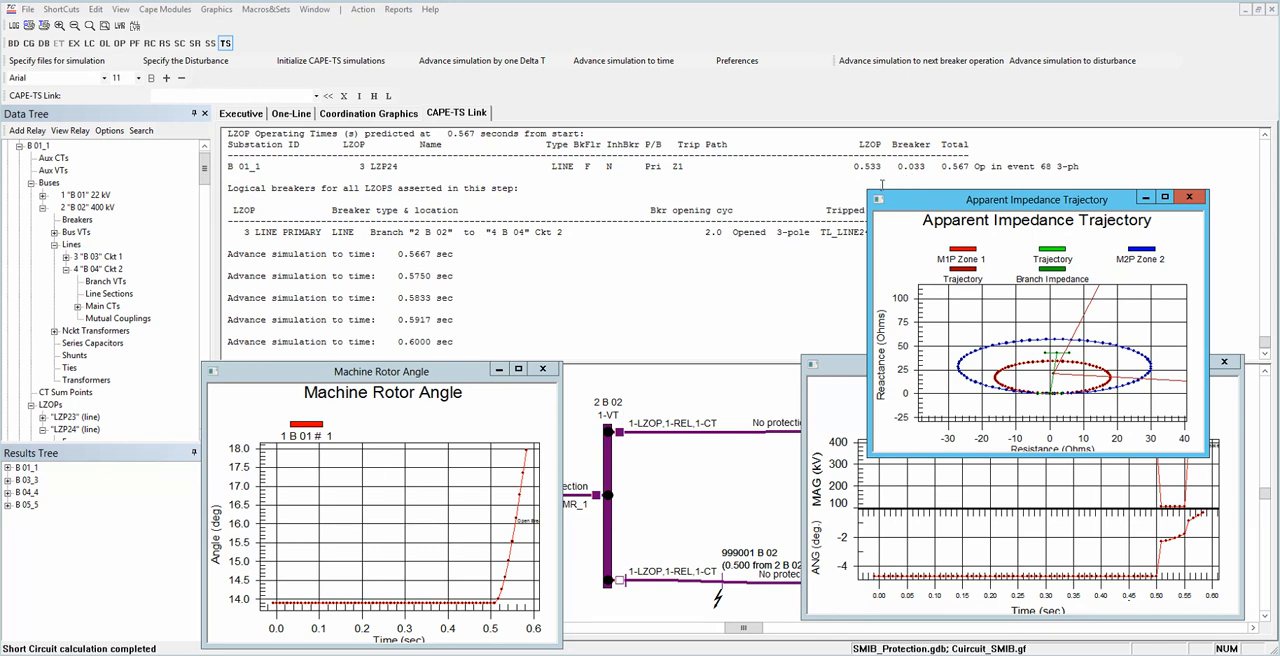
drag(1044, 206, 1065, 97)
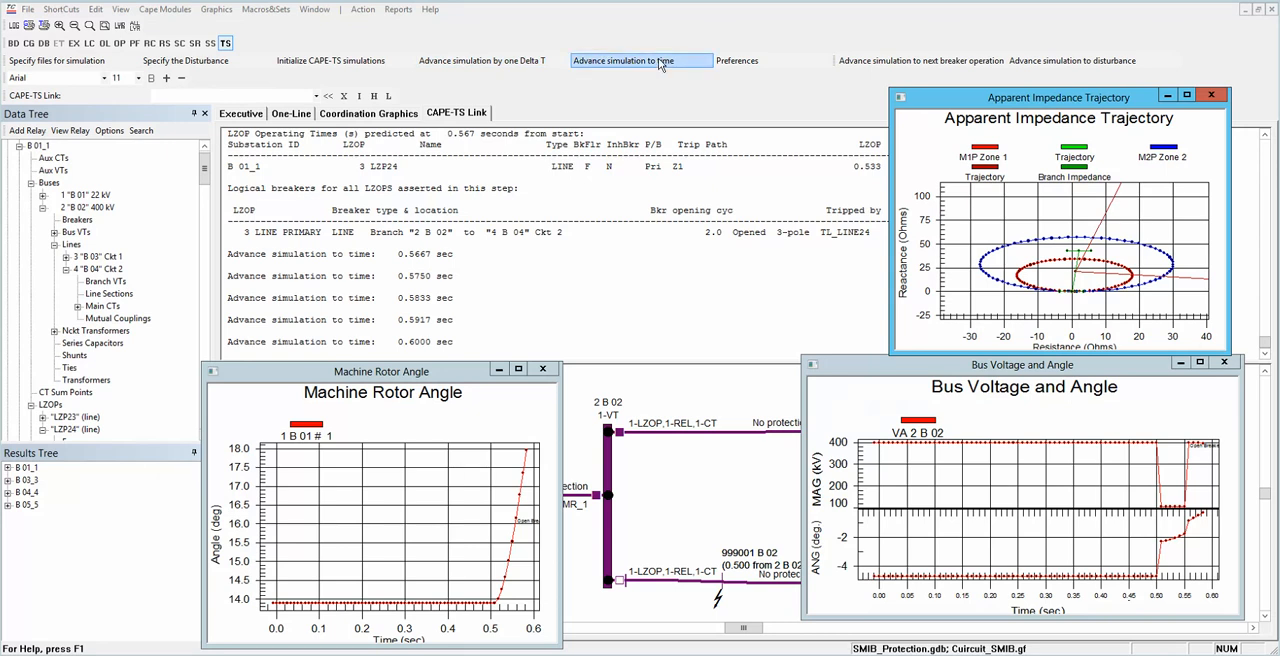
Step: Advance the simulation to 1 s and on to 5 s
click(605, 61)
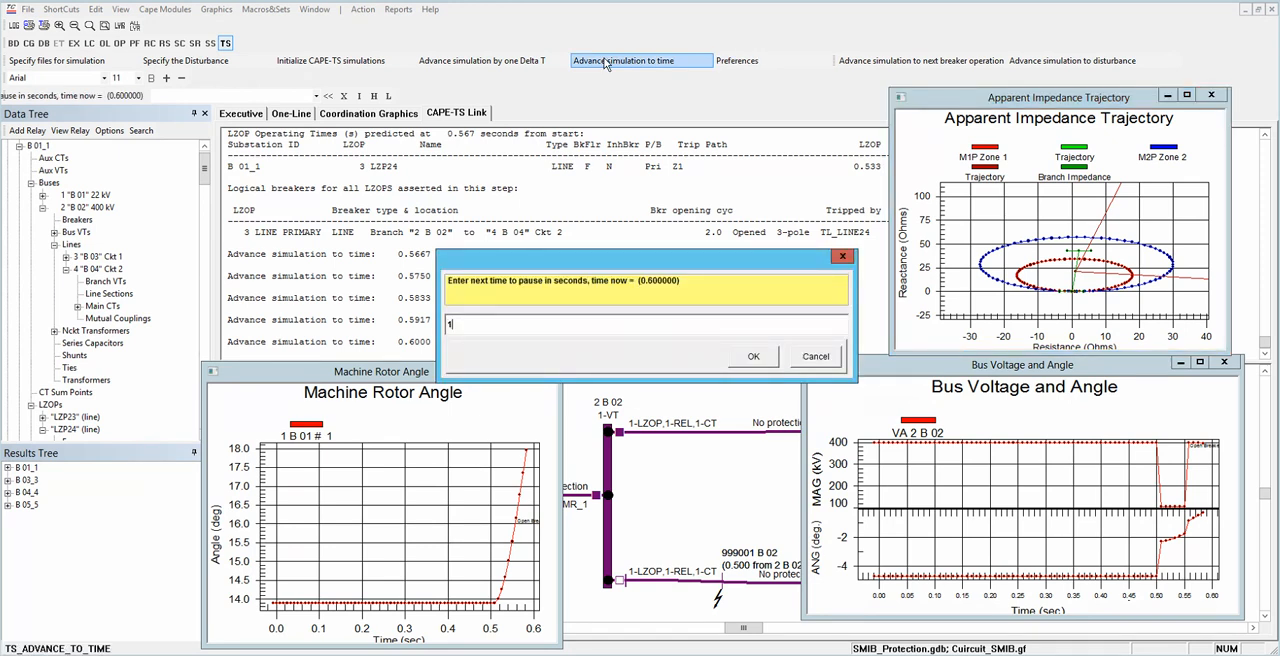
text(1)
key(Return)
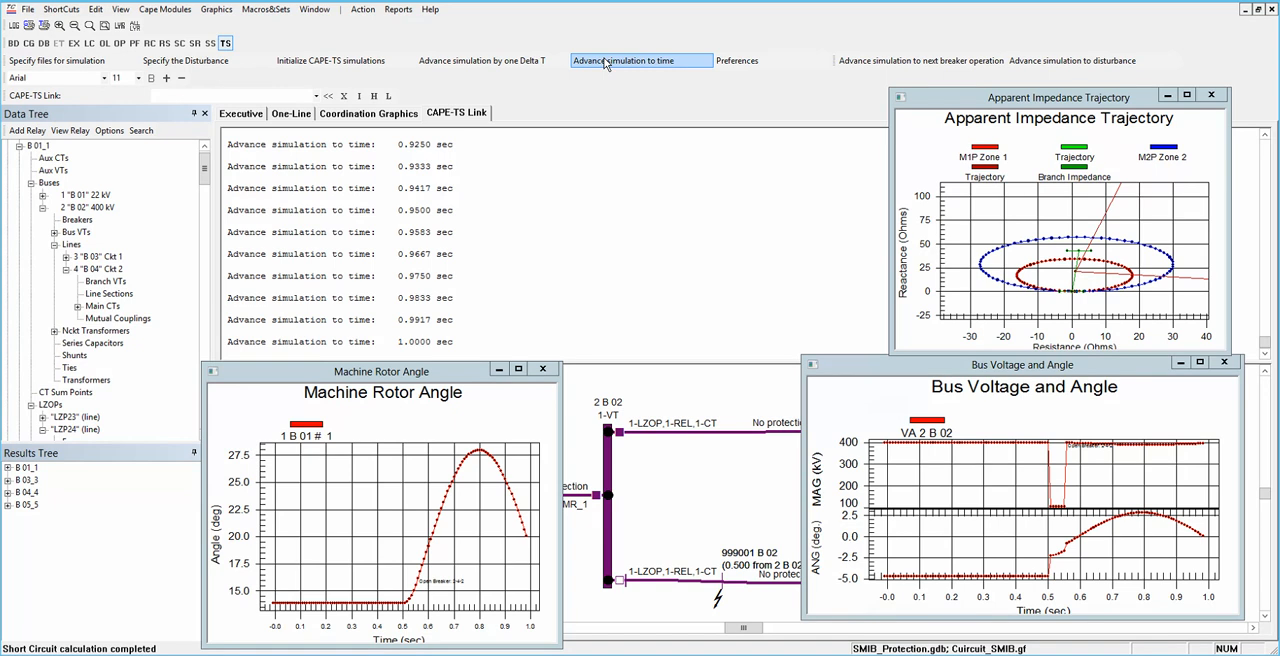
click(605, 61)
text(5)
click(754, 357)
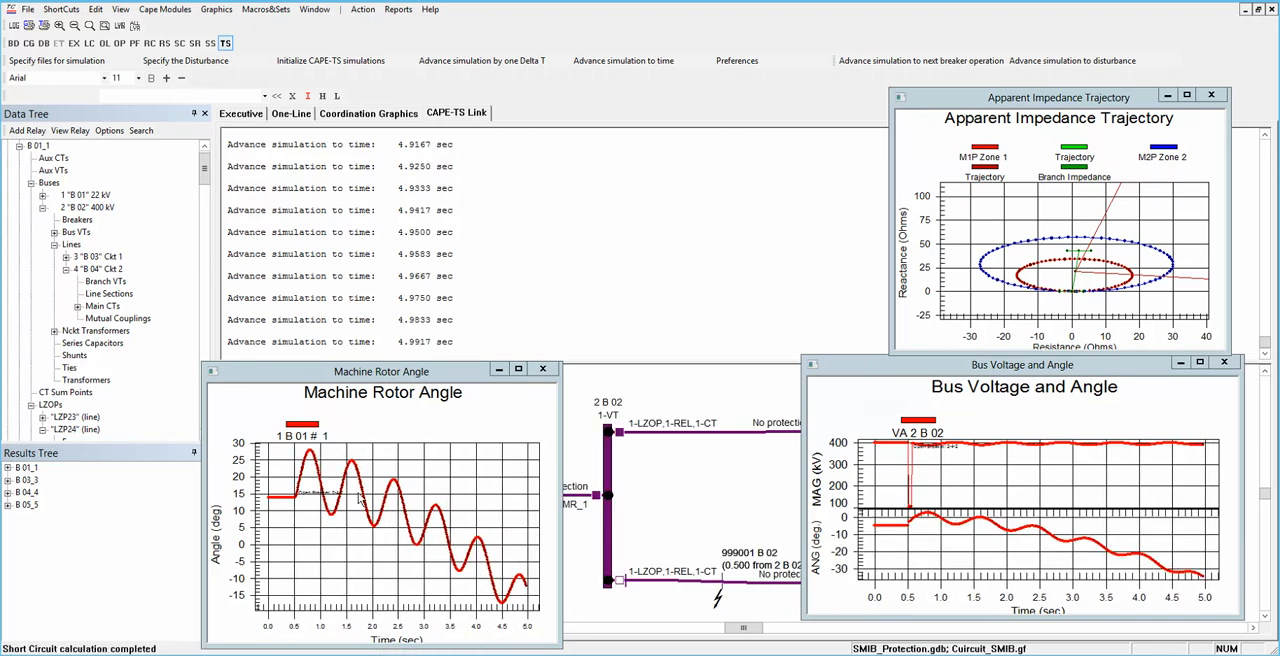
Step: Uncover the one-line diagram, inspect the lines from 2 B 02 to 3 B 03 and 4 B 04, and close the rotor angle and impedance plots
drag(513, 367, 778, 104)
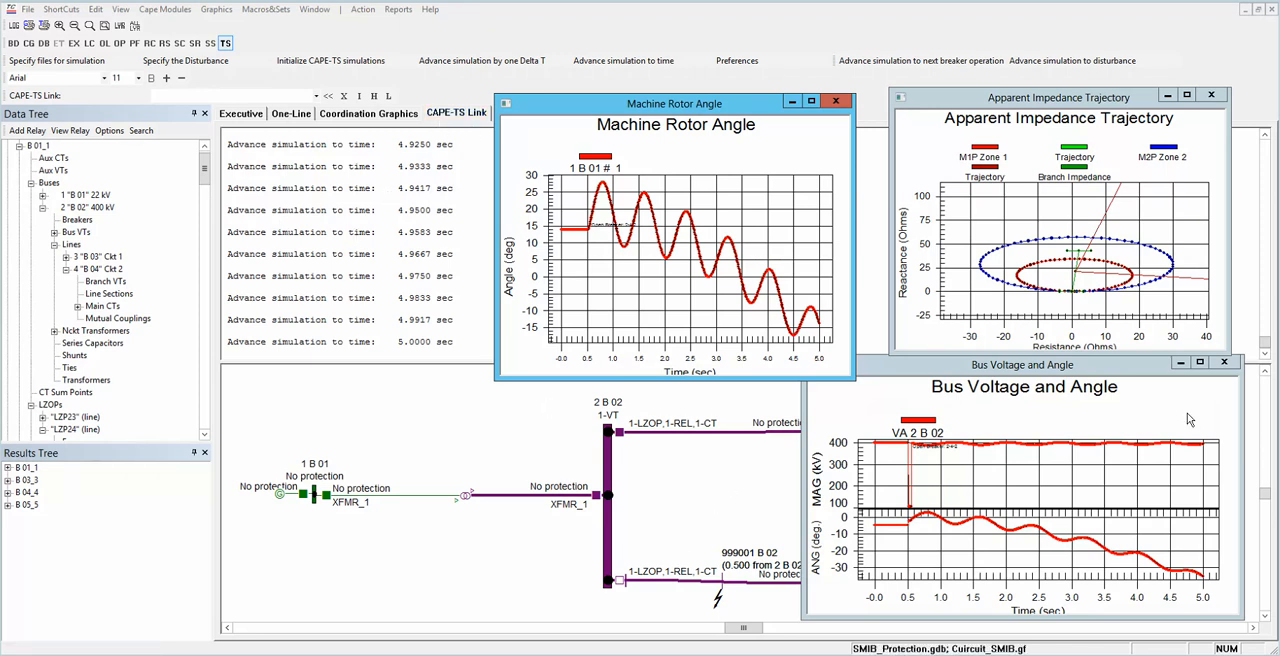
click(1179, 364)
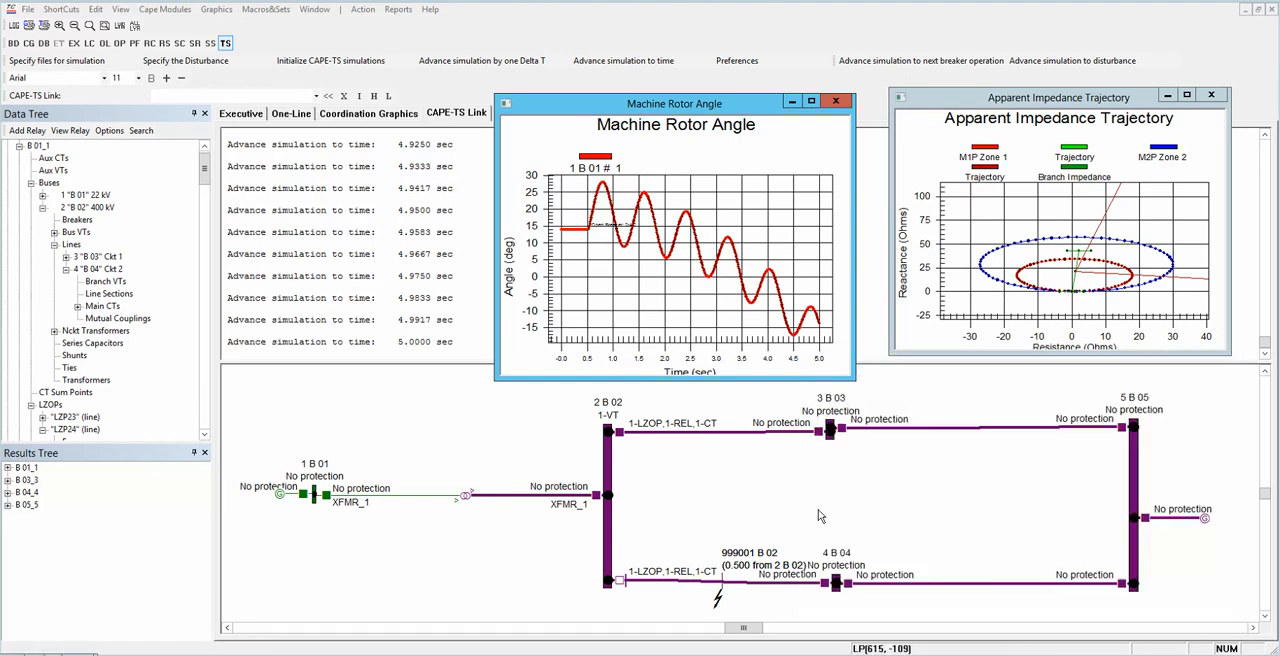
click(645, 434)
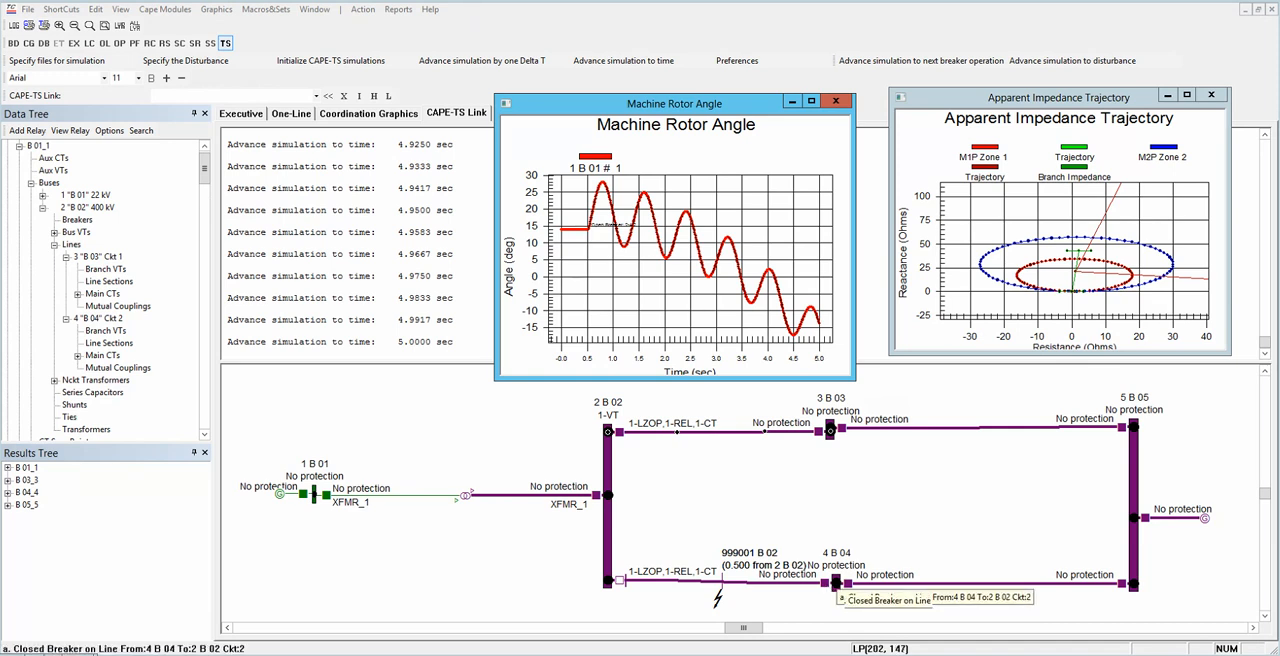
click(825, 583)
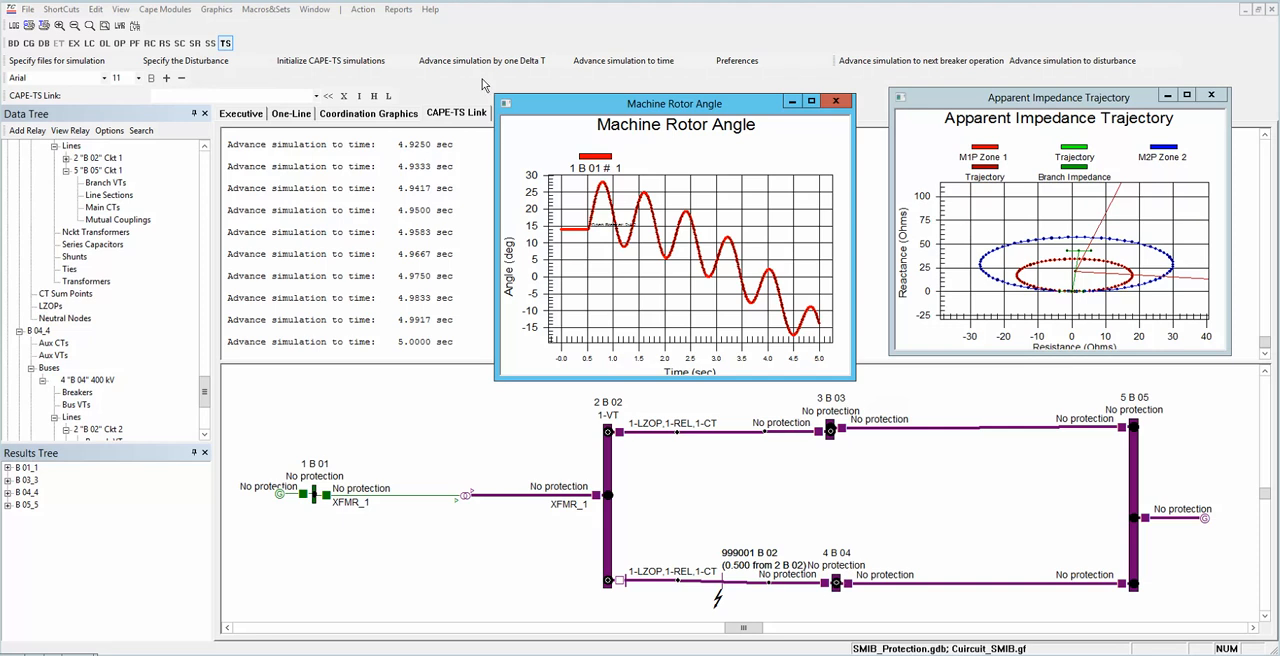
click(835, 101)
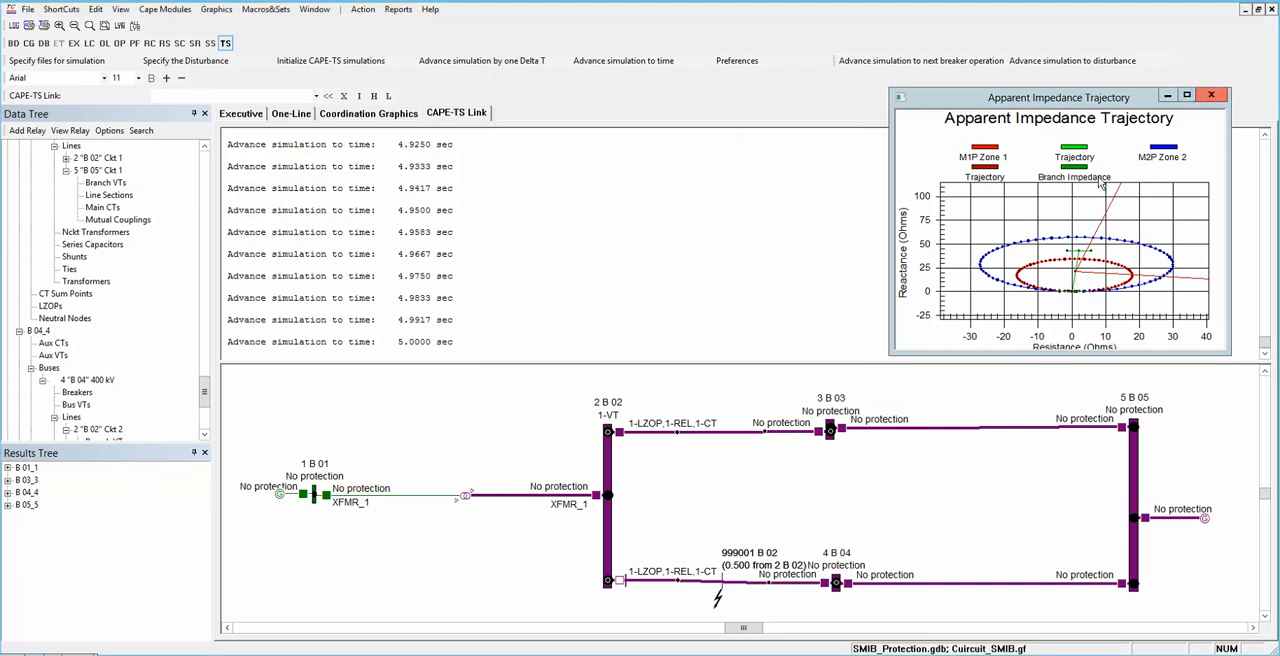
click(1210, 97)
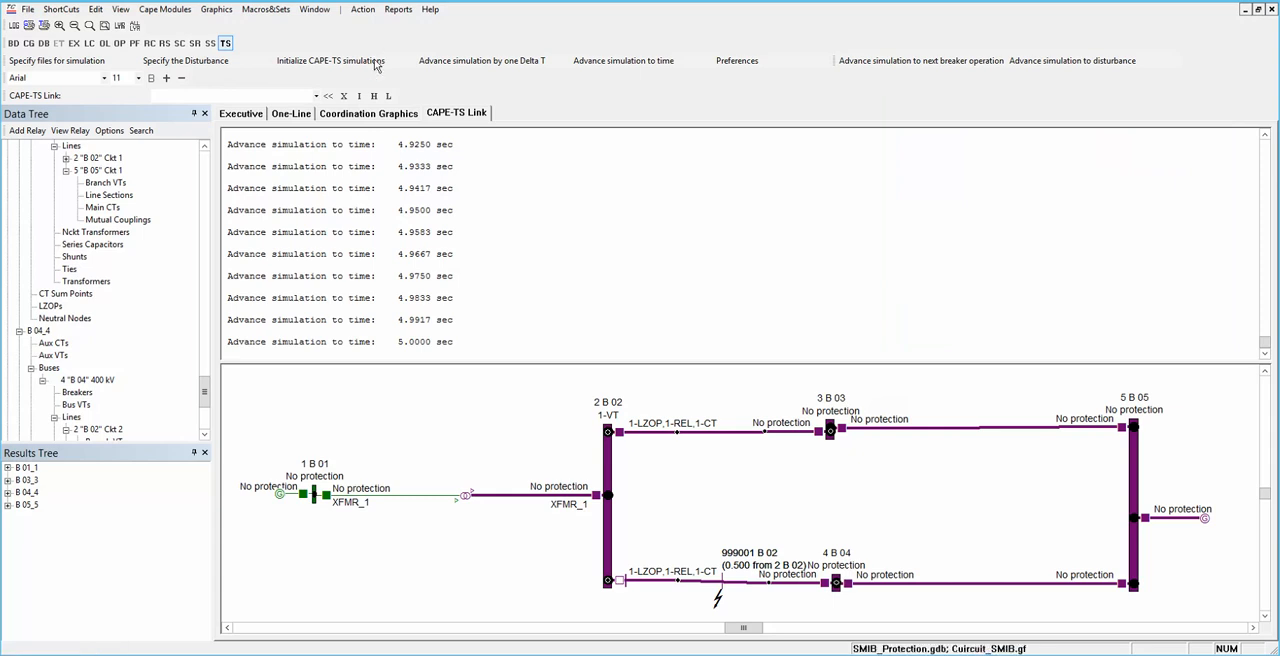
Step: Review the One-Line diagram and the Coordination Graphics relay characteristics, and return to CAPE-TS Link
click(290, 114)
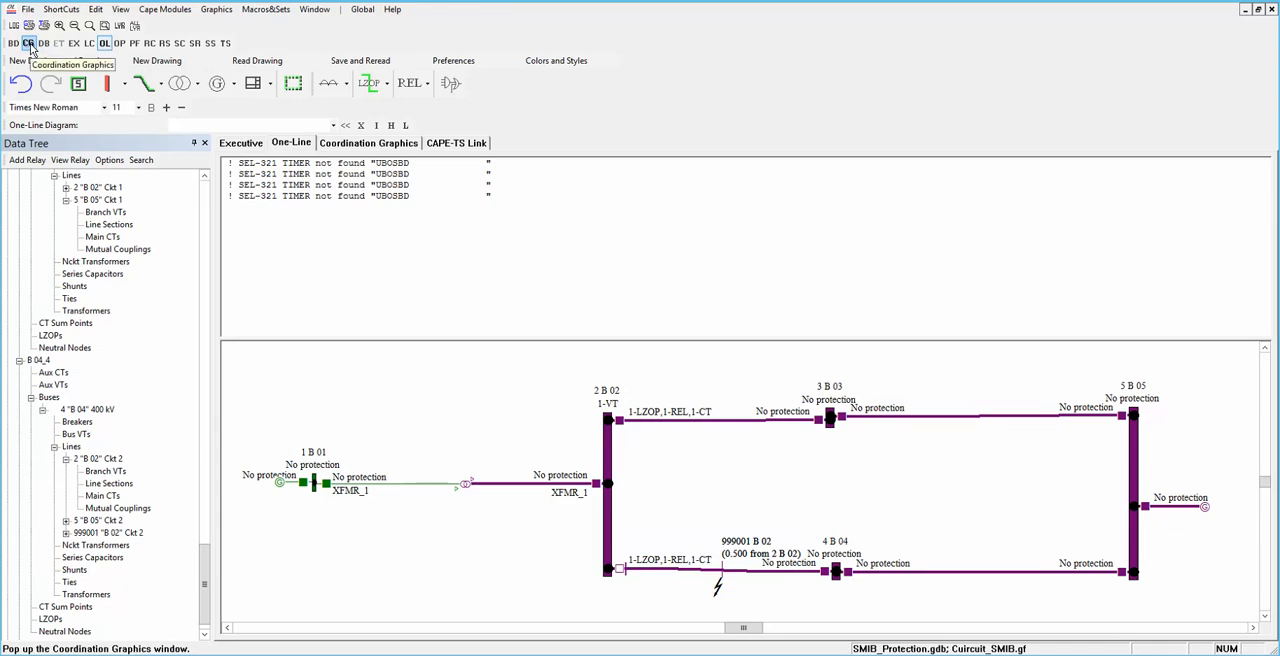
click(400, 145)
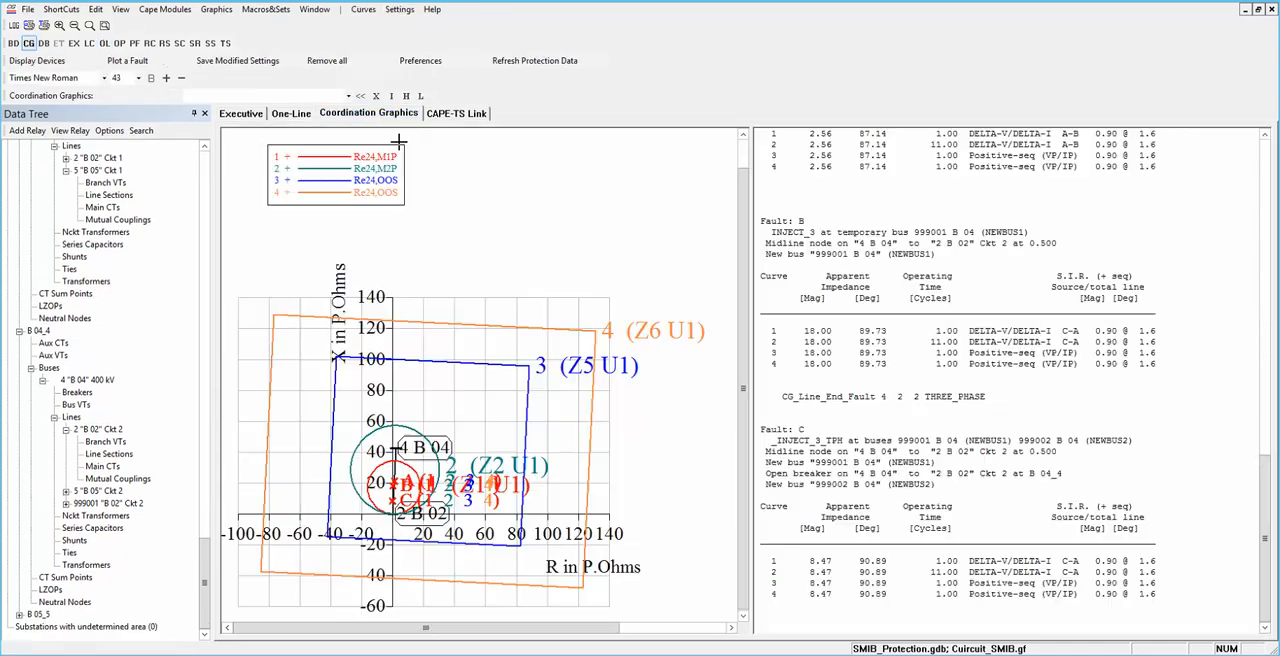
click(445, 115)
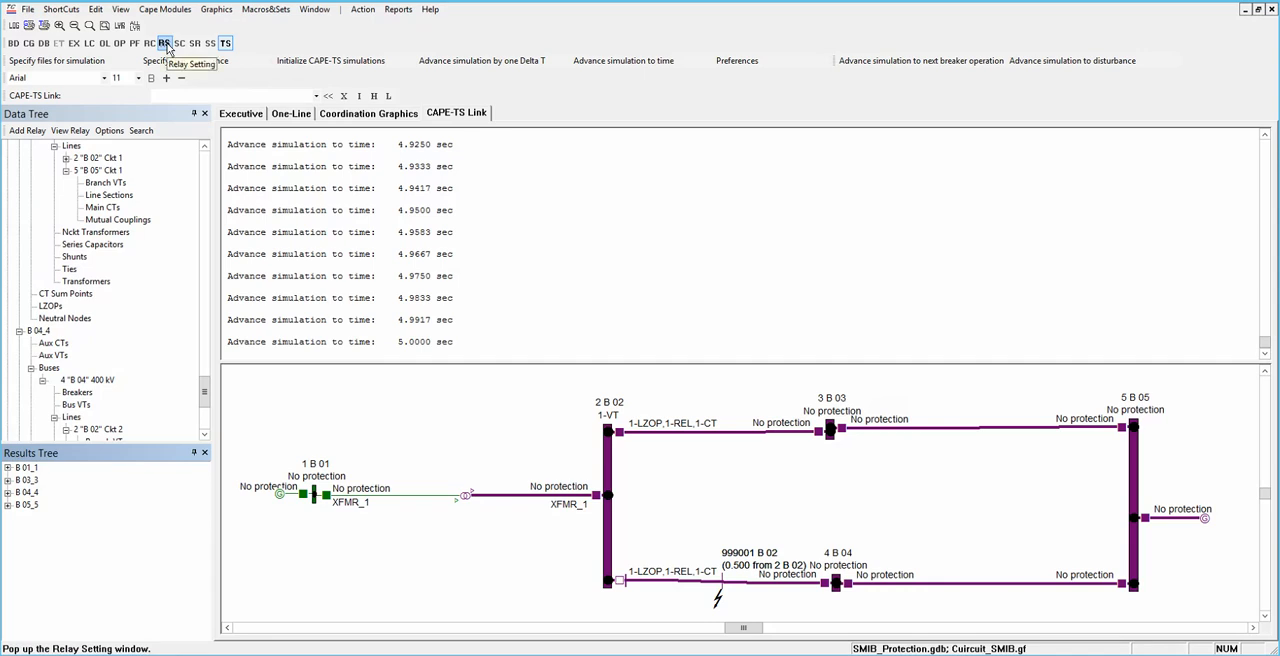
Step: Start setting a relay in the Relay Setting module, choosing Relay23 (SEL-321) of LZOP LZP23 at substation B 01_1
click(165, 44)
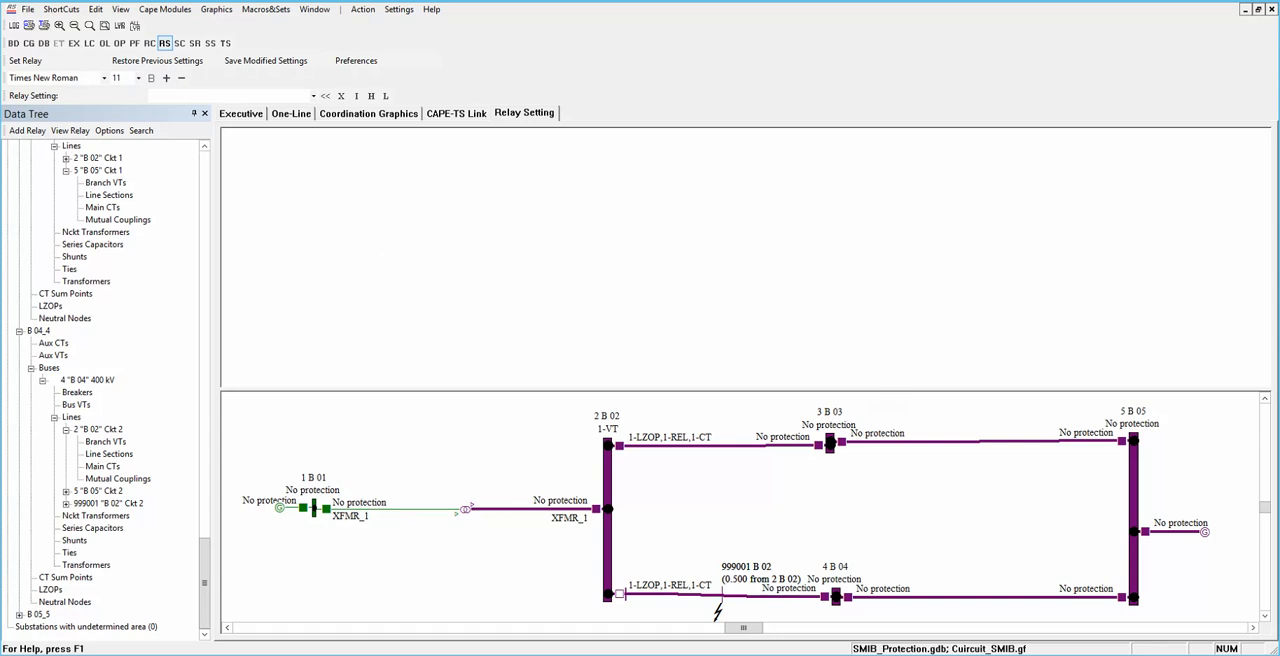
click(54, 64)
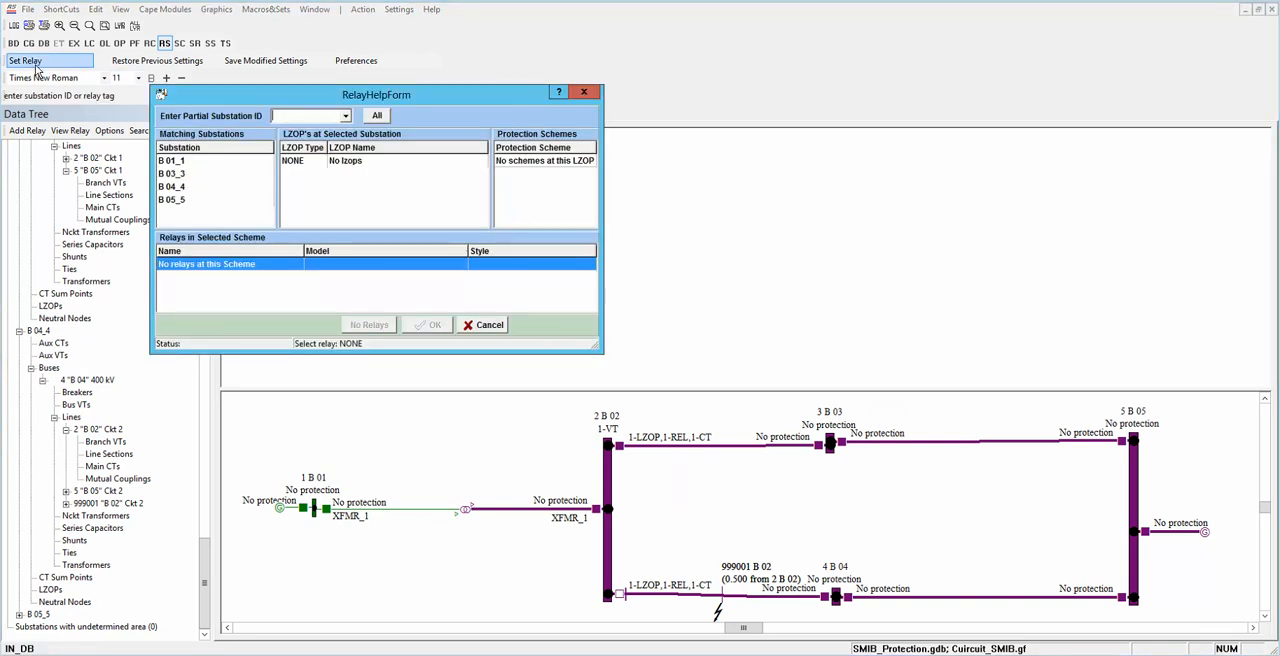
click(176, 162)
click(341, 164)
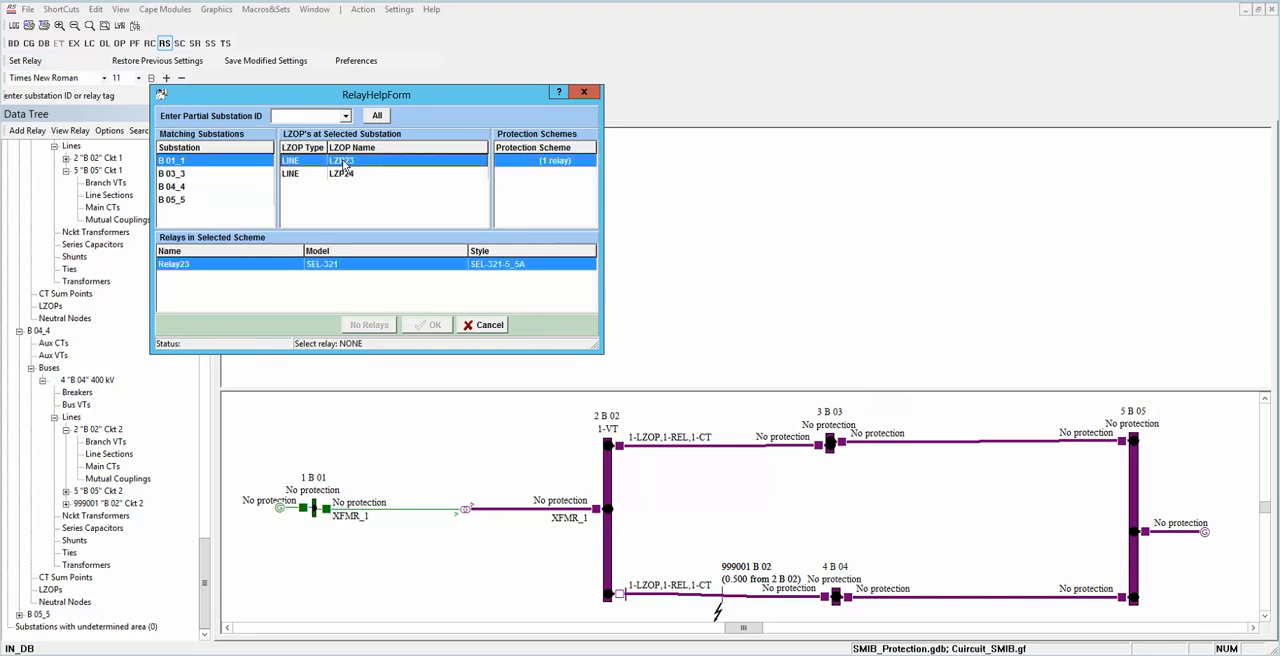
click(340, 264)
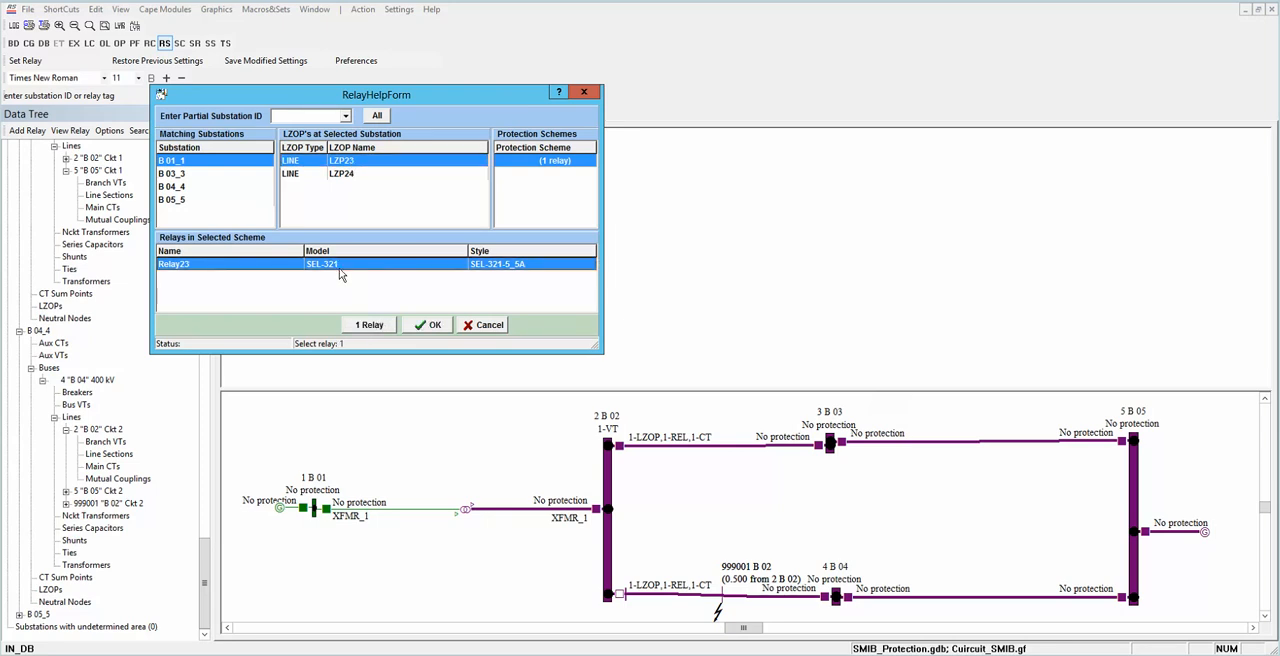
click(431, 325)
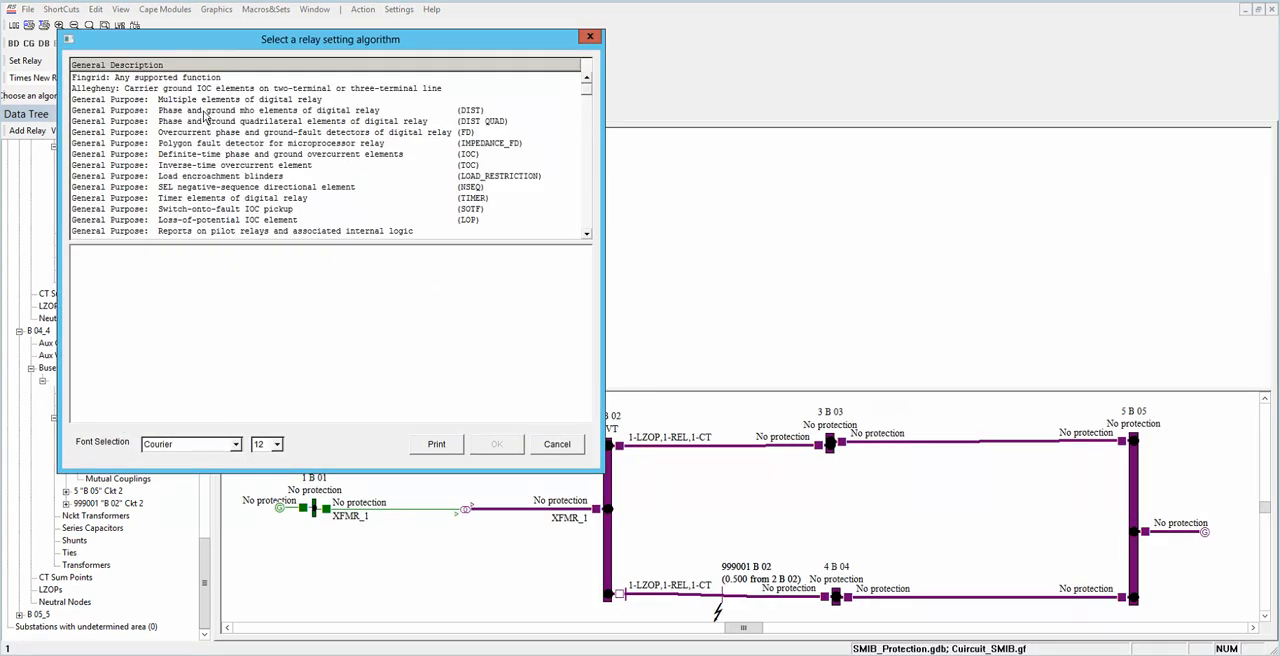
Step: Compute the relay settings with the phase and ground mho elements (DIST) algorithm, accepting the forward stepped-distance scheme and 500 A load currents
click(205, 112)
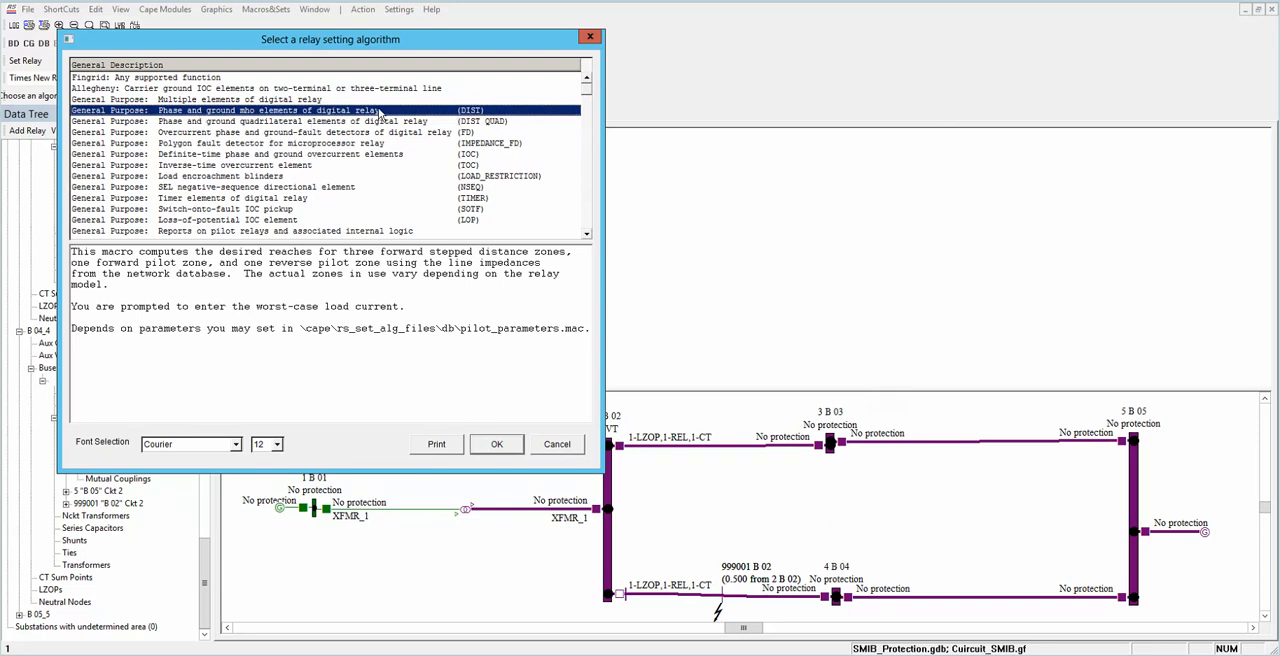
click(486, 441)
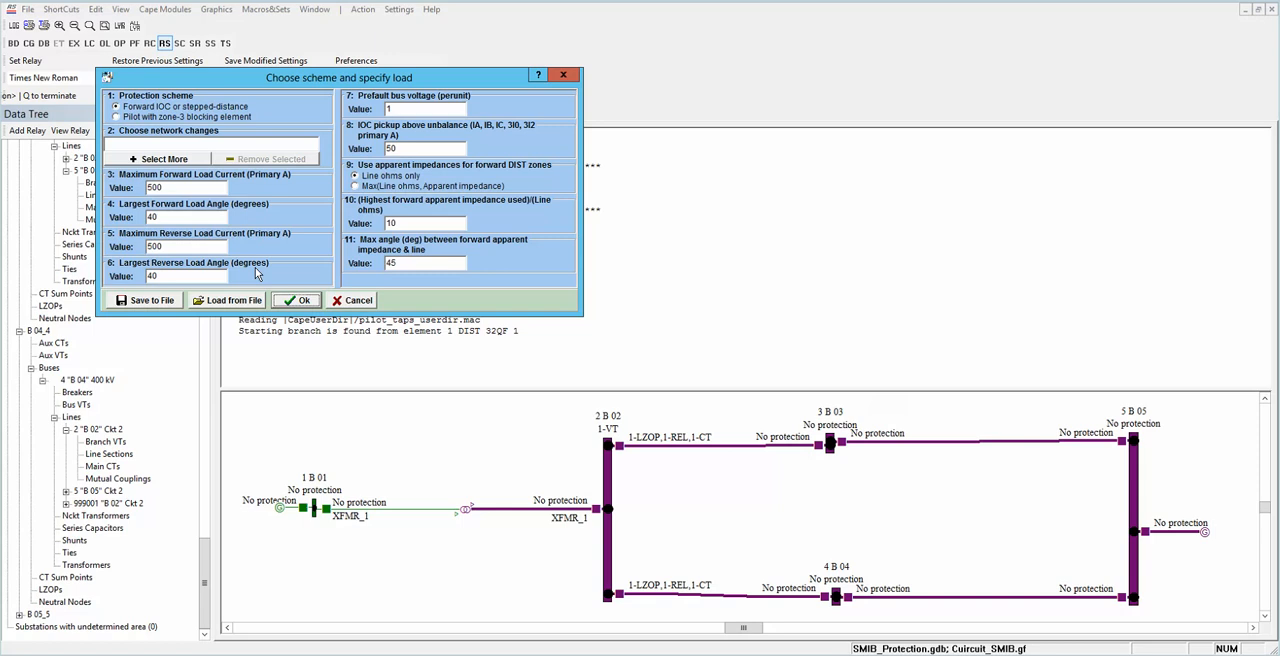
click(303, 300)
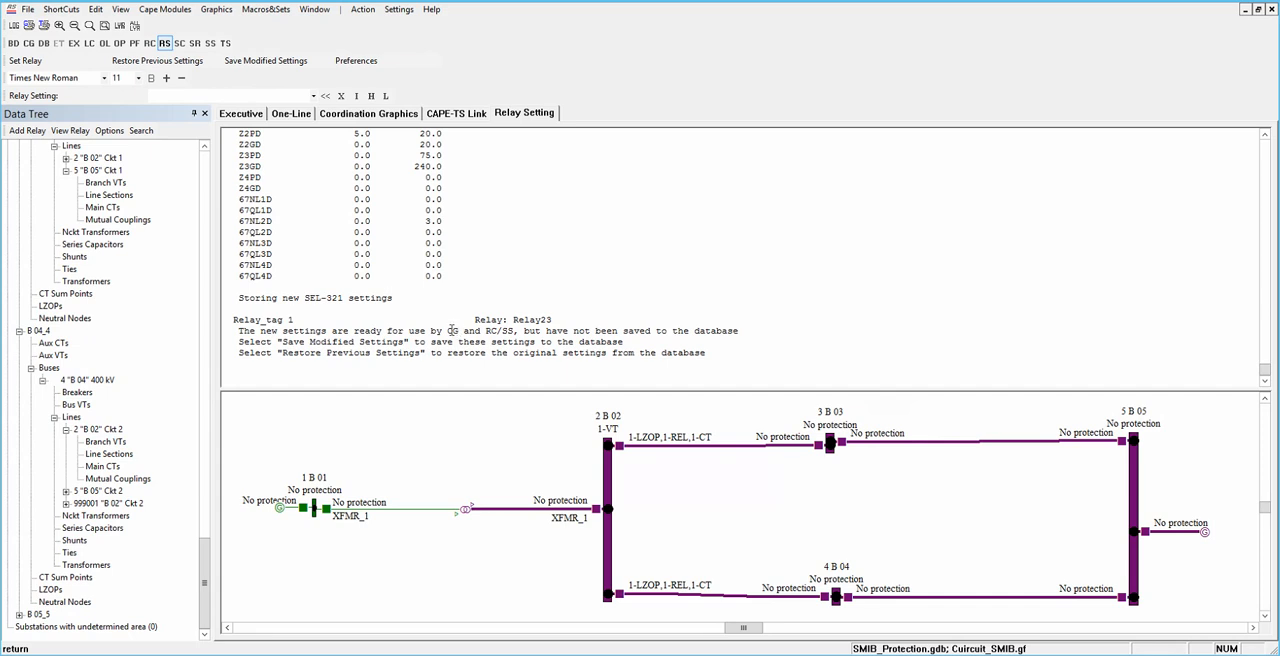
drag(487, 331, 514, 331)
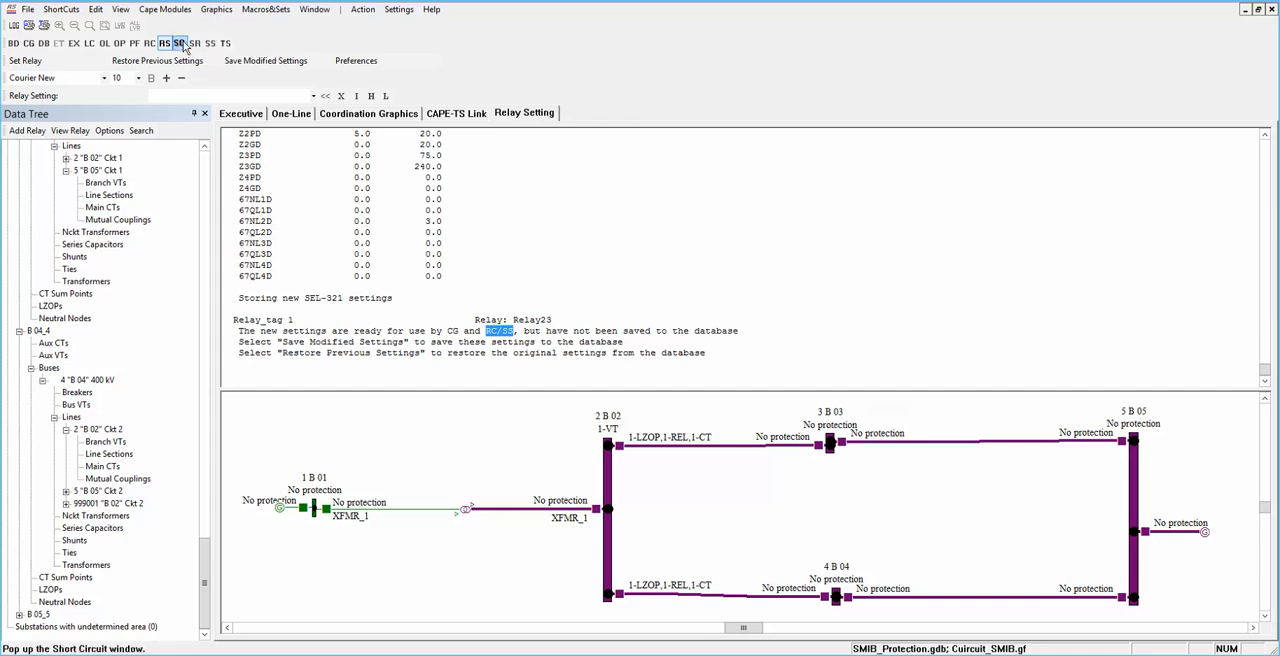
click(623, 342)
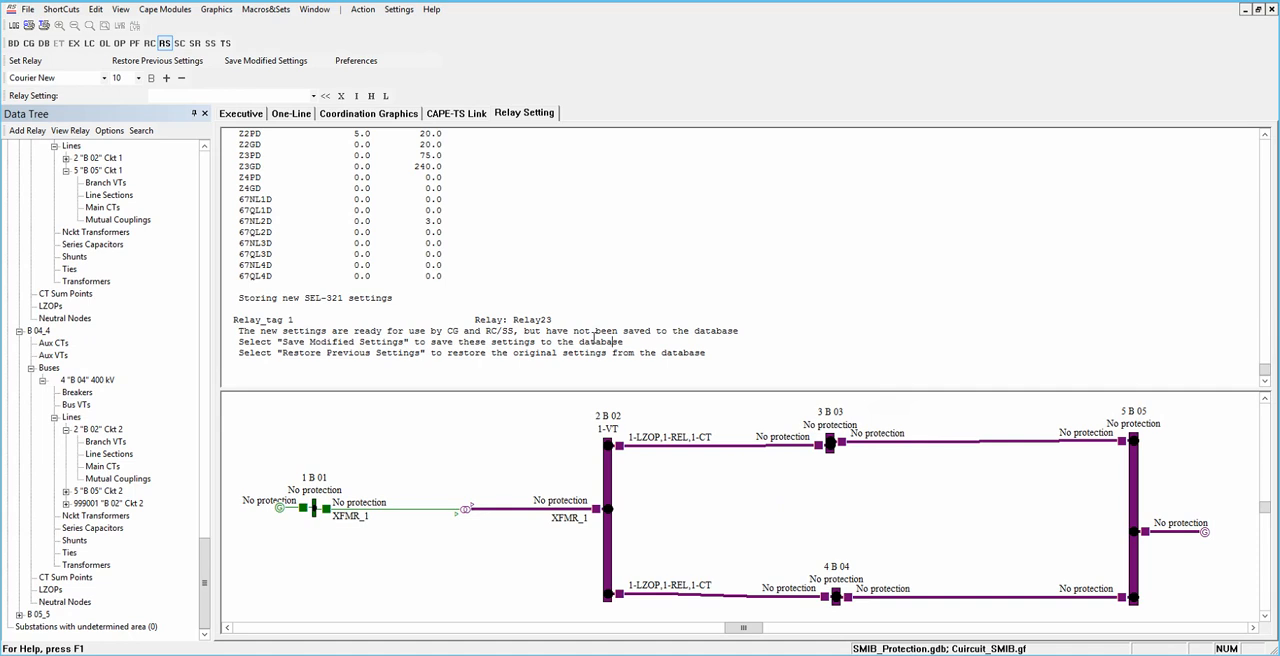
Step: Save the modified settings of Relay23 to the database
click(256, 62)
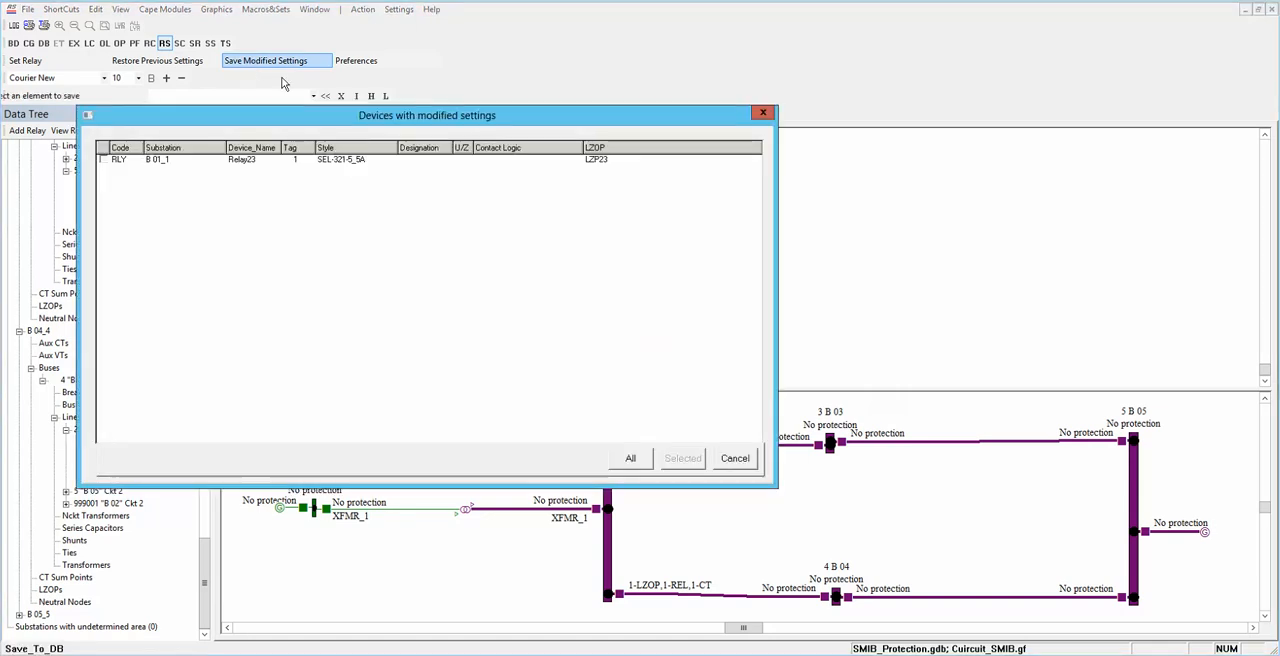
click(135, 163)
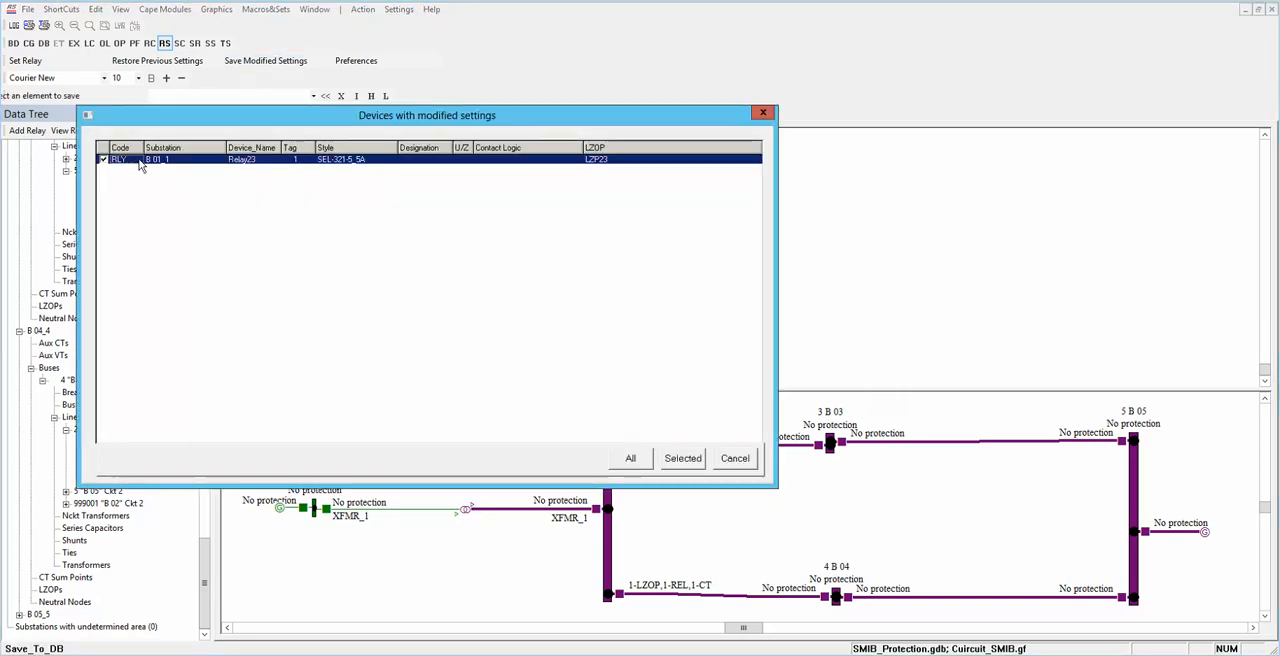
click(684, 456)
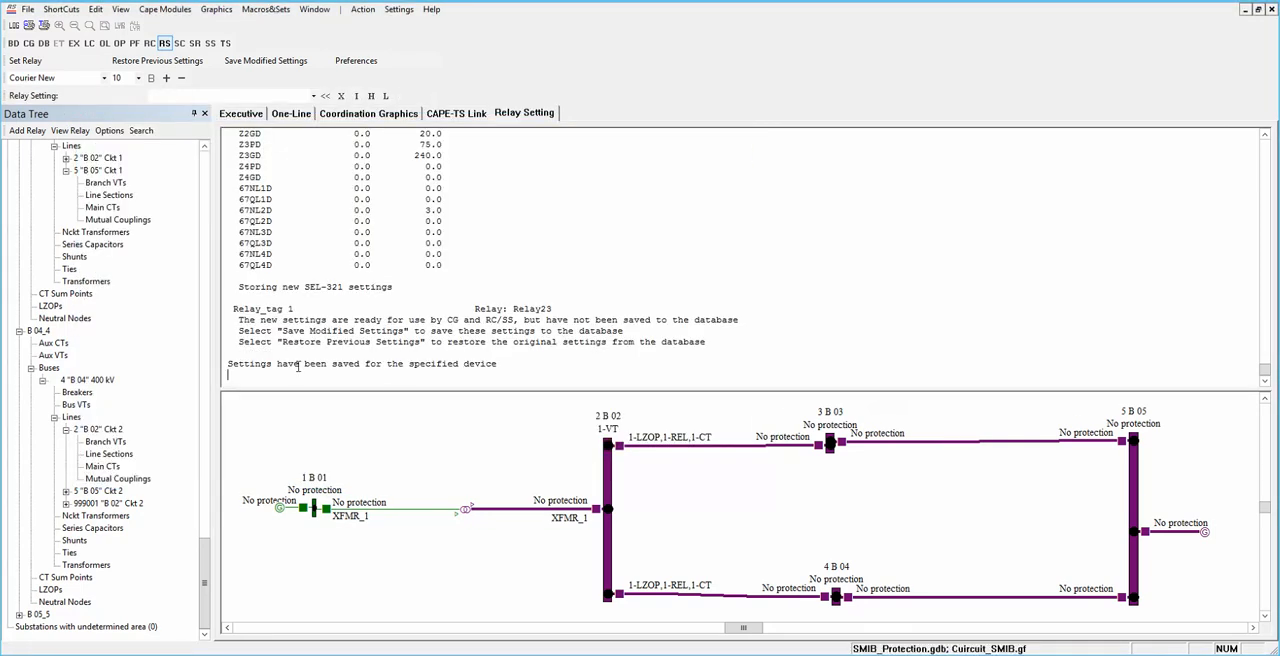
drag(228, 365, 440, 369)
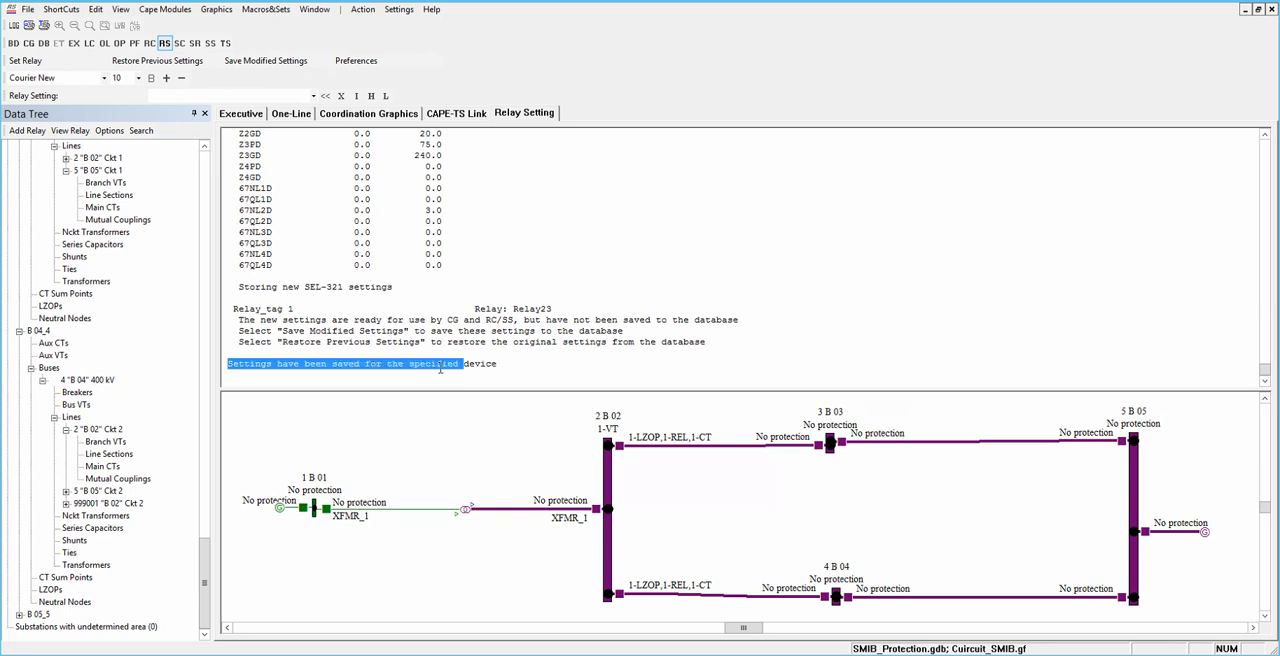
Step: Switch to Coordination Graphics, and collapse the B 04_4 buses, substation B 03_3 and relay Re24 in the data tree
click(362, 113)
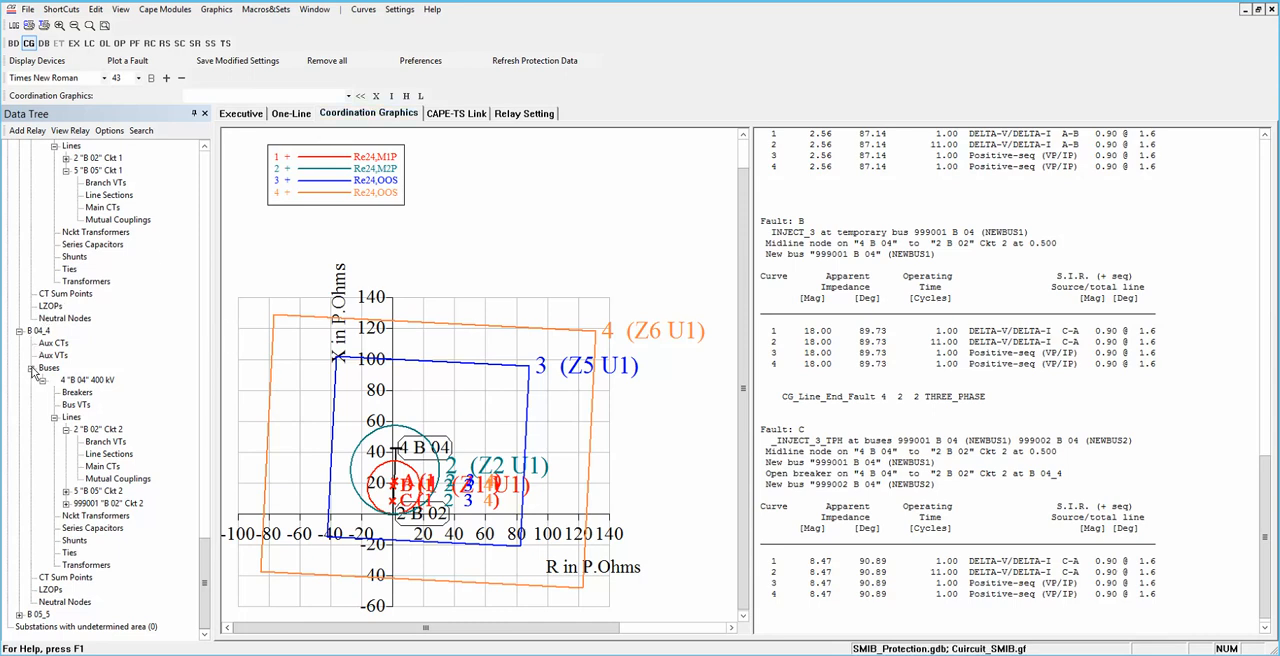
click(31, 368)
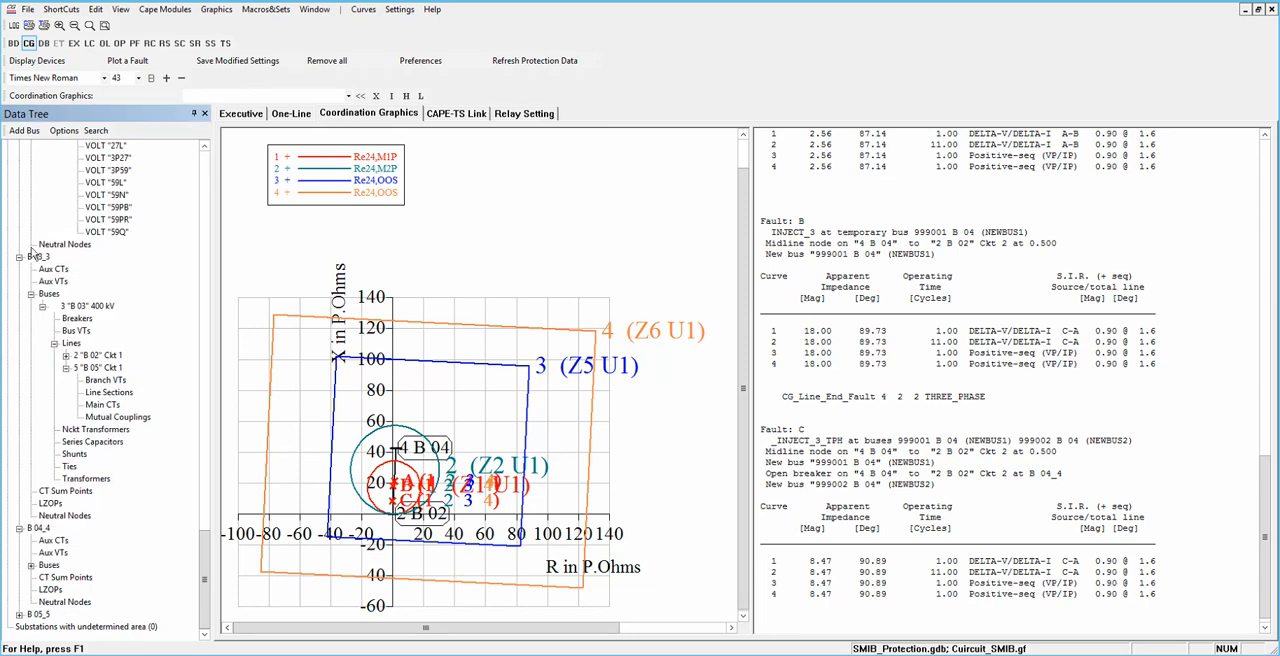
click(20, 258)
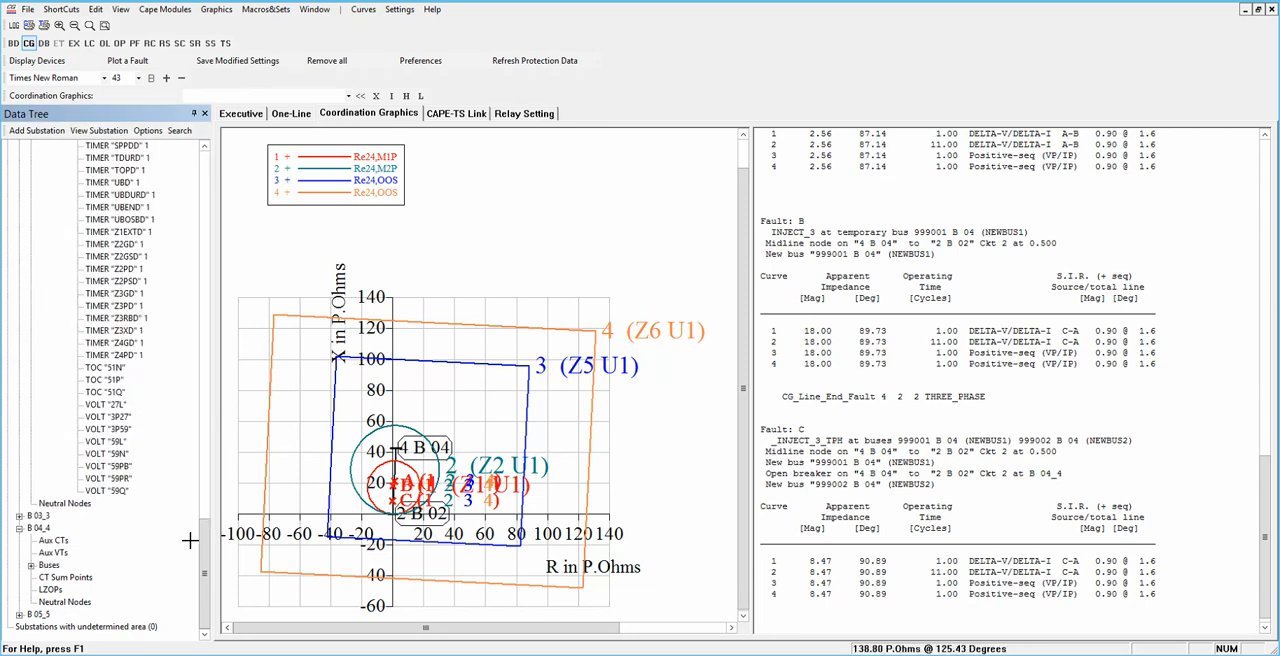
drag(200, 303, 209, 165)
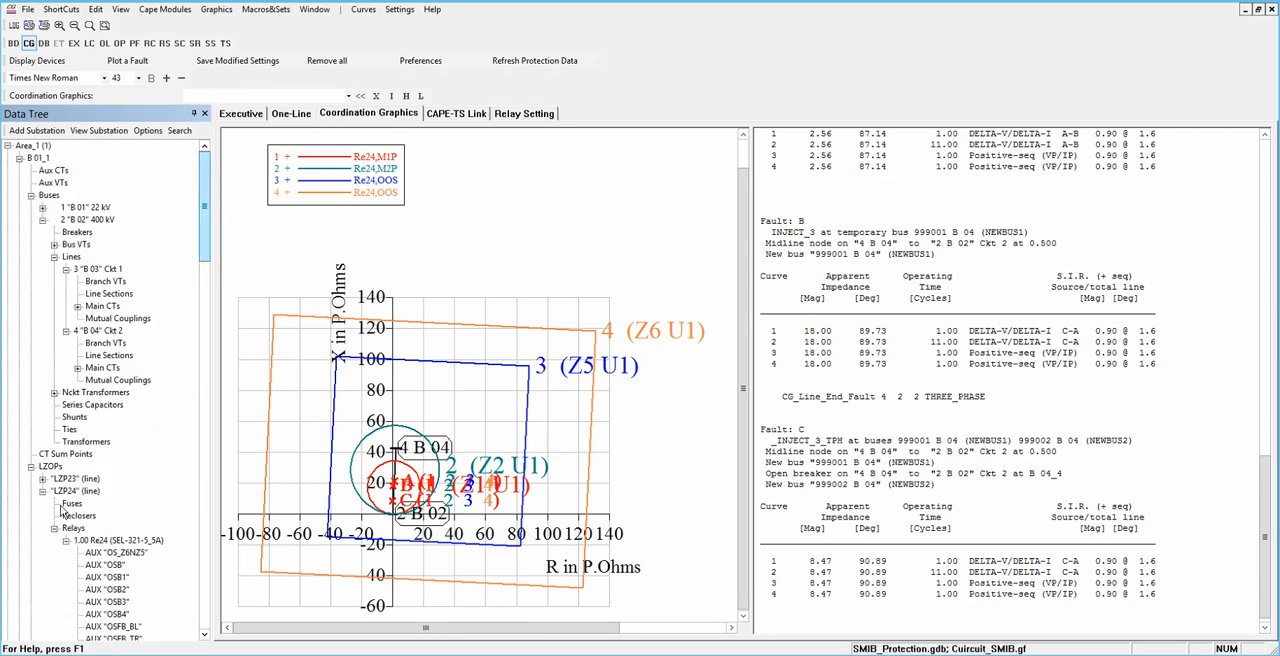
click(67, 541)
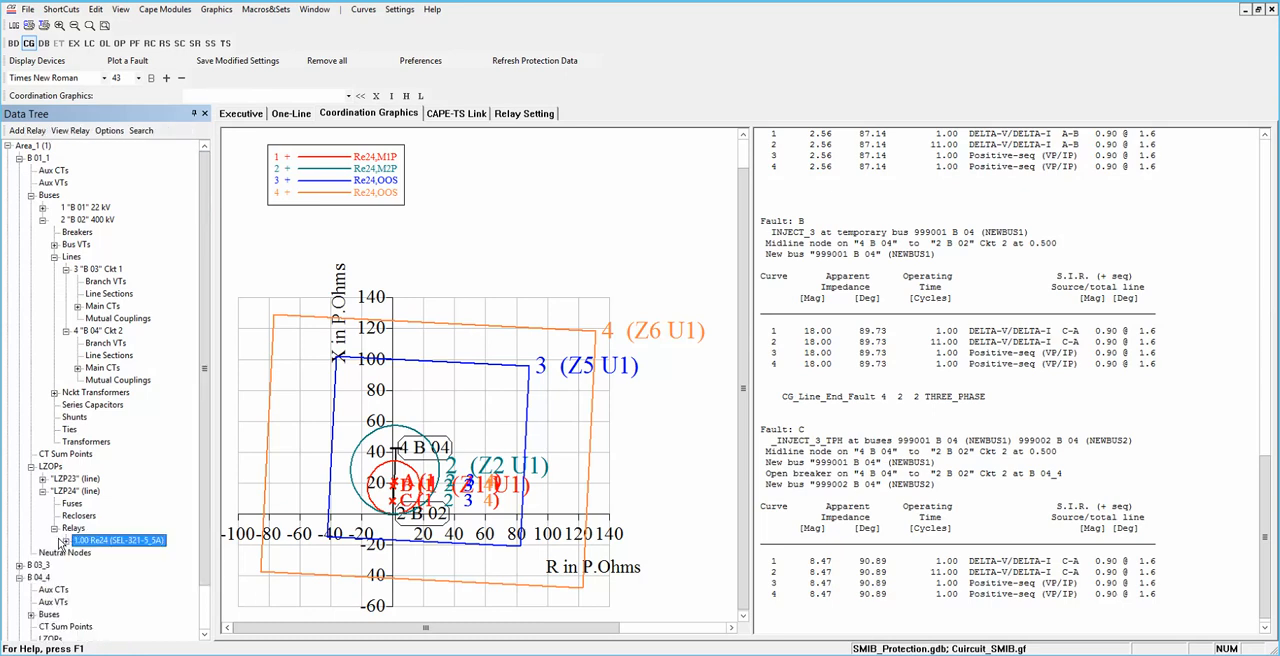
Step: Collapse LZOP LZP24 in the data tree and expand LZP23 down to the elements of Relay23
click(43, 491)
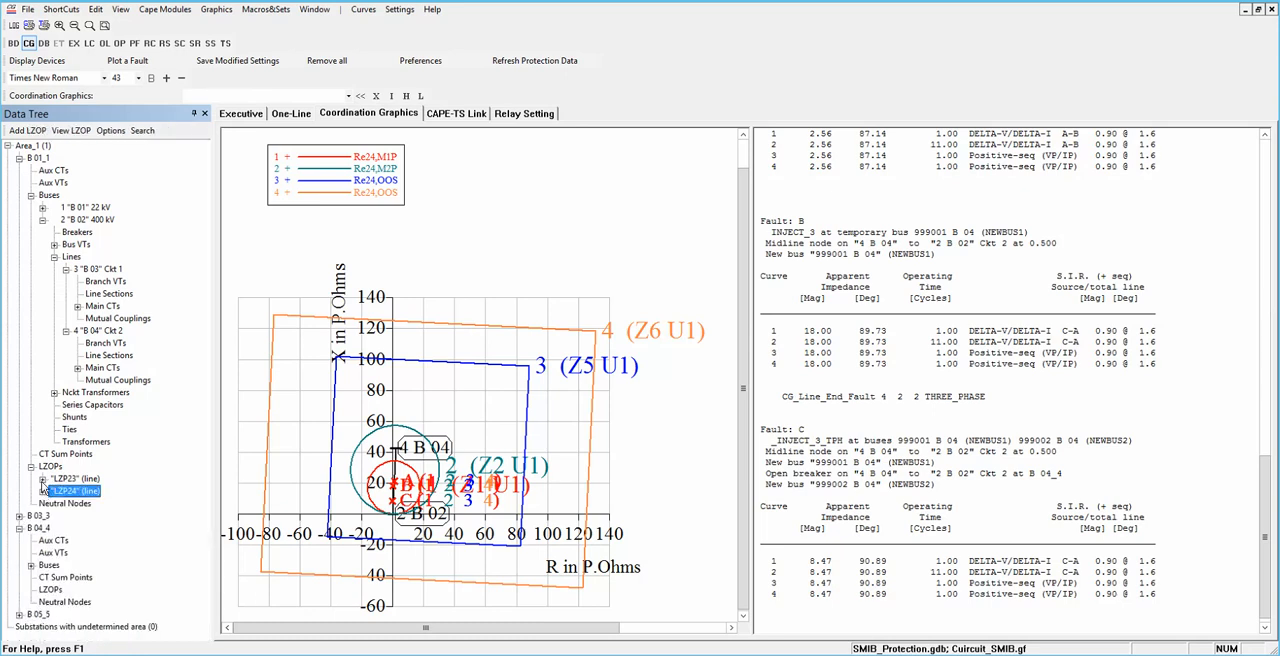
click(43, 481)
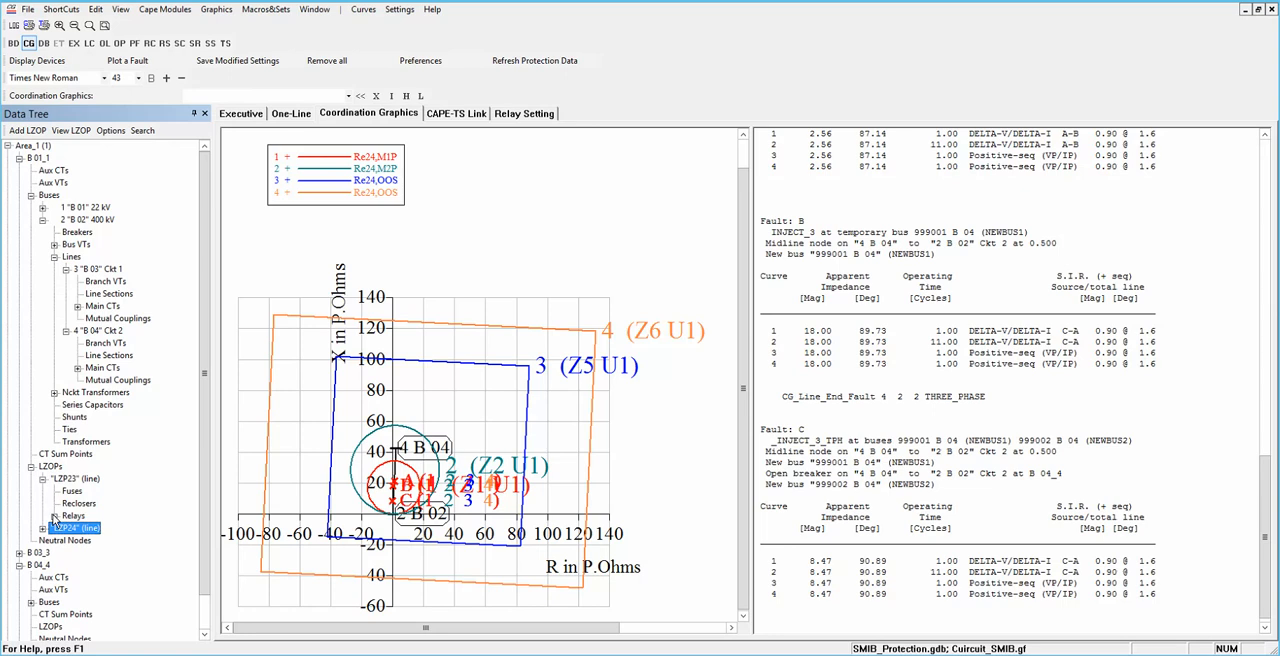
click(55, 516)
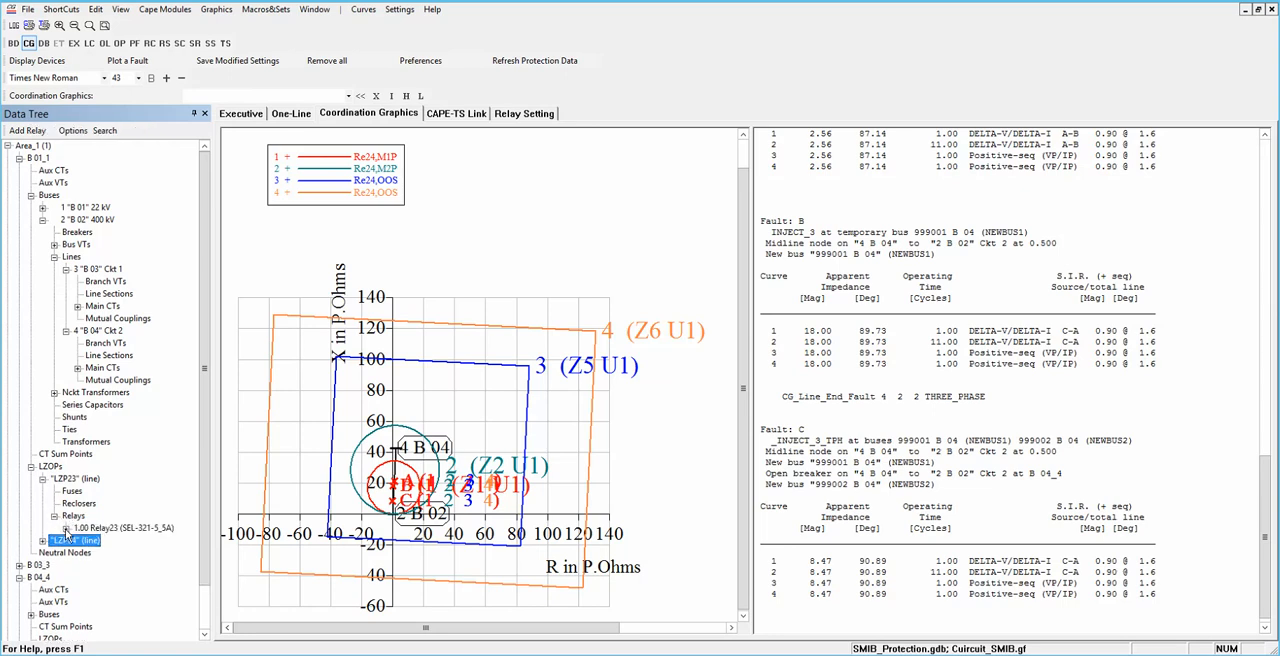
click(65, 528)
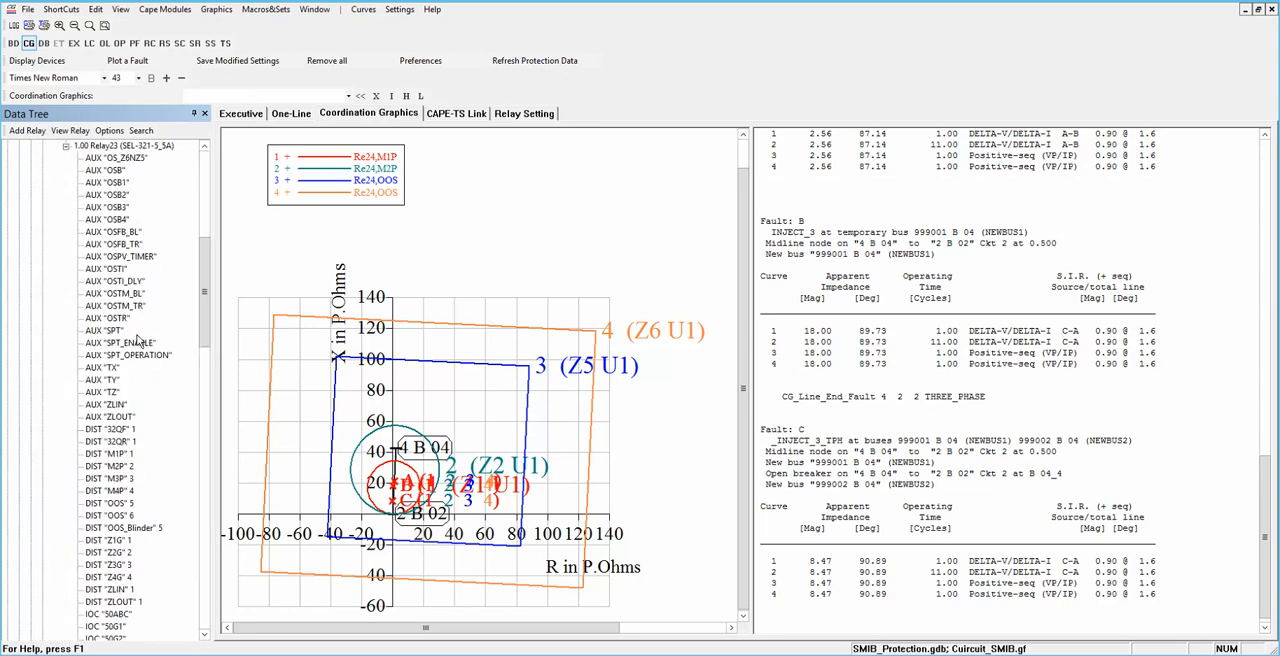
Step: Initialize the coordination graphics display with Relay23's distance element DIST "M1P" 1
click(121, 456)
right_click(121, 457)
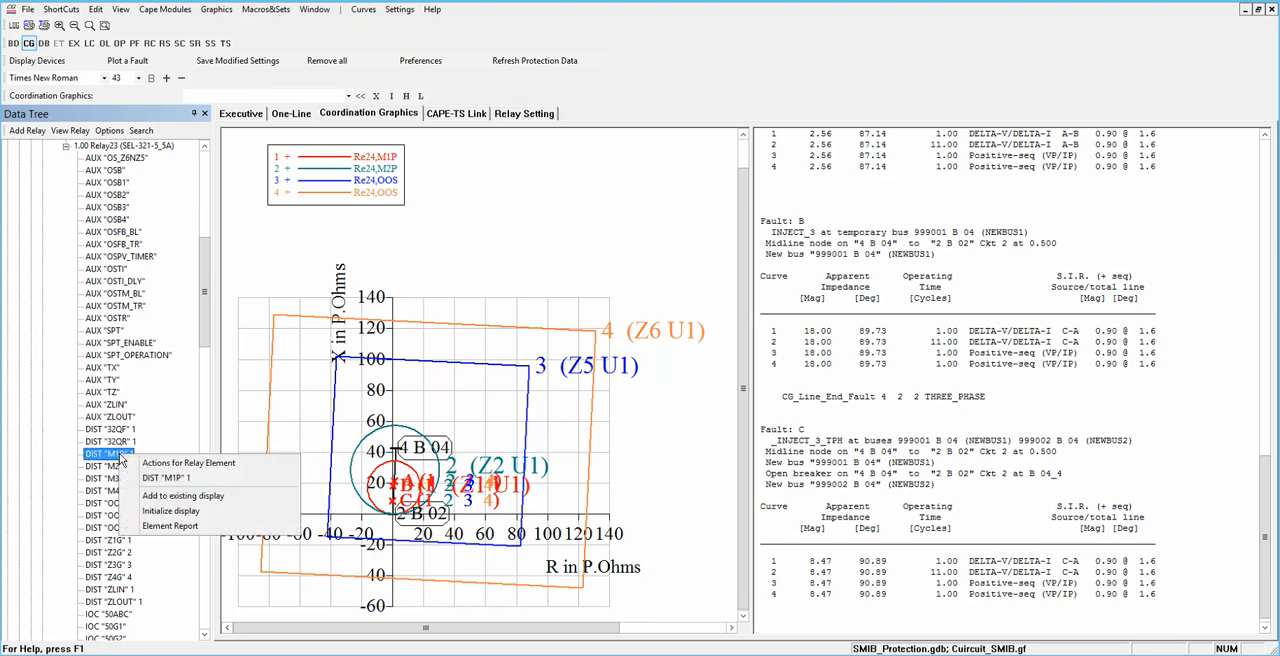
click(157, 512)
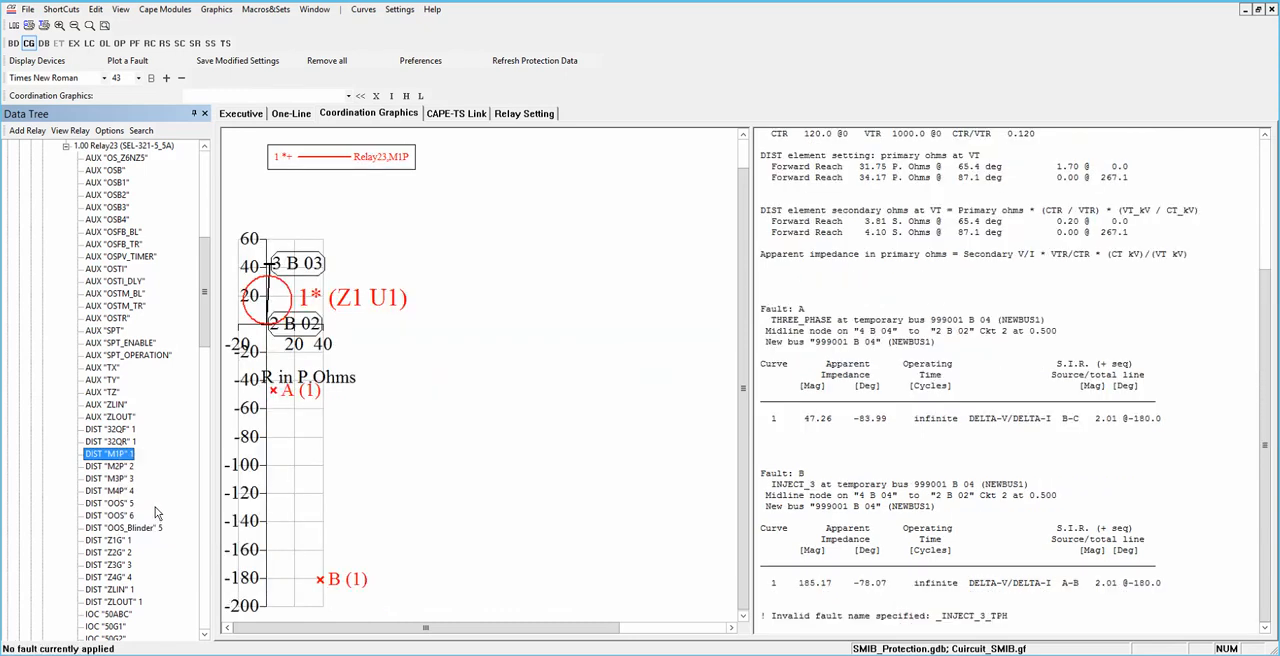
Step: Add Relay23's DIST "M2P" 2 element to the existing display and shift the X in P.Ohms axis label slightly down
click(112, 467)
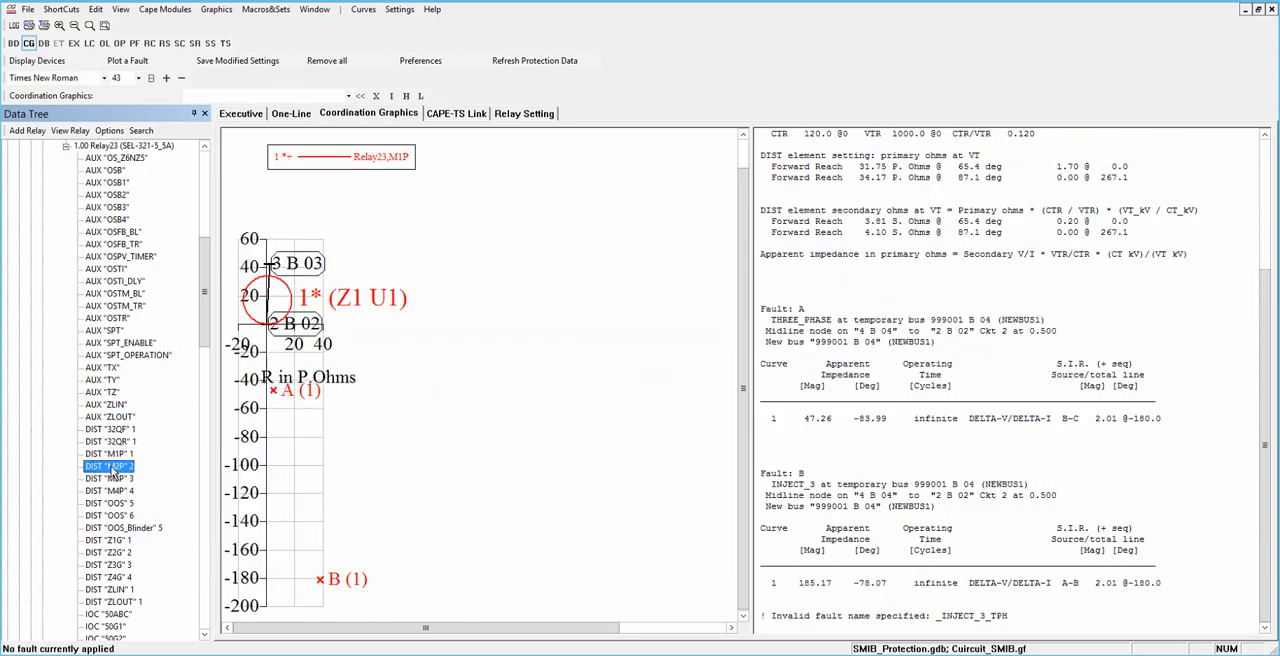
right_click(114, 469)
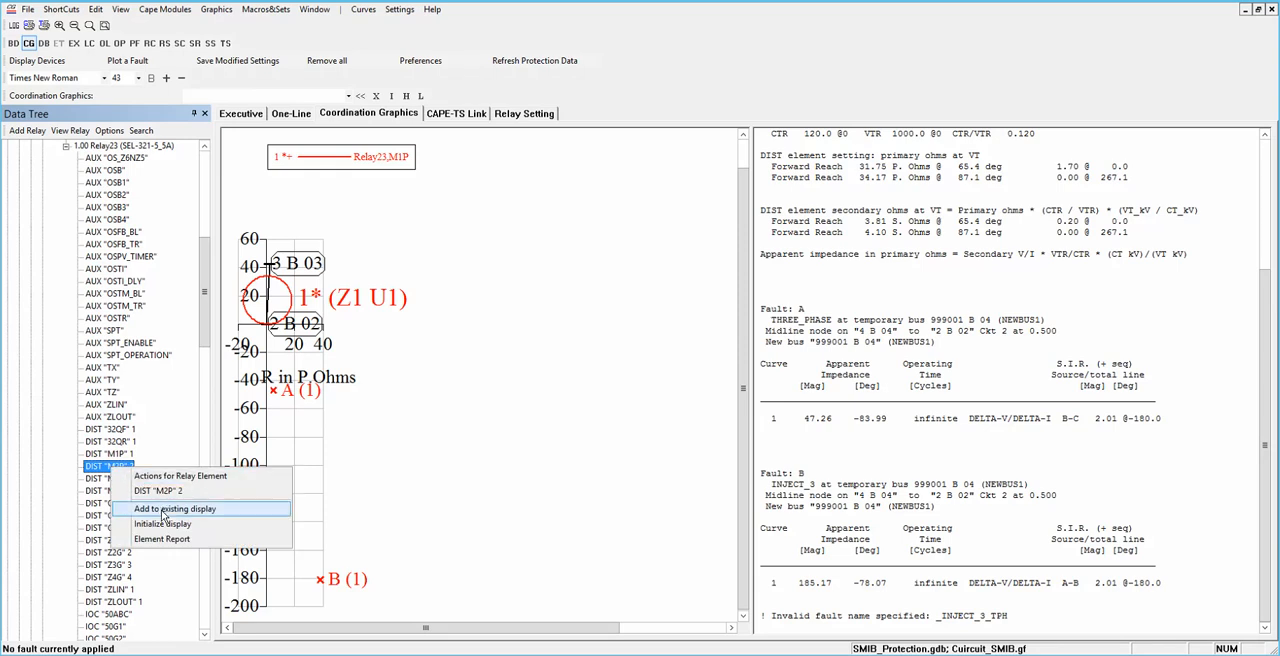
click(163, 510)
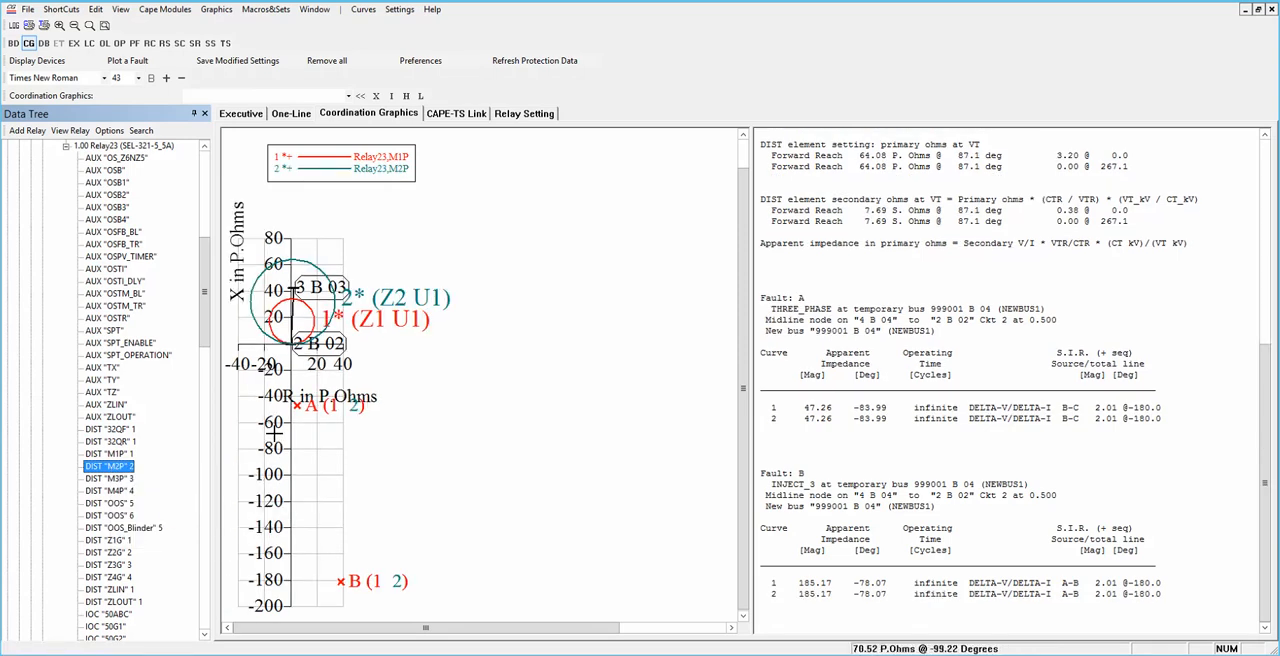
drag(240, 248, 240, 274)
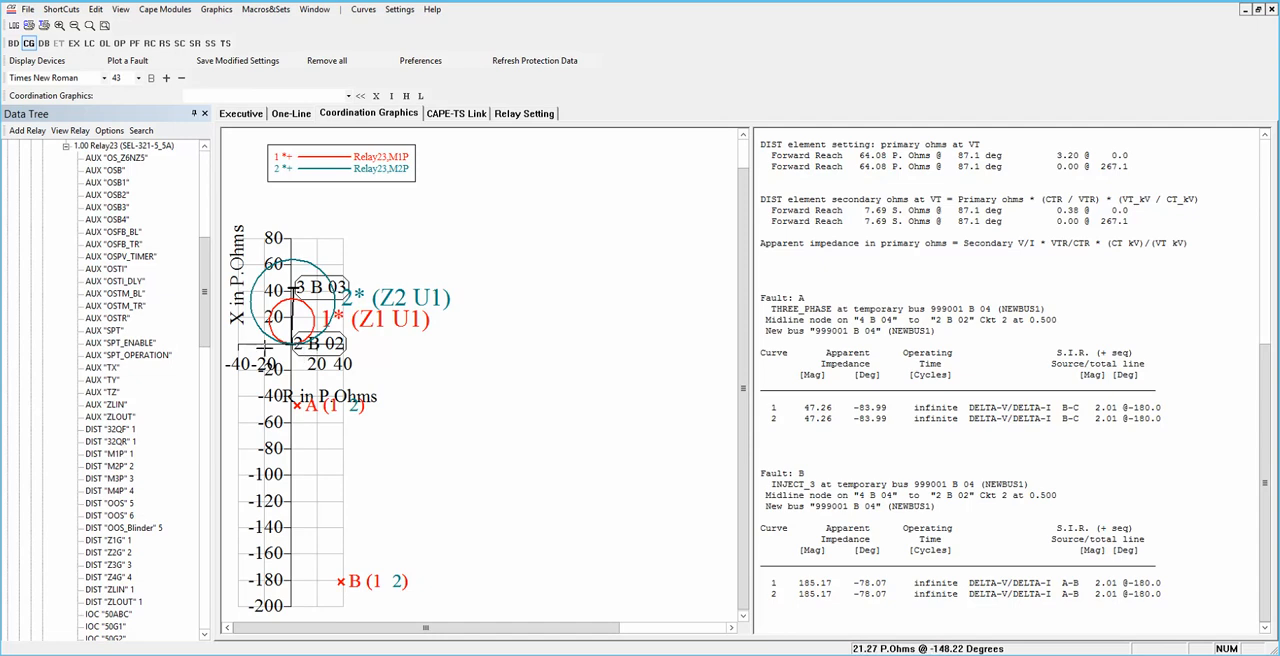
Step: In CAPE-TS Link, accept the simulation files and a permanent THREE_PHASE fault at 0.500 of line 2 B 02 to 4 B 04 Ckt 2, applied at 0.500 s
click(456, 114)
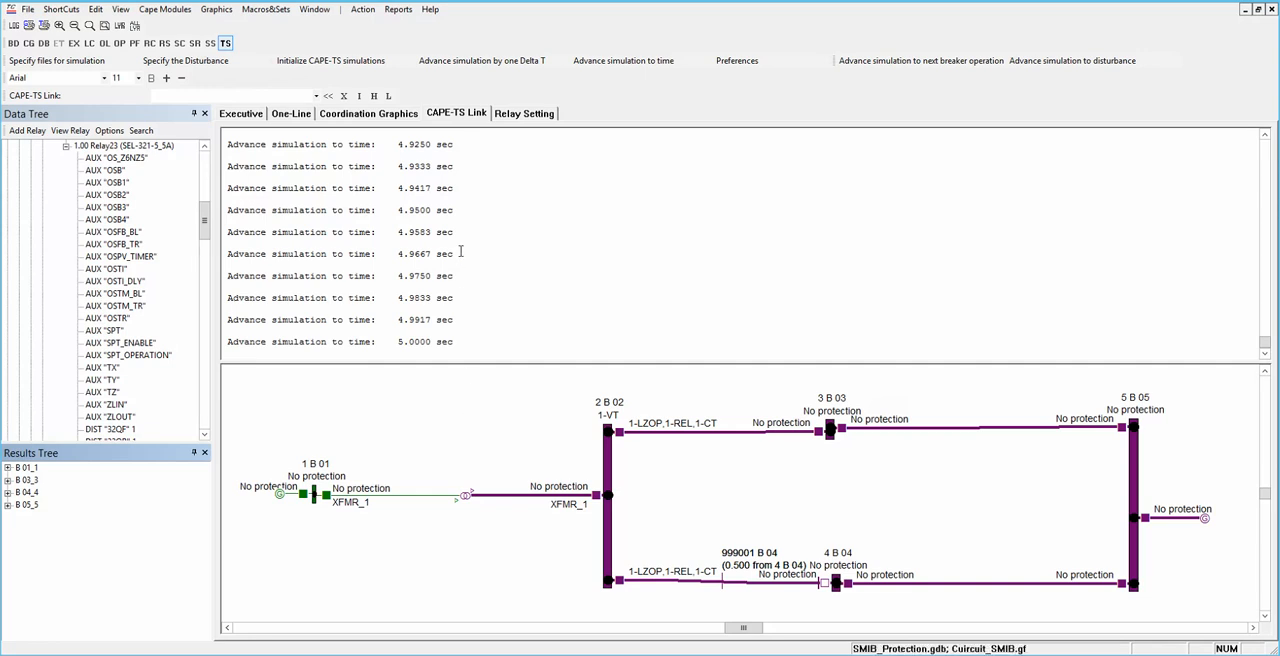
click(88, 59)
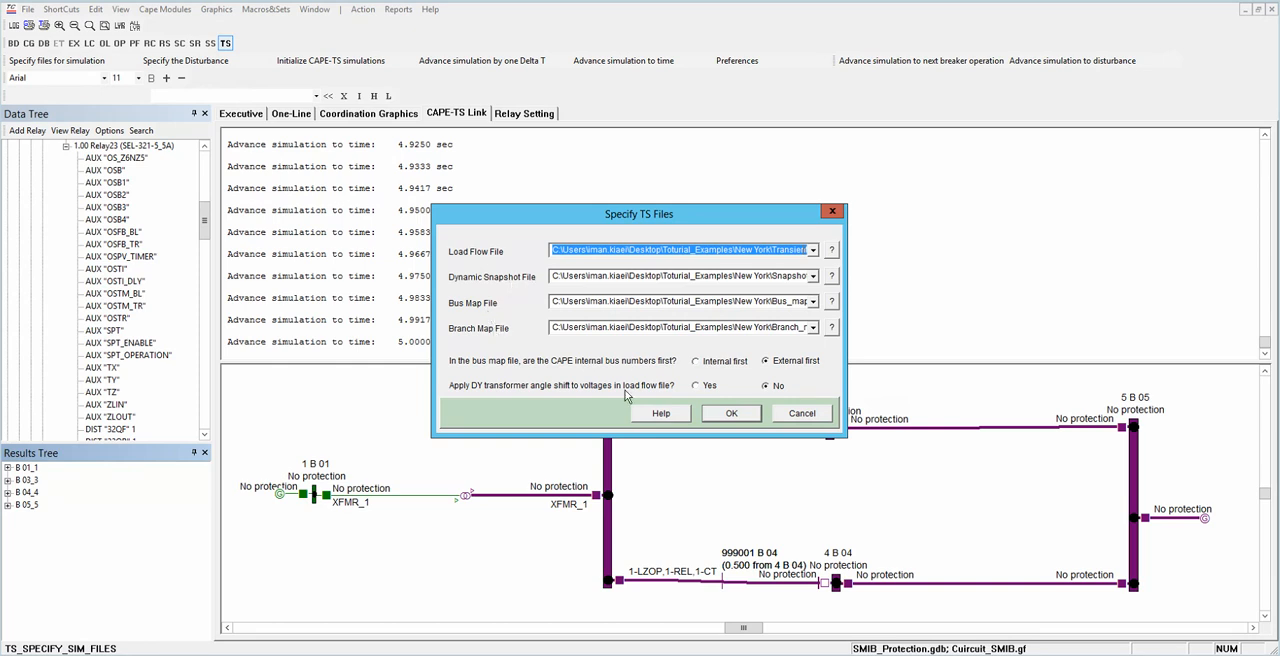
click(734, 414)
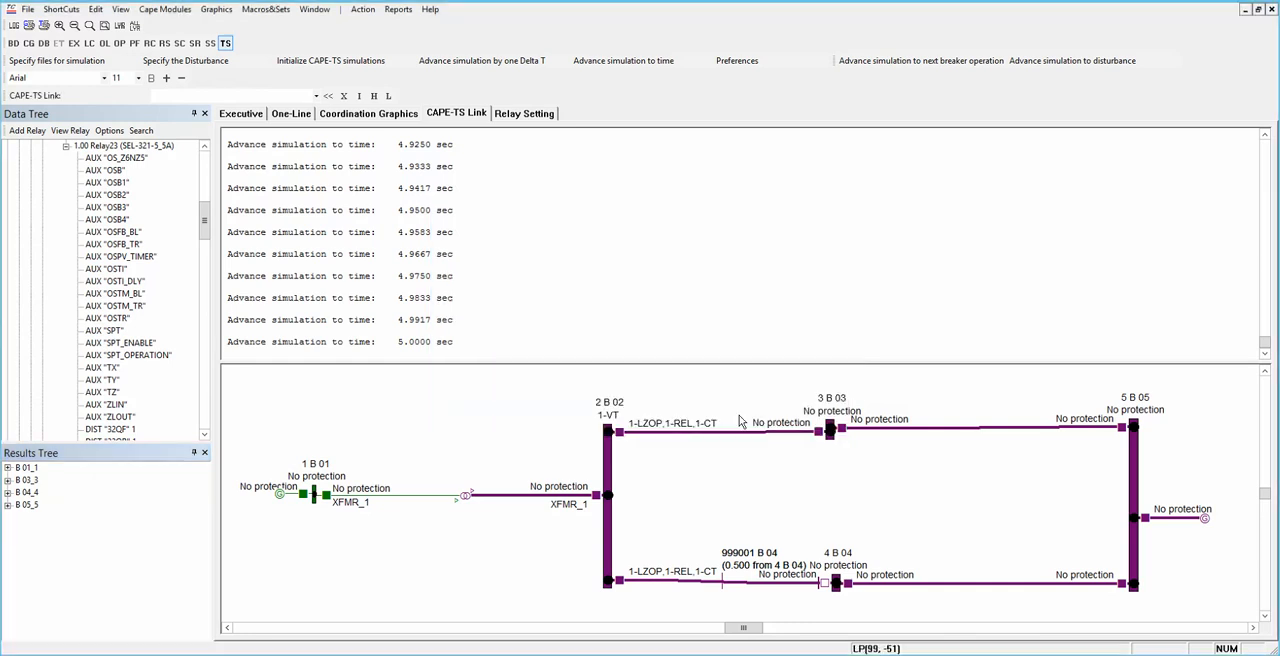
click(185, 61)
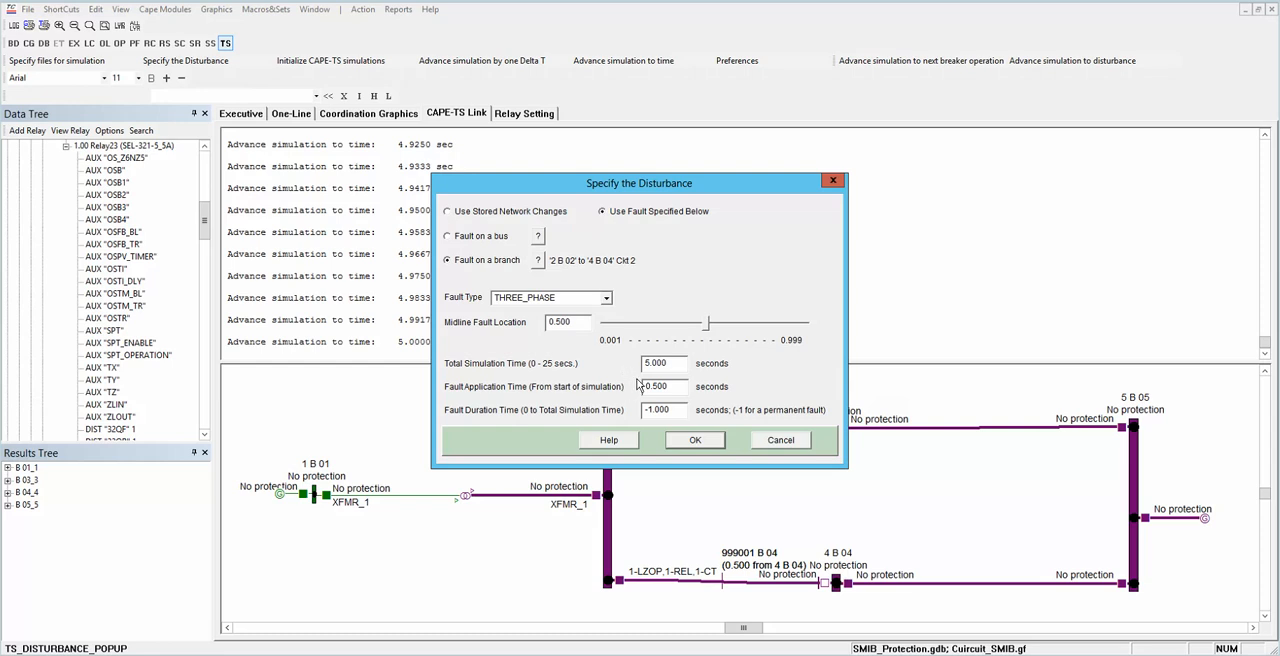
click(690, 440)
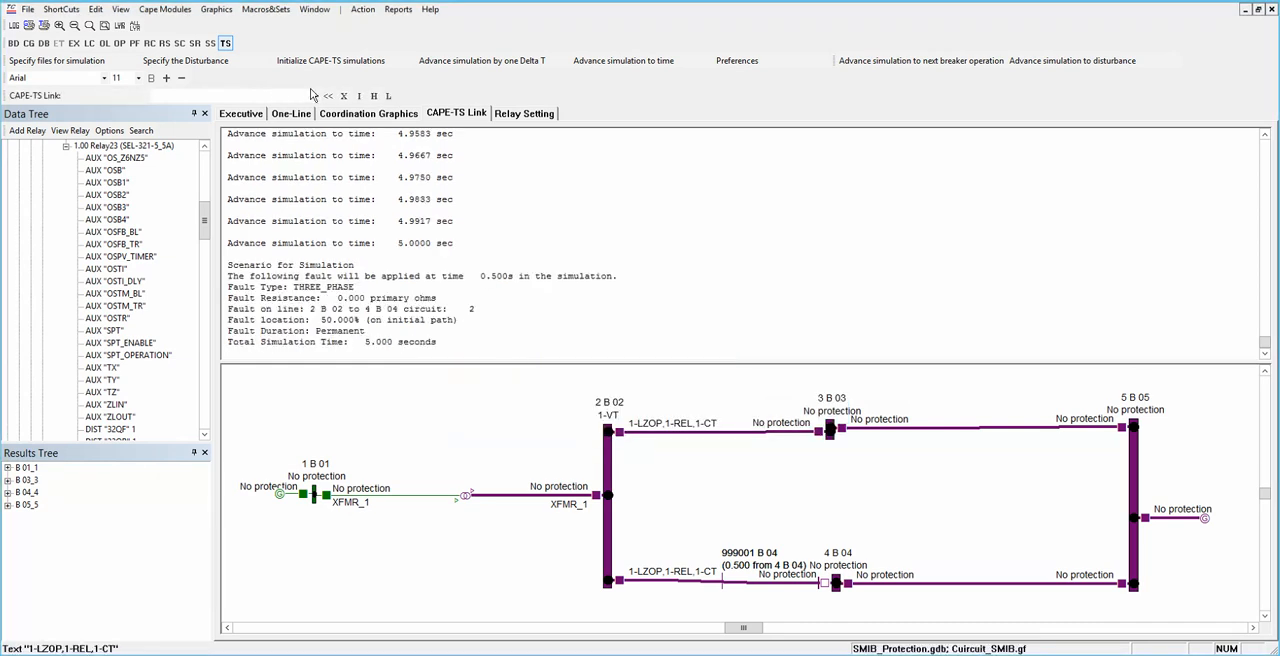
Step: Review the simulation area and report monitoring options in the CAPE-TS Link preferences without changing them
click(730, 64)
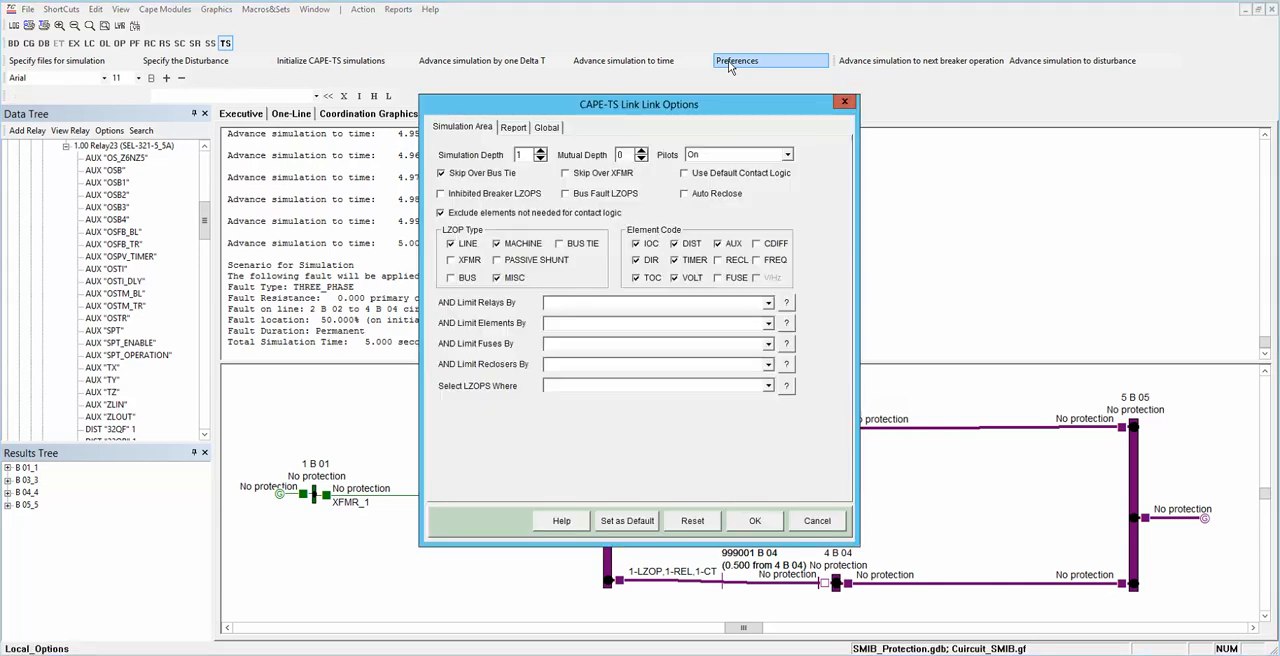
click(512, 127)
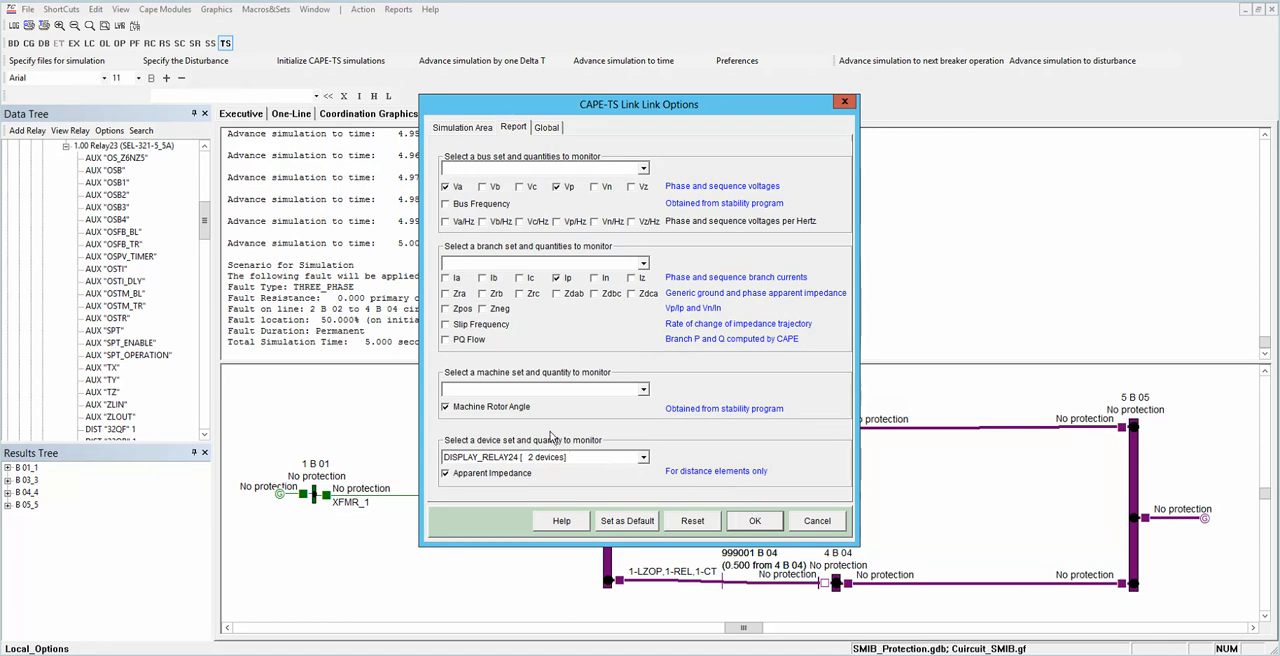
click(800, 518)
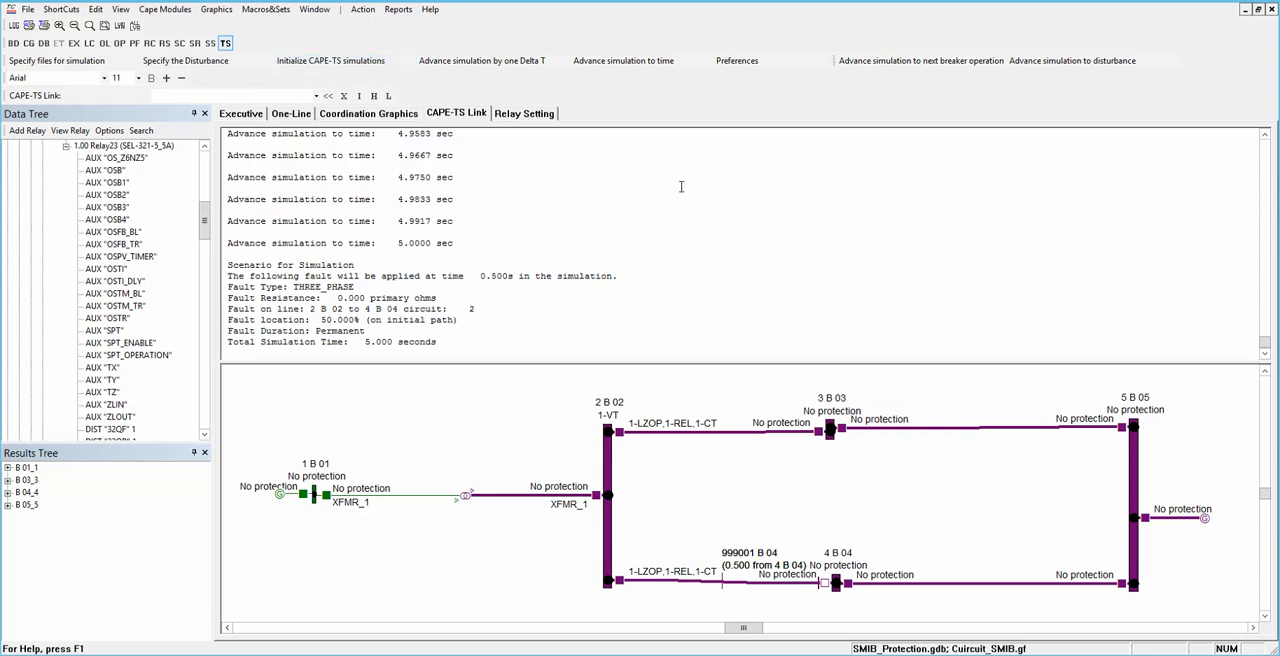
Step: Examine the fault scenario summary in the simulation log, including fault type, location, duration and total simulation time
click(571, 284)
click(477, 316)
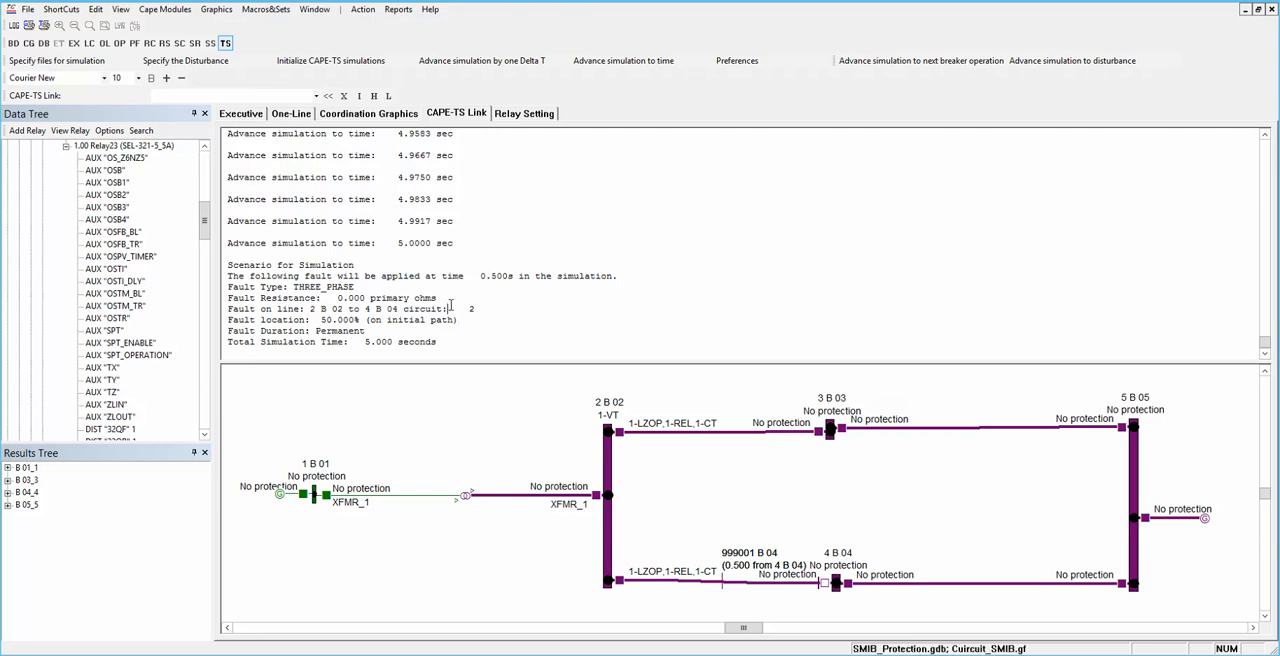
scroll(450, 305, up, 2)
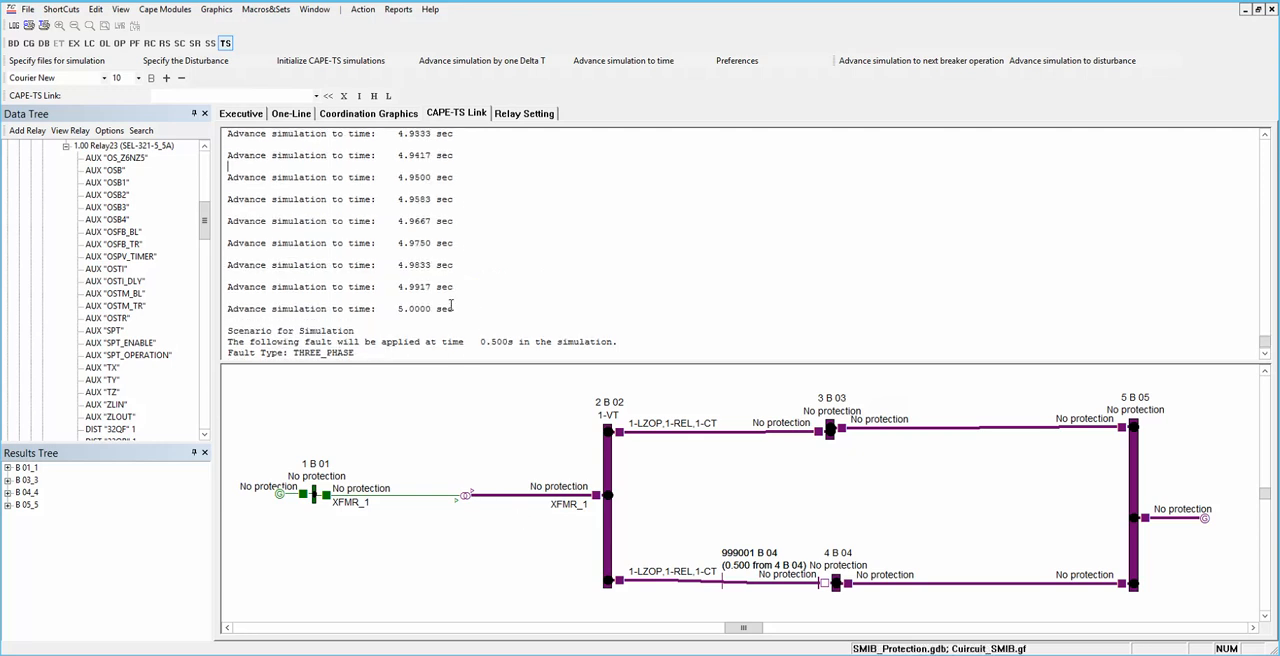
scroll(451, 305, down, 2)
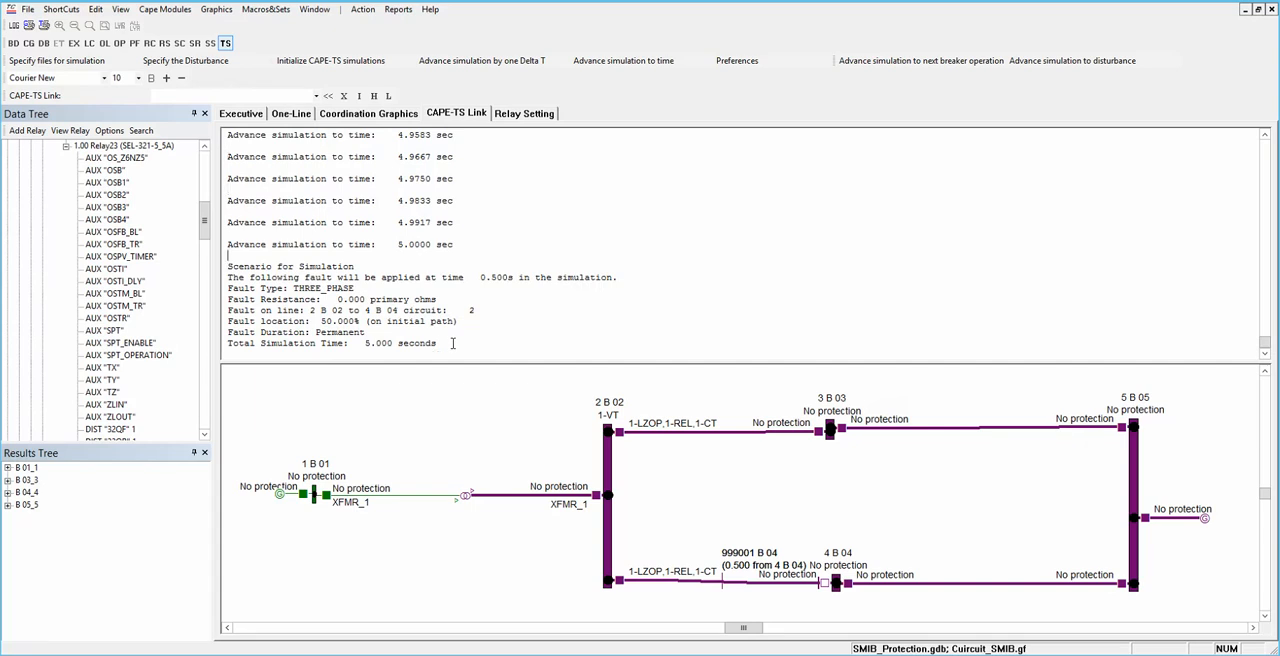
click(461, 331)
click(441, 295)
click(637, 279)
click(480, 312)
click(460, 322)
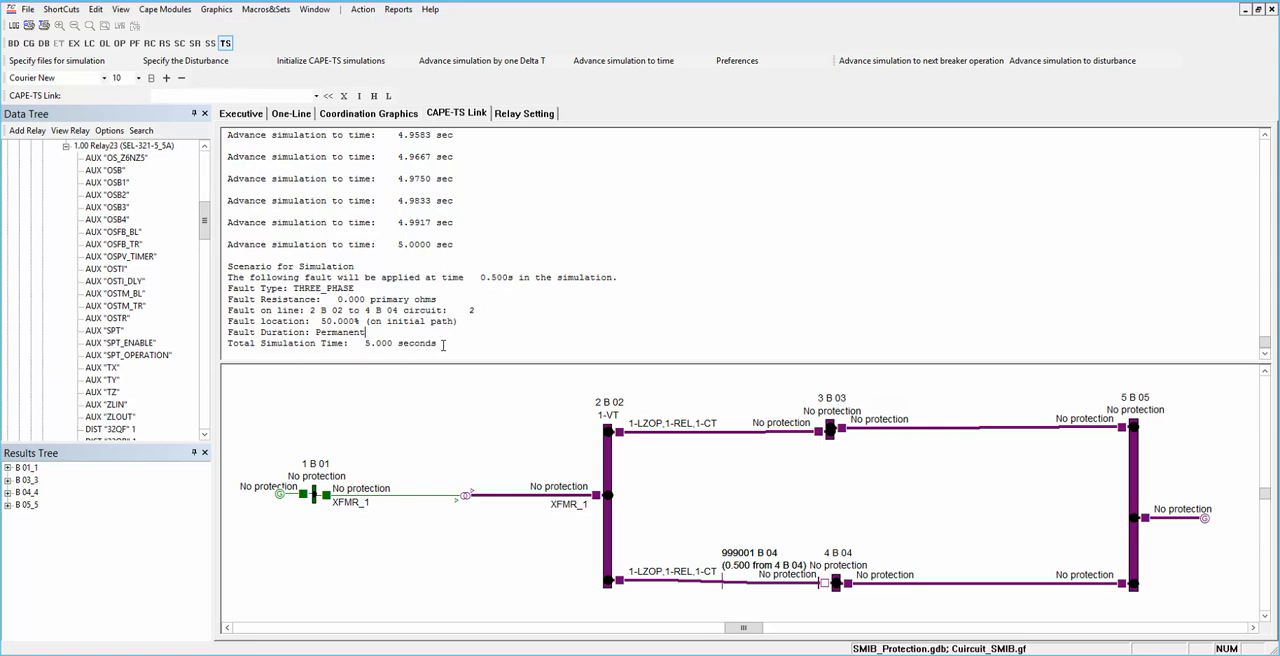